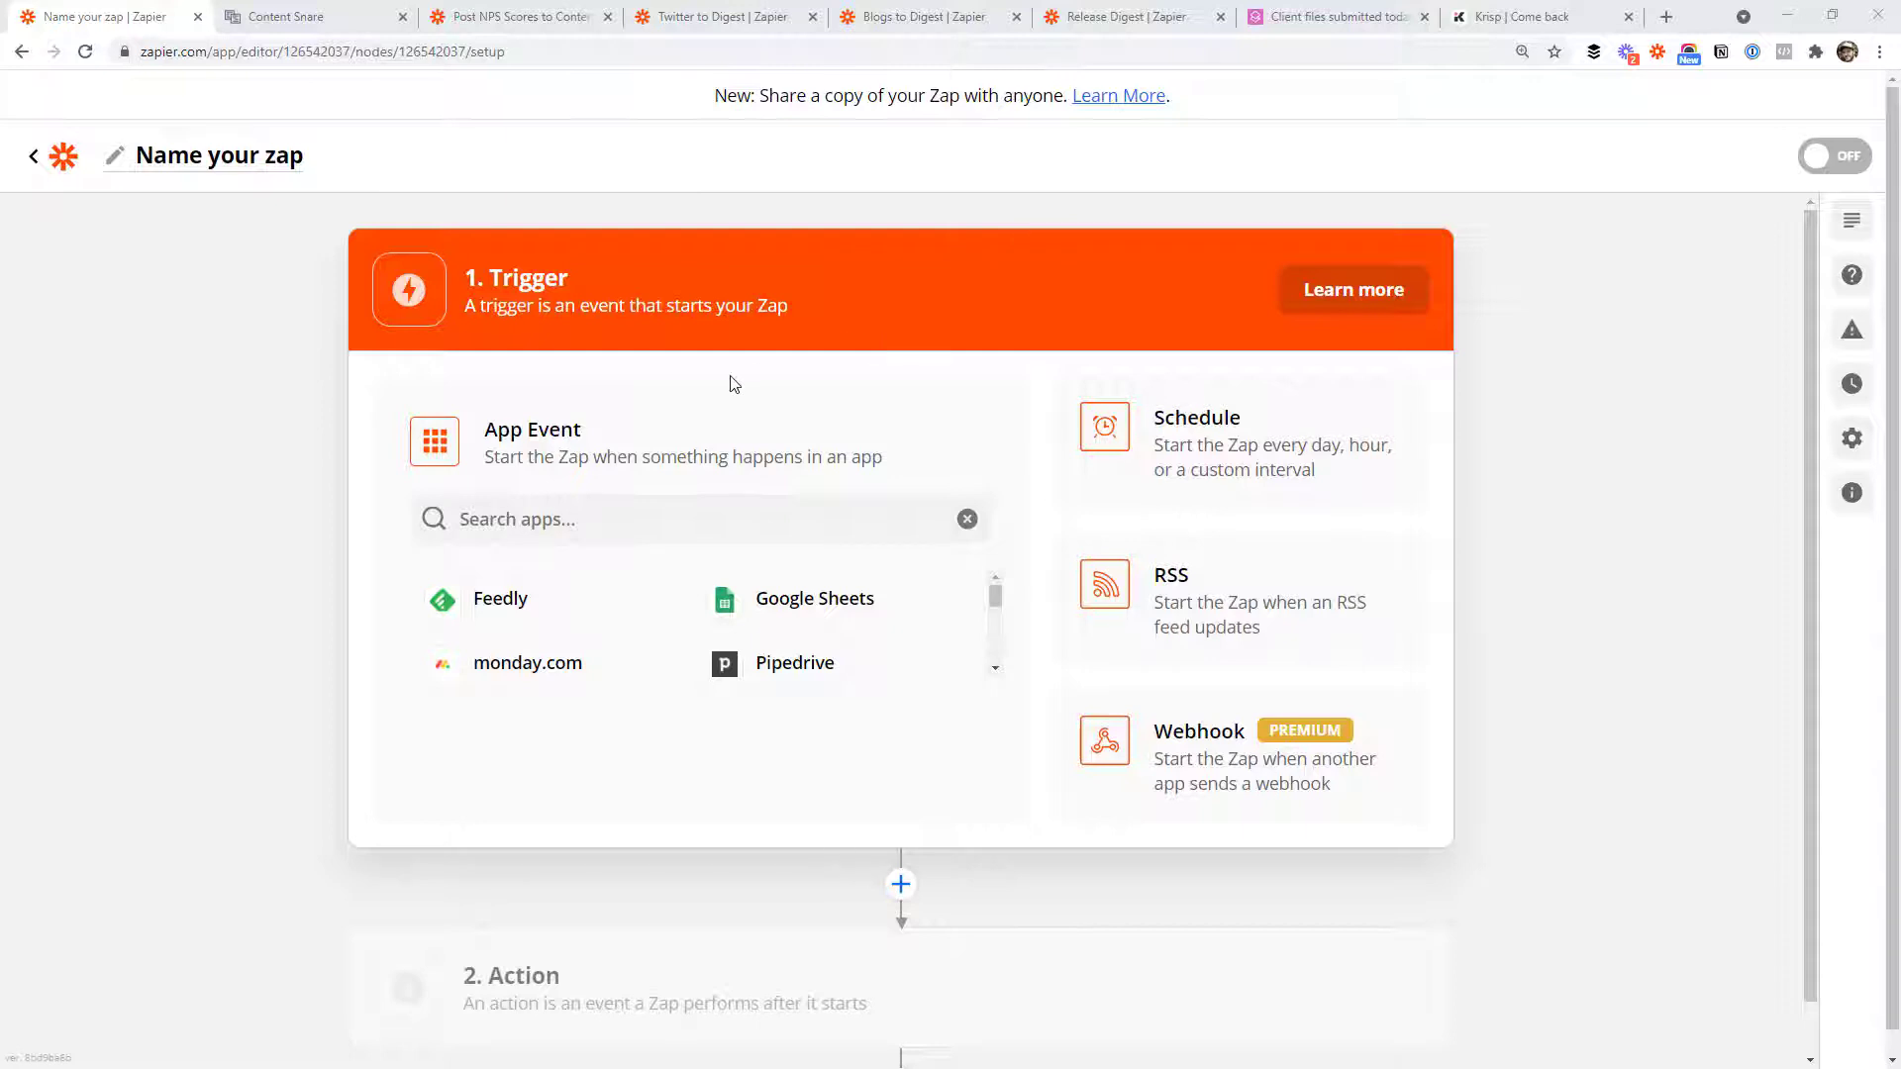
Step: Choose Content Snare as the trigger app with Field Completed as the trigger event
left_click(866, 498)
type("conten")
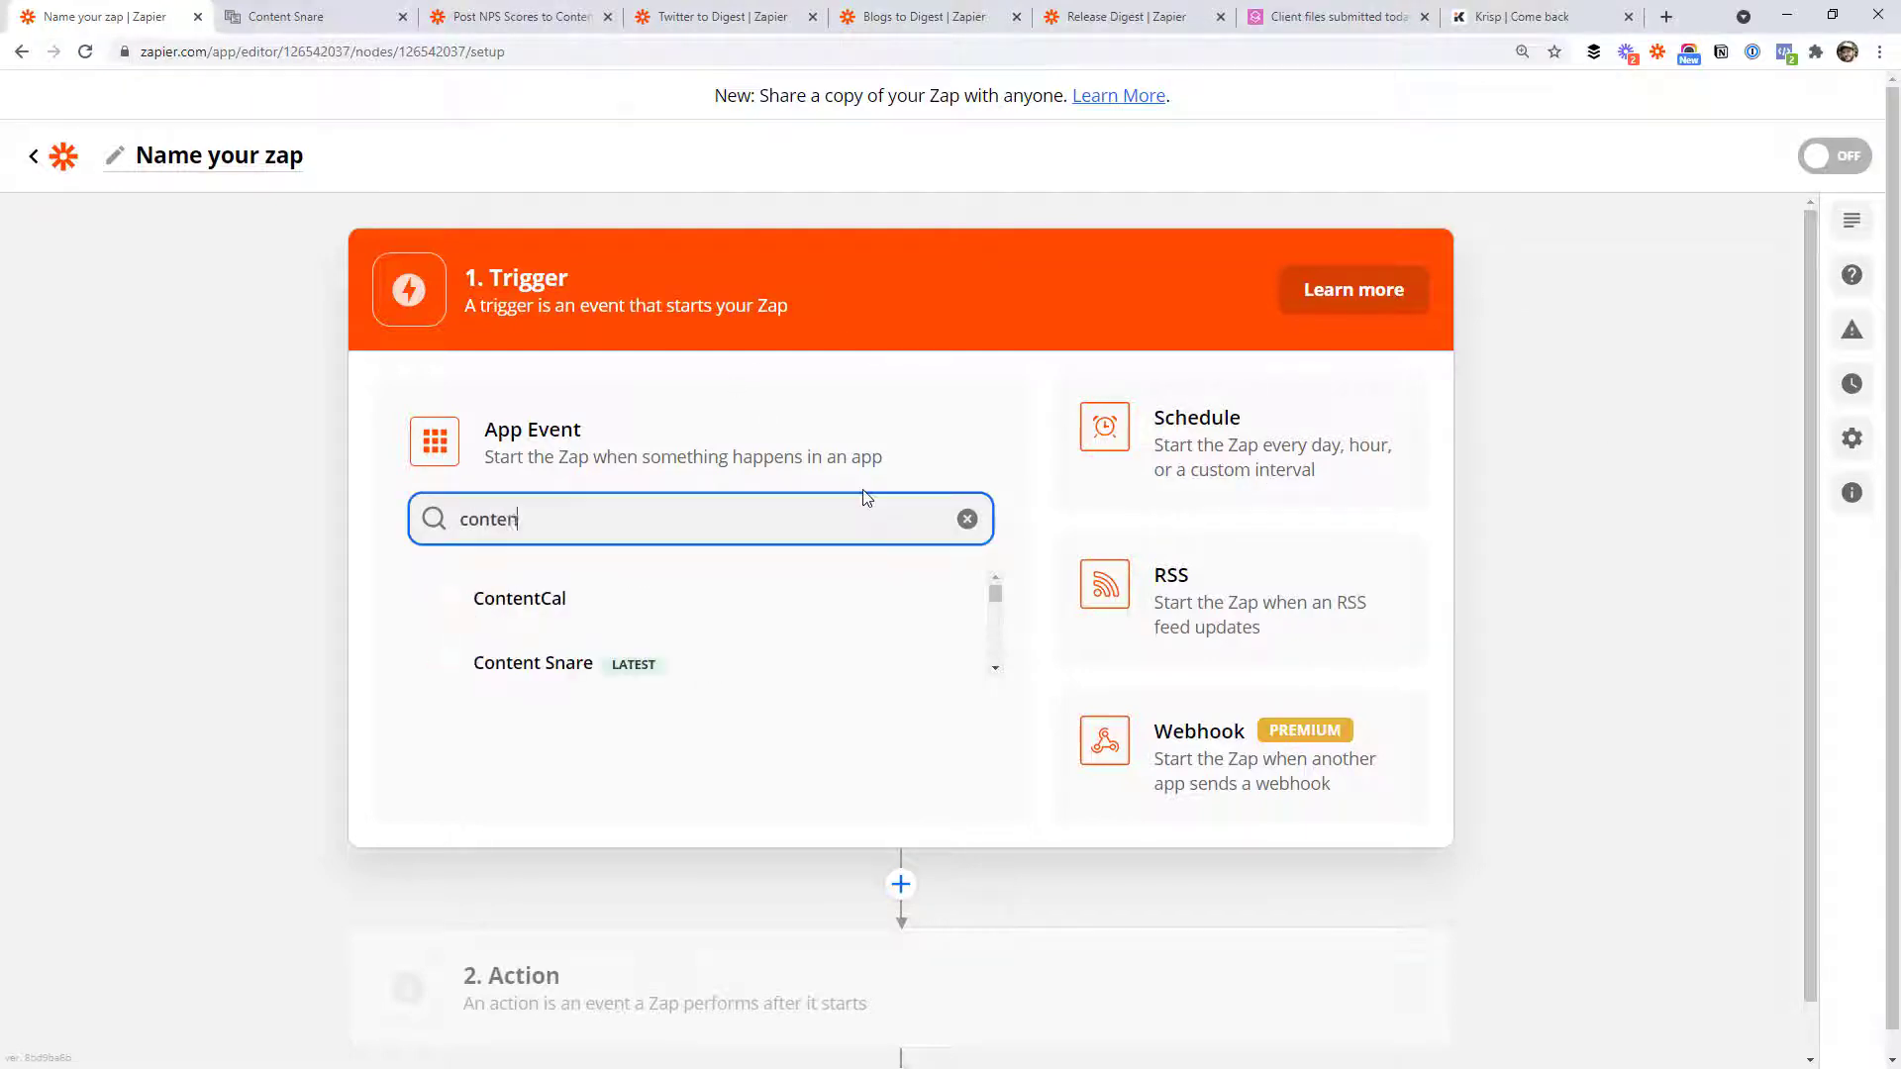
type("t")
left_click(526, 682)
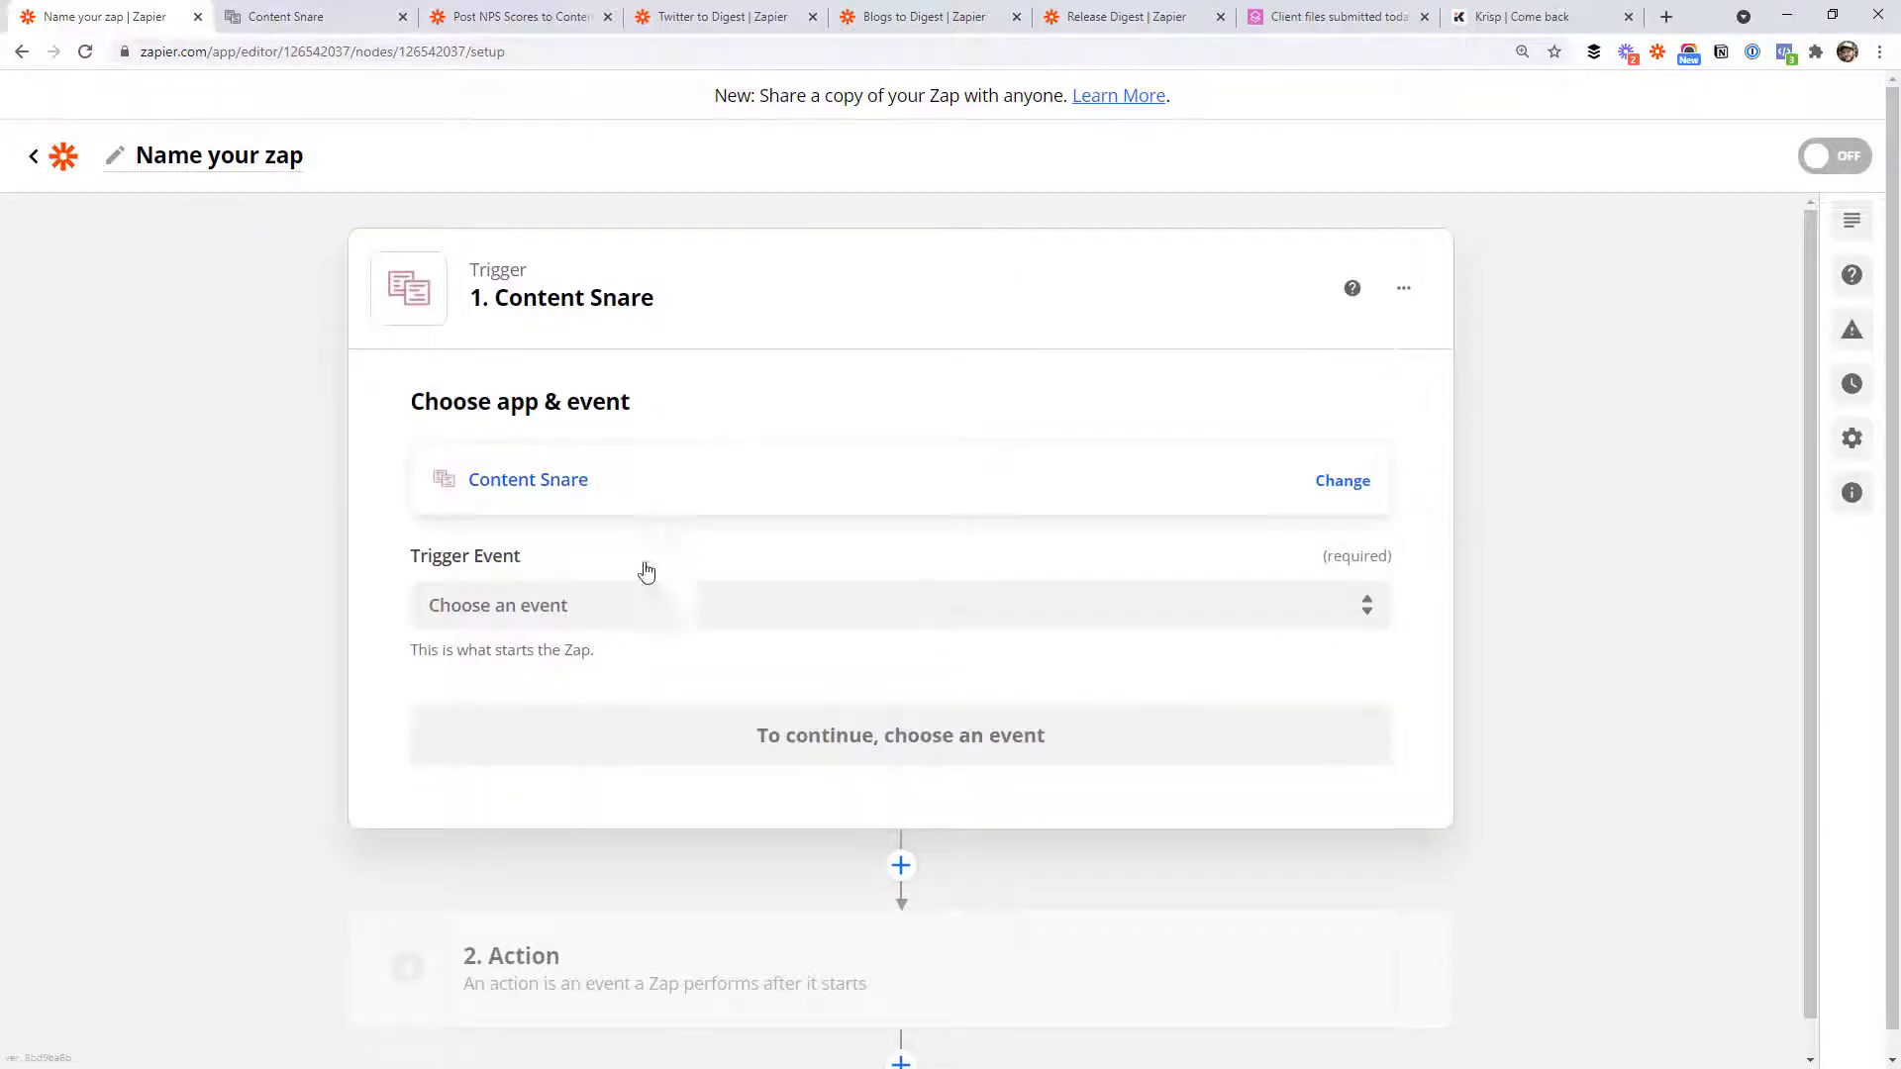
left_click(656, 607)
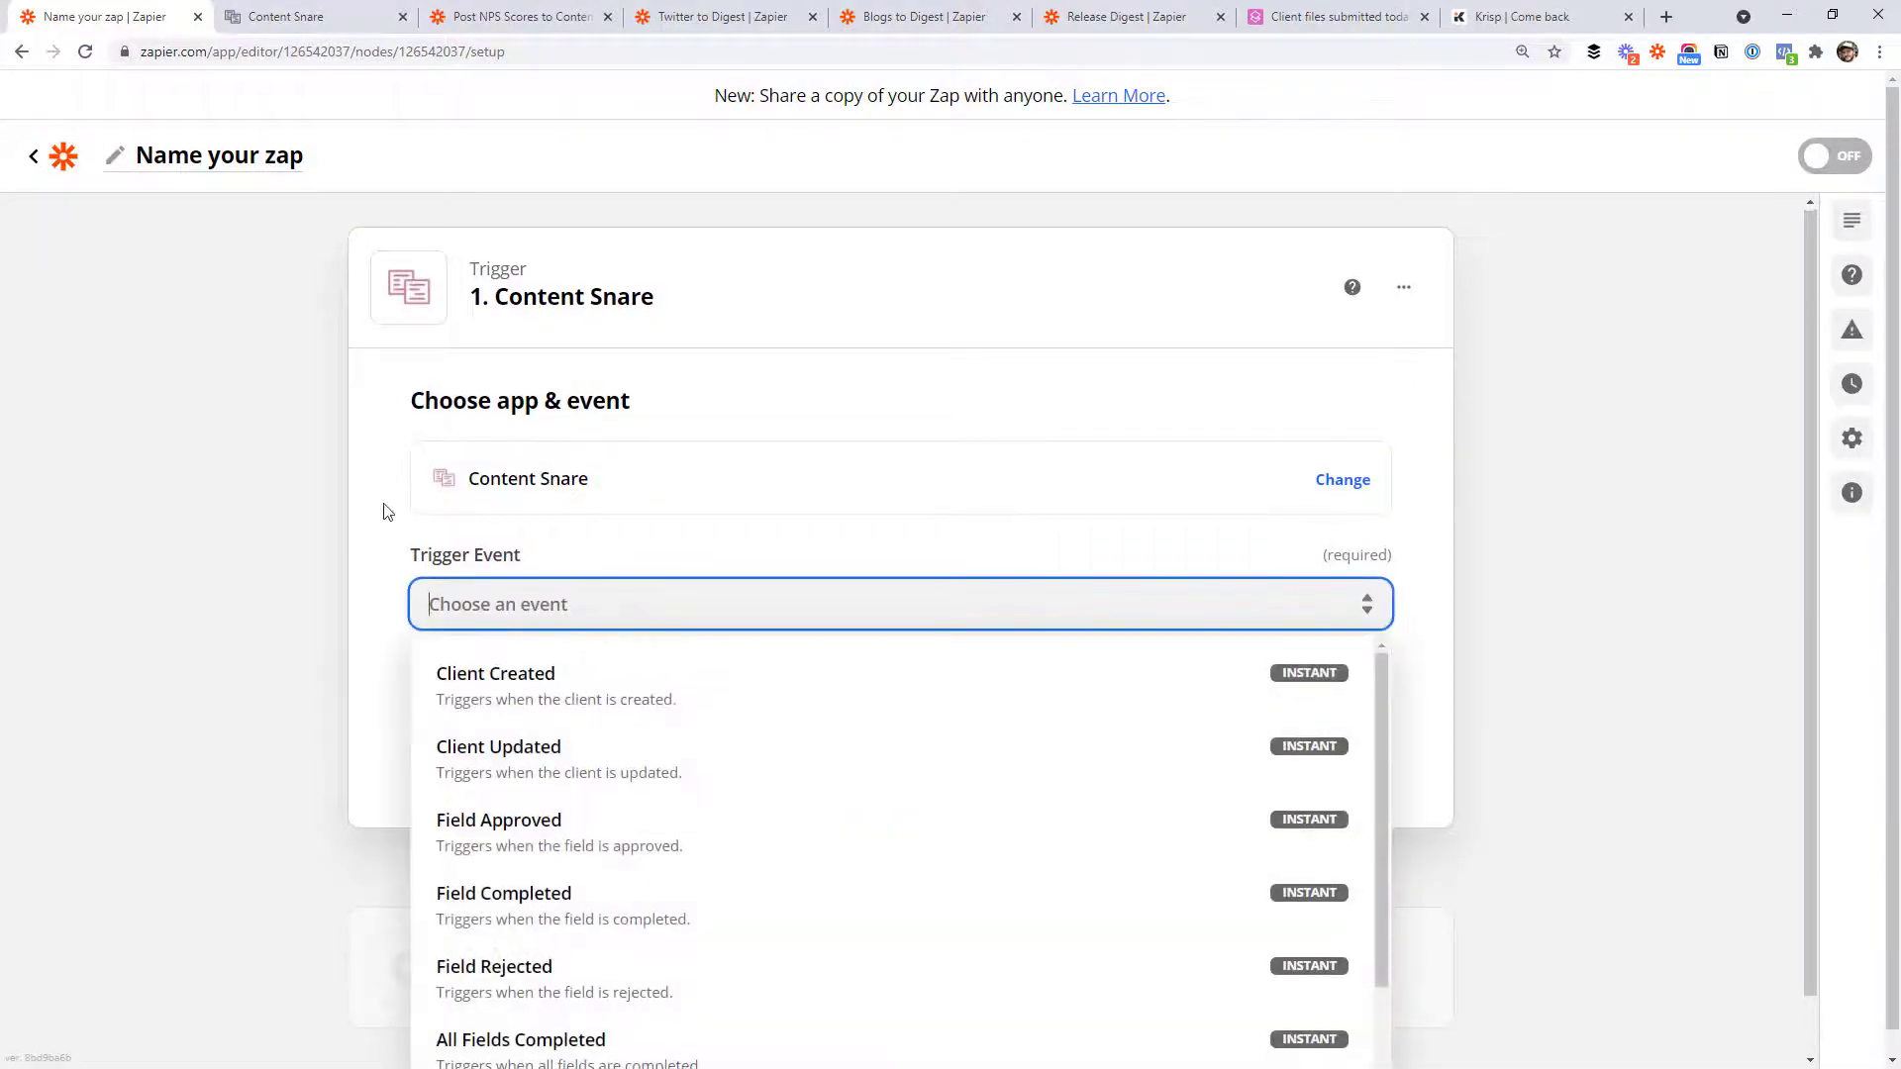
scroll(382, 513, "down", 1)
scroll(792, 703, "down", 1)
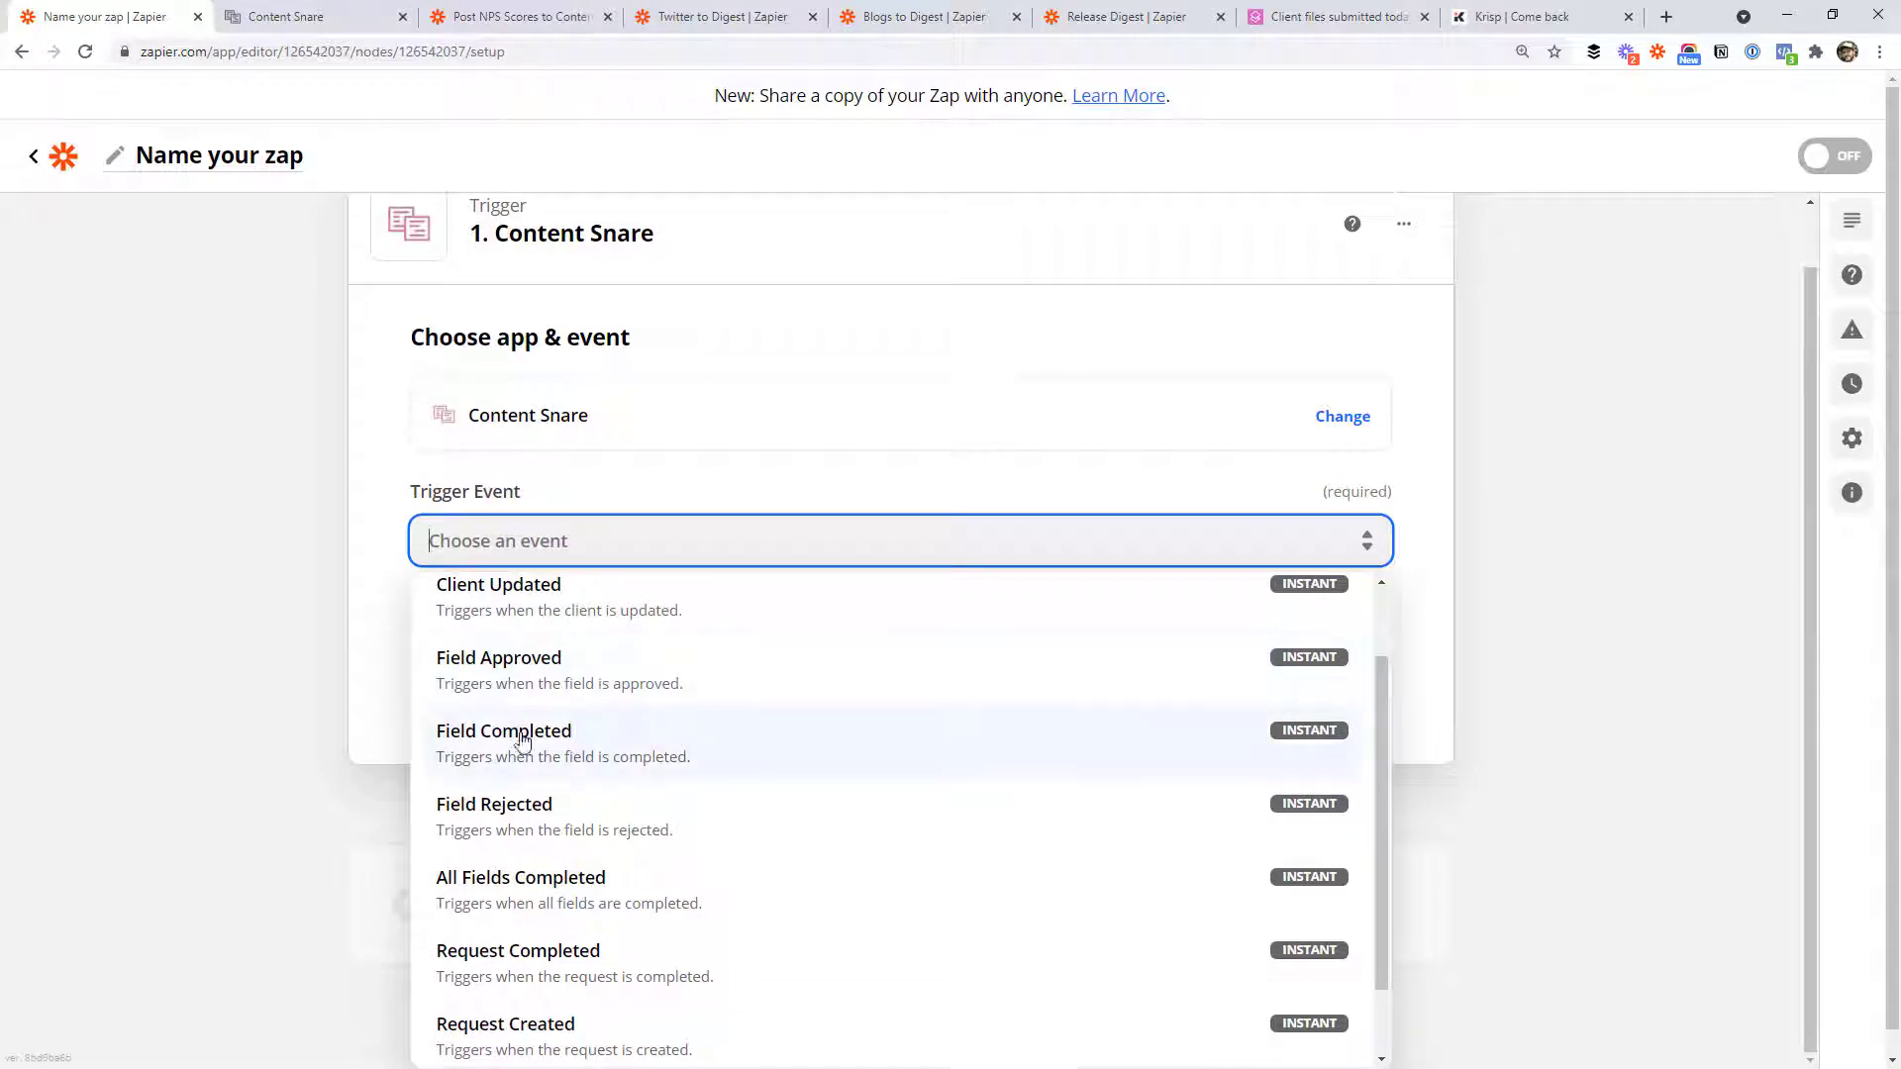
left_click(498, 733)
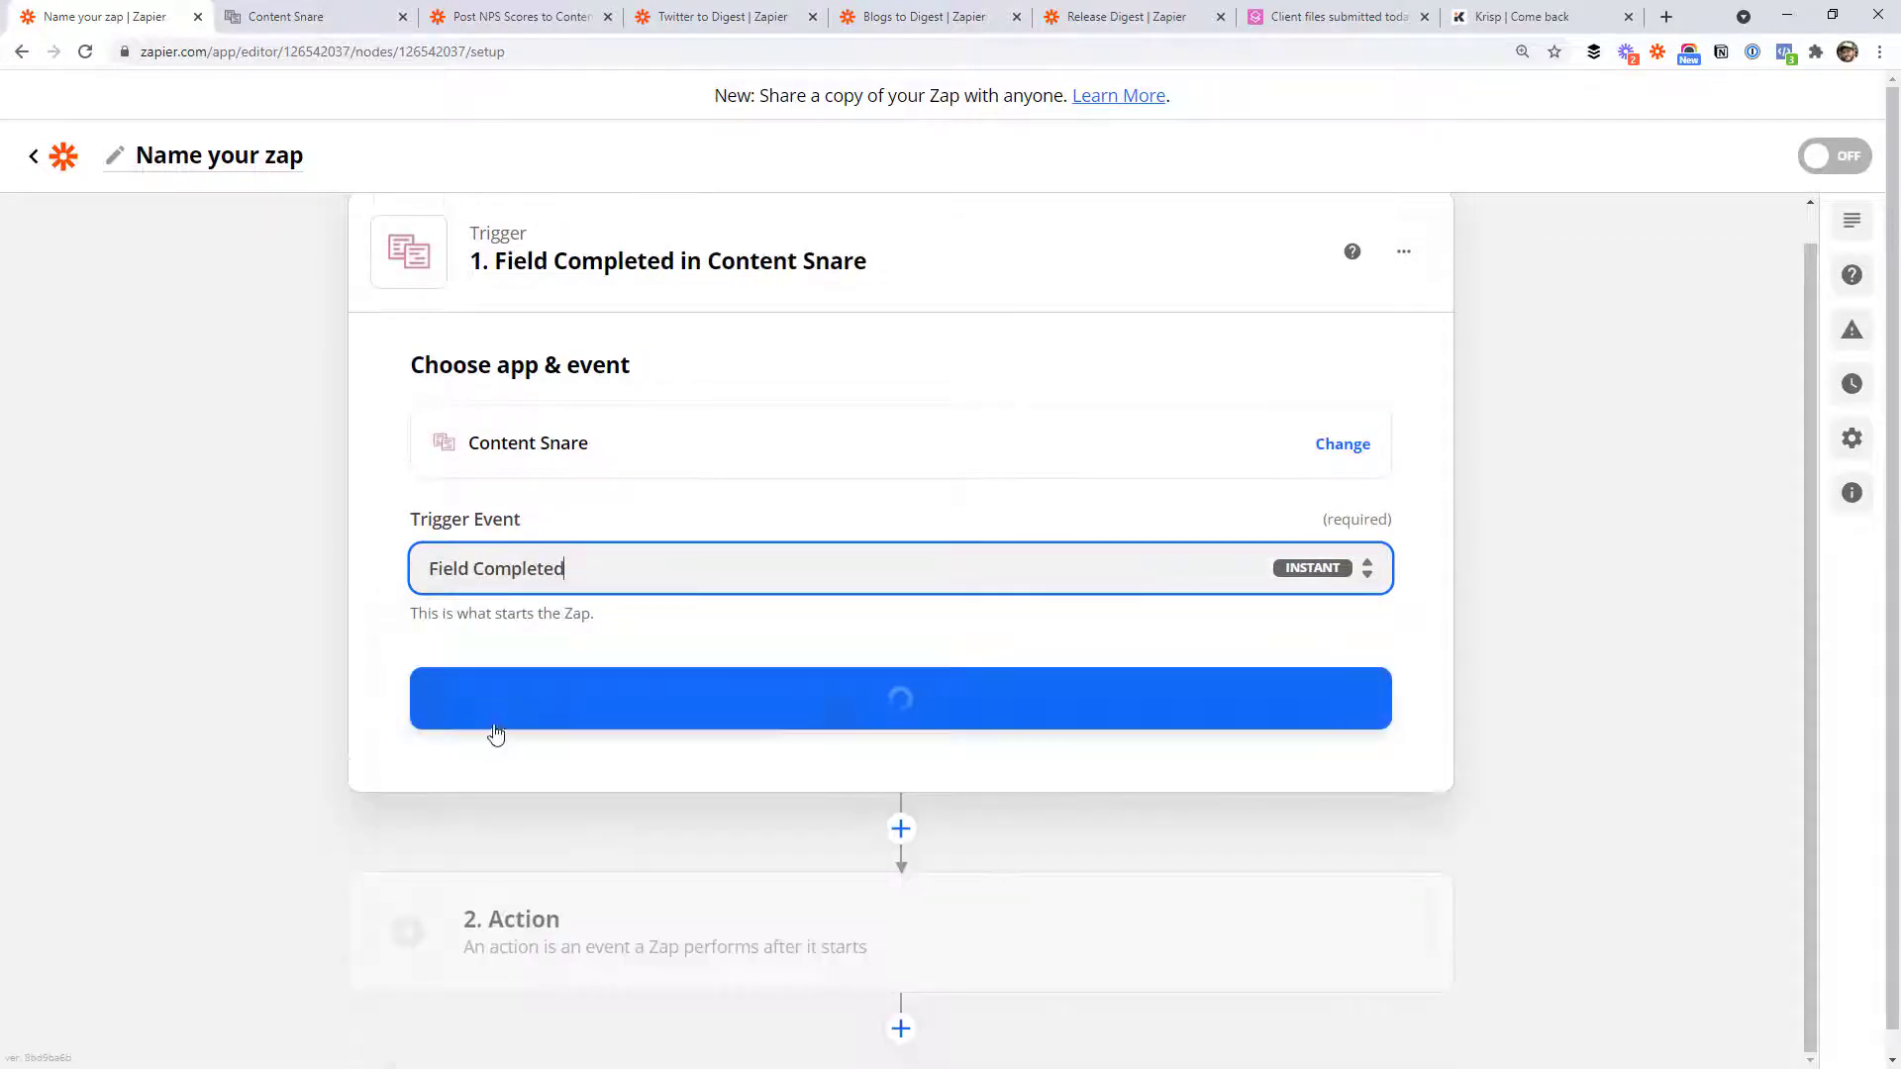
left_click(288, 556)
Step: Start the Content Snare client request and submit the Passport image item for review
left_click(323, 20)
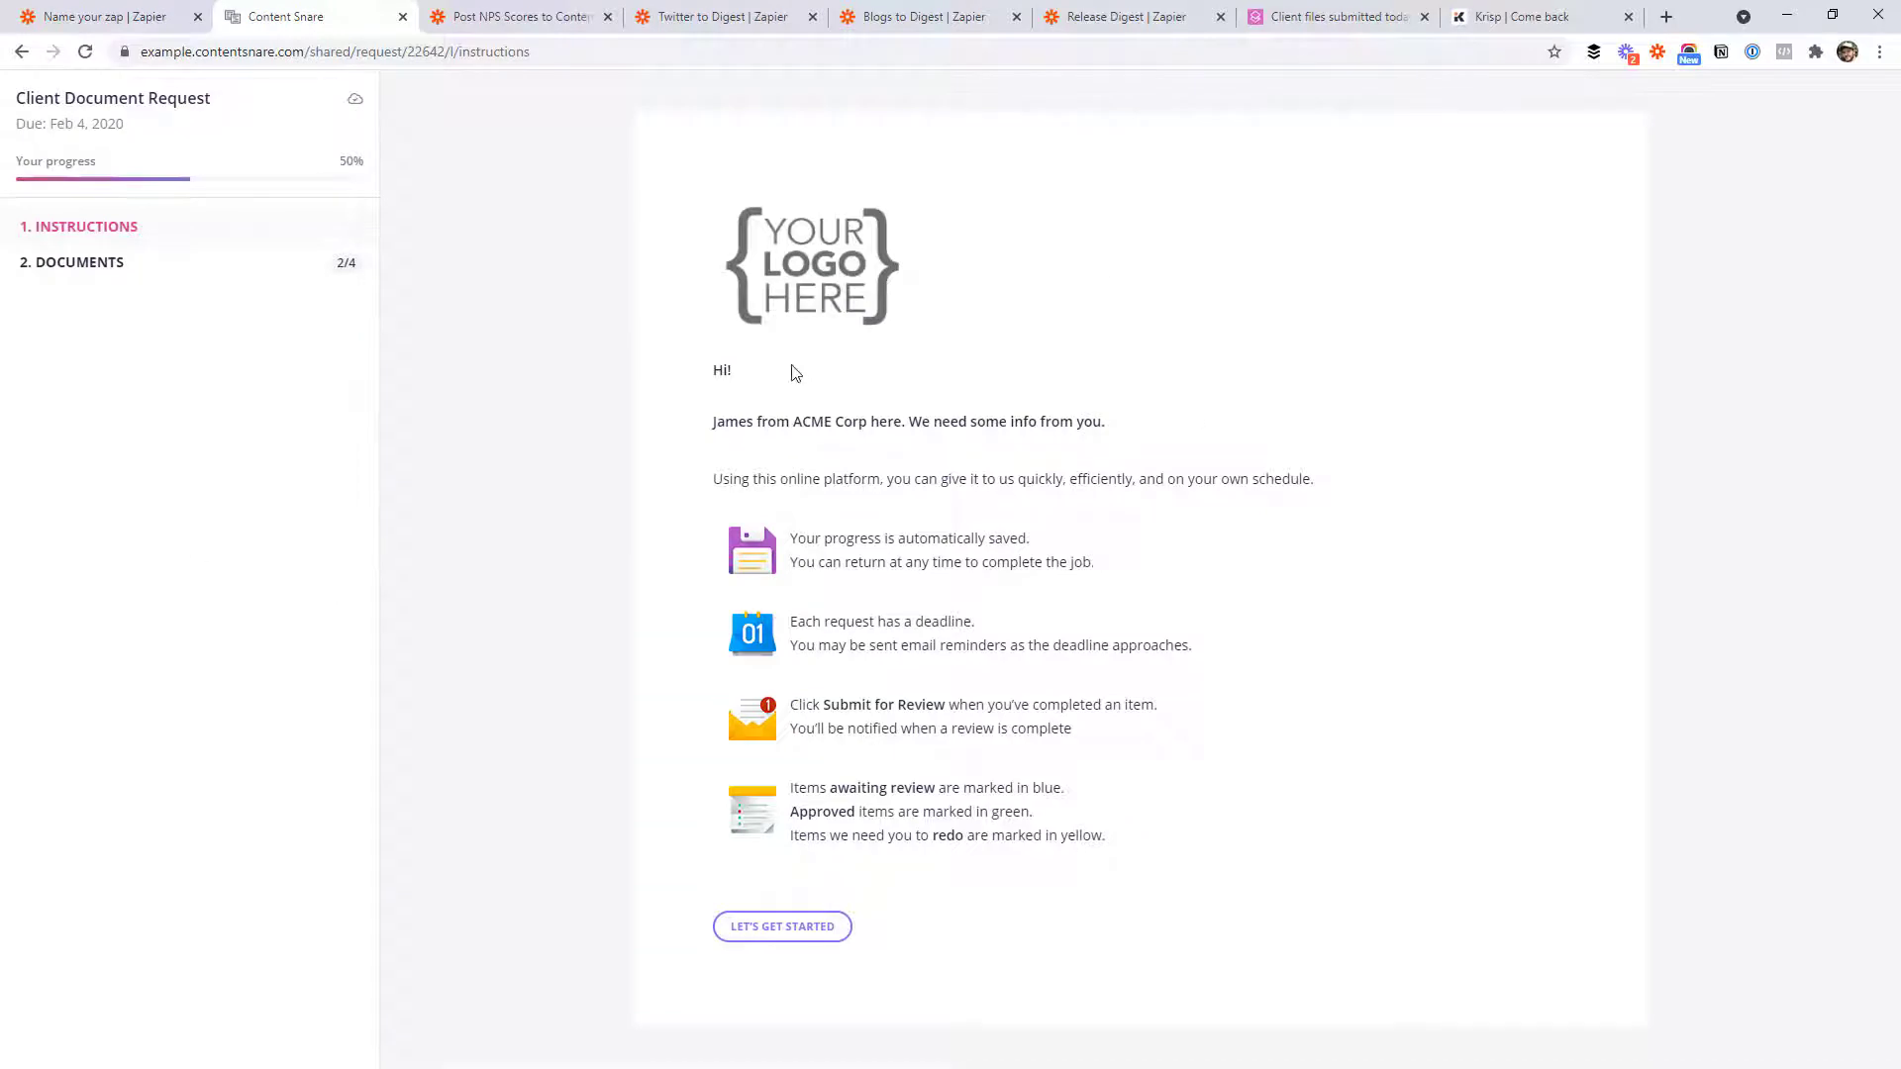
left_click(802, 924)
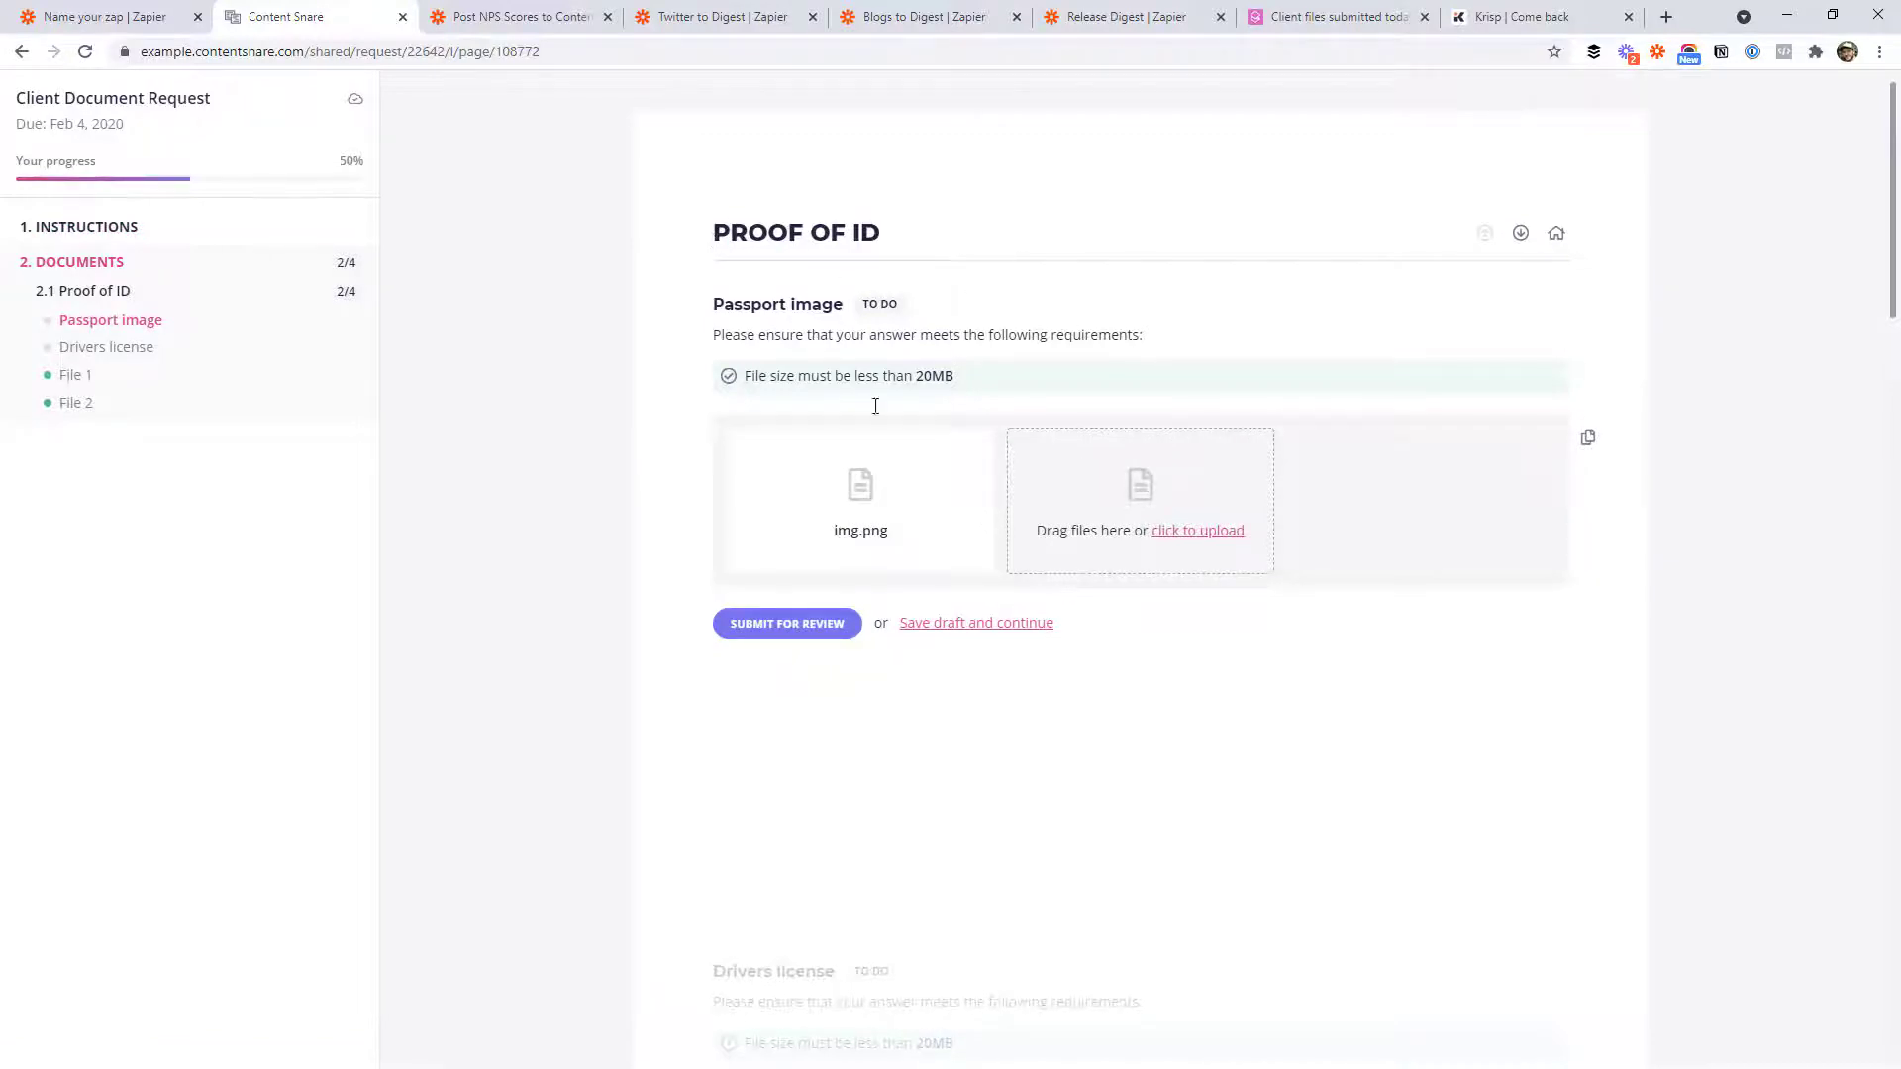
mouse_move(857, 531)
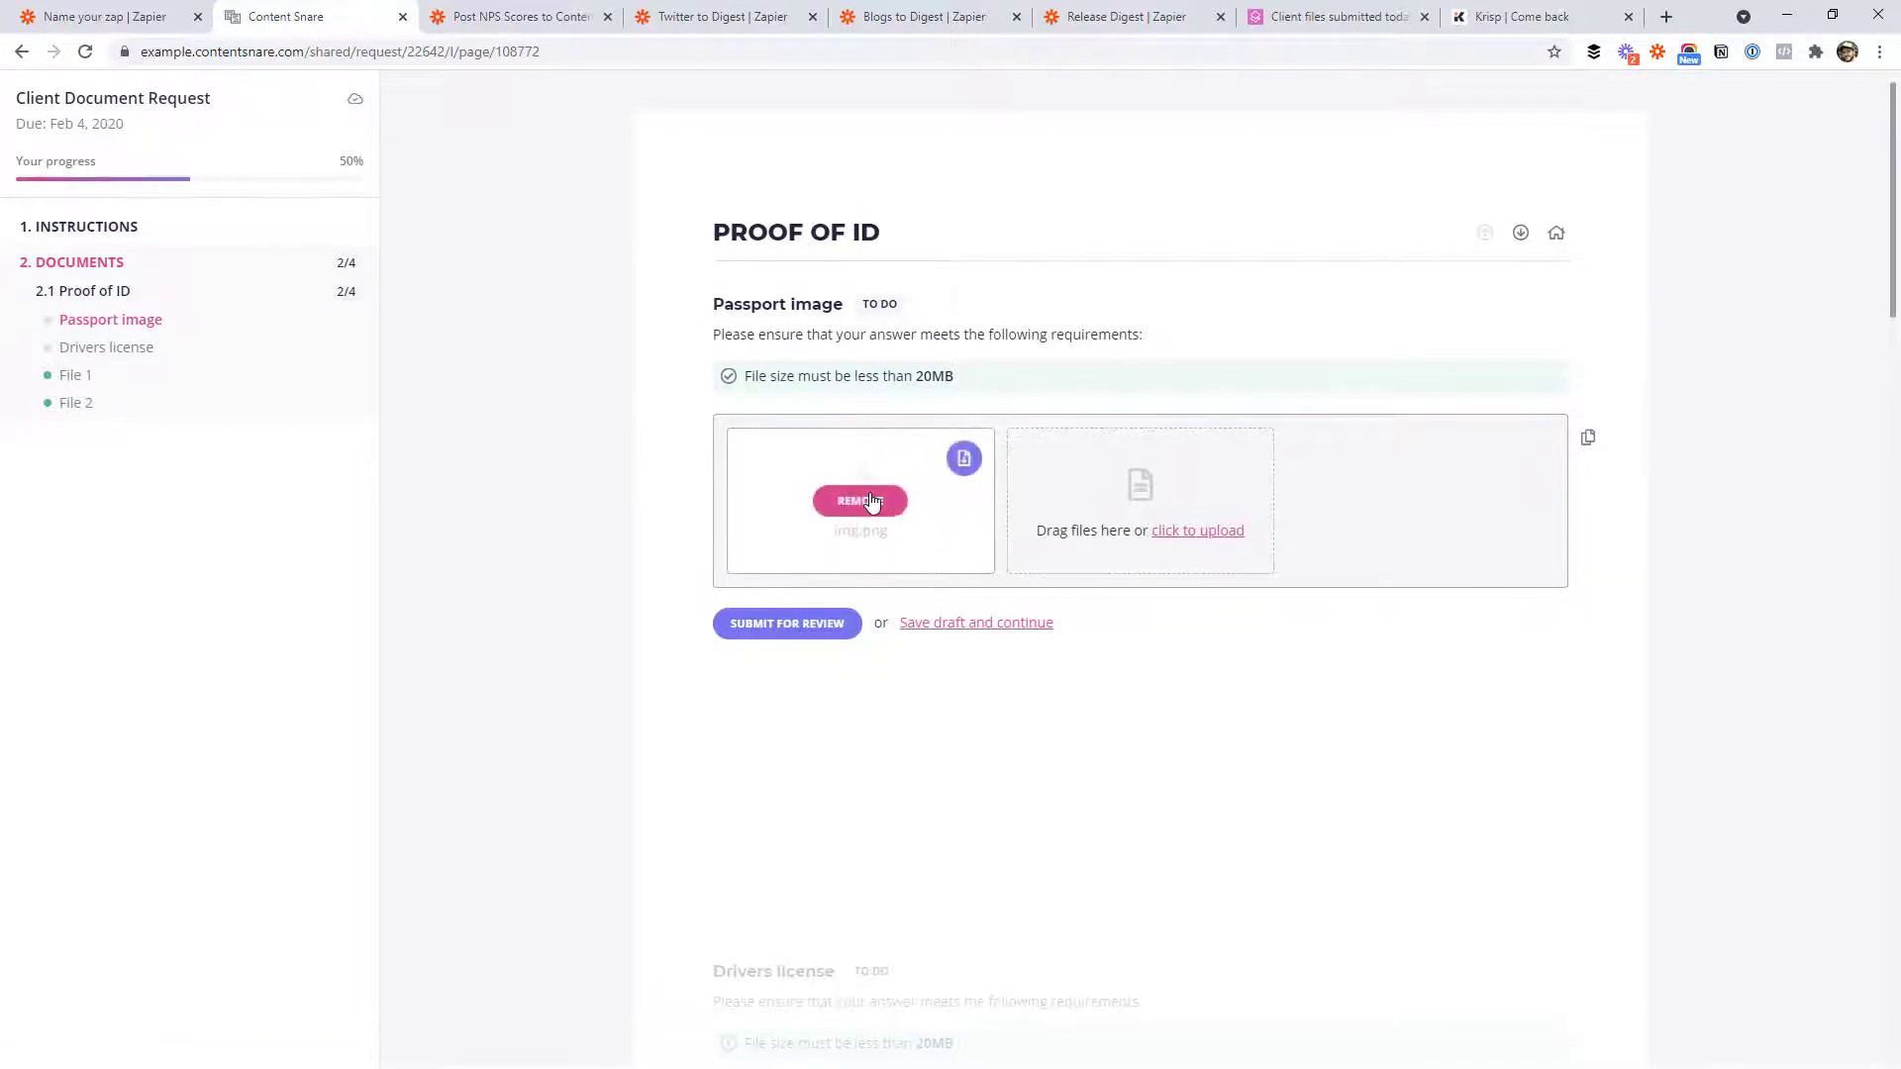
double_click(753, 304)
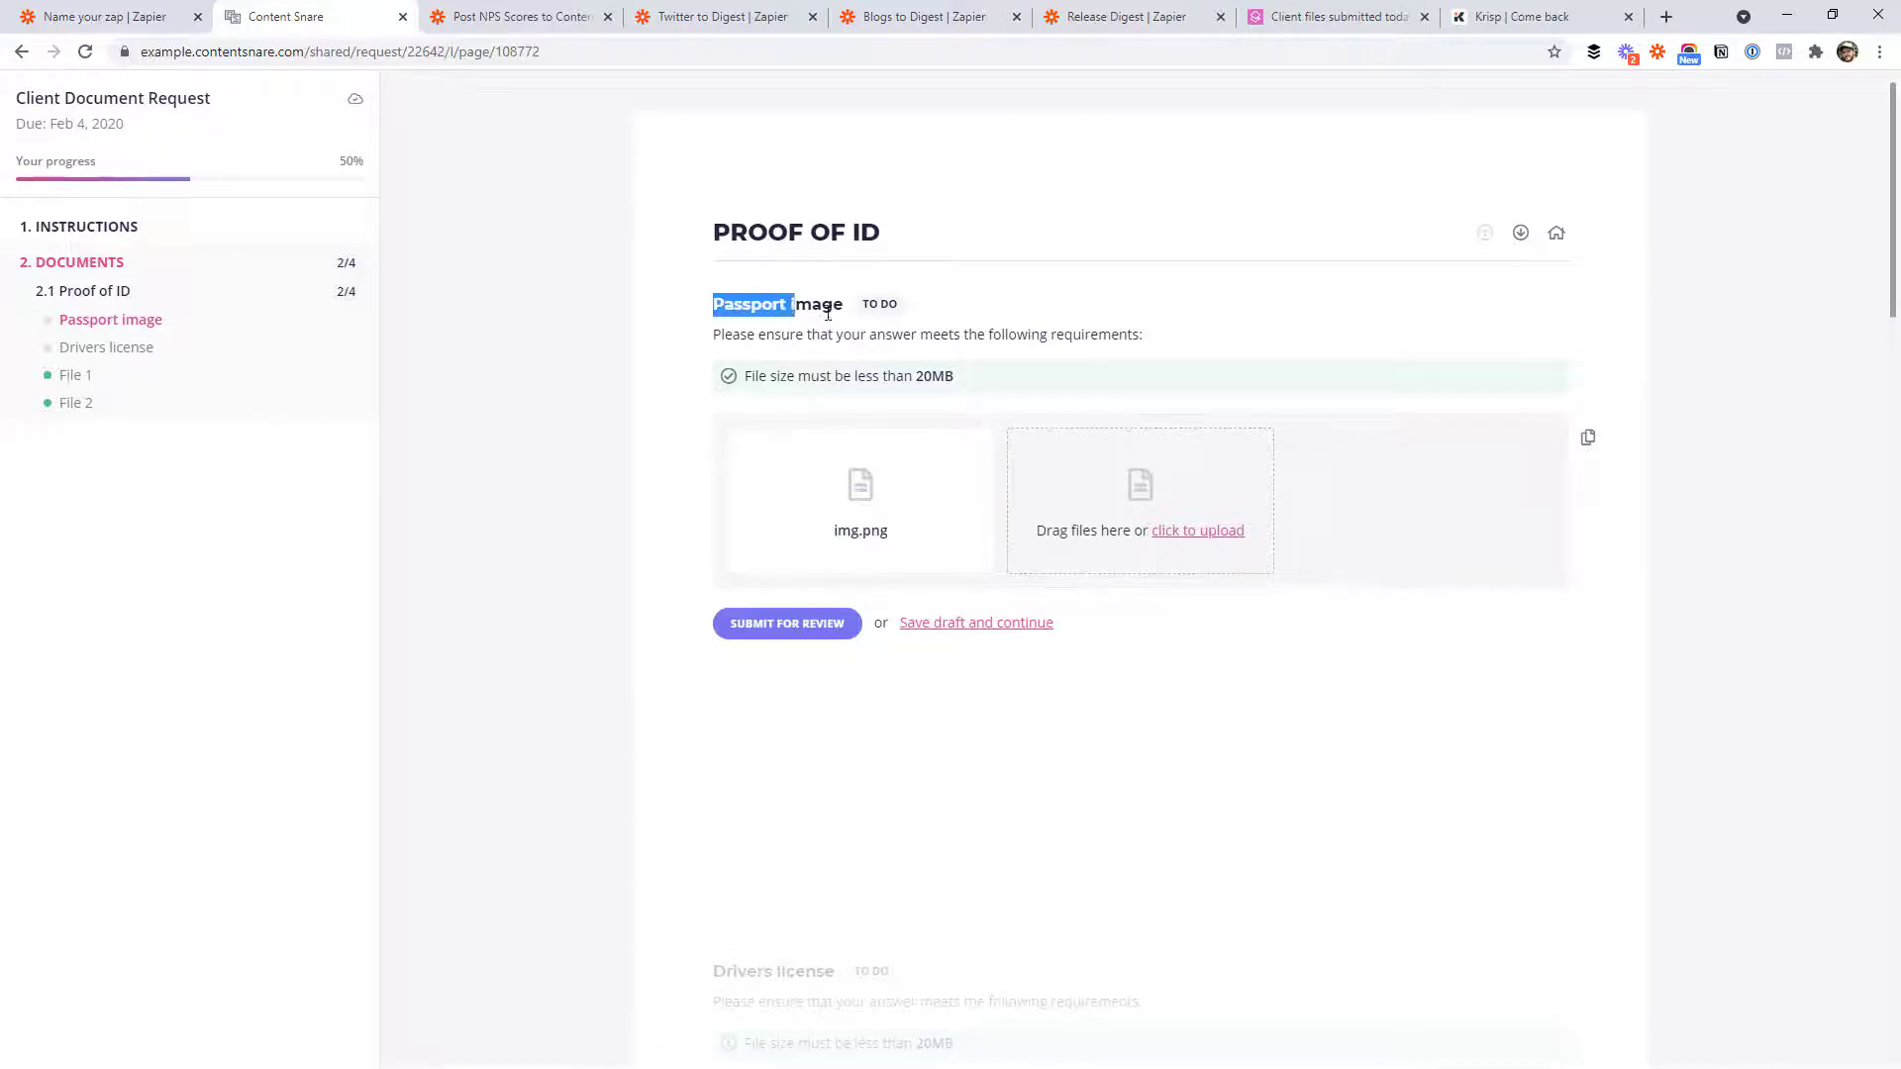
left_click(778, 623)
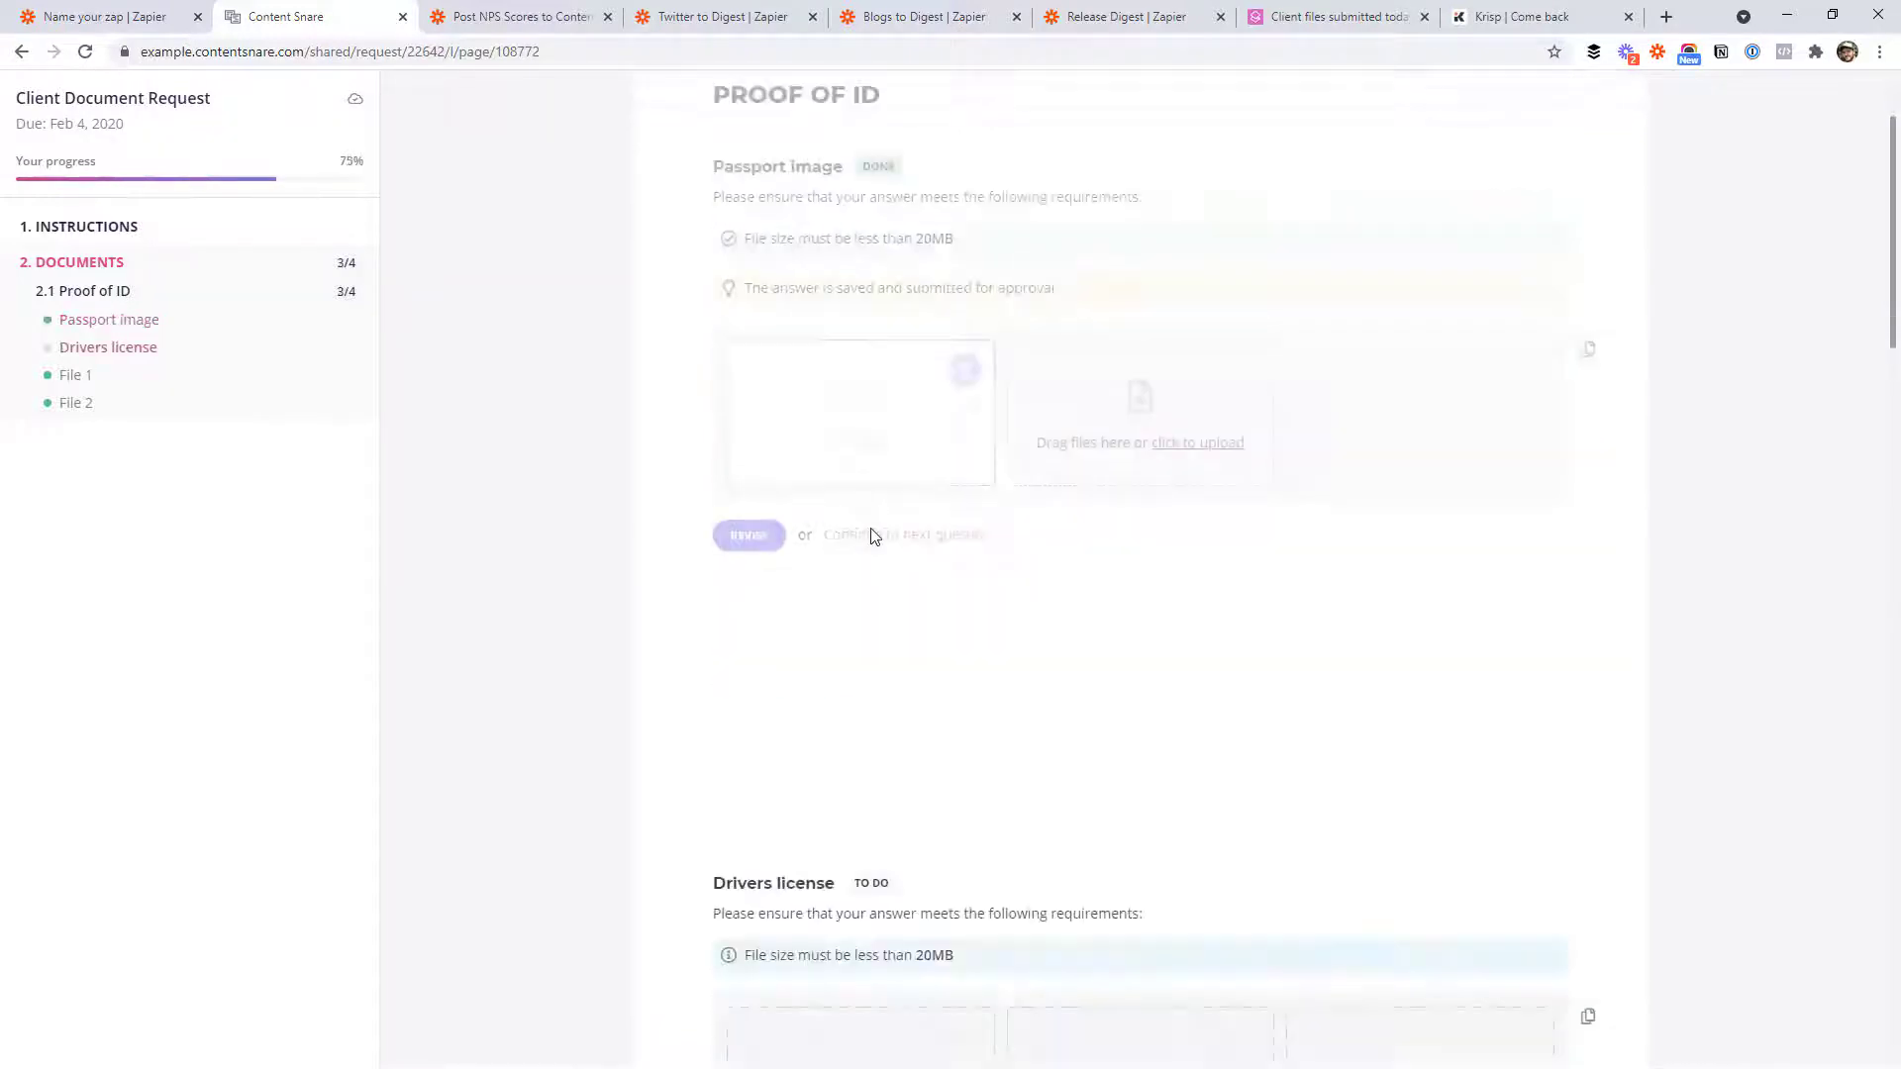
Step: Connect the Content Snare Demo Account to the zap's trigger
left_click(154, 20)
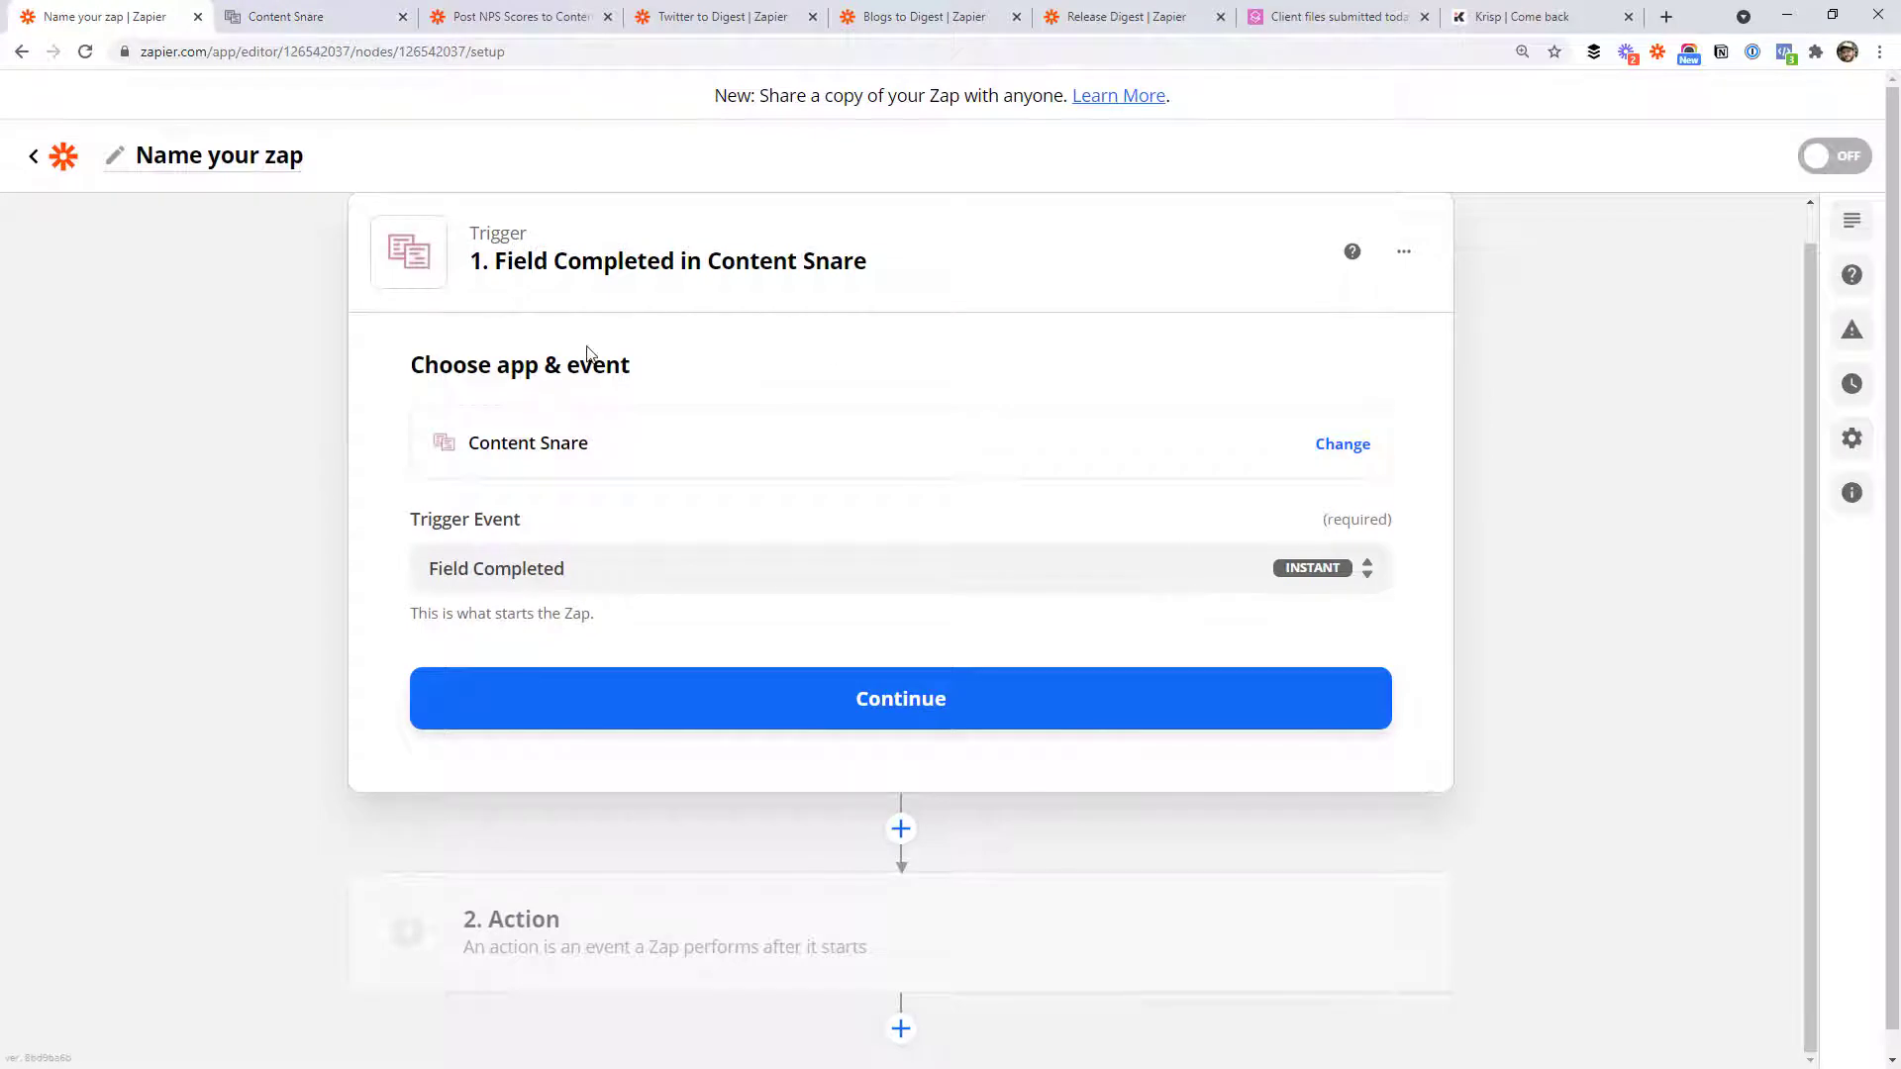
left_click(810, 711)
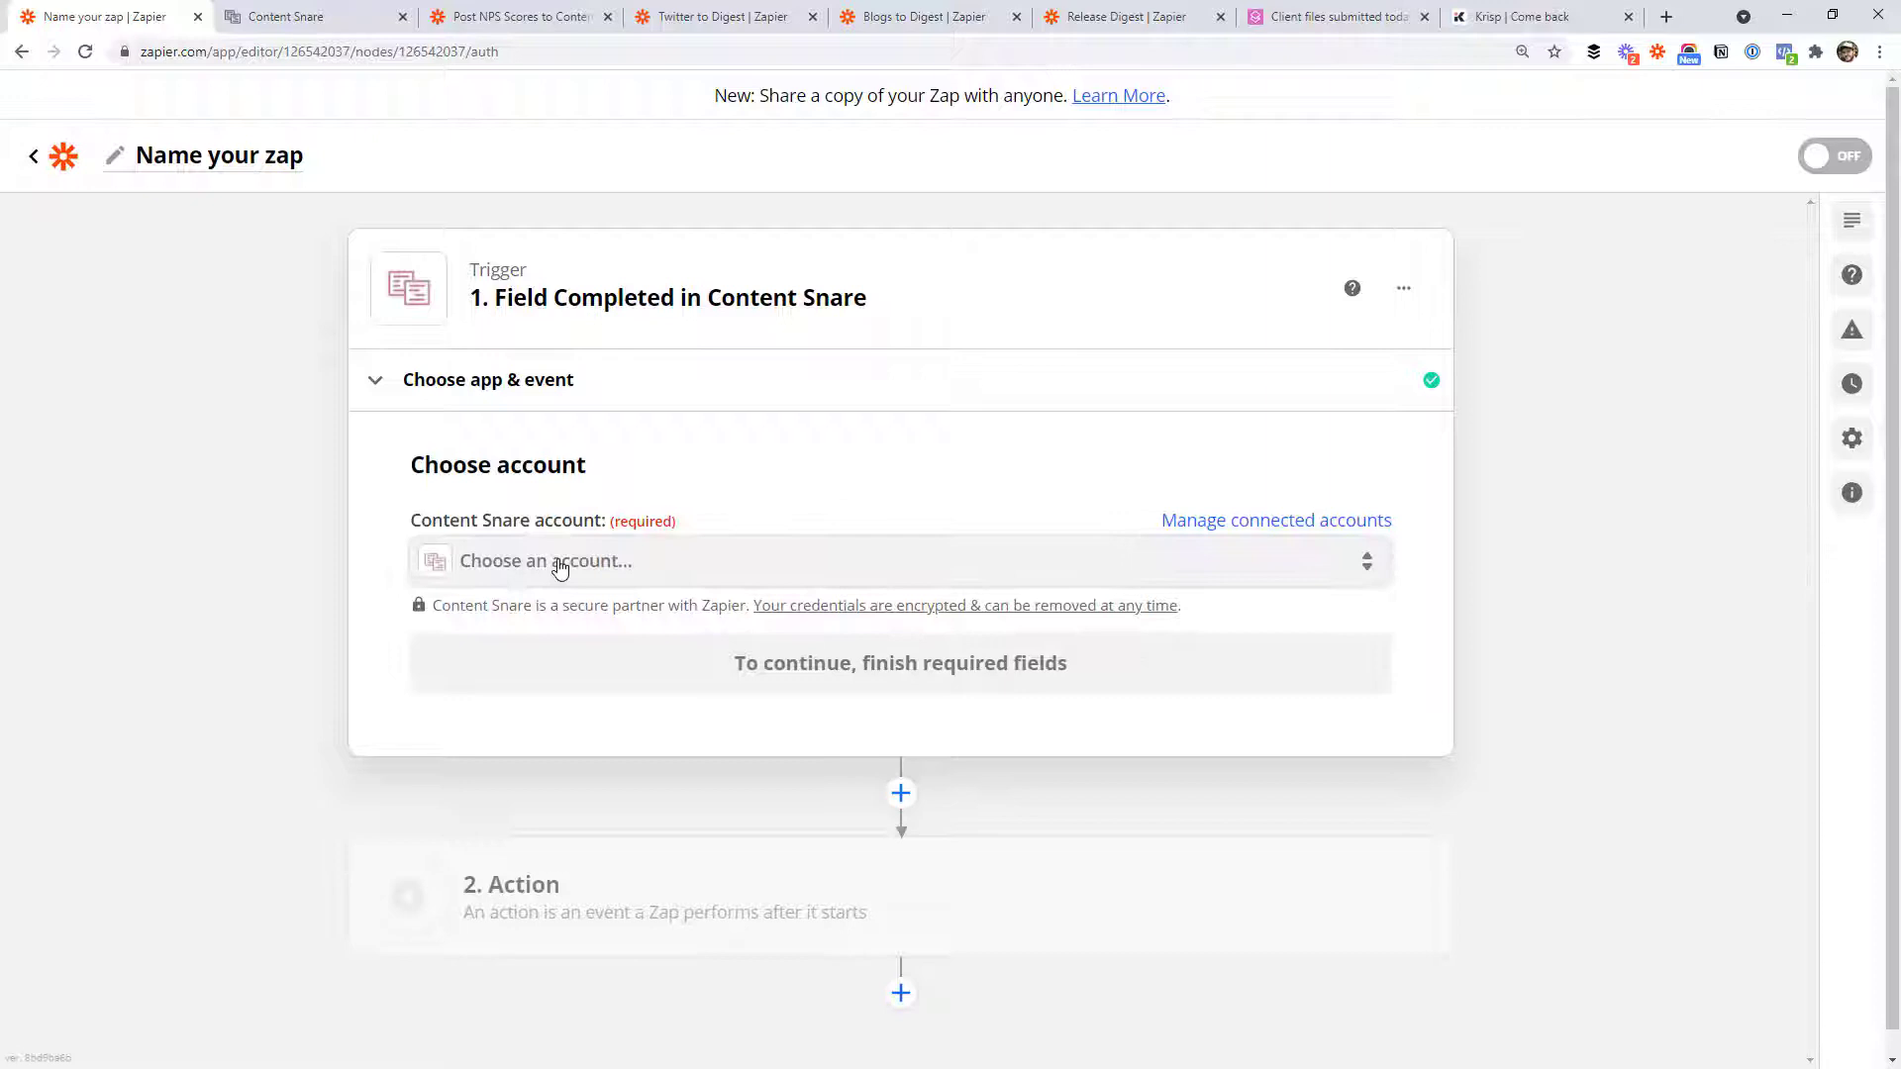
left_click(551, 563)
left_click(634, 827)
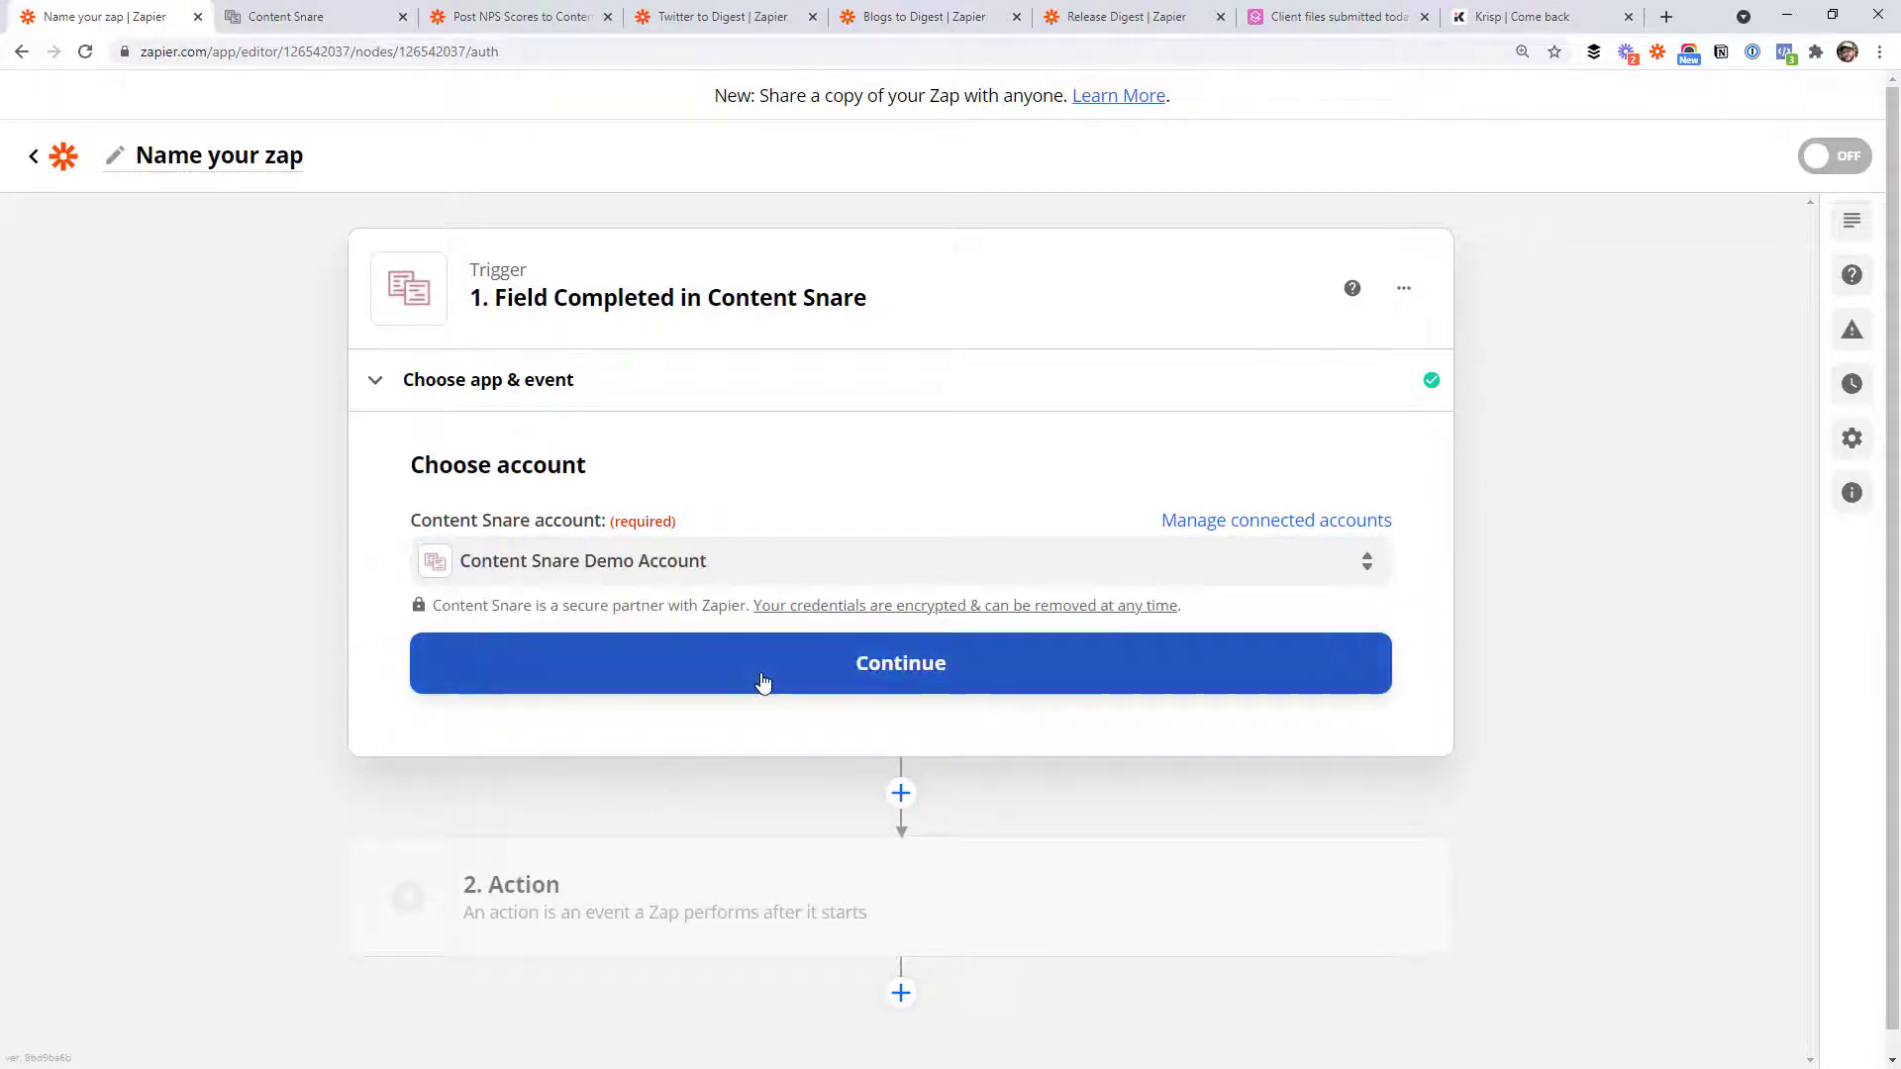
left_click(773, 673)
Step: Test the trigger and review the returned Passport image sample field
left_click(901, 916)
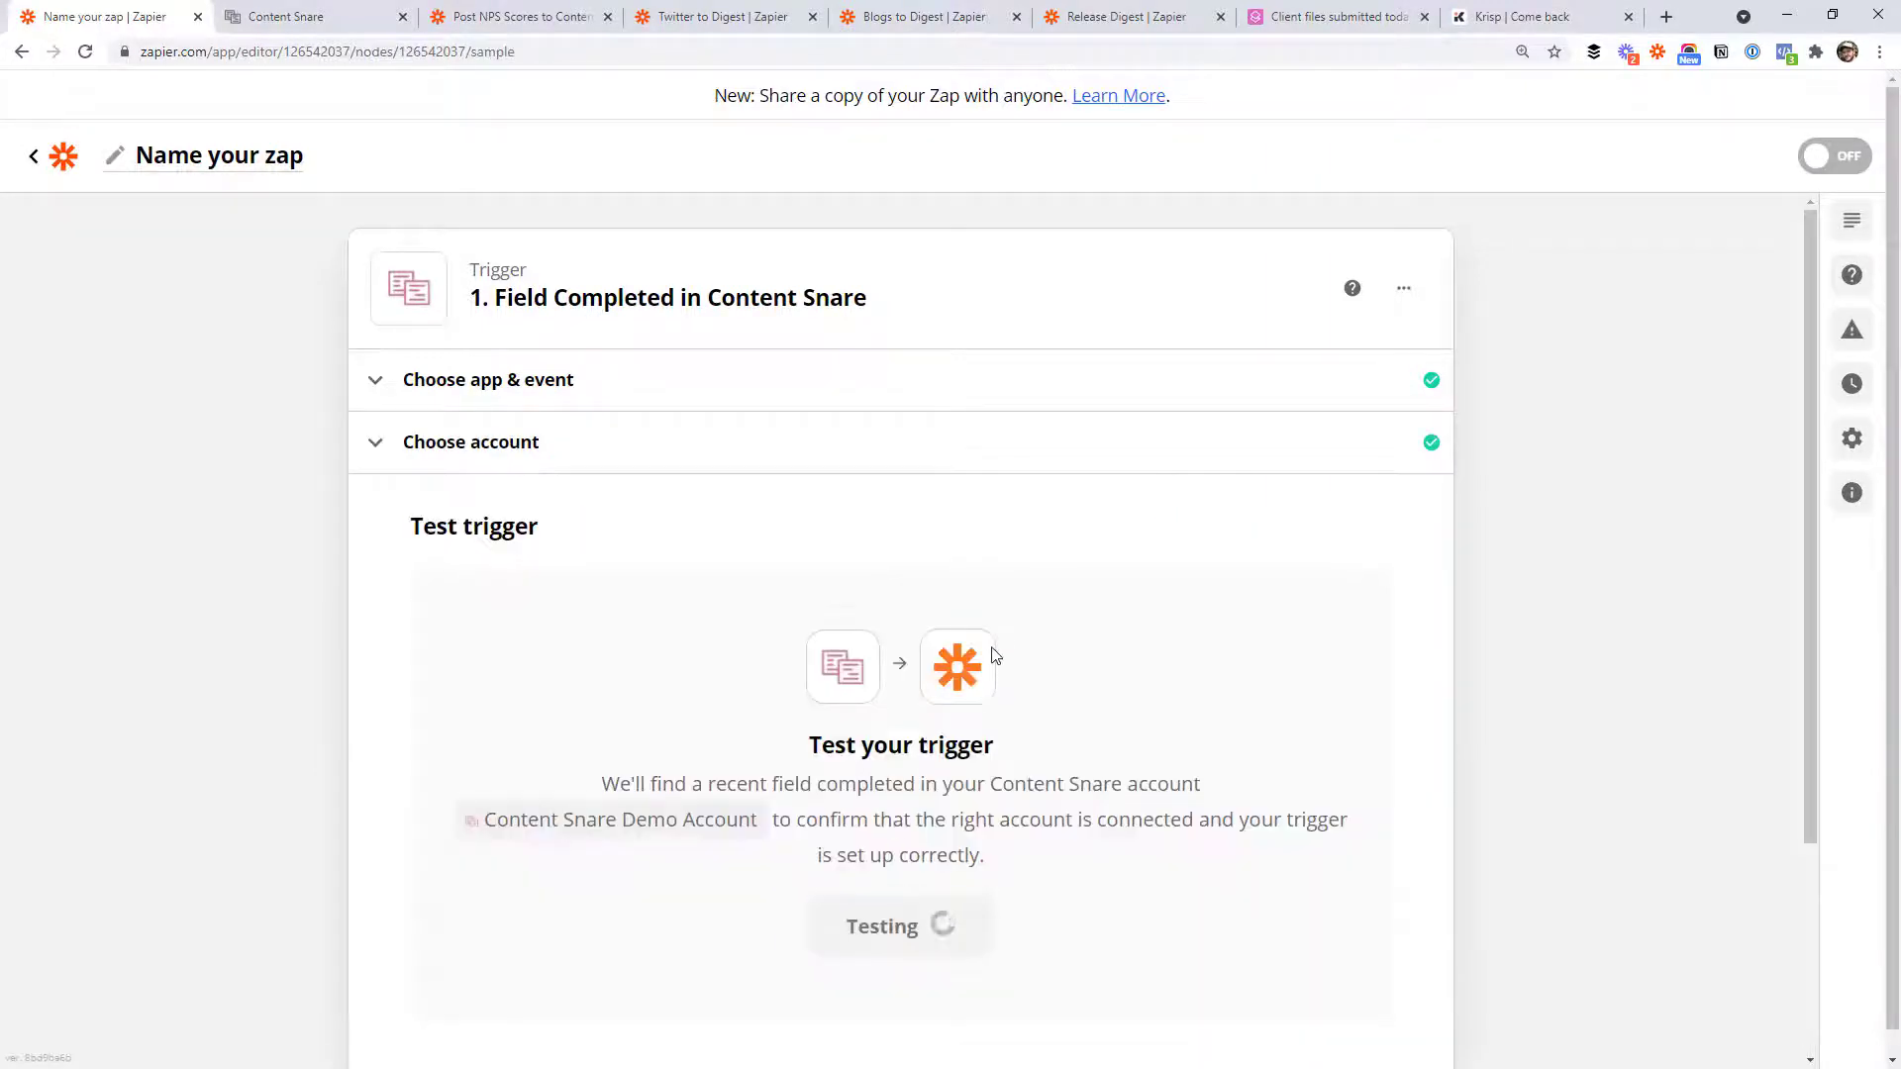
scroll(925, 641, "down", 4)
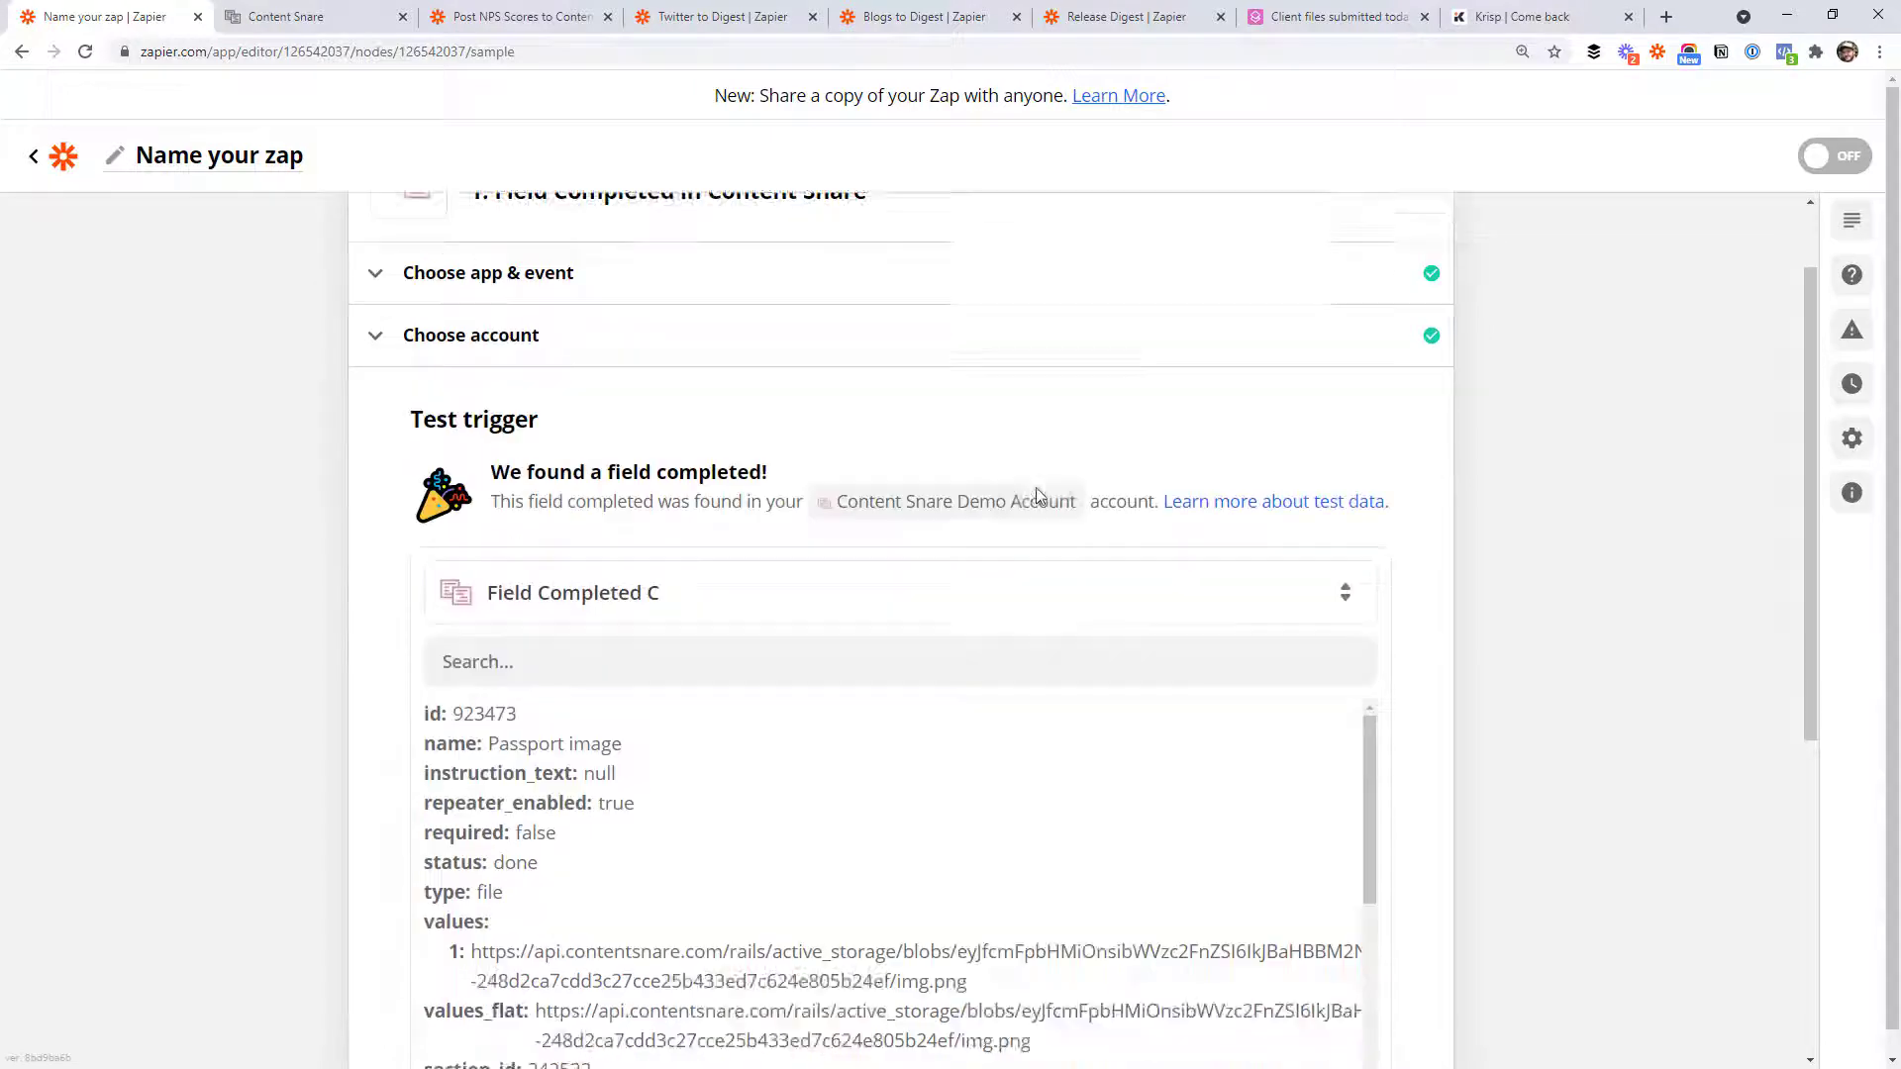
left_click_drag(487, 436, 624, 436)
left_click(944, 457)
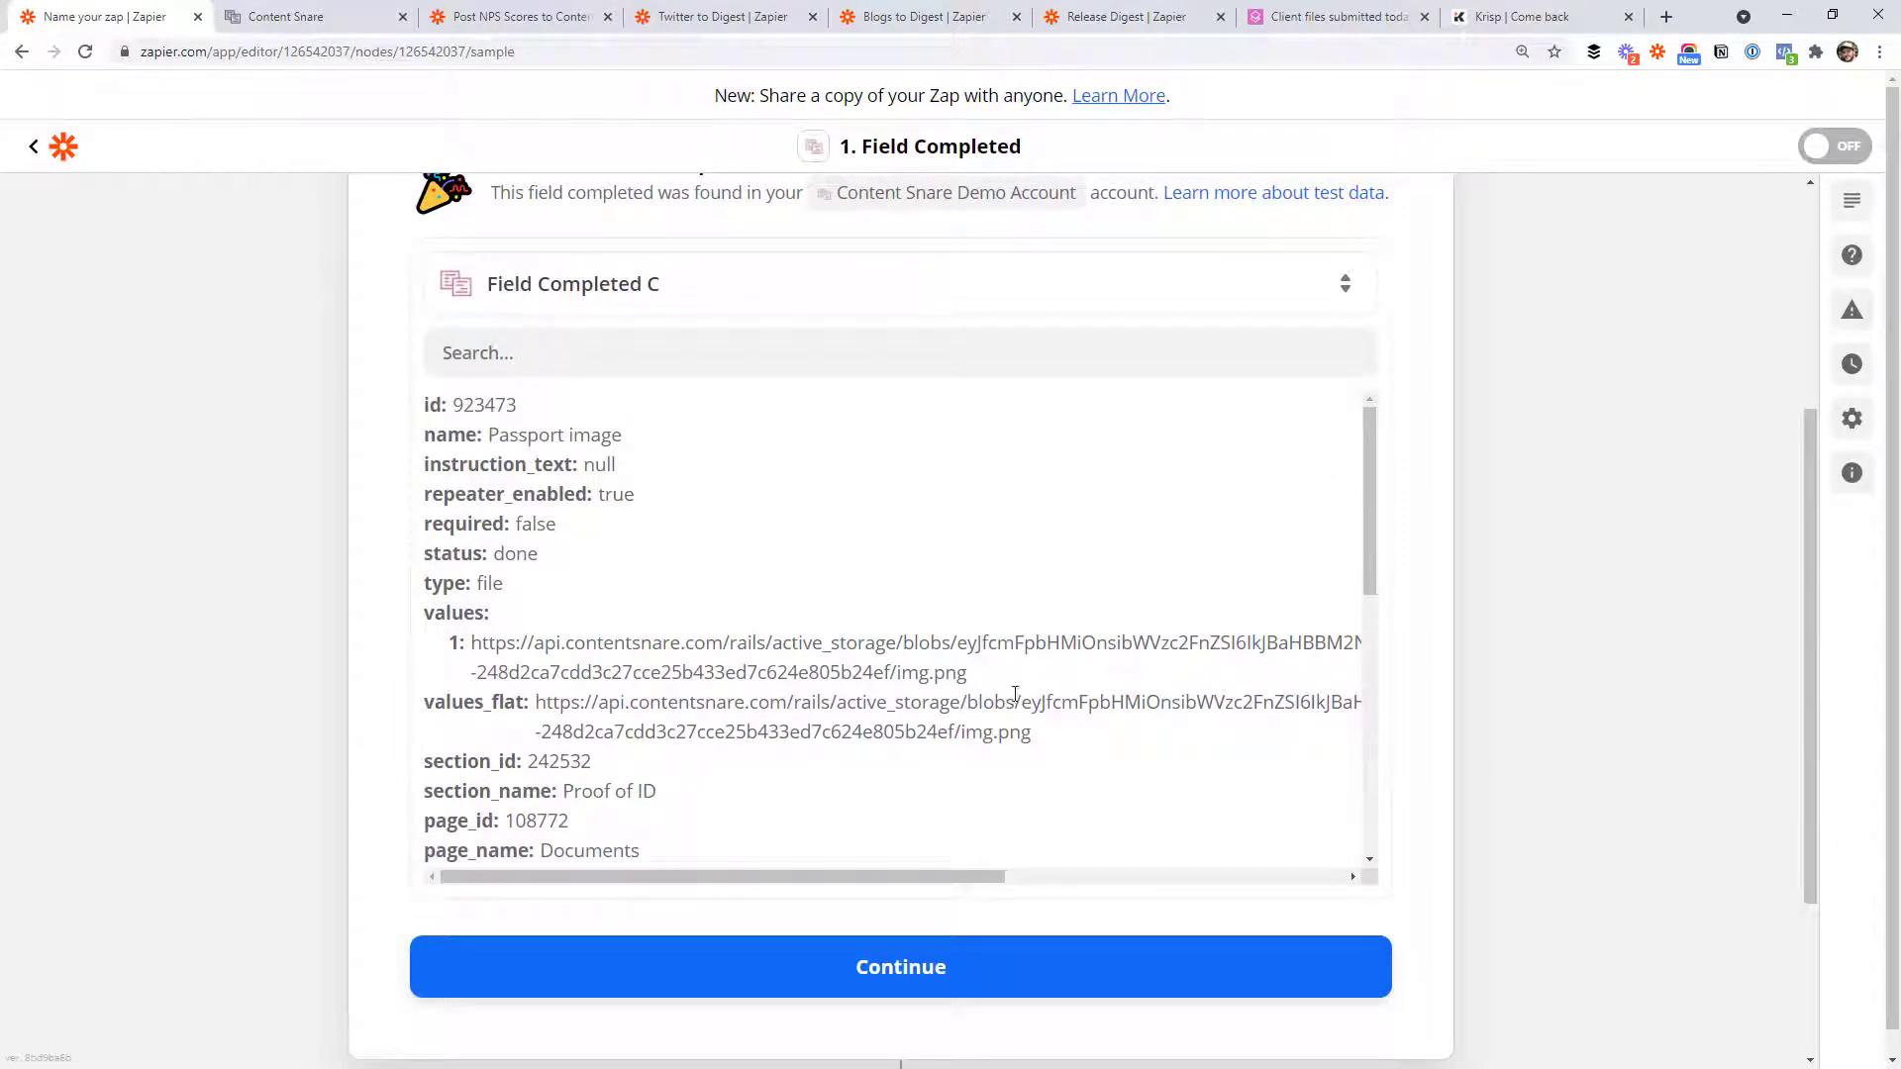
scroll(1193, 739, "down", 3)
scroll(1194, 735, "up", 3)
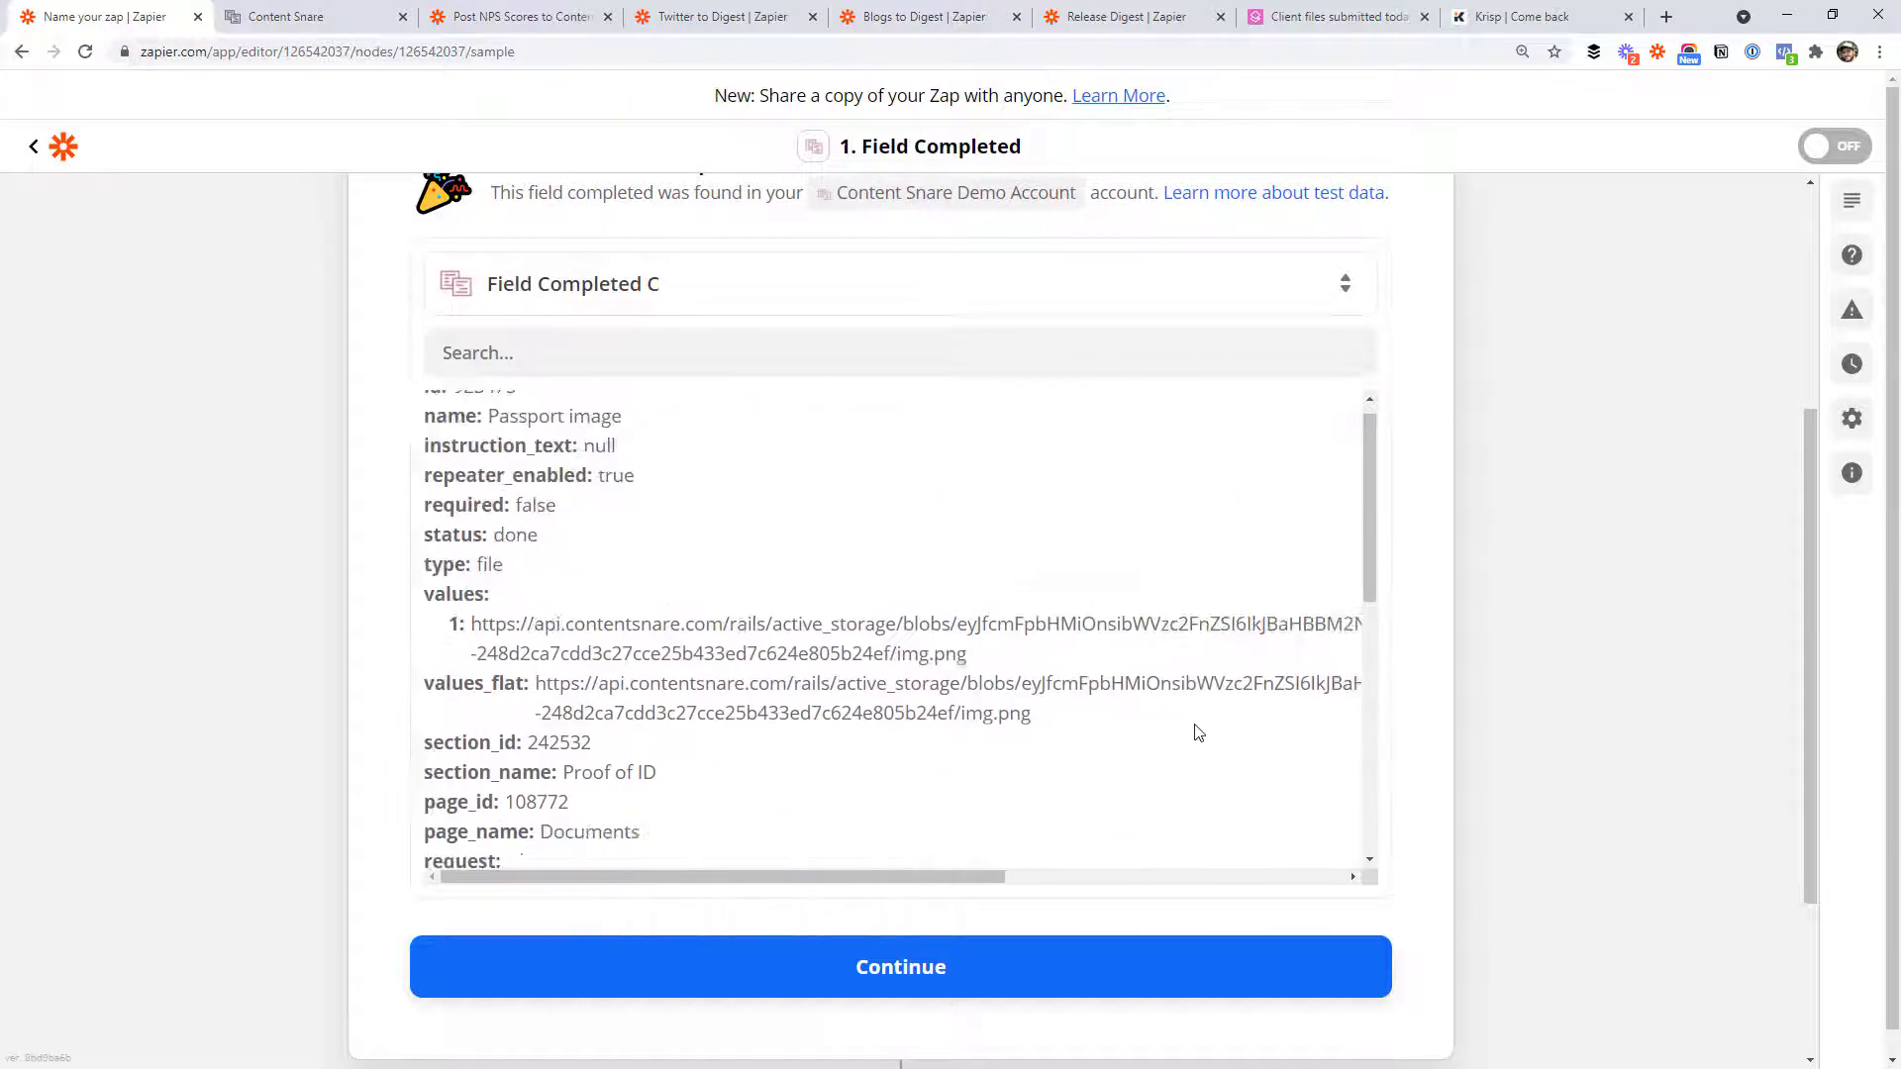
Step: Add a Digest by Zapier action using the Append Entry and Schedule Digest event
left_click(961, 978)
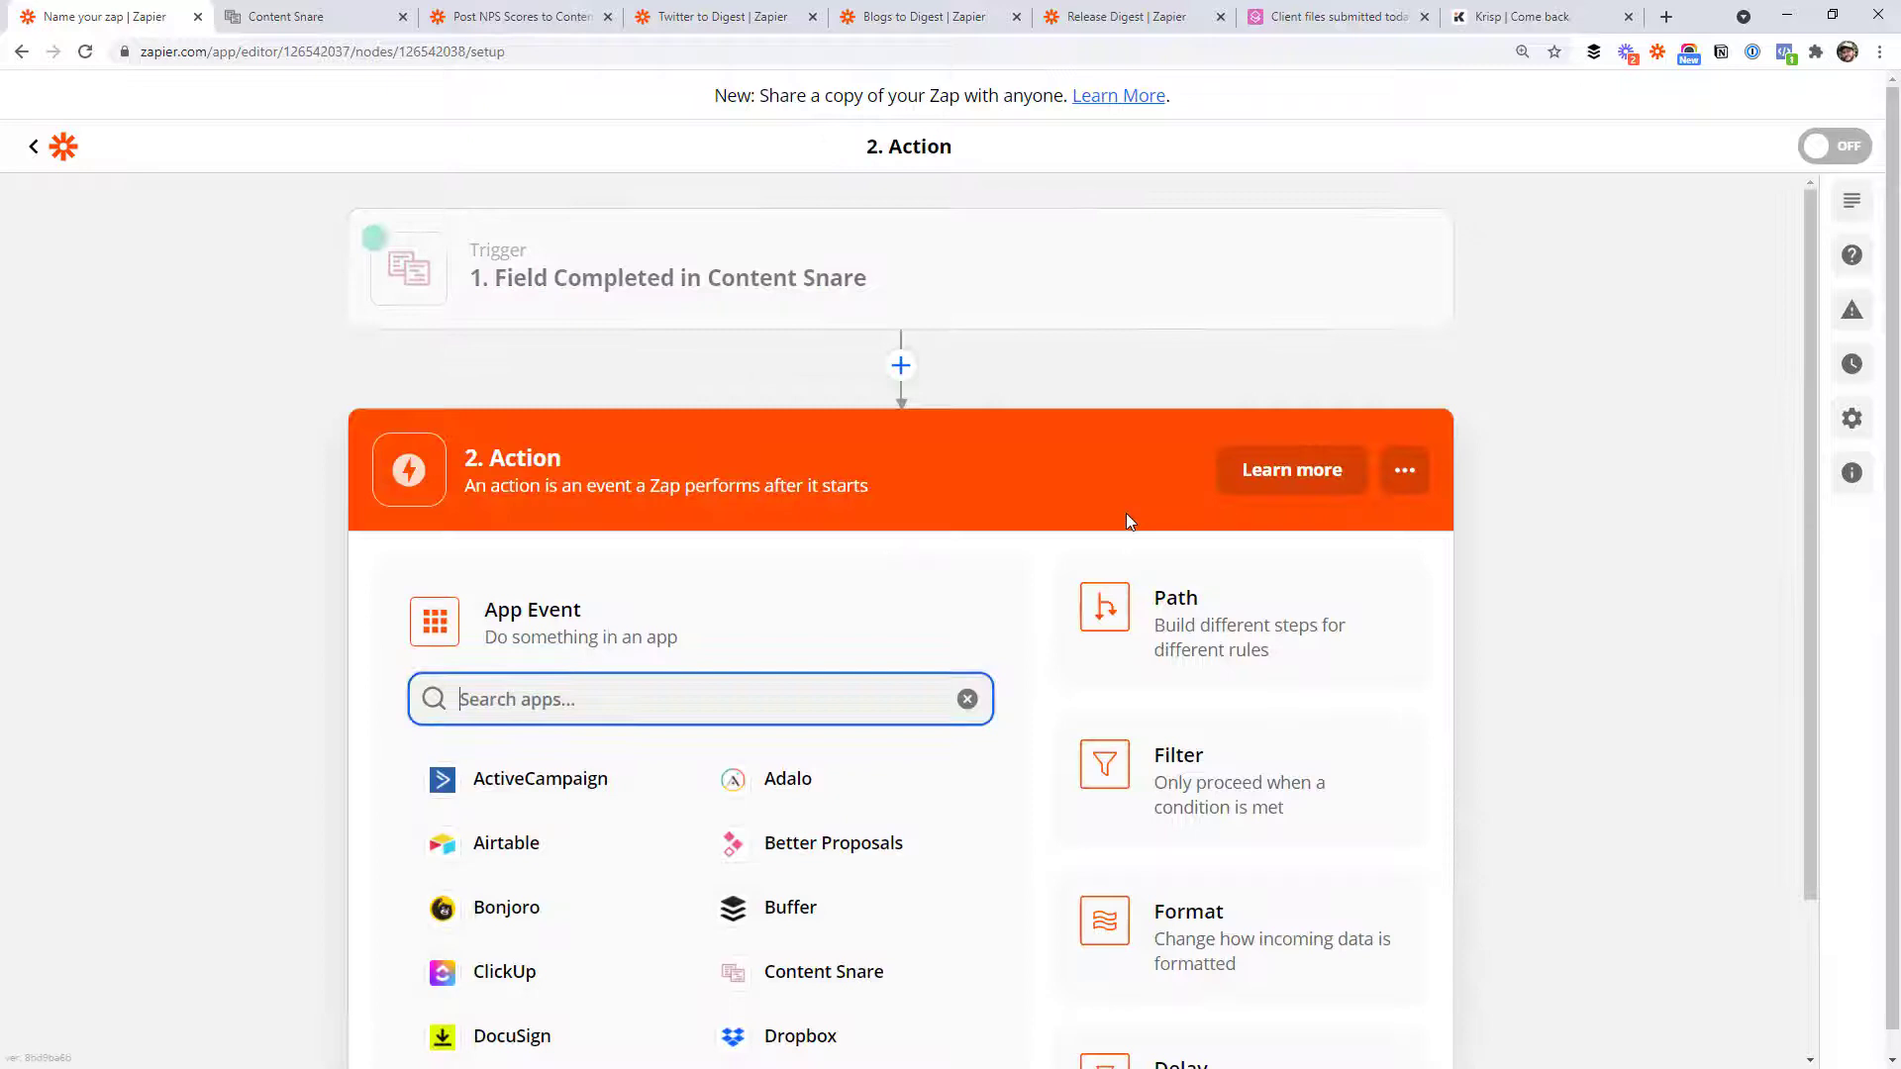
type("digest")
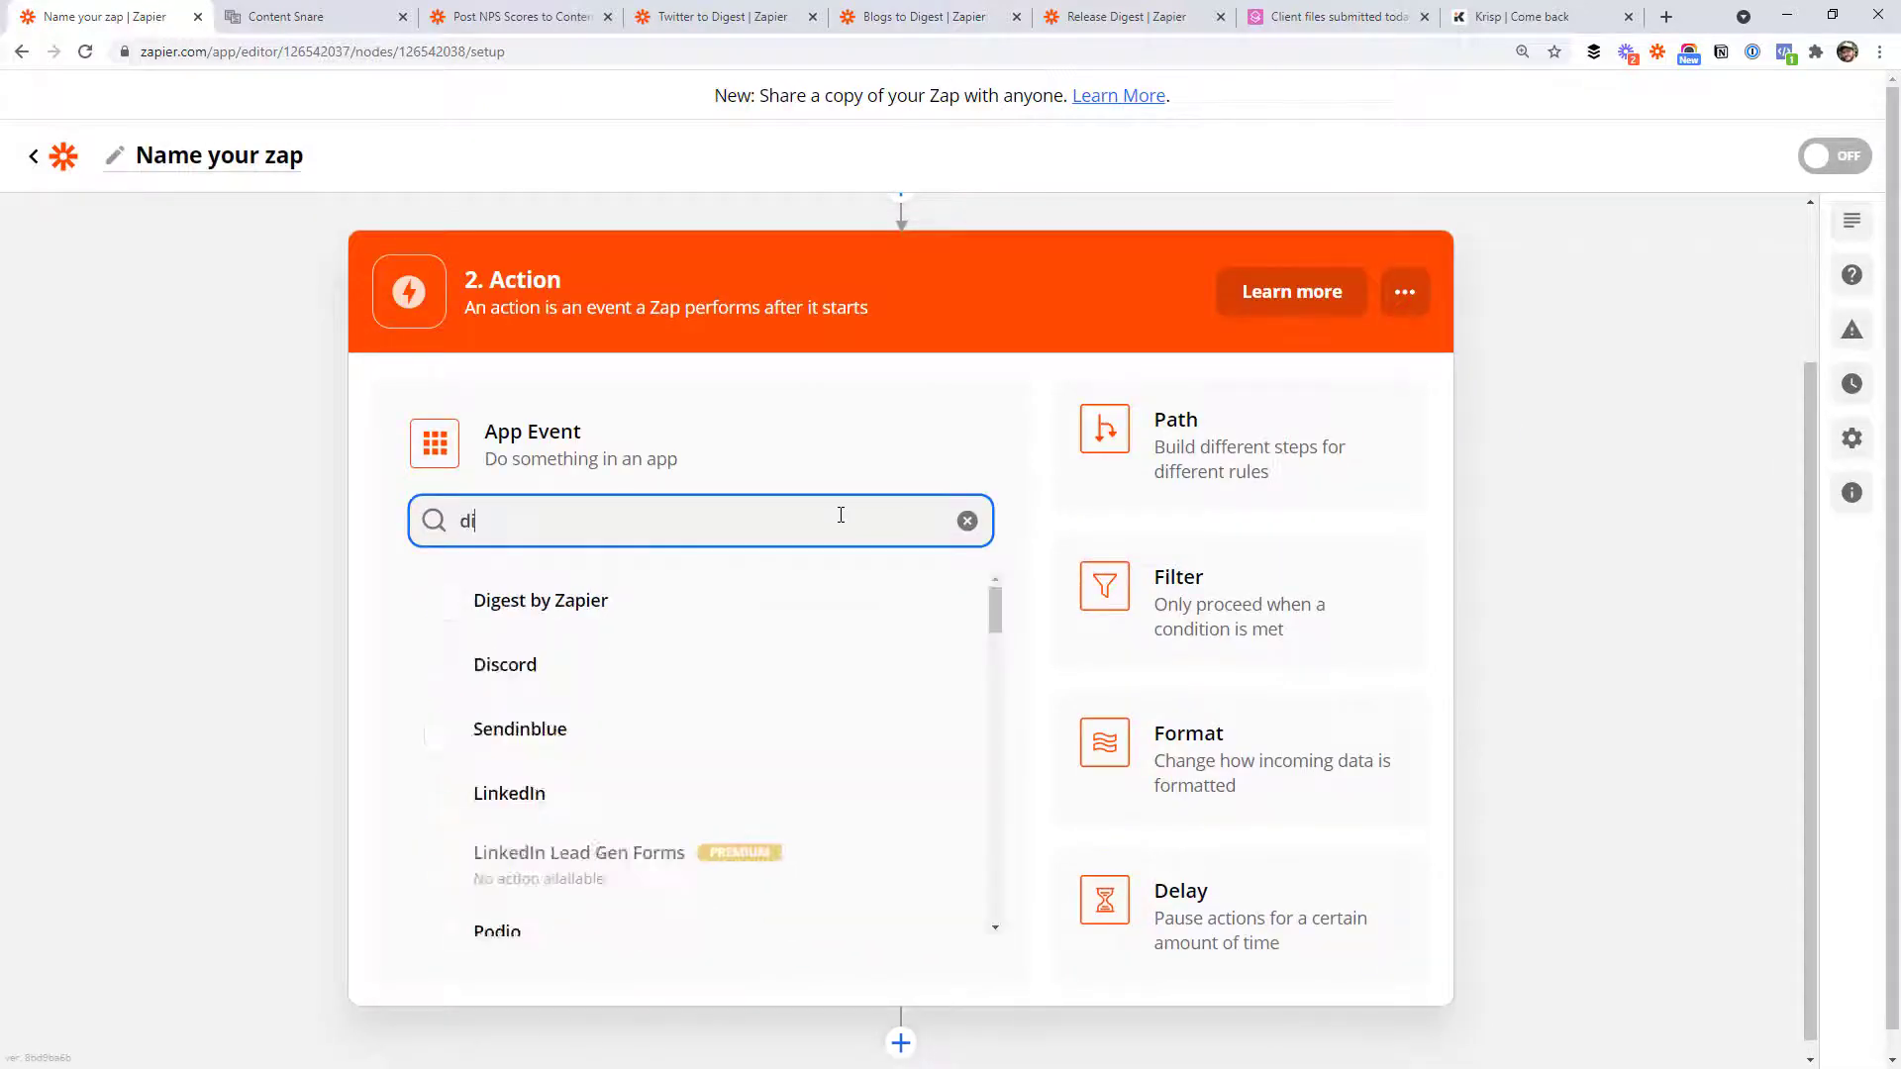
left_click(638, 607)
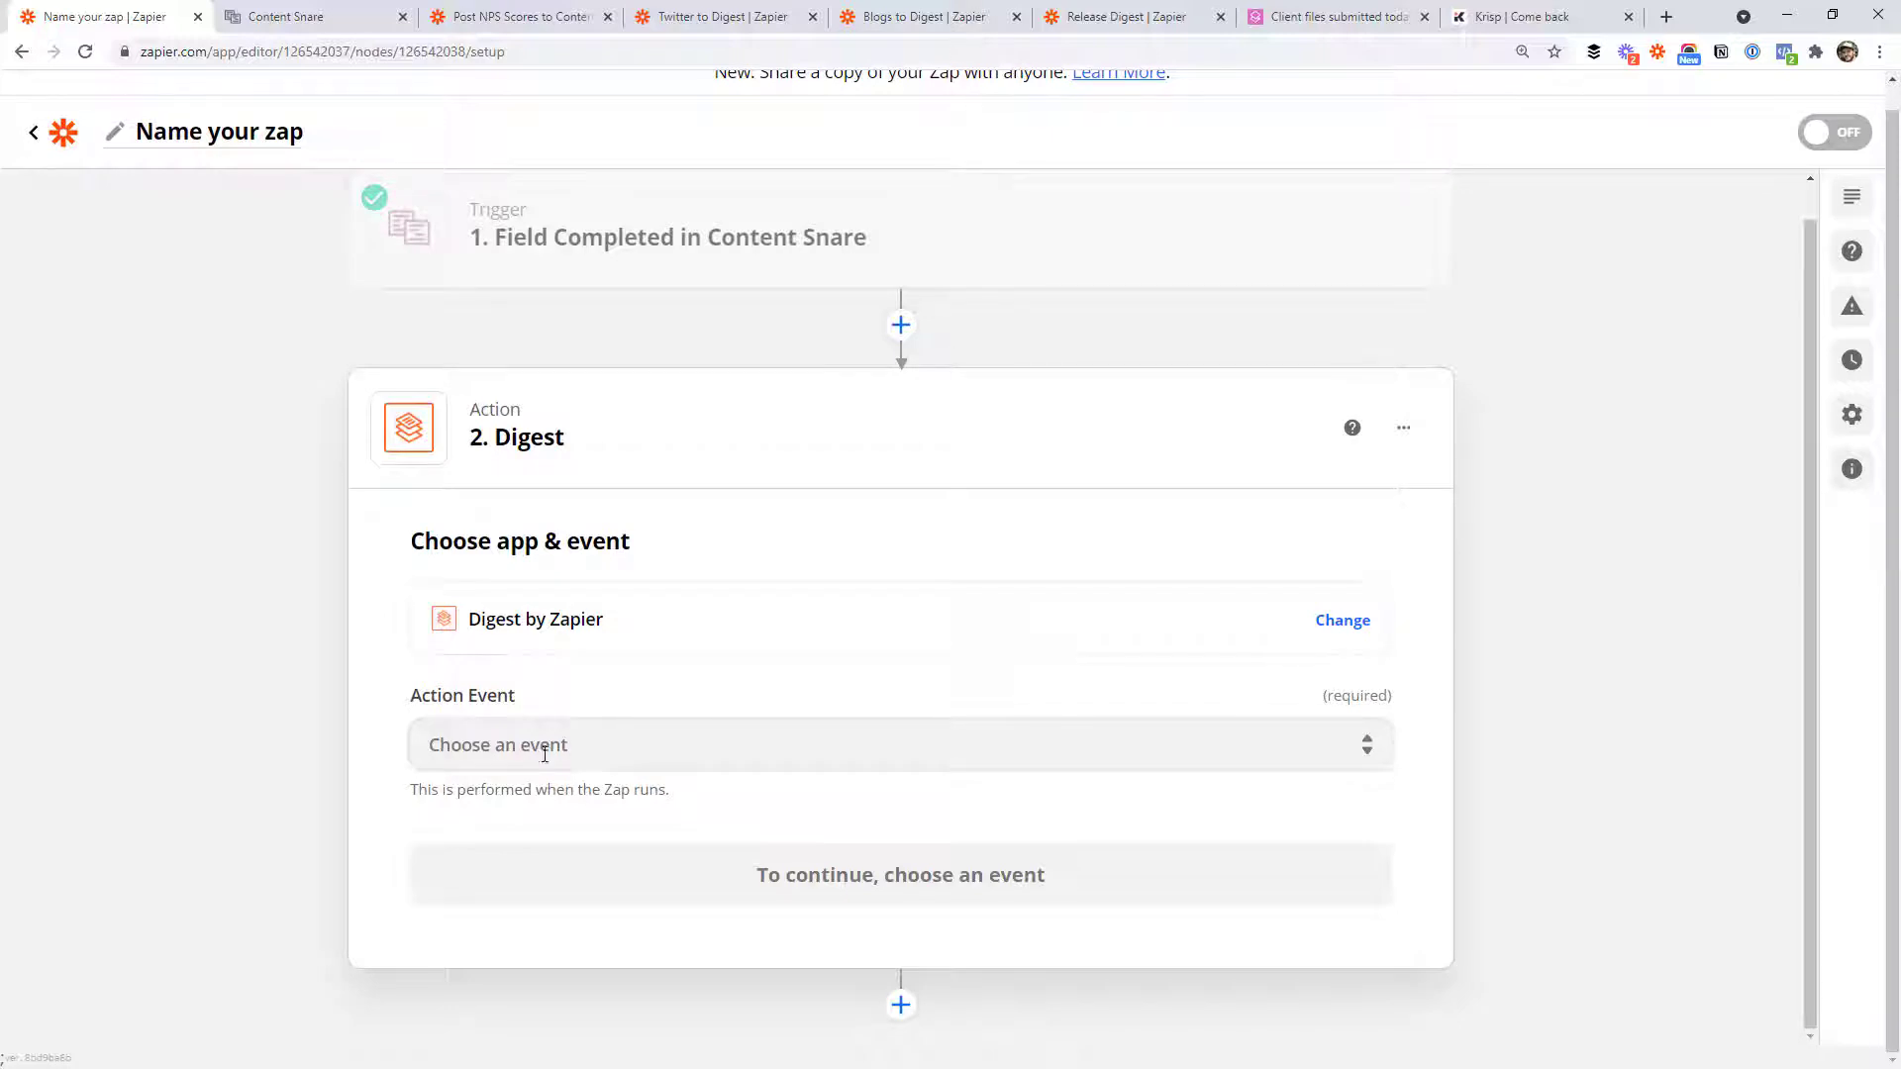
left_click(533, 750)
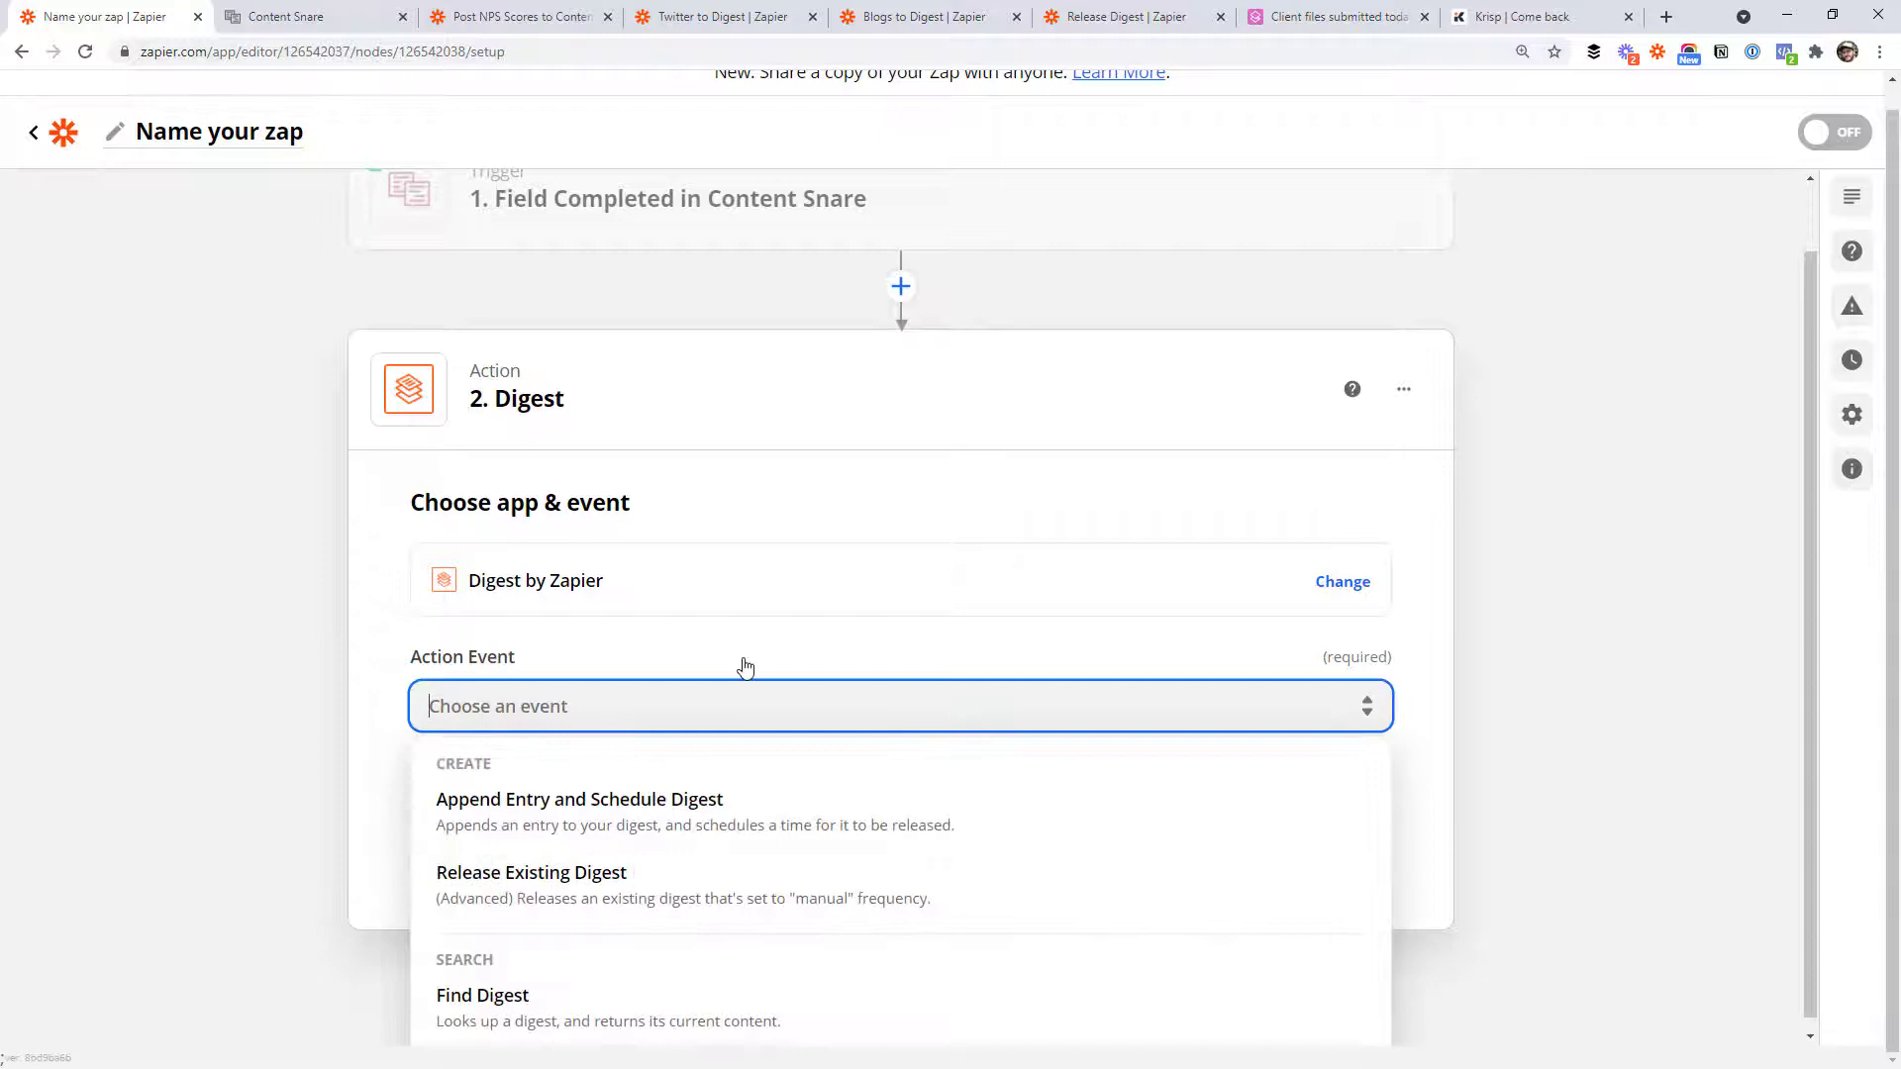
left_click(558, 792)
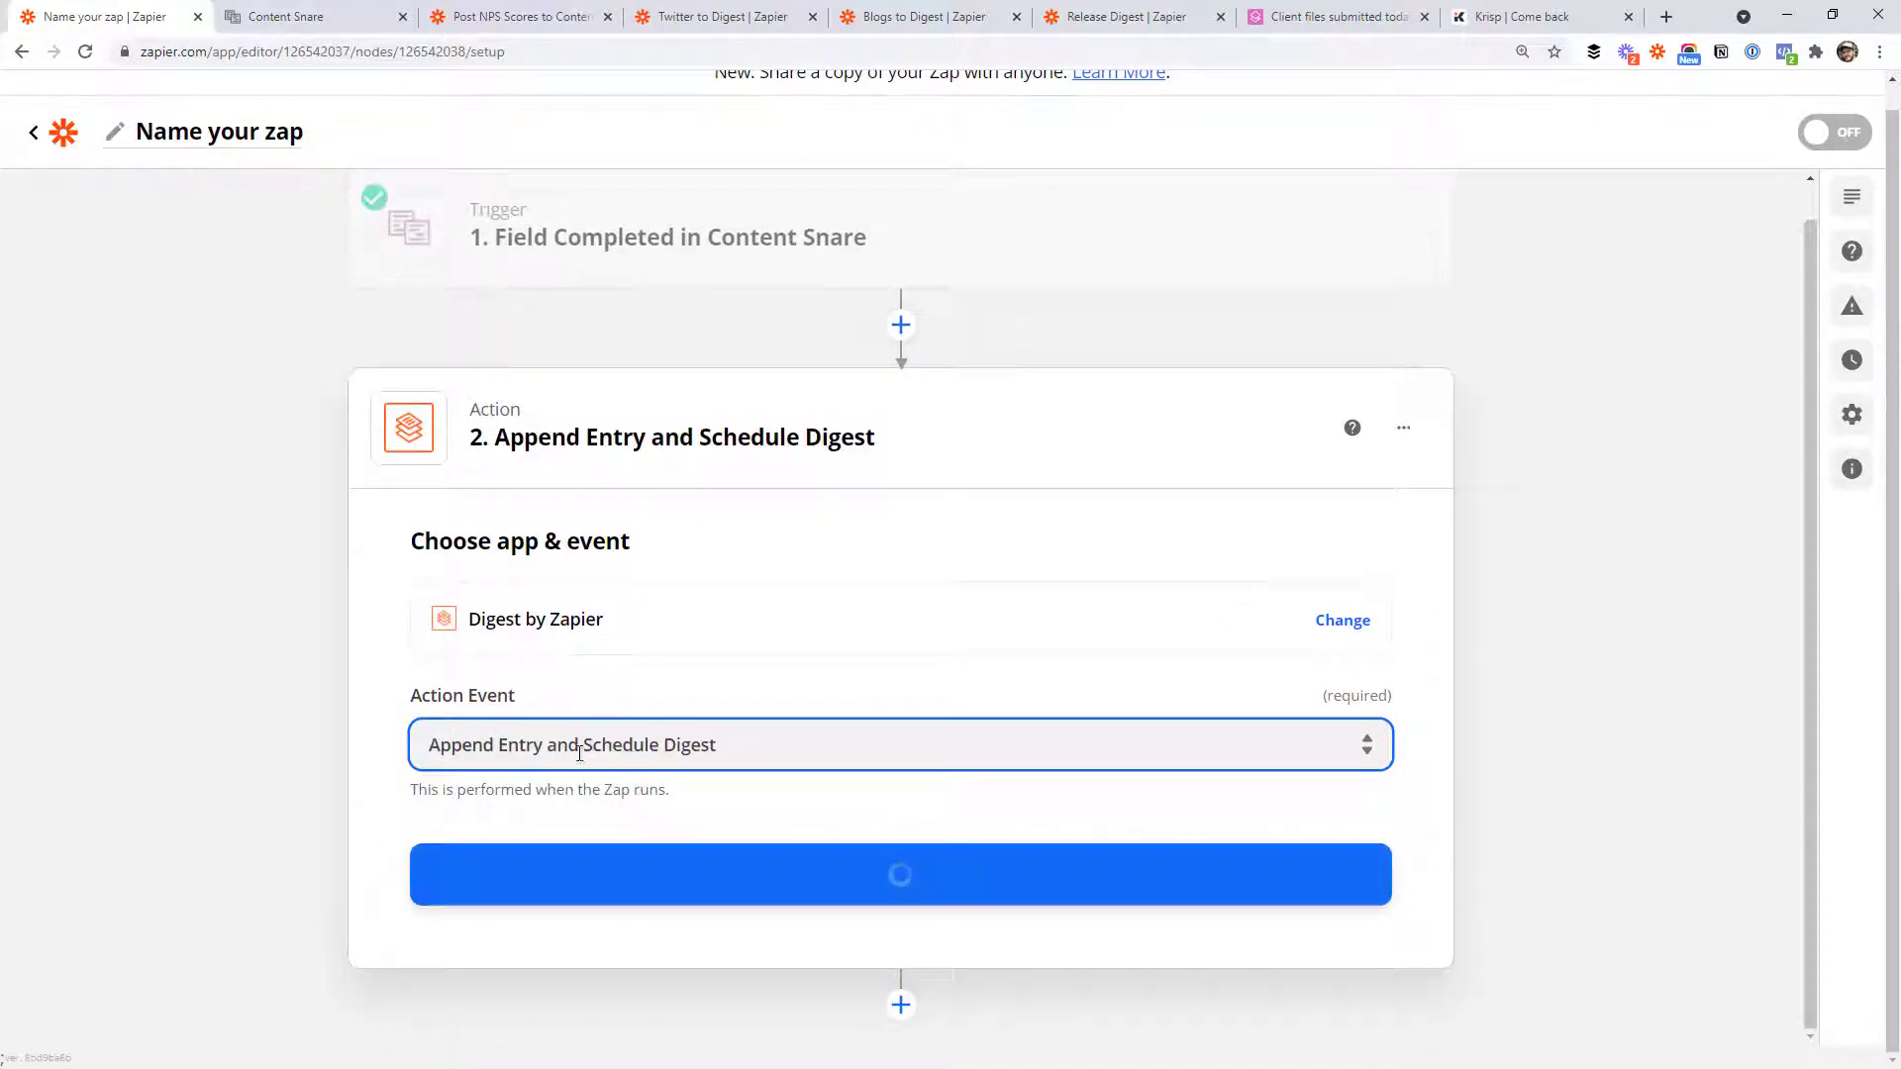
left_click(1500, 701)
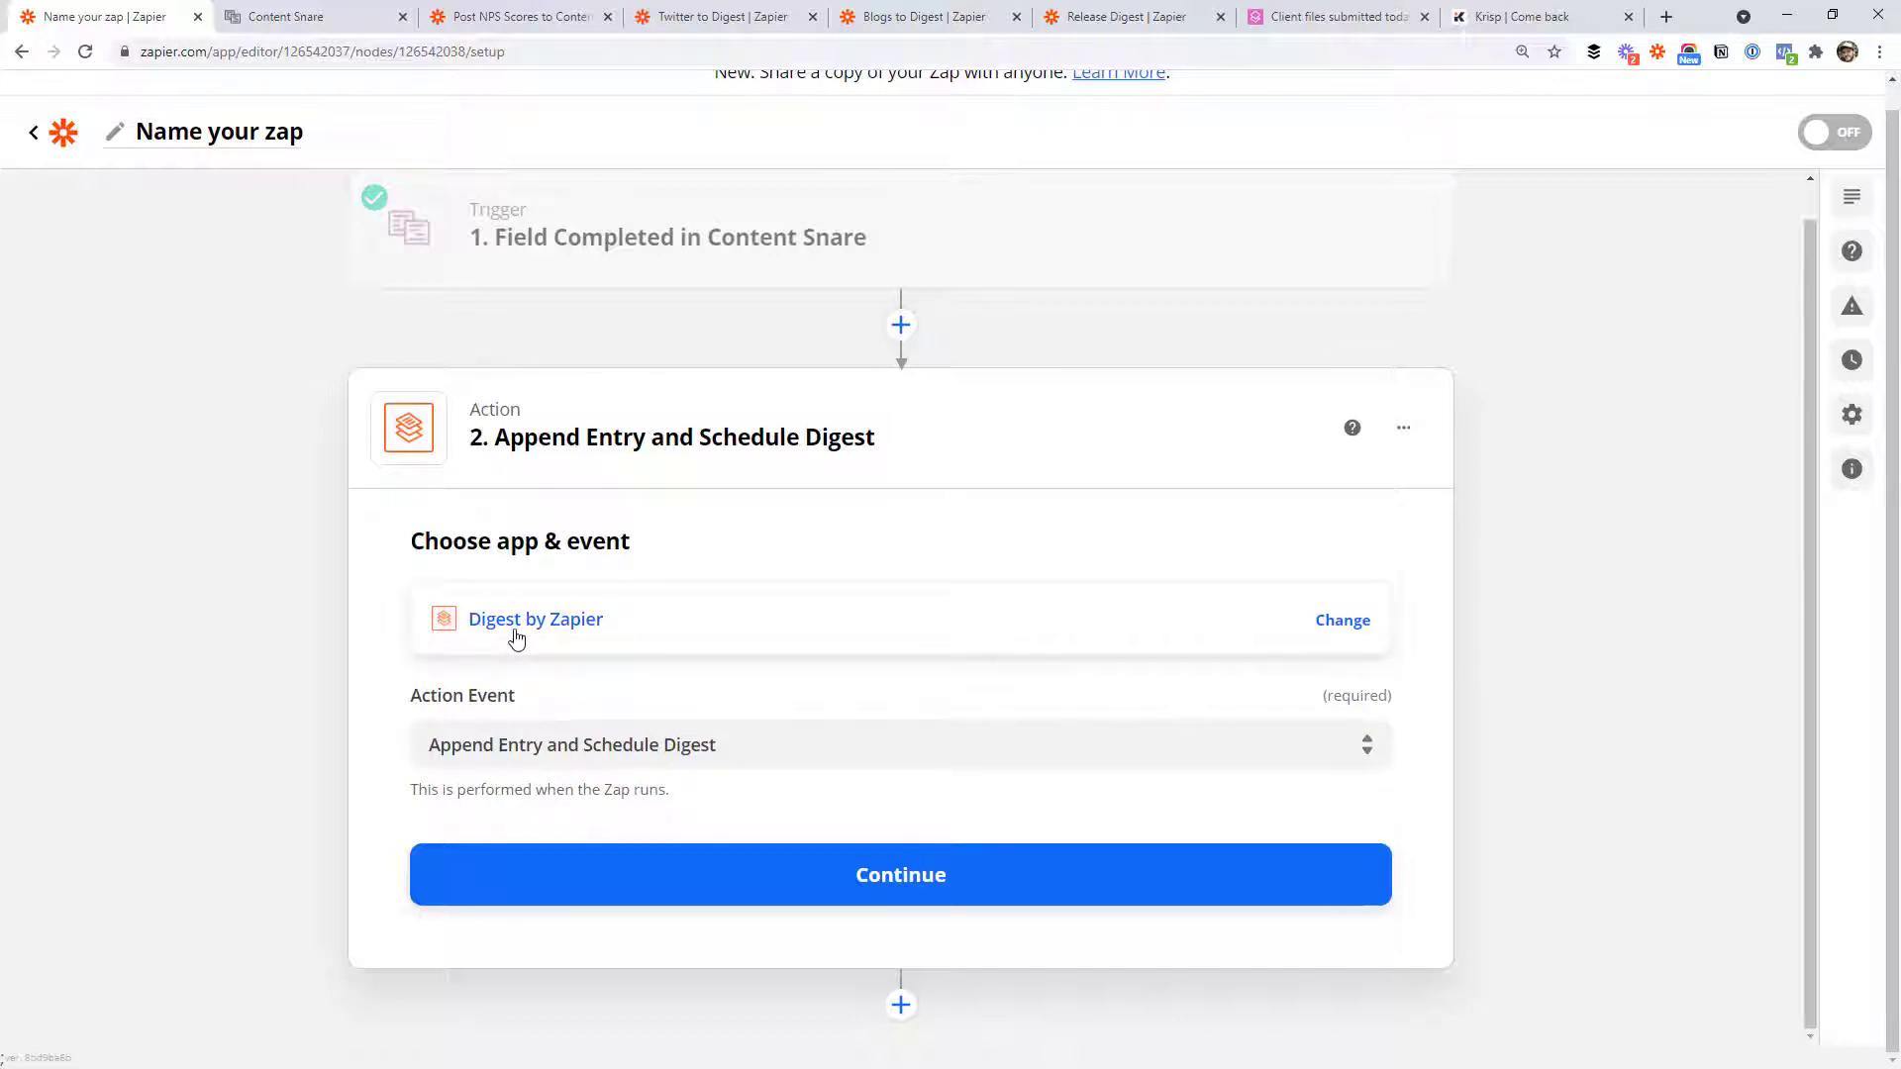
Step: Confirm the digest app and event, then enter 'Content Snare Digest' as the Title
left_click(719, 871)
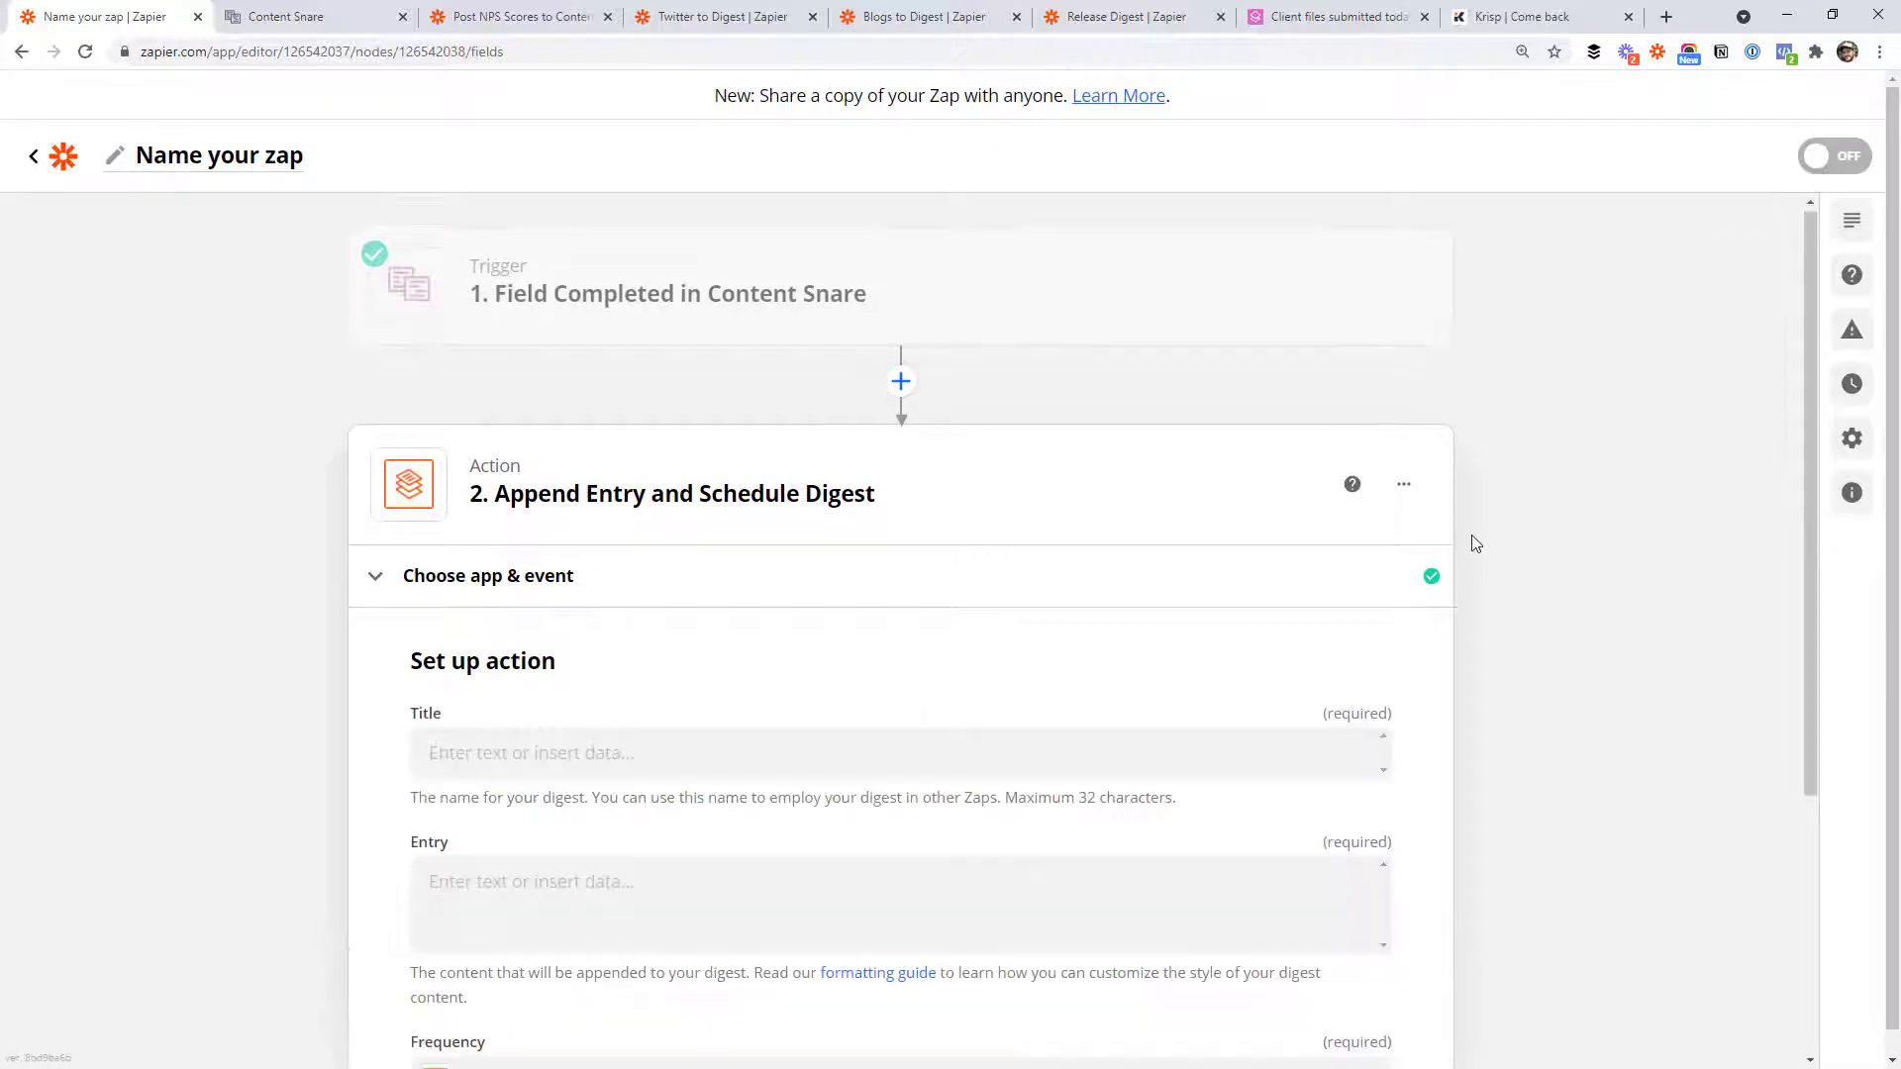
left_click(593, 464)
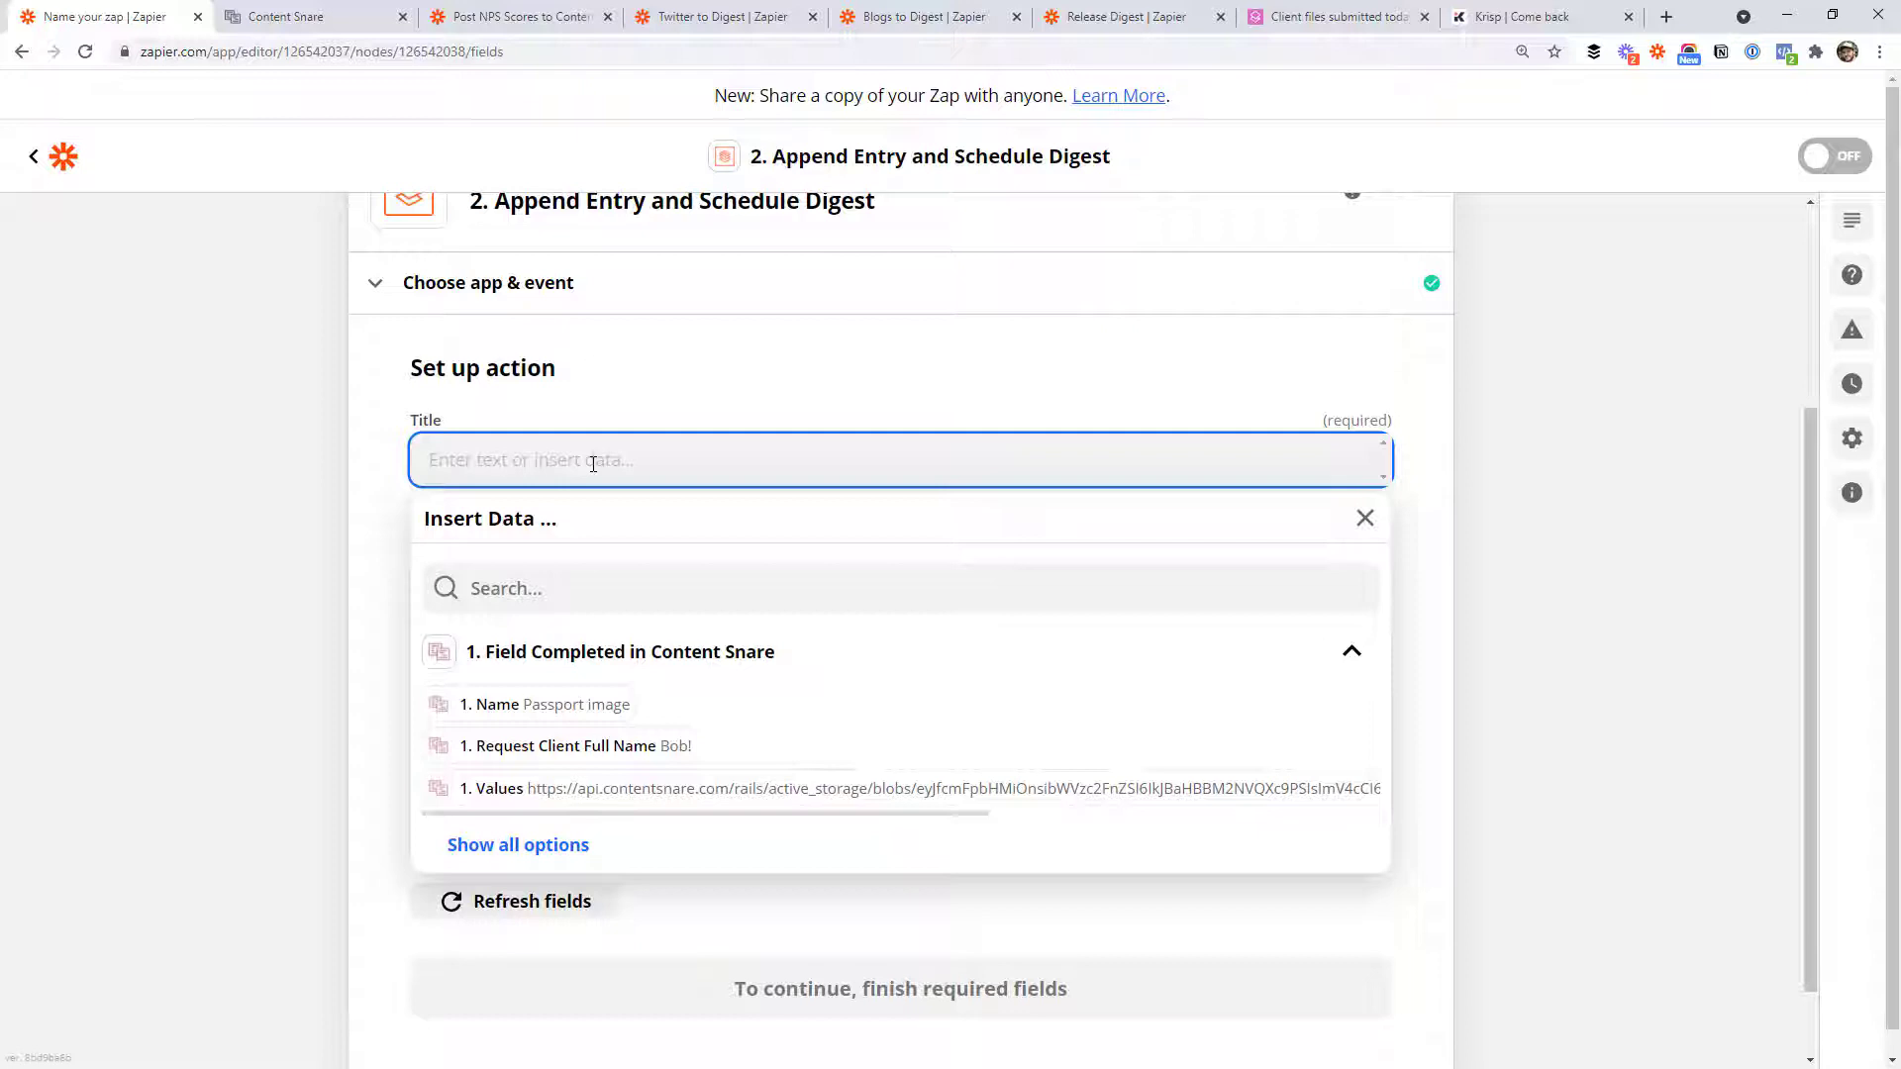
type("Content Snare Digest")
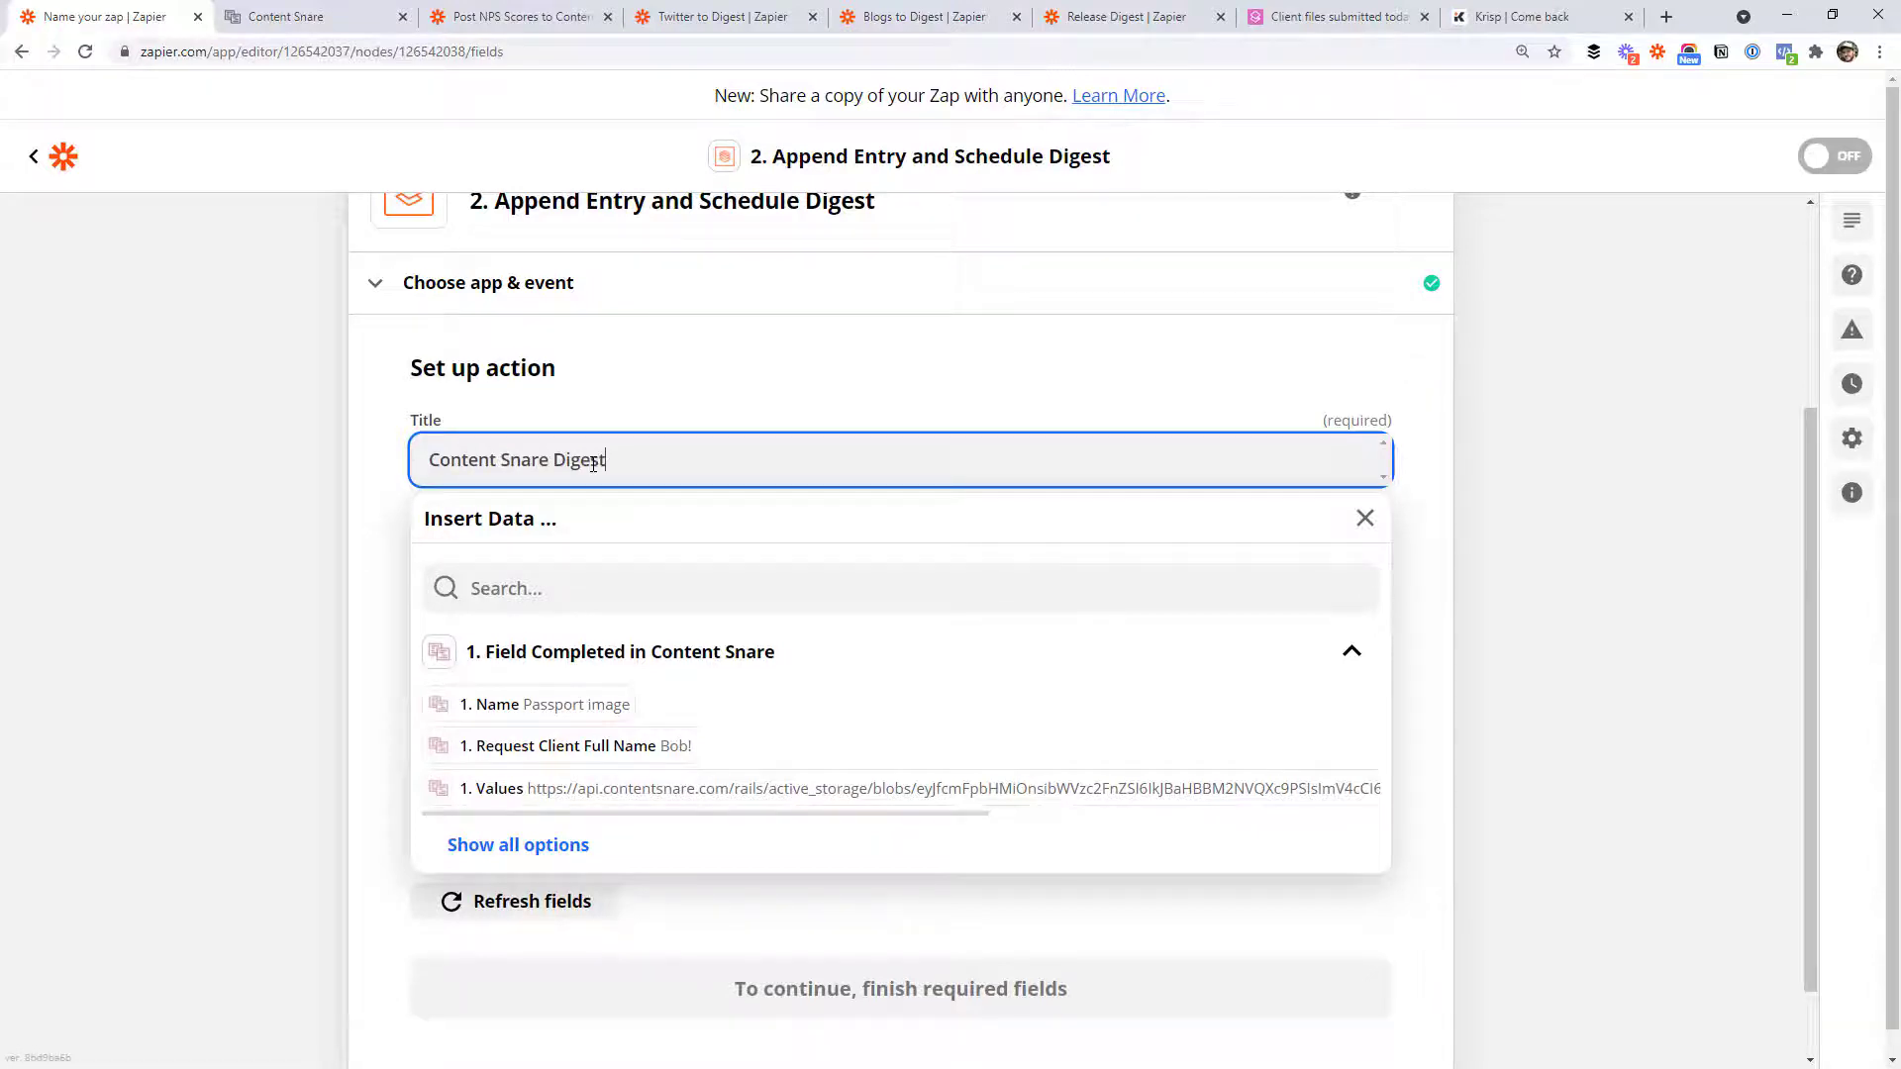
left_click(306, 531)
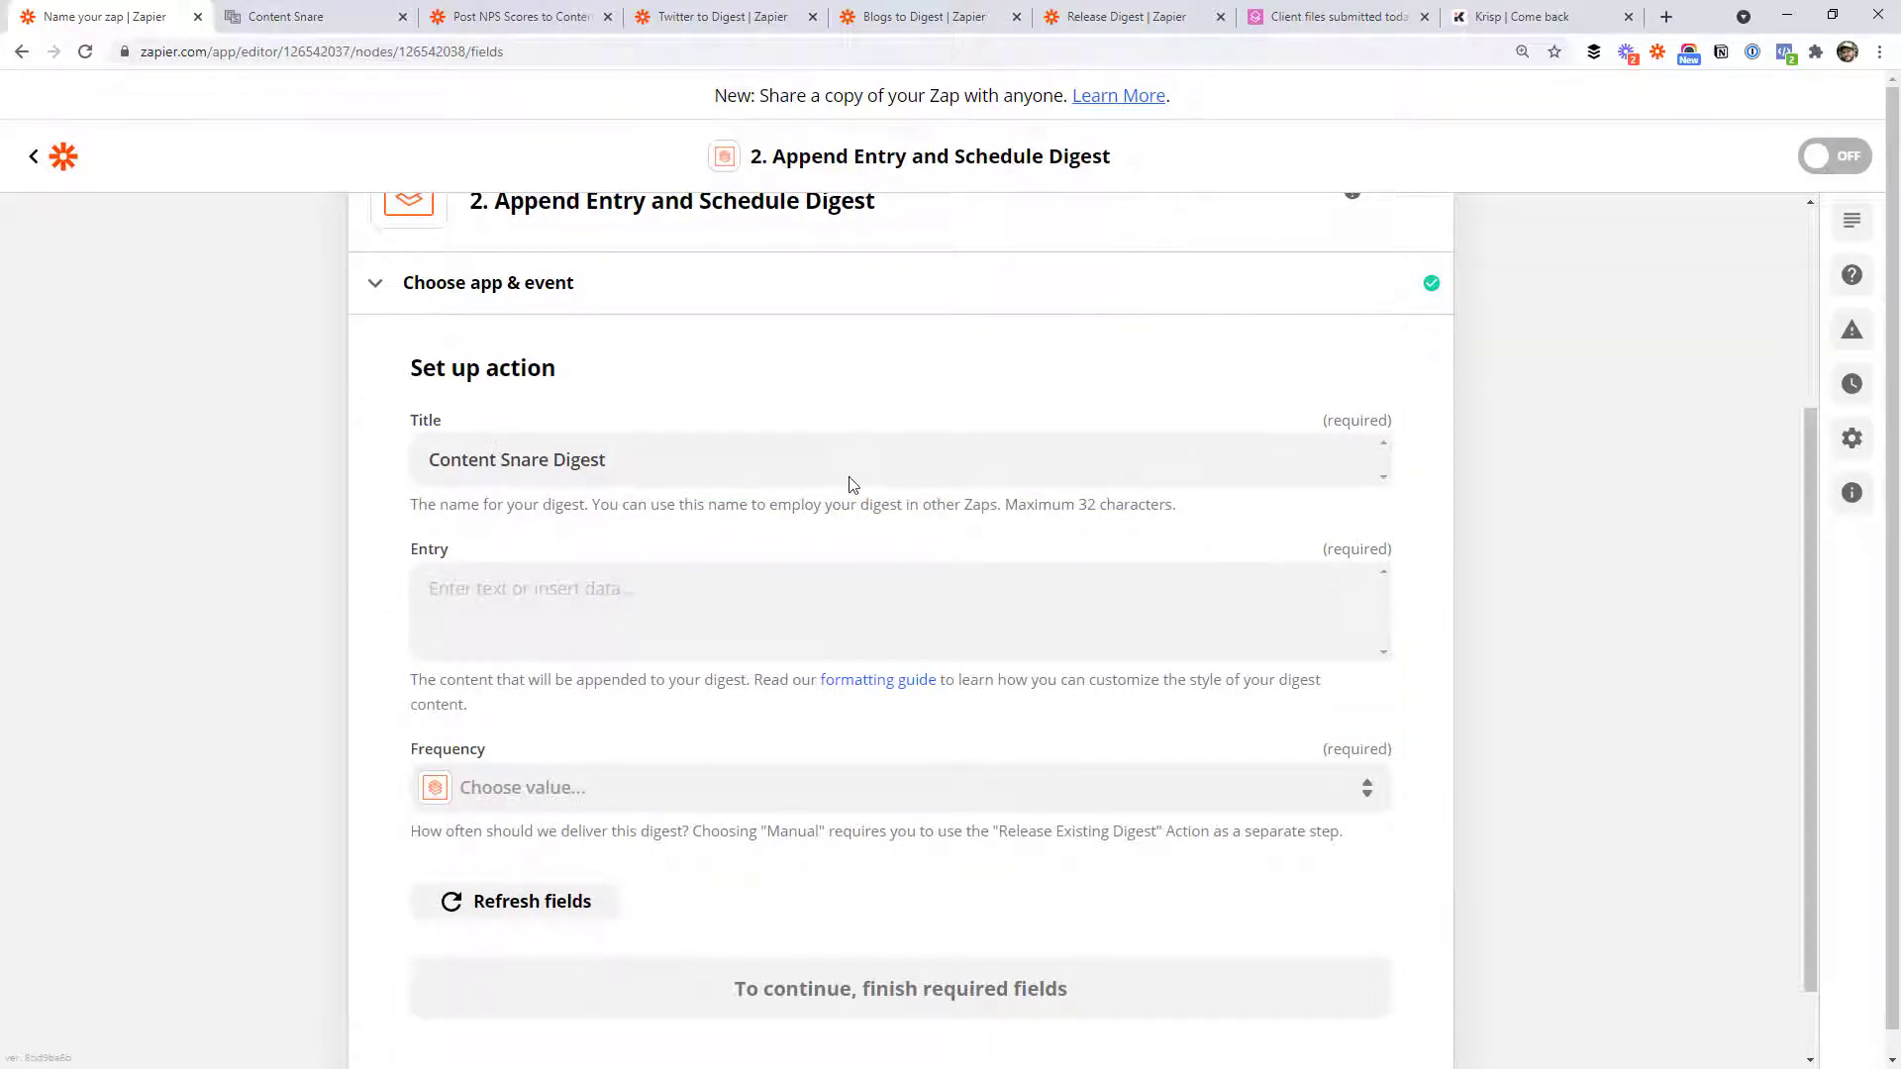
Step: Begin the Entry with a dash followed by the Request Client Company Name field
left_click(457, 591)
left_click(170, 598)
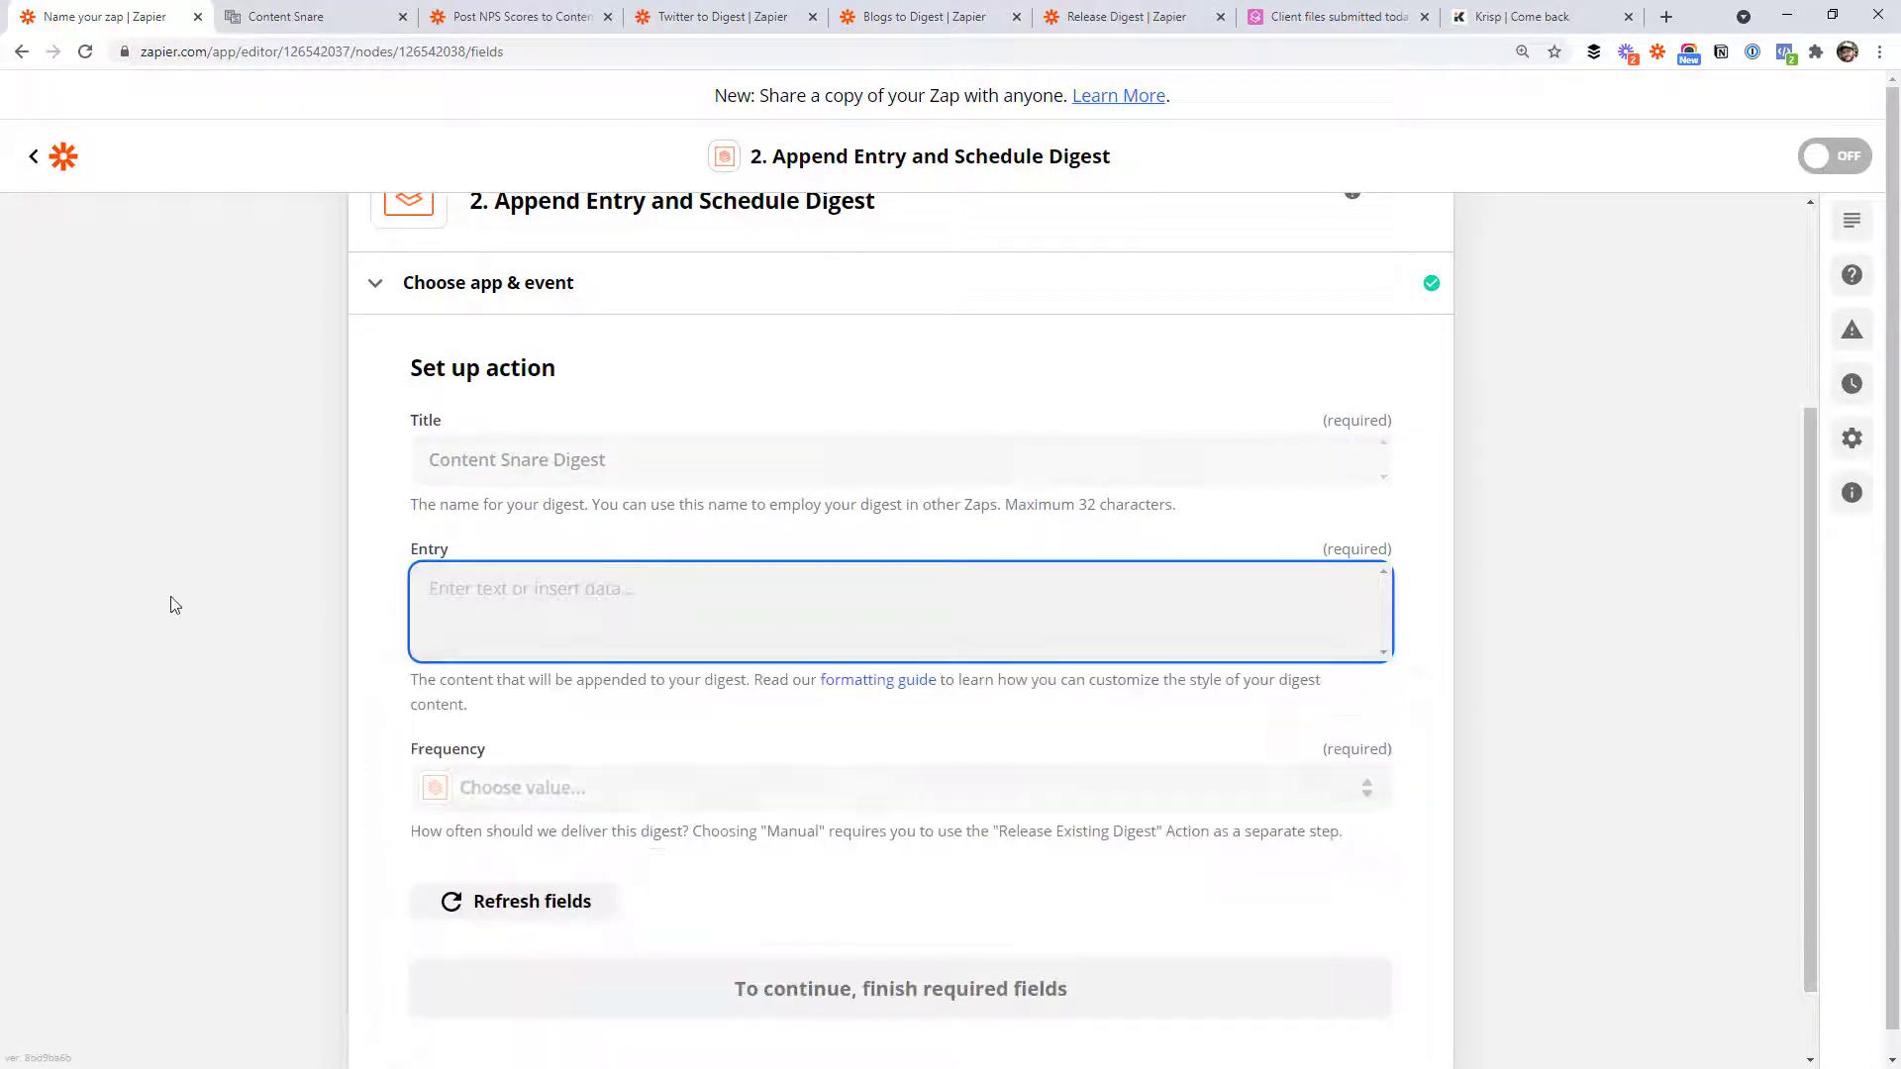
left_click(445, 595)
scroll(995, 551, "down", 1)
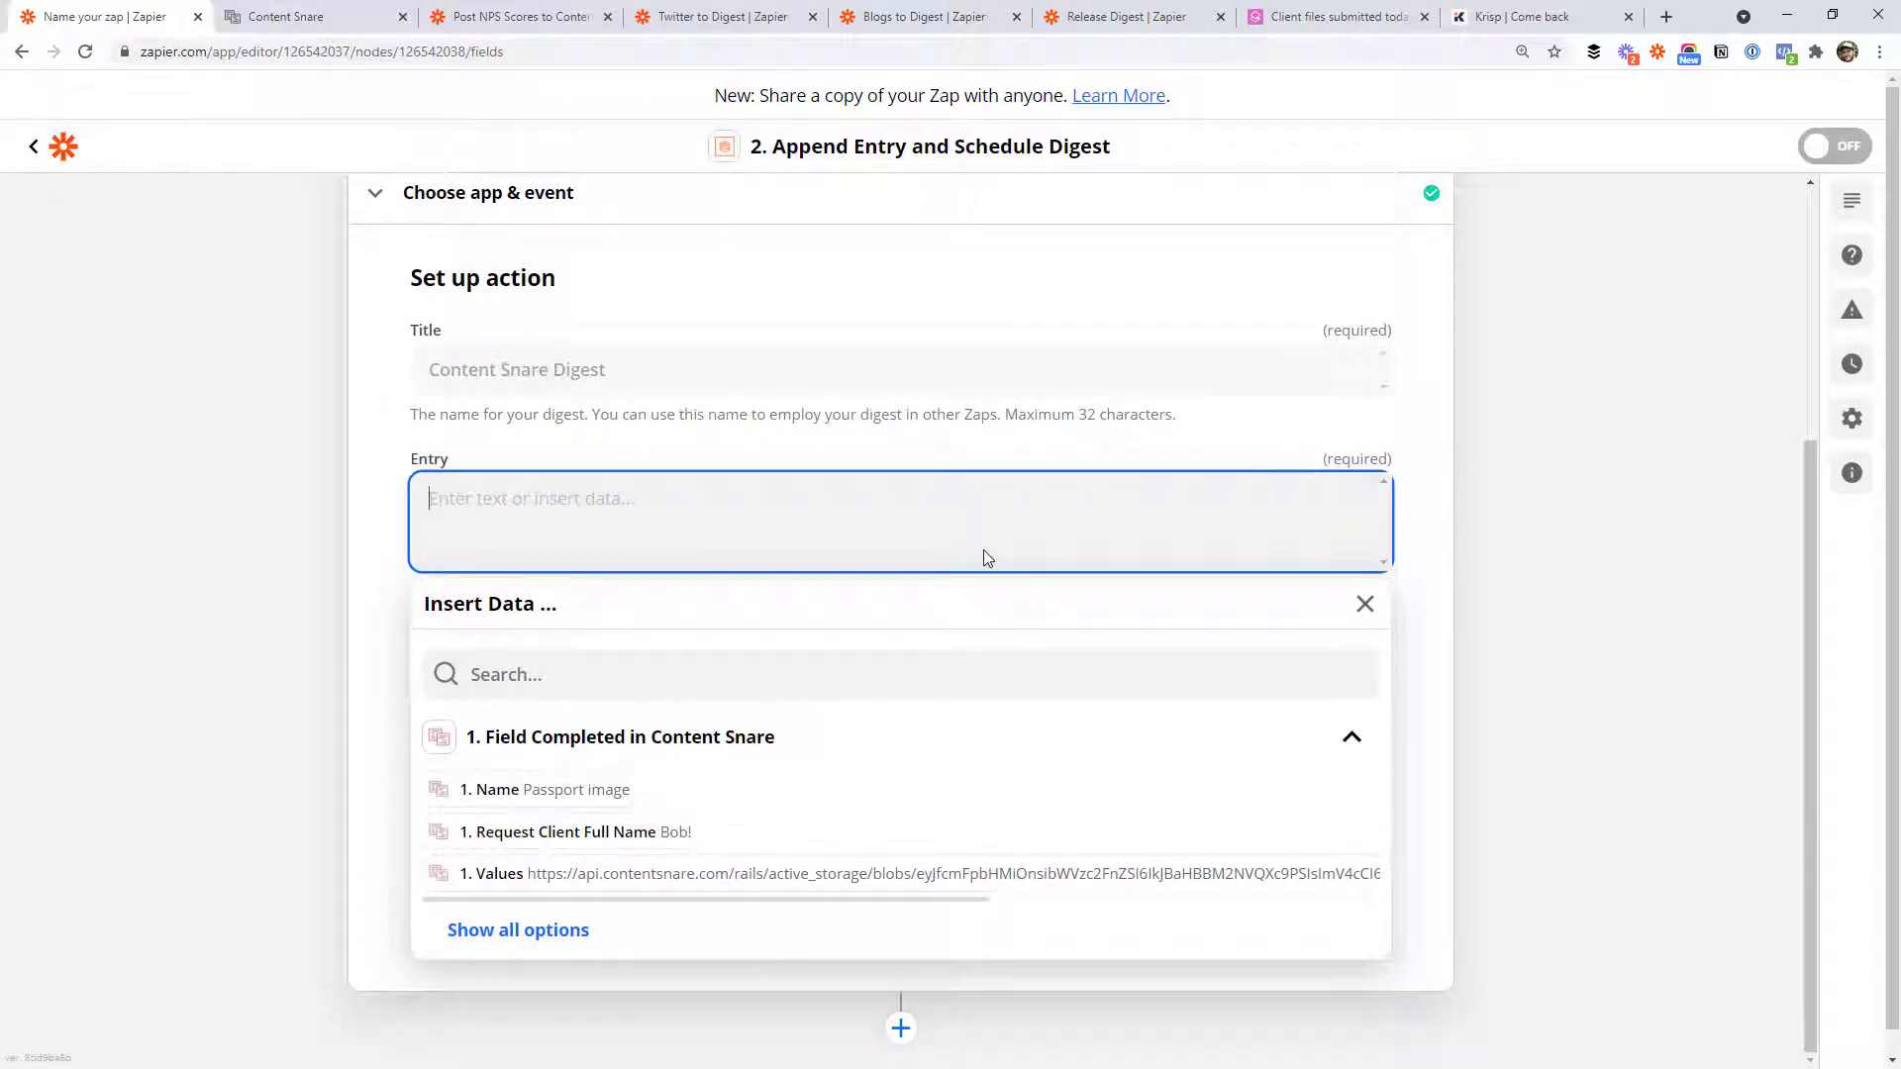
type("-")
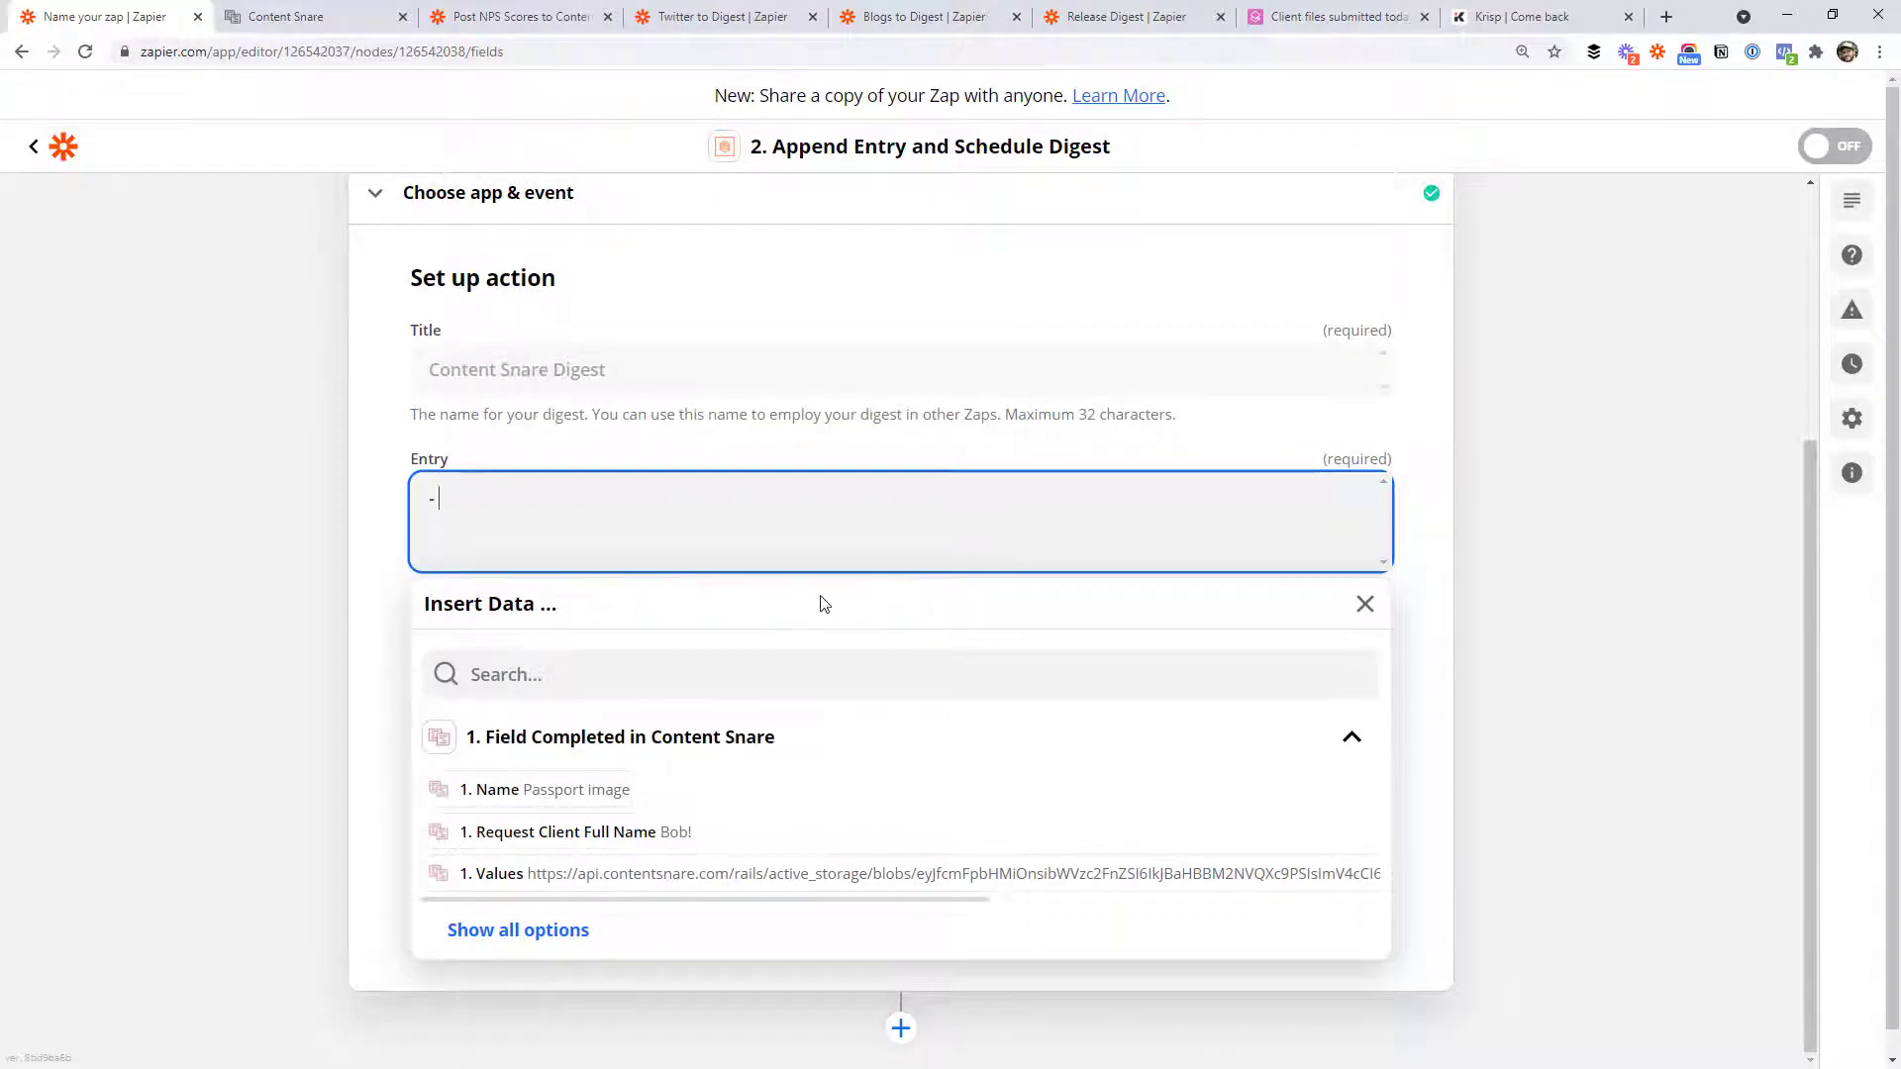
left_click(776, 664)
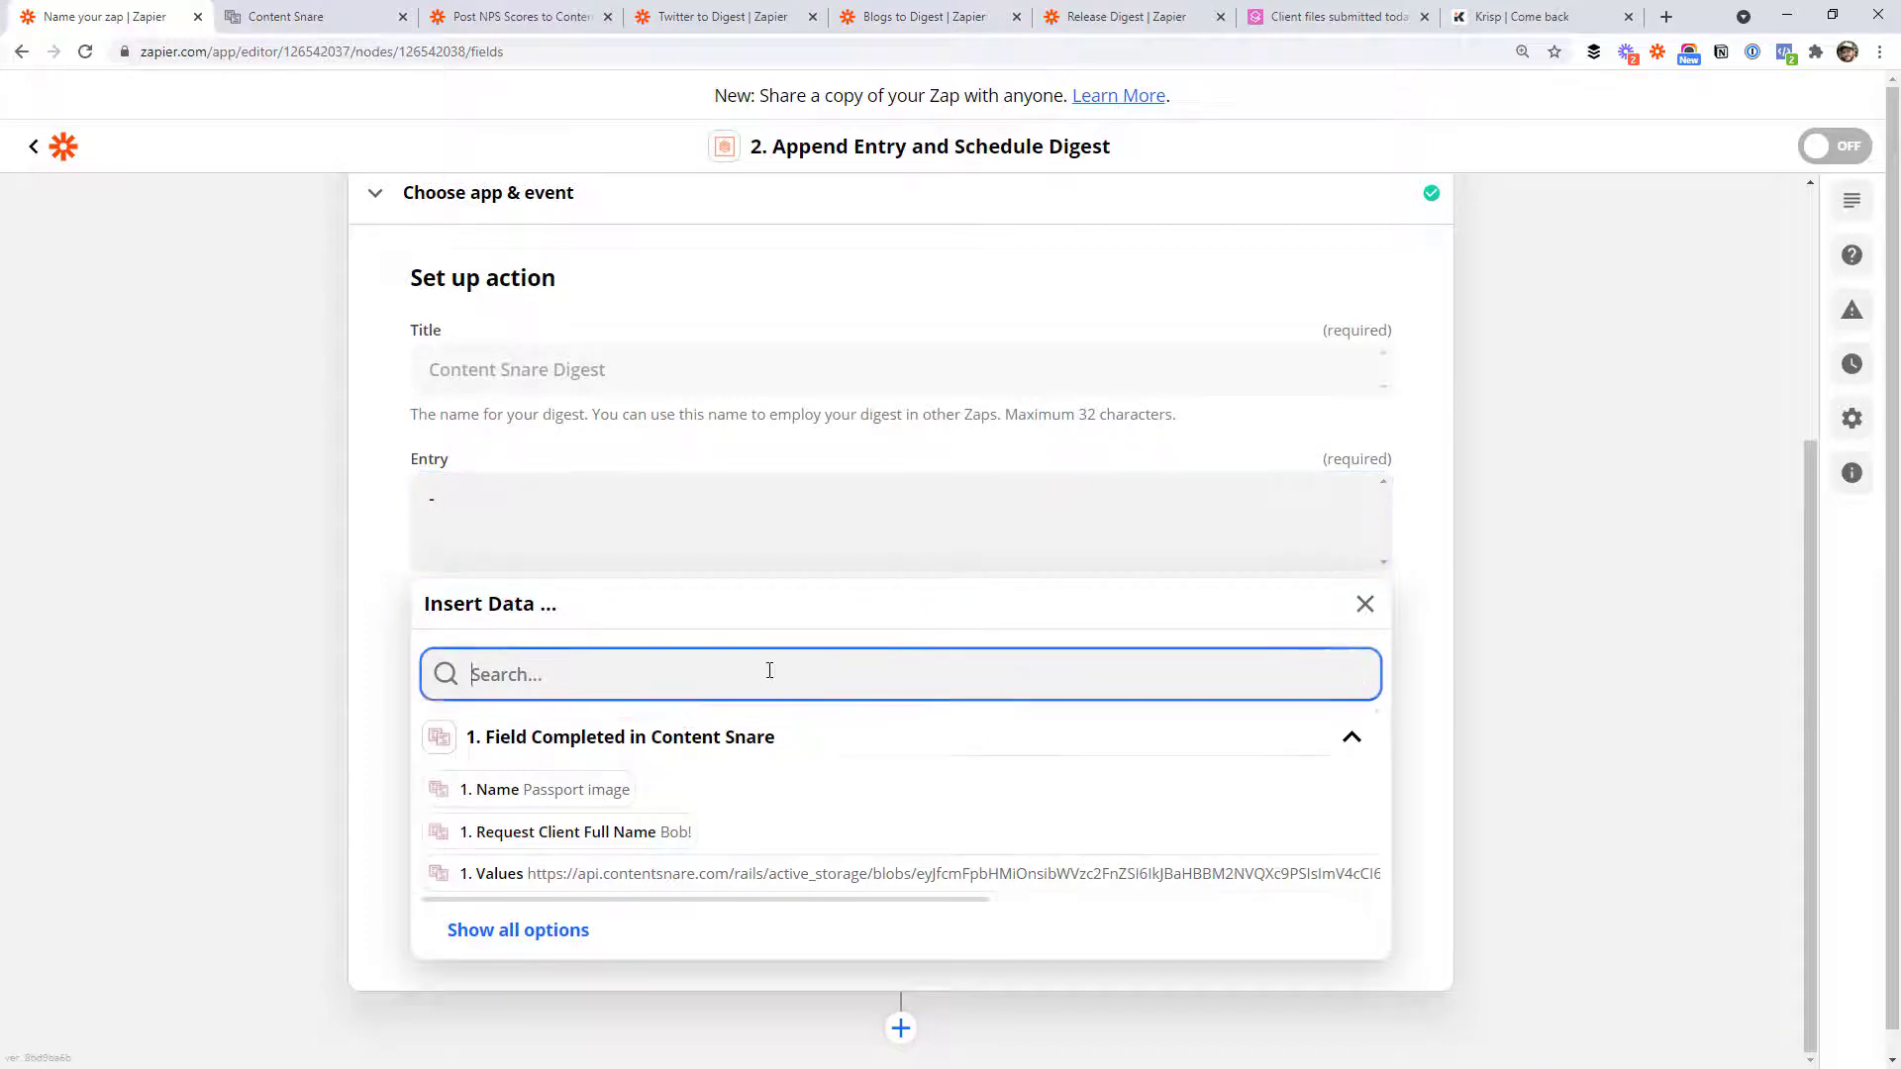
type("cli")
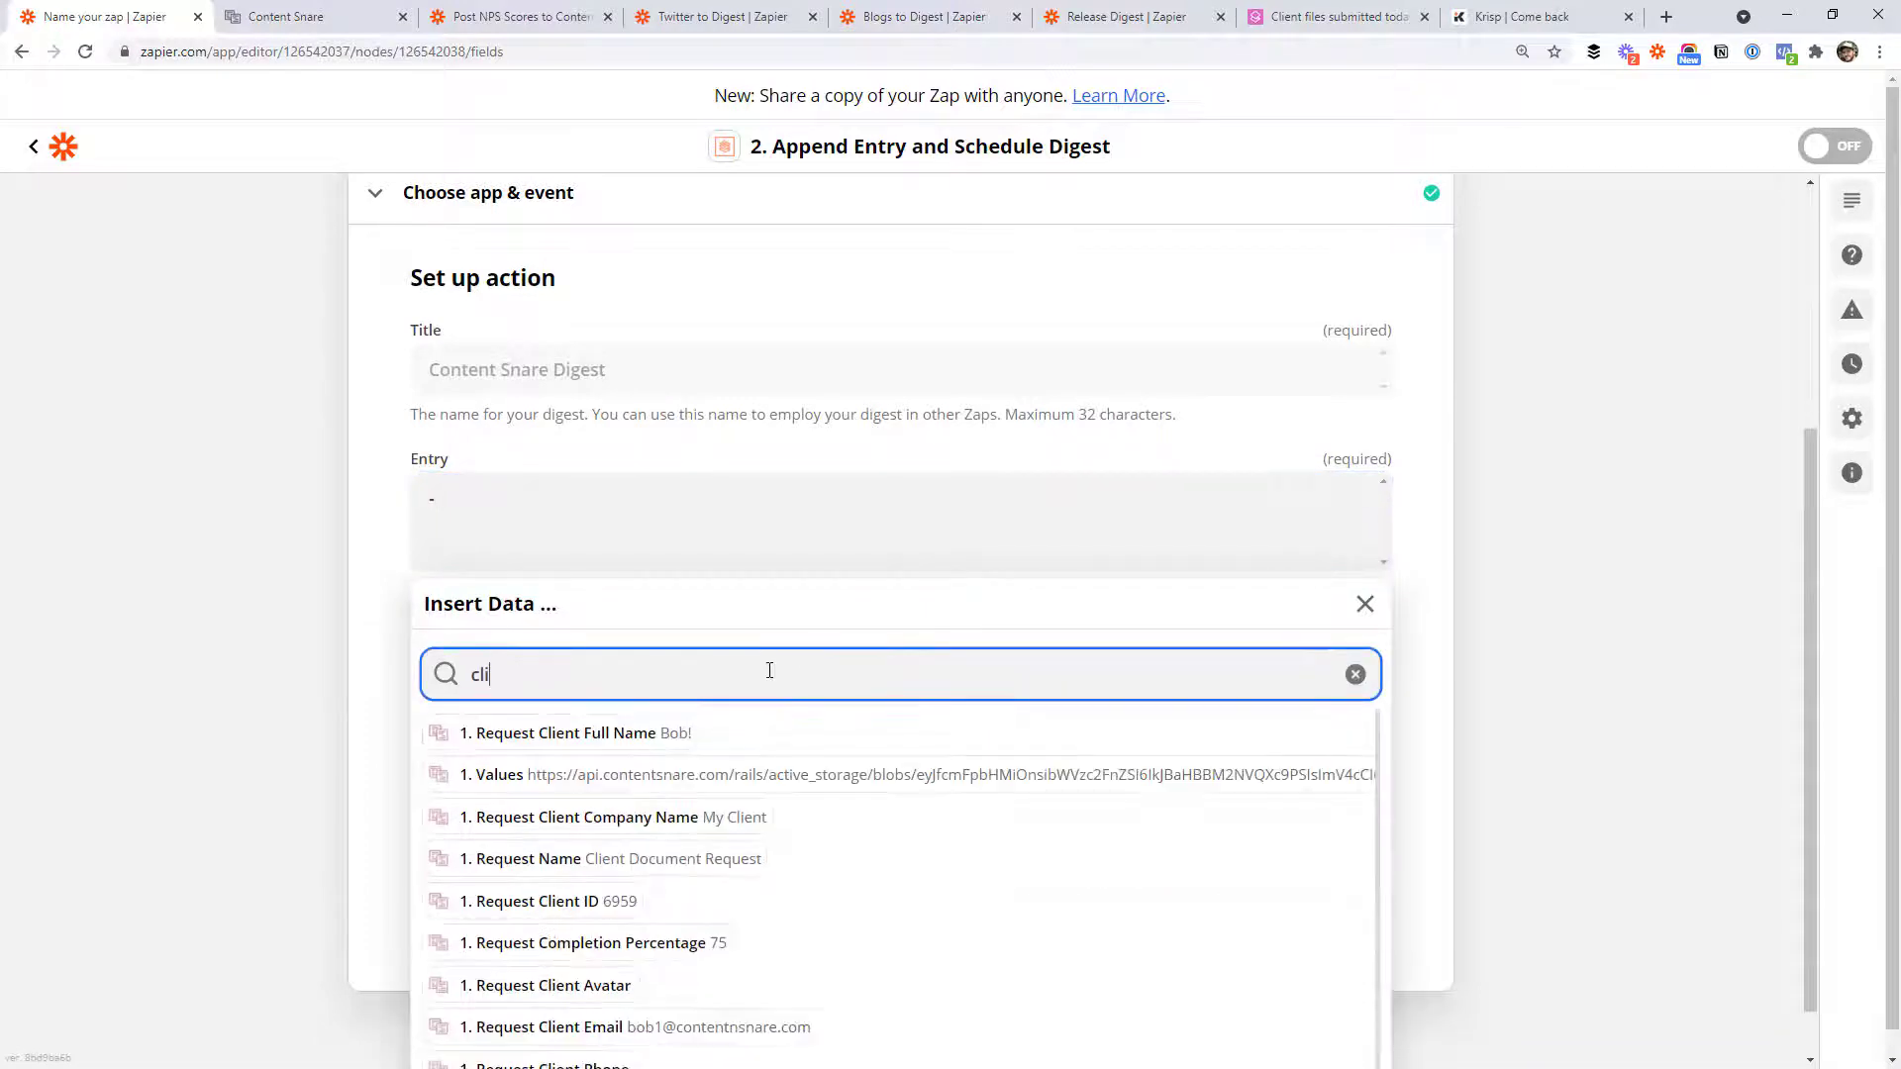
left_click(728, 823)
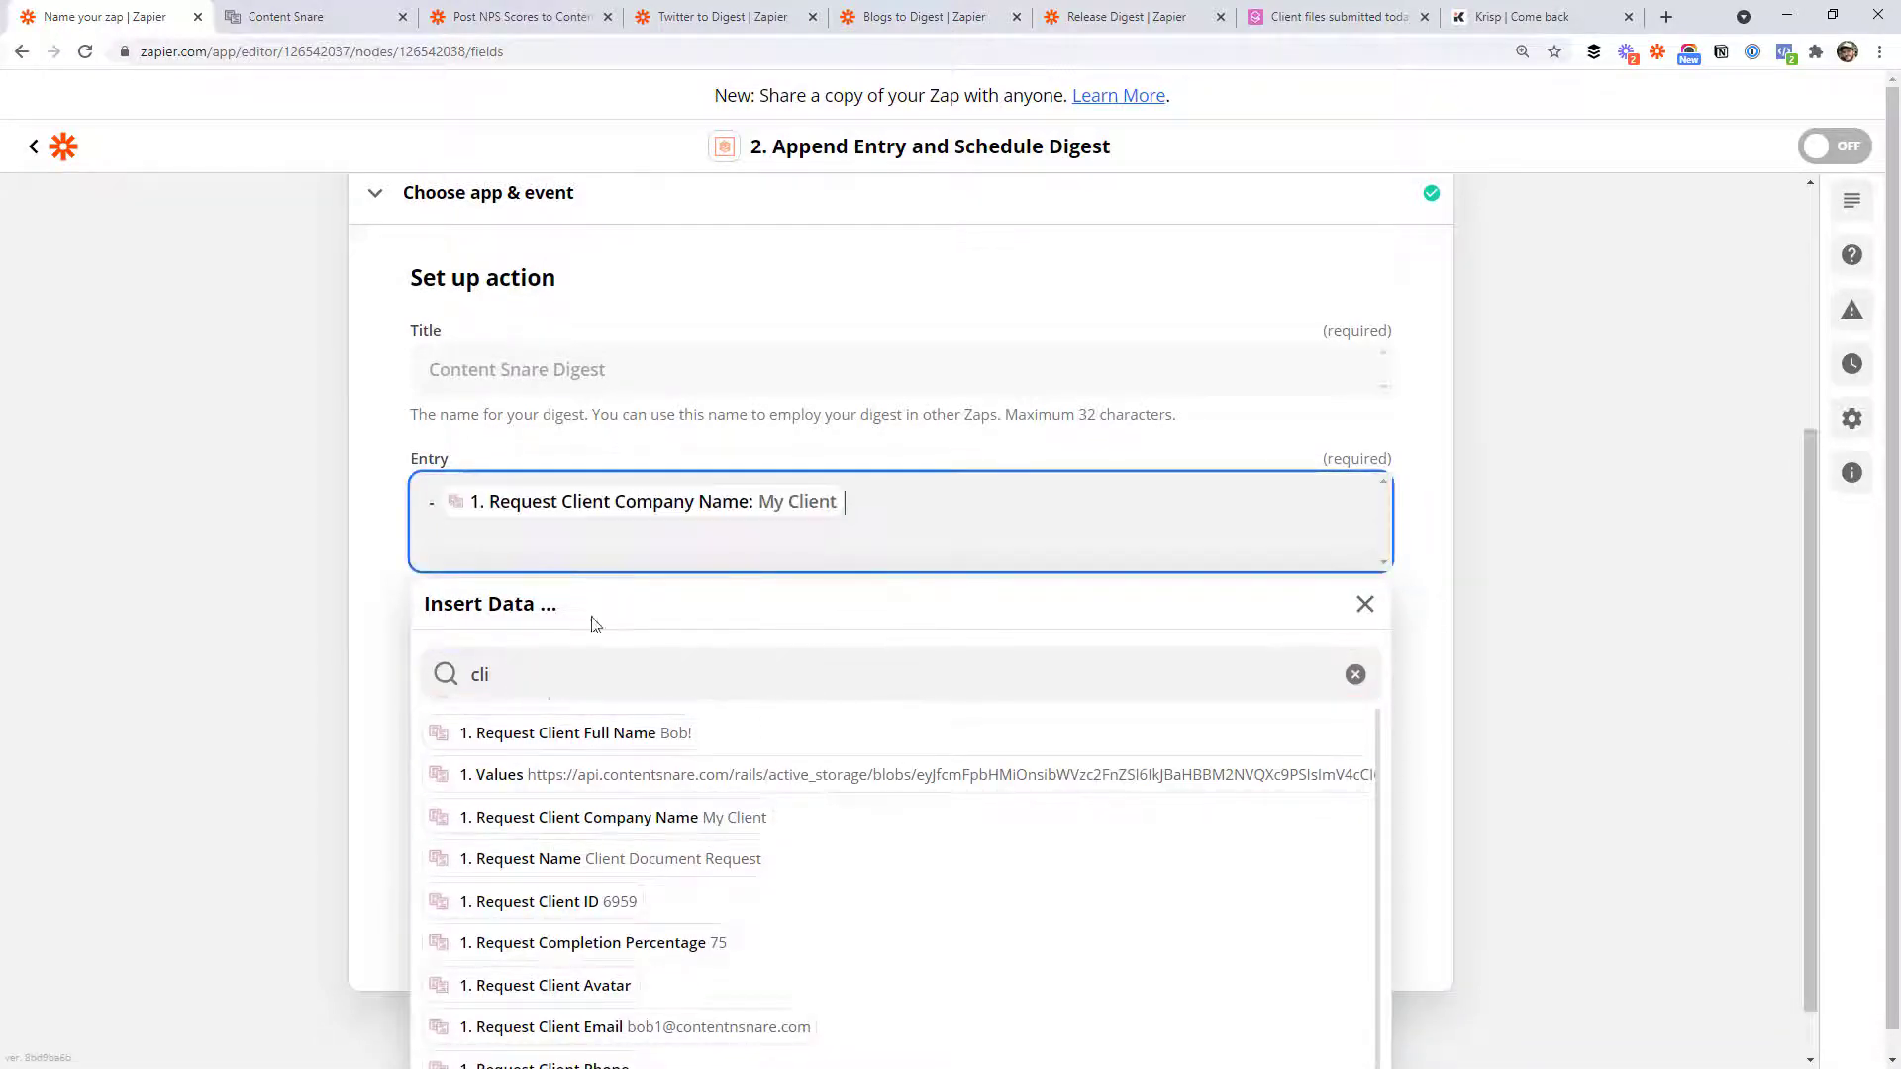
Step: Append ' -' and the completed field's Name, and restore the leading dash
type("-")
left_click(870, 505)
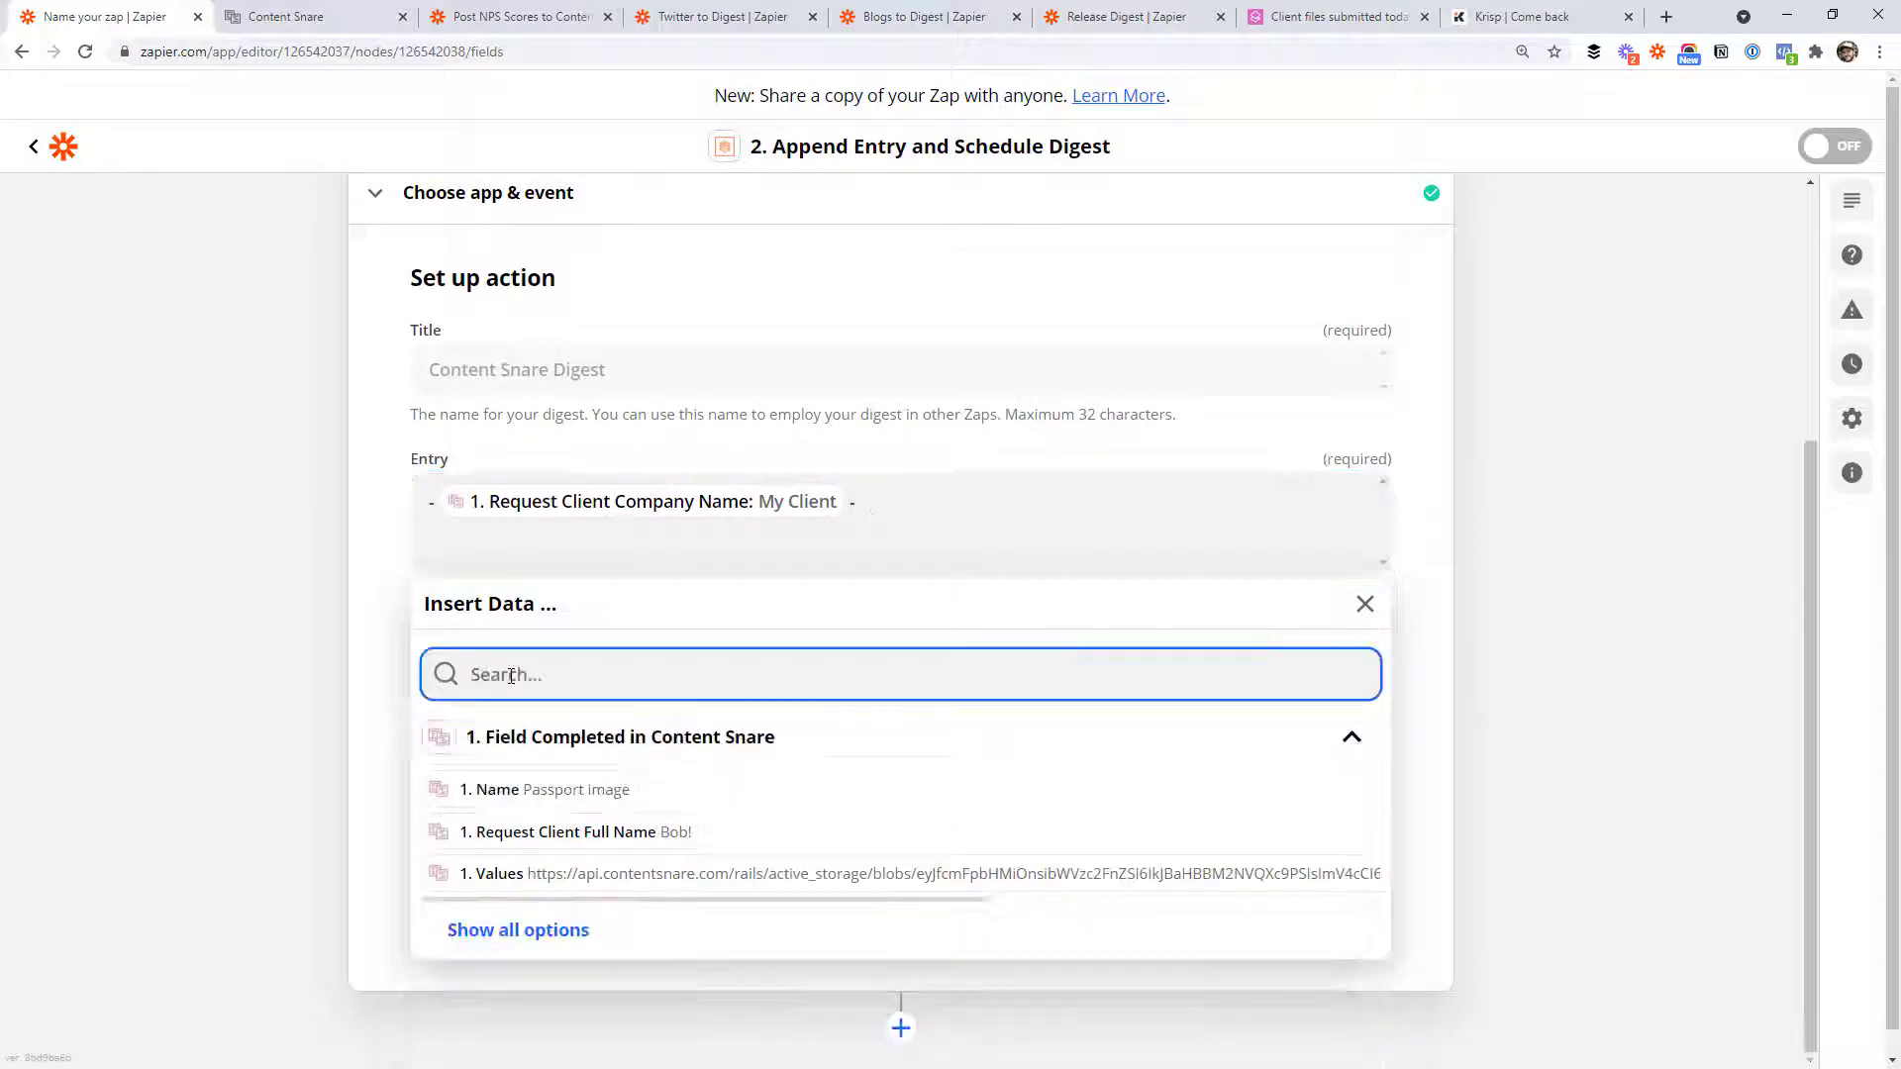
type("pass")
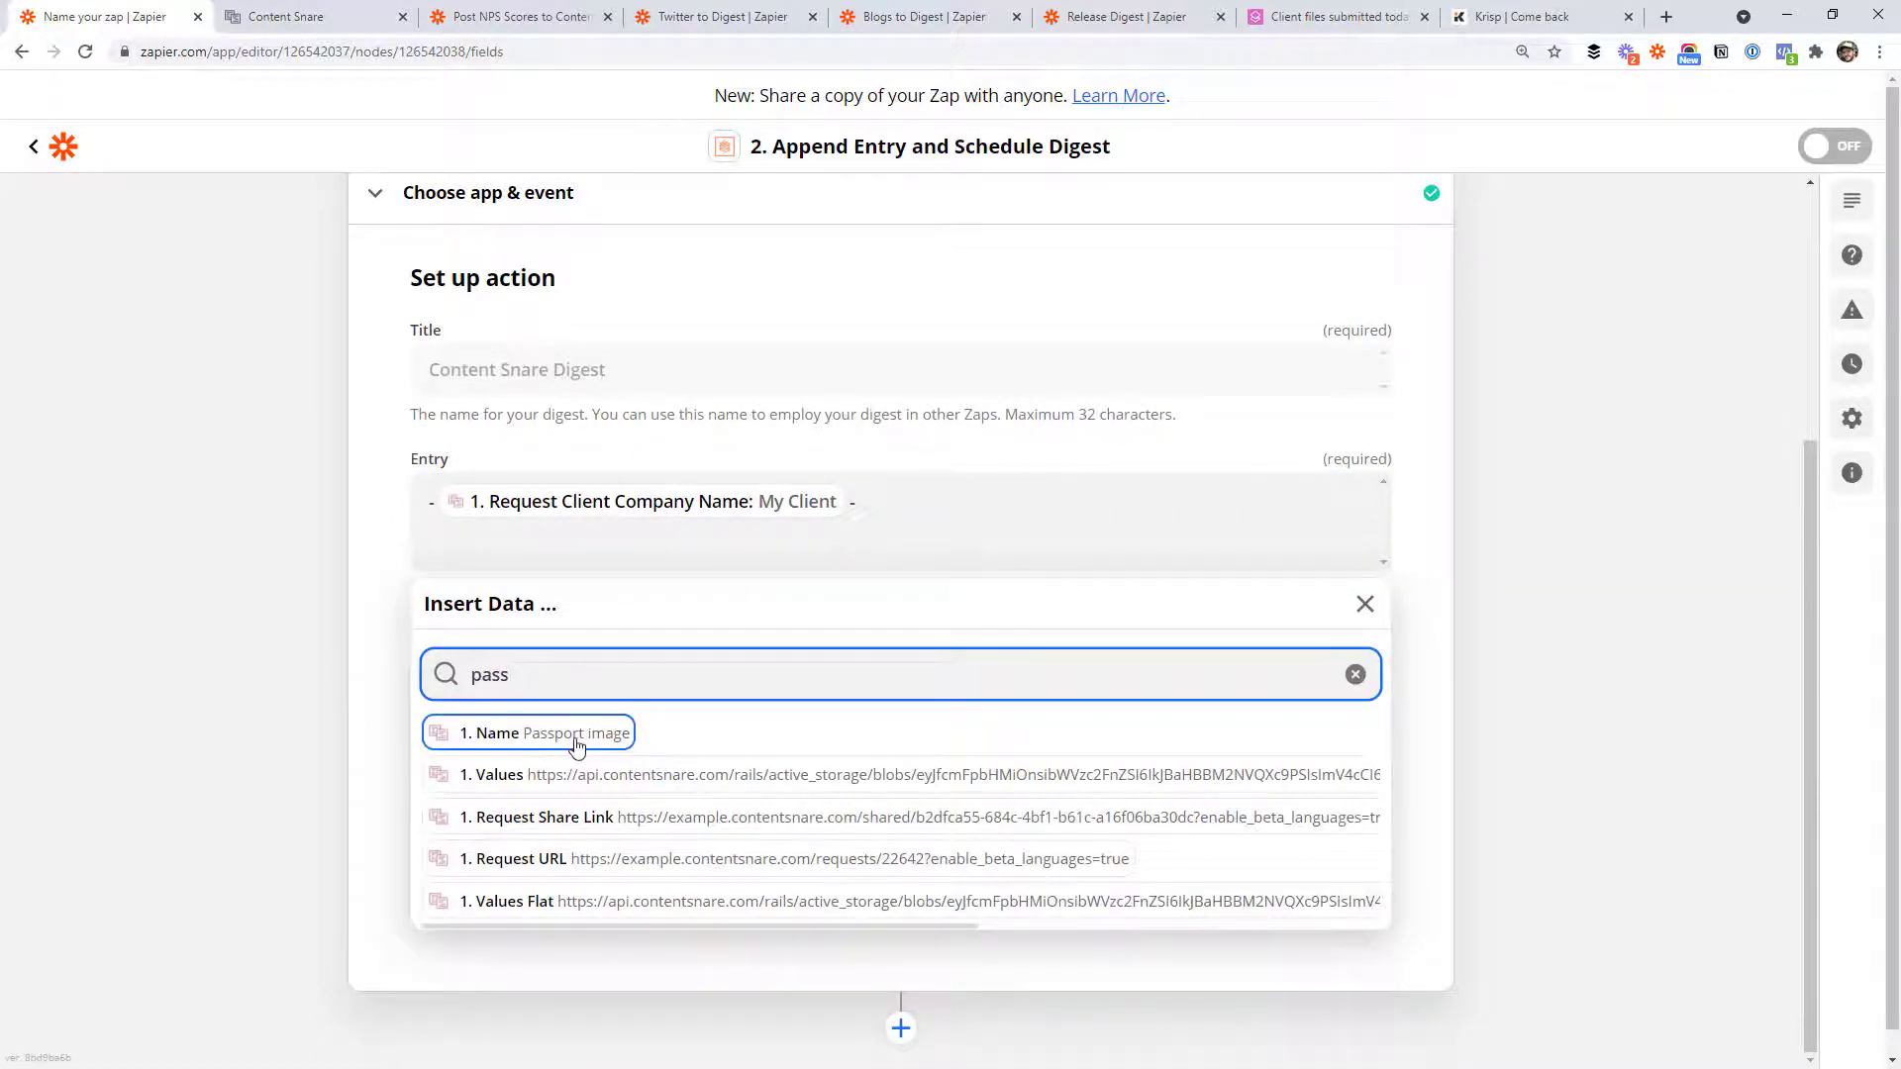
left_click(501, 734)
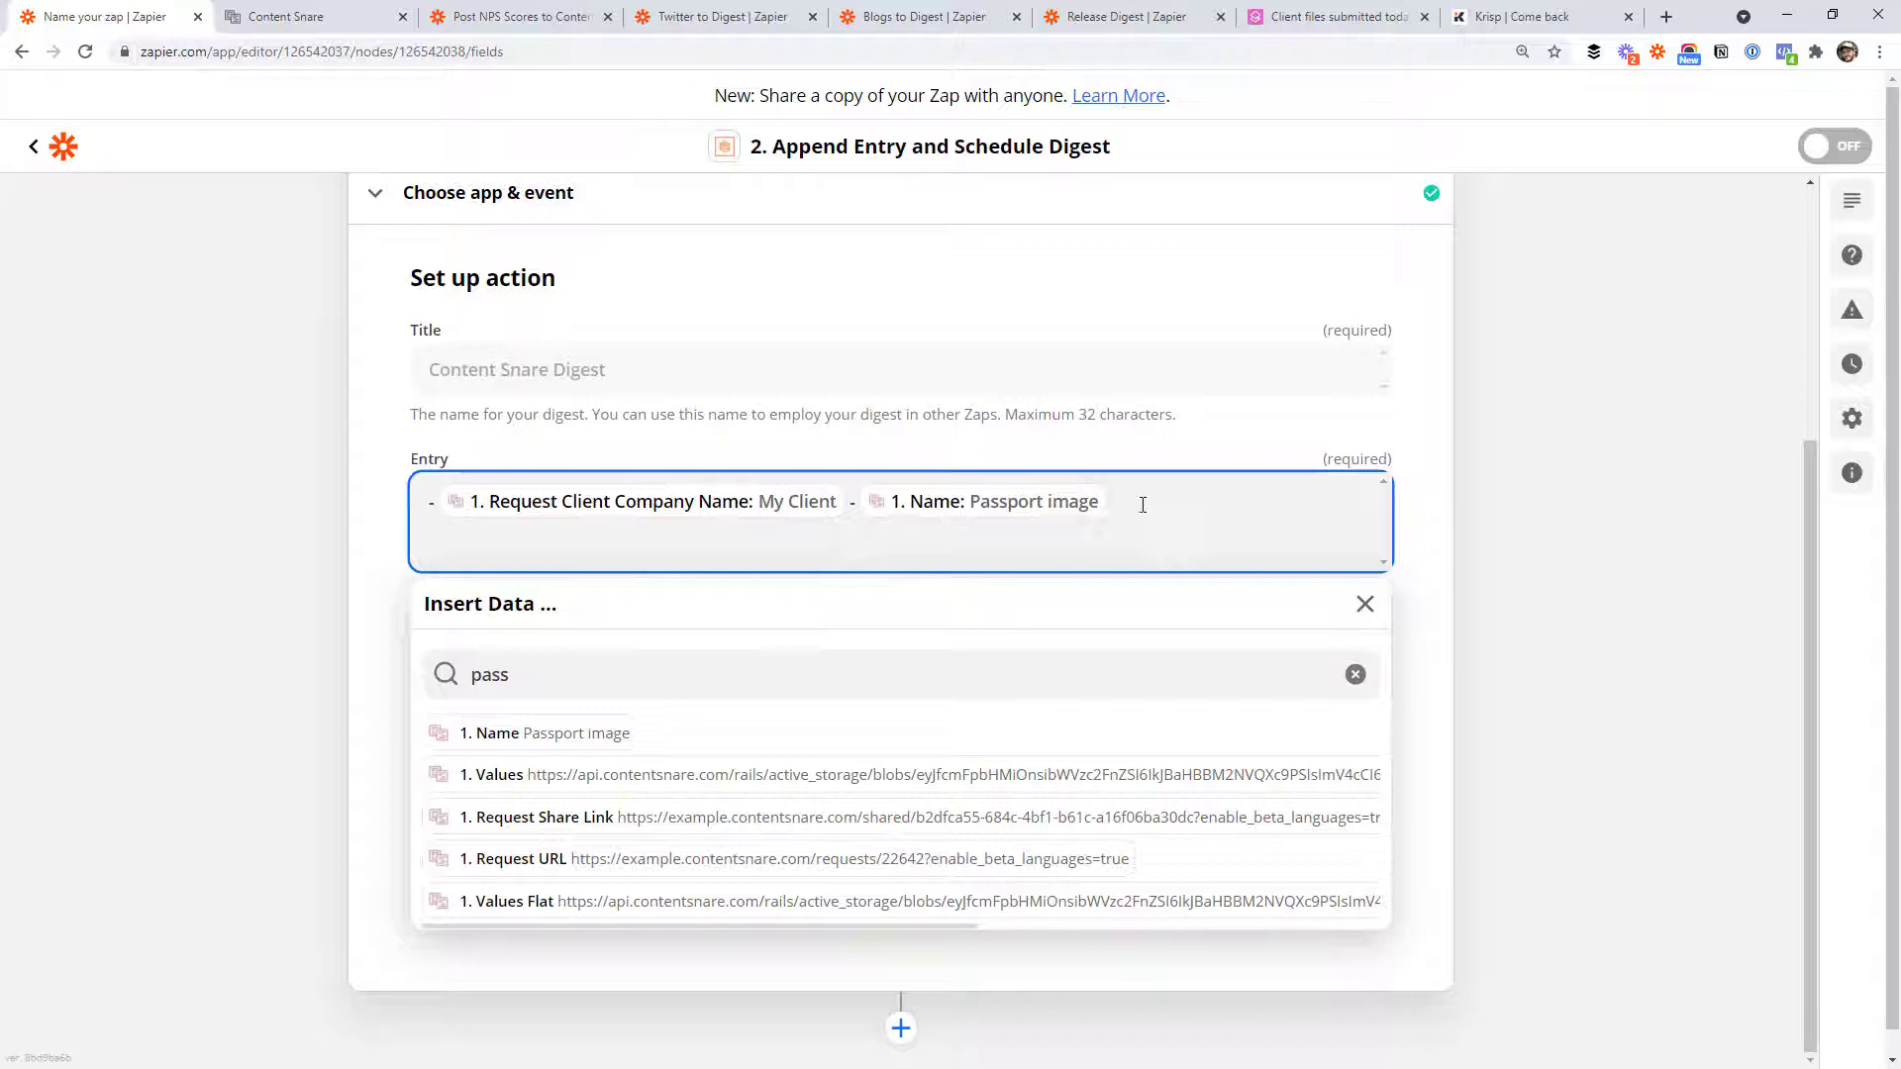
left_click(432, 500)
type("-")
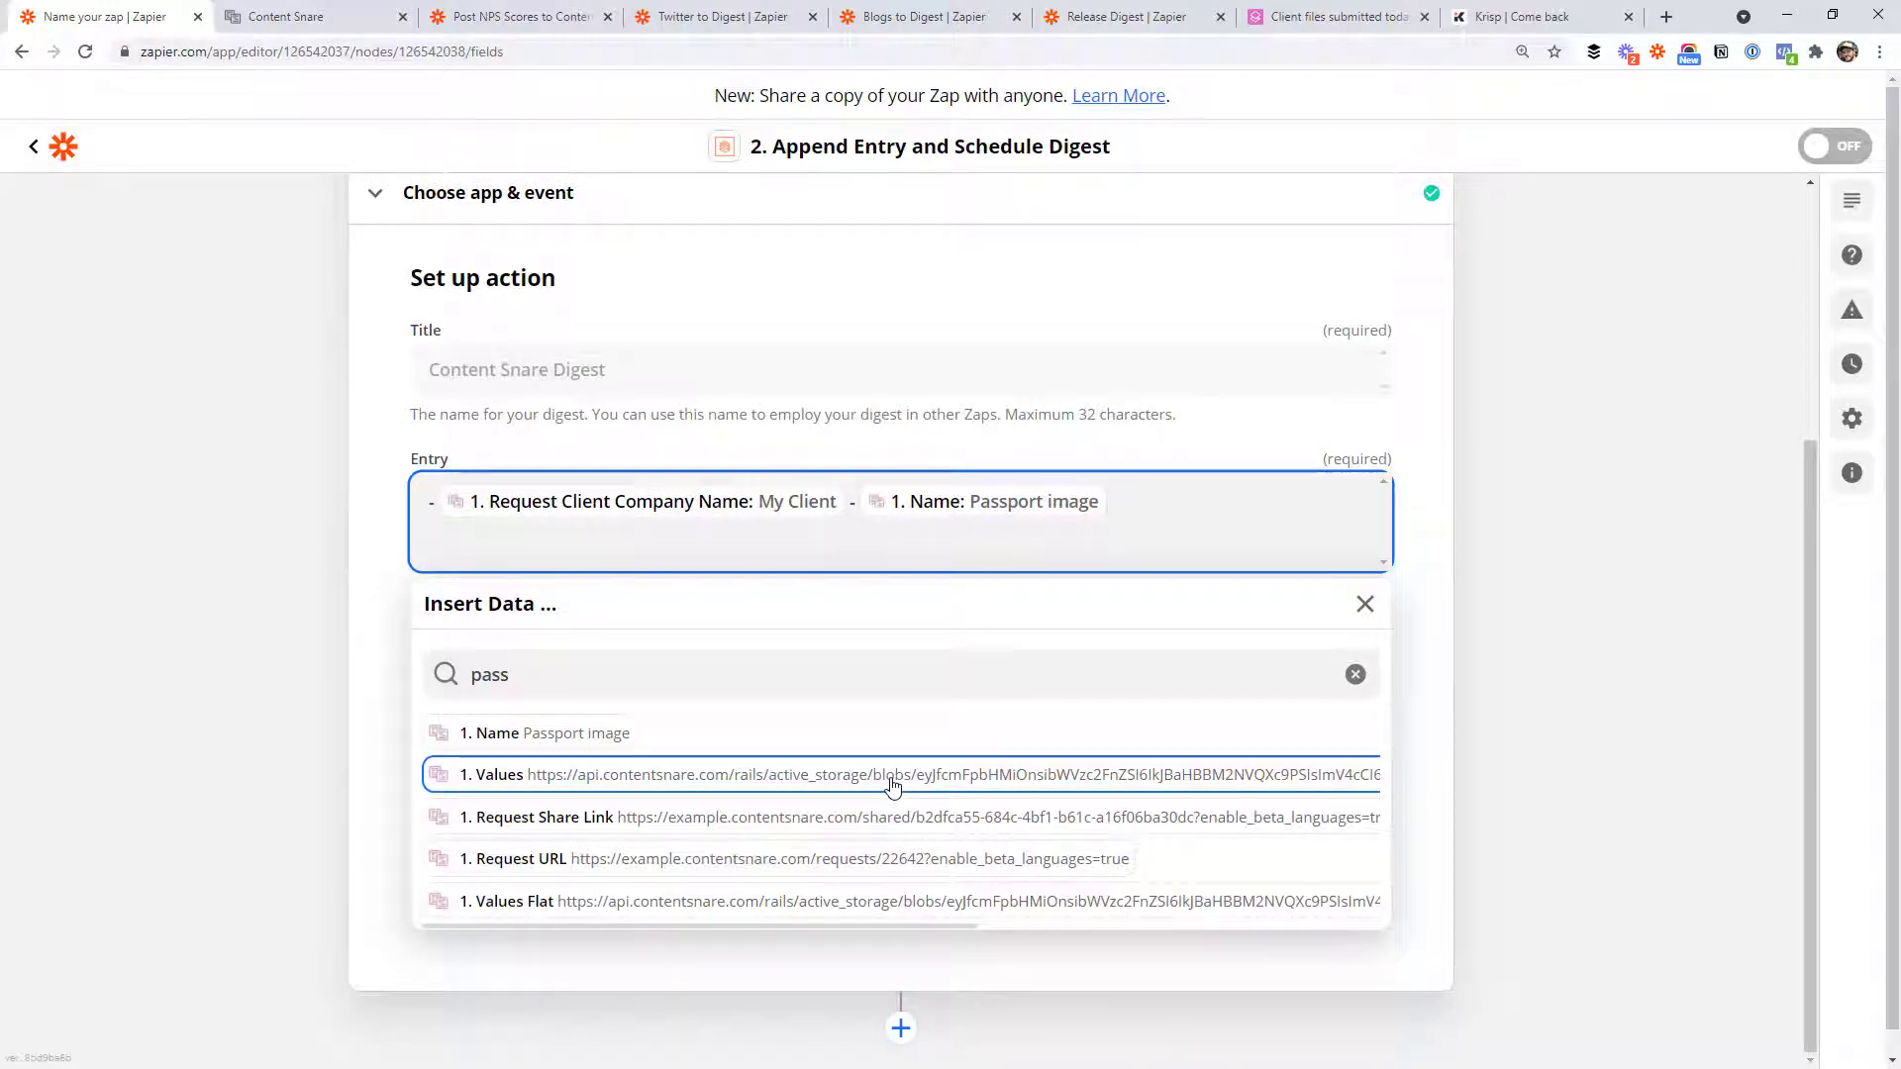
scroll(870, 818, "down", 1)
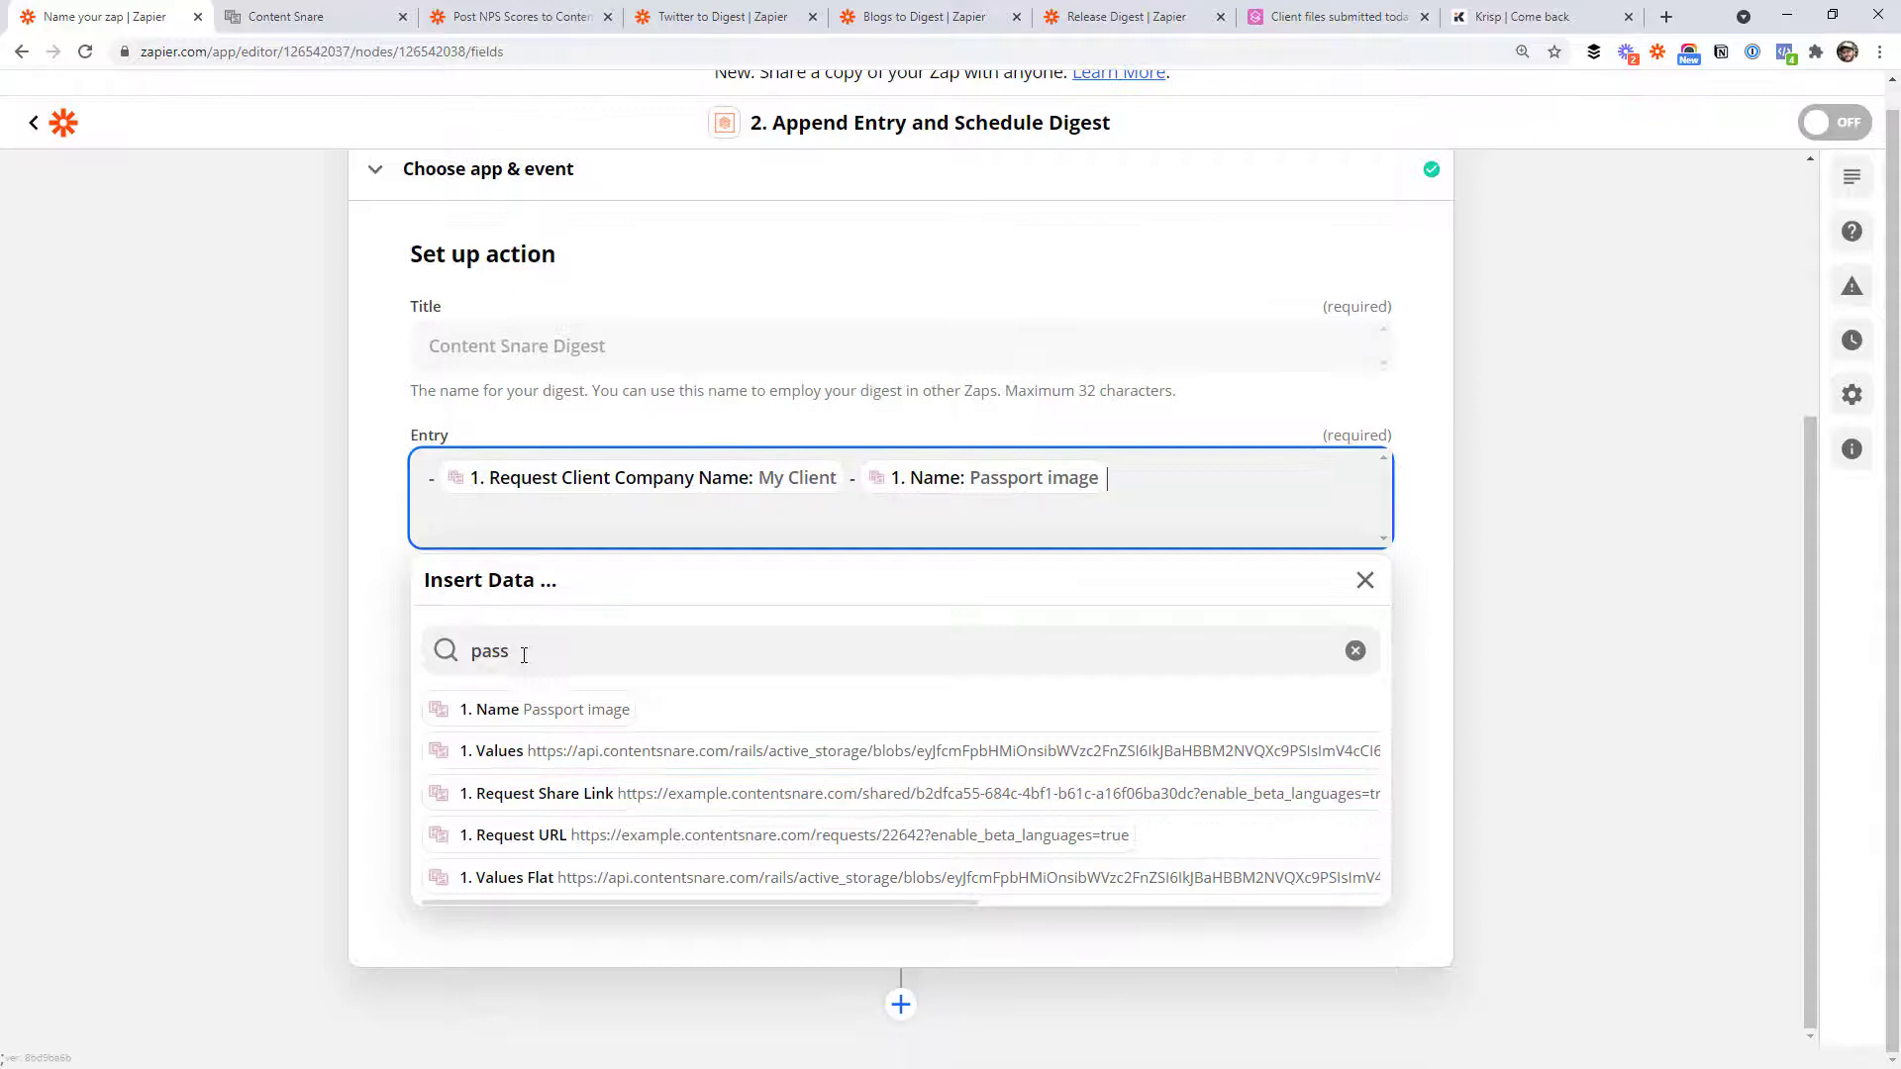
left_click(1567, 451)
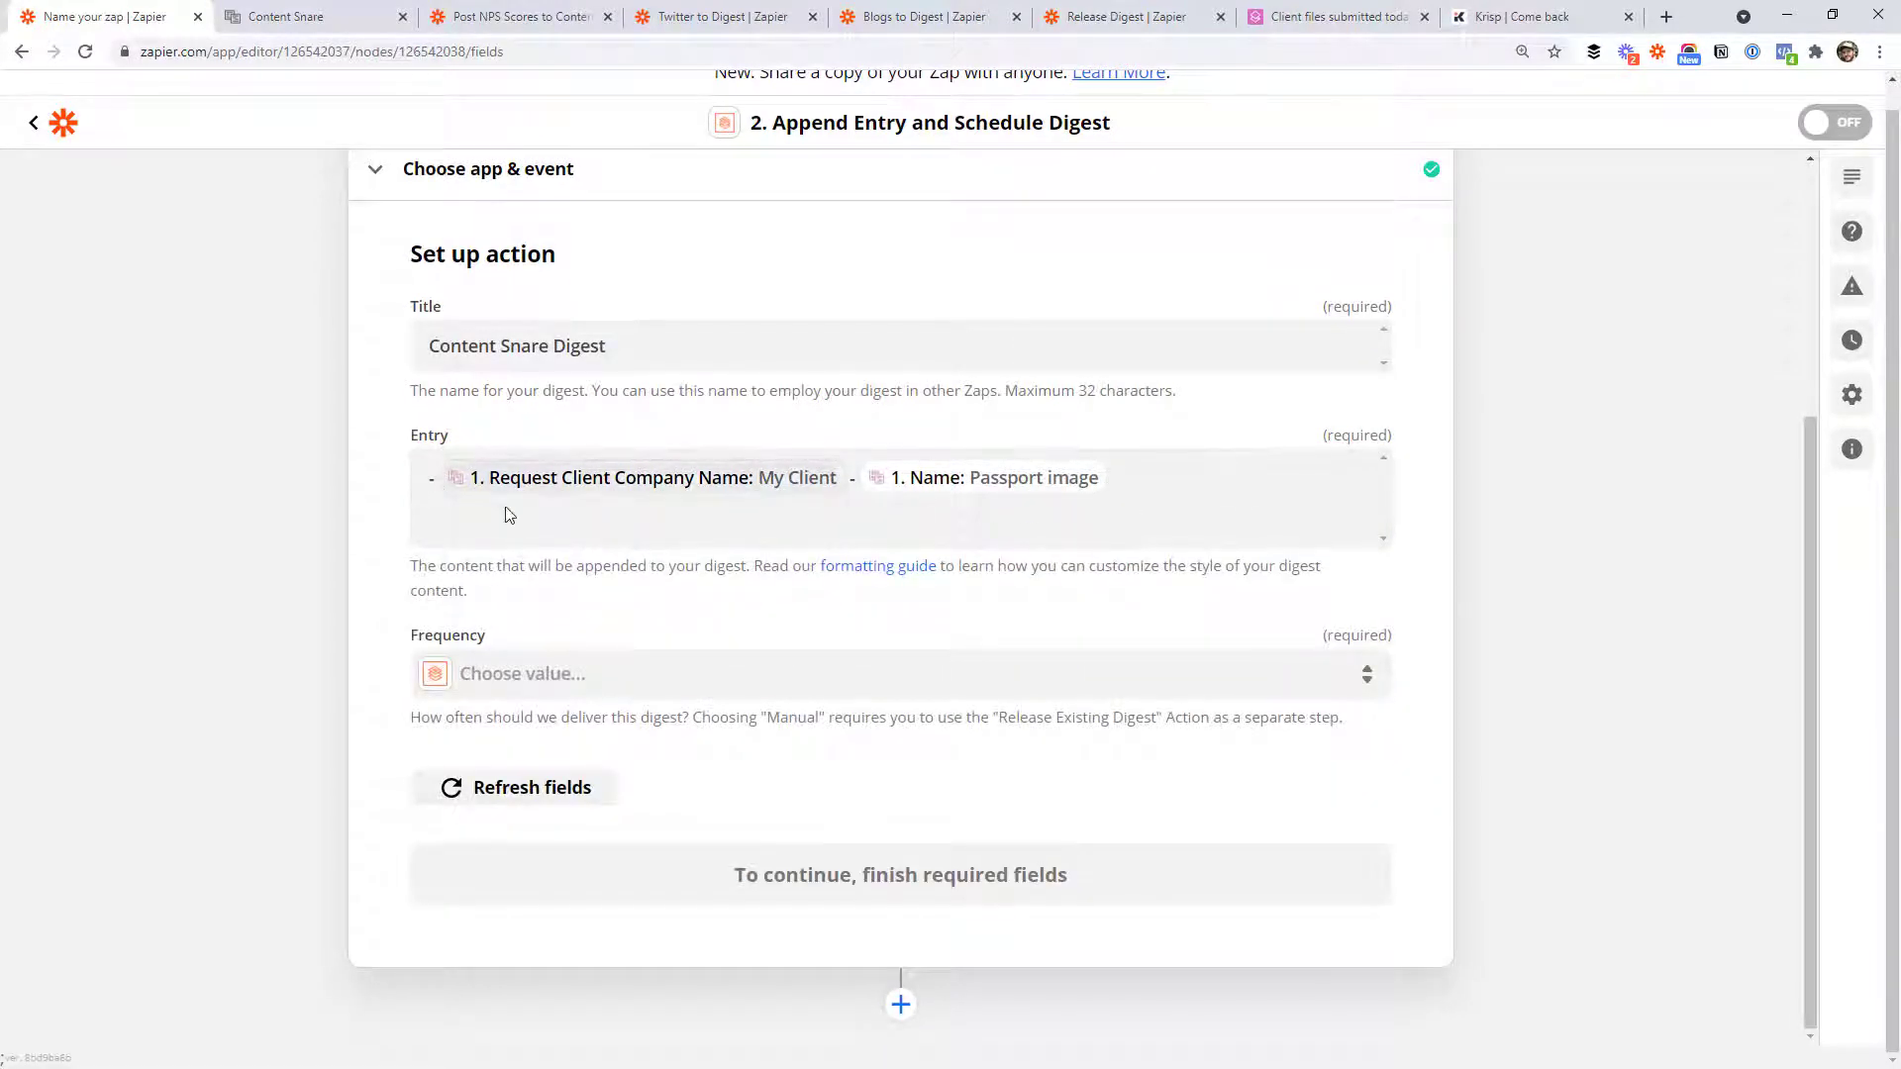
Step: Set Frequency to Daily, Time Of Day to 5:00pm, and Trigger On Weekends to No
left_click(777, 680)
left_click(509, 674)
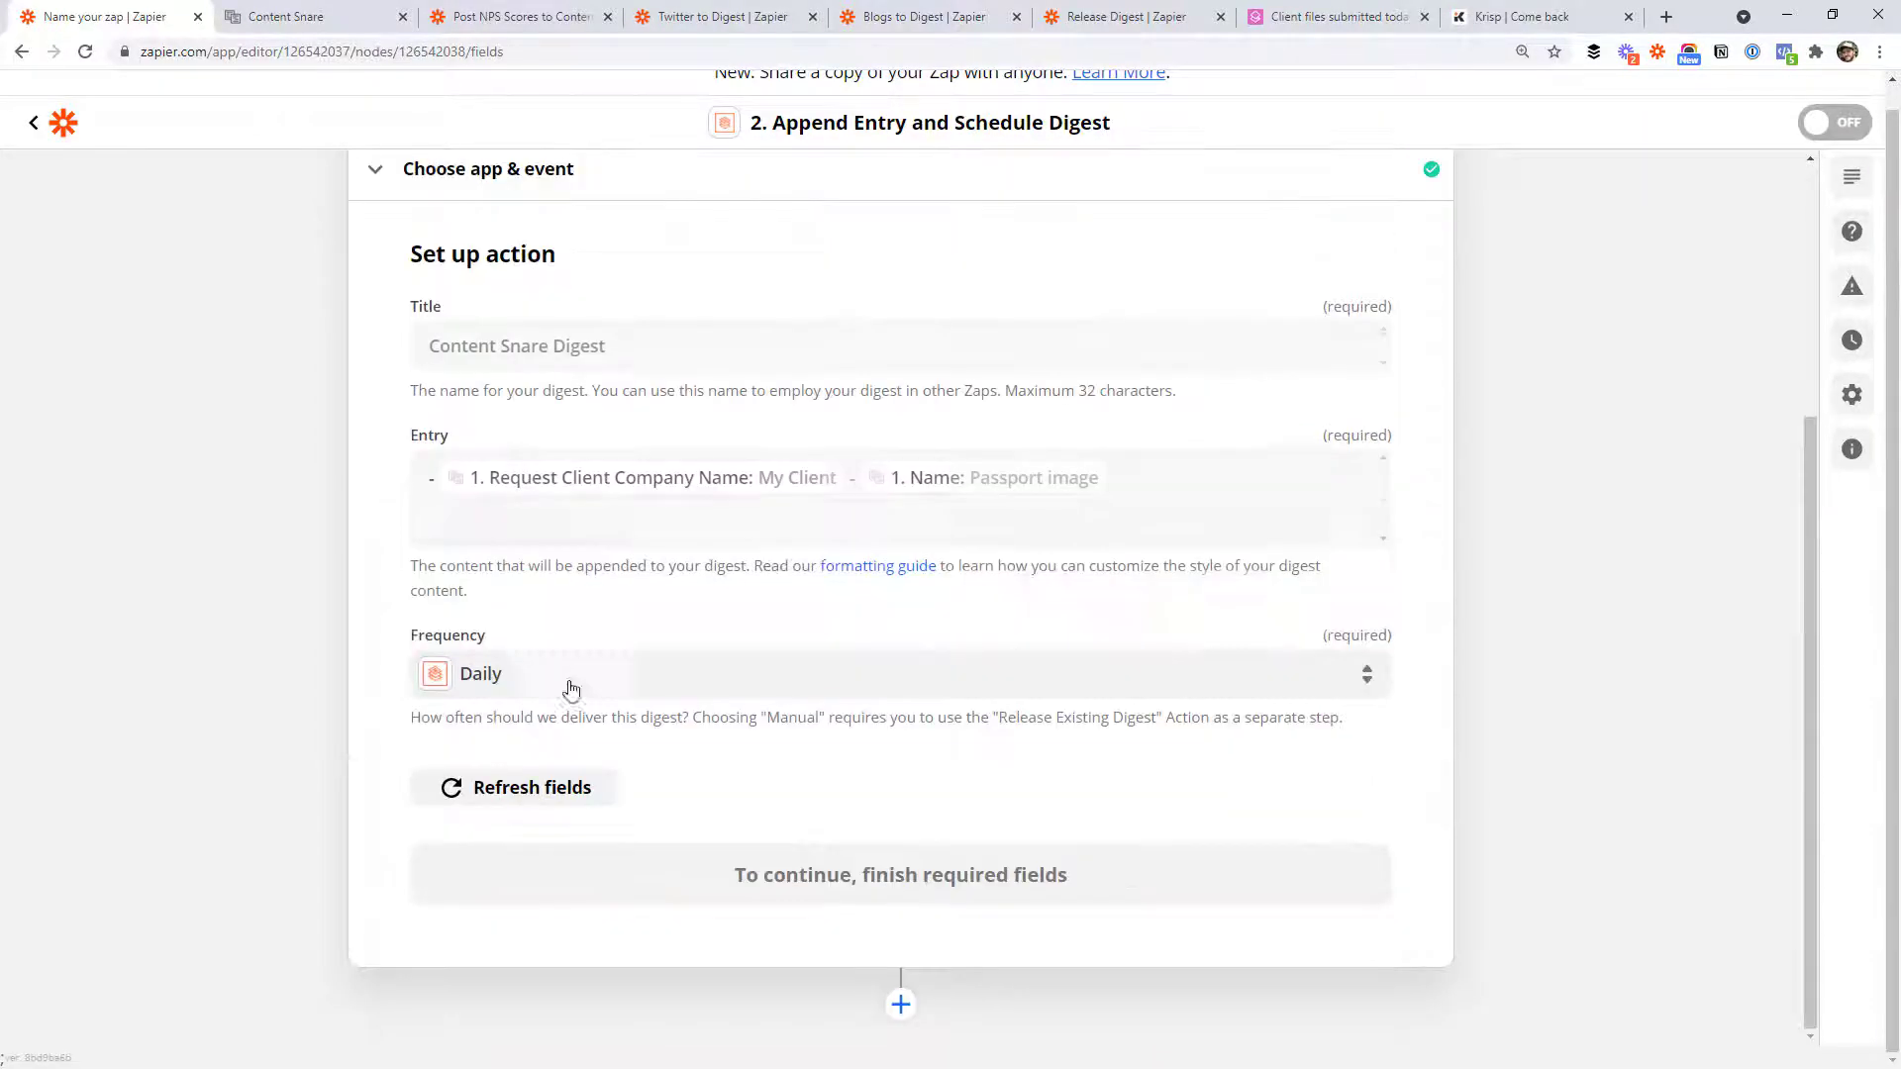
scroll(693, 614, "down", 3)
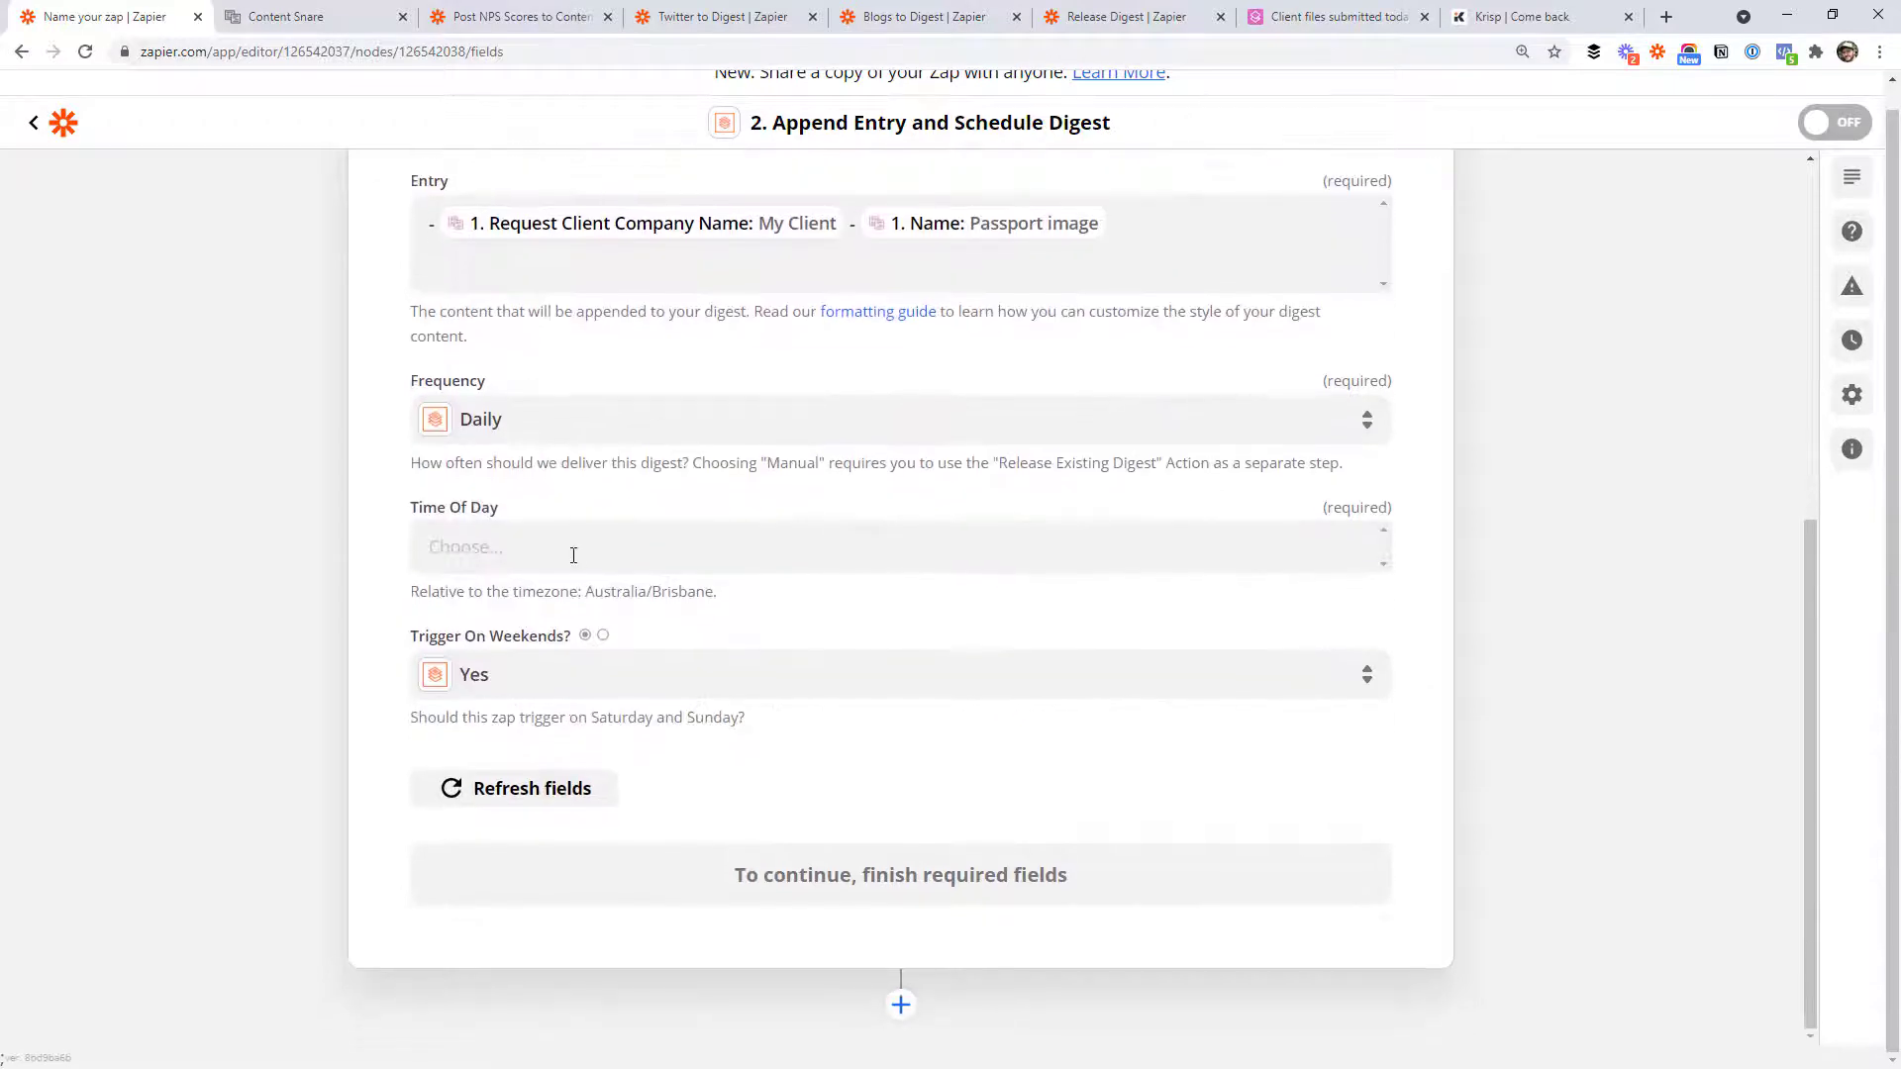
left_click(570, 549)
left_click(1510, 554)
left_click(580, 552)
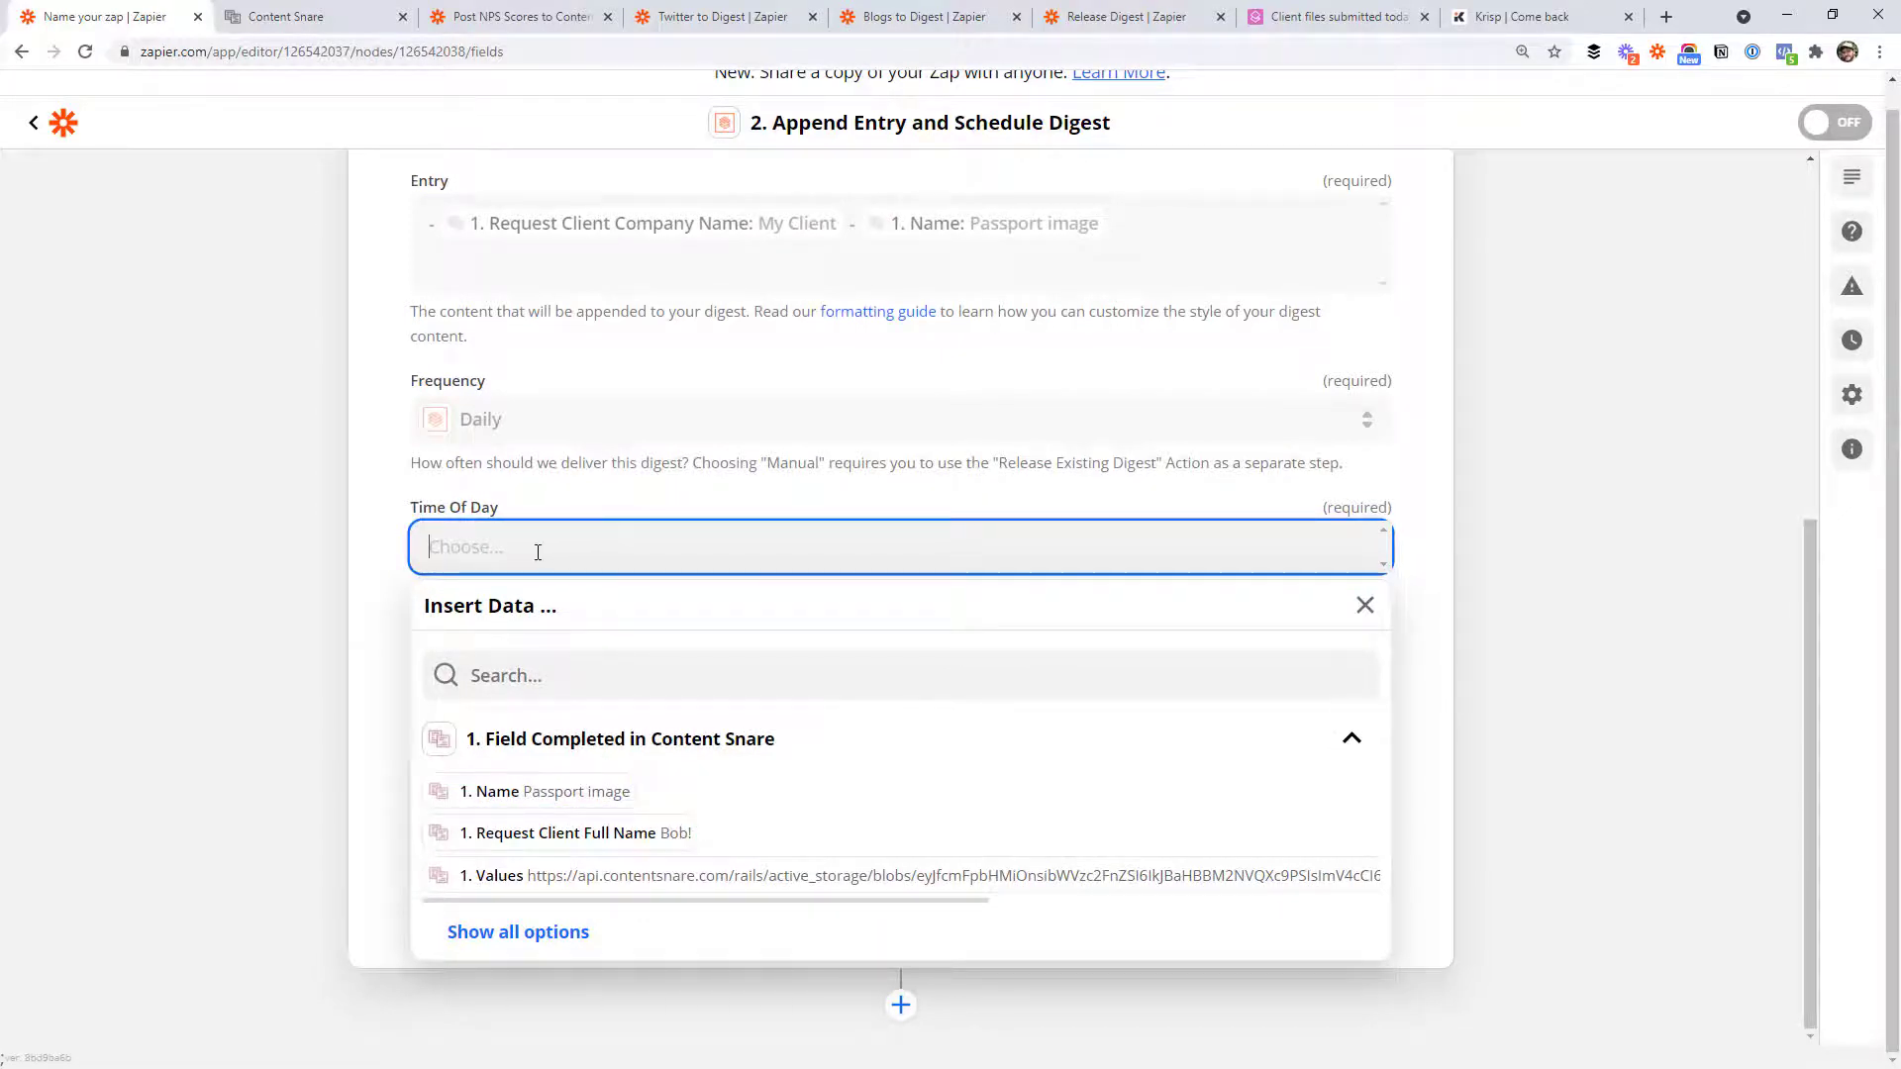
type("5:00pm")
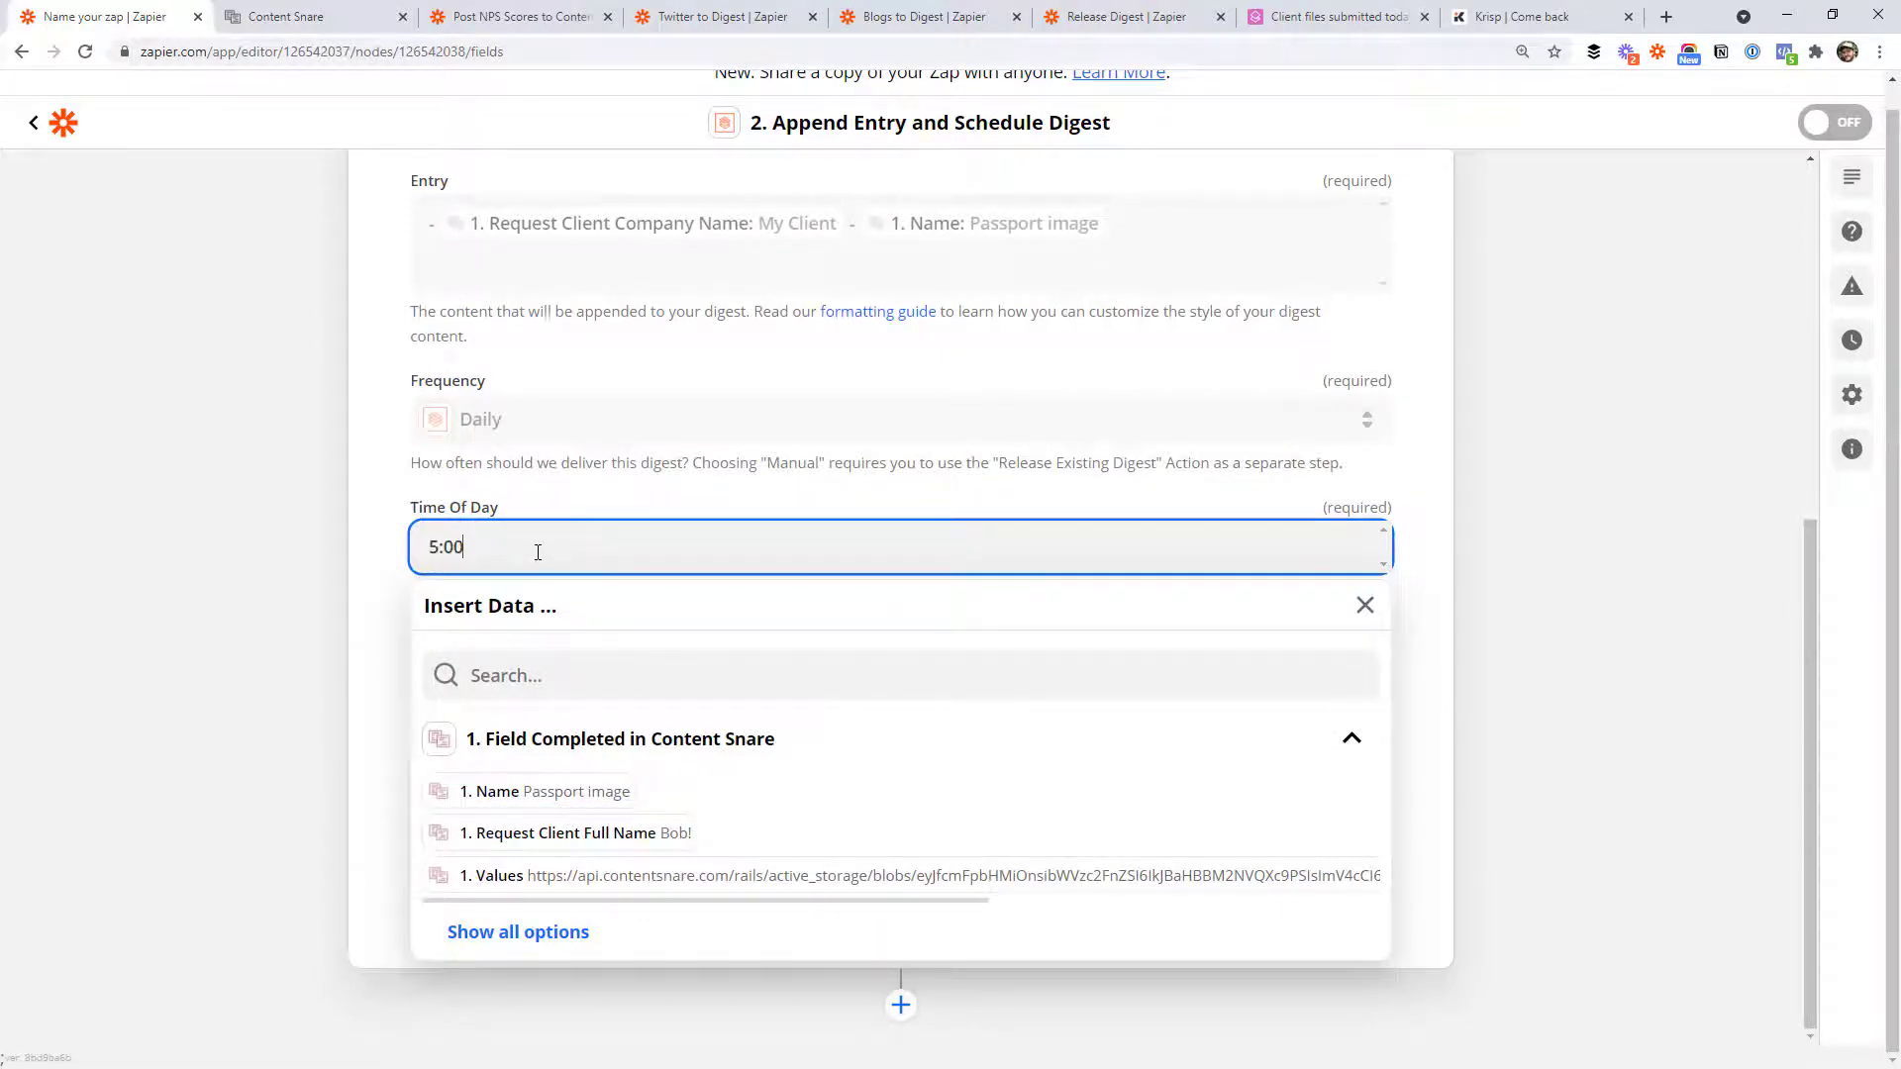
left_click(366, 551)
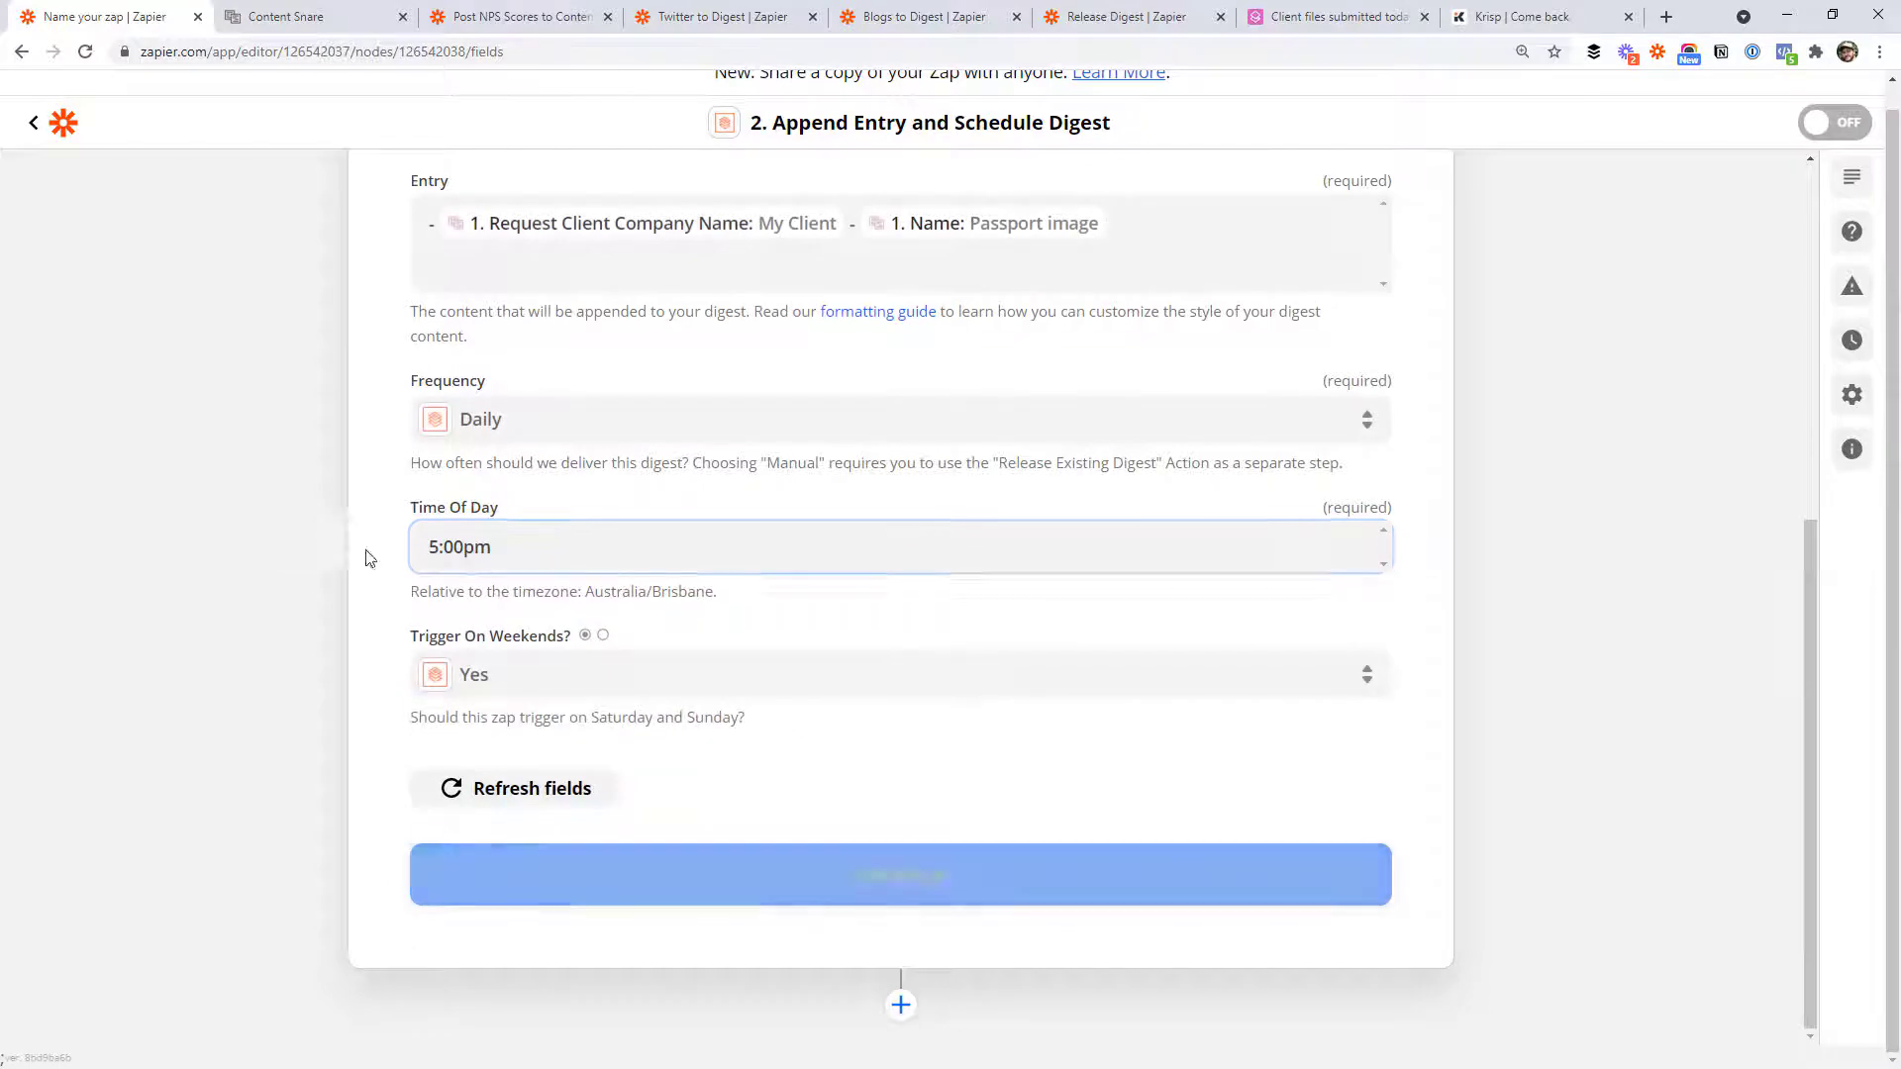
left_click(535, 551)
left_click(297, 560)
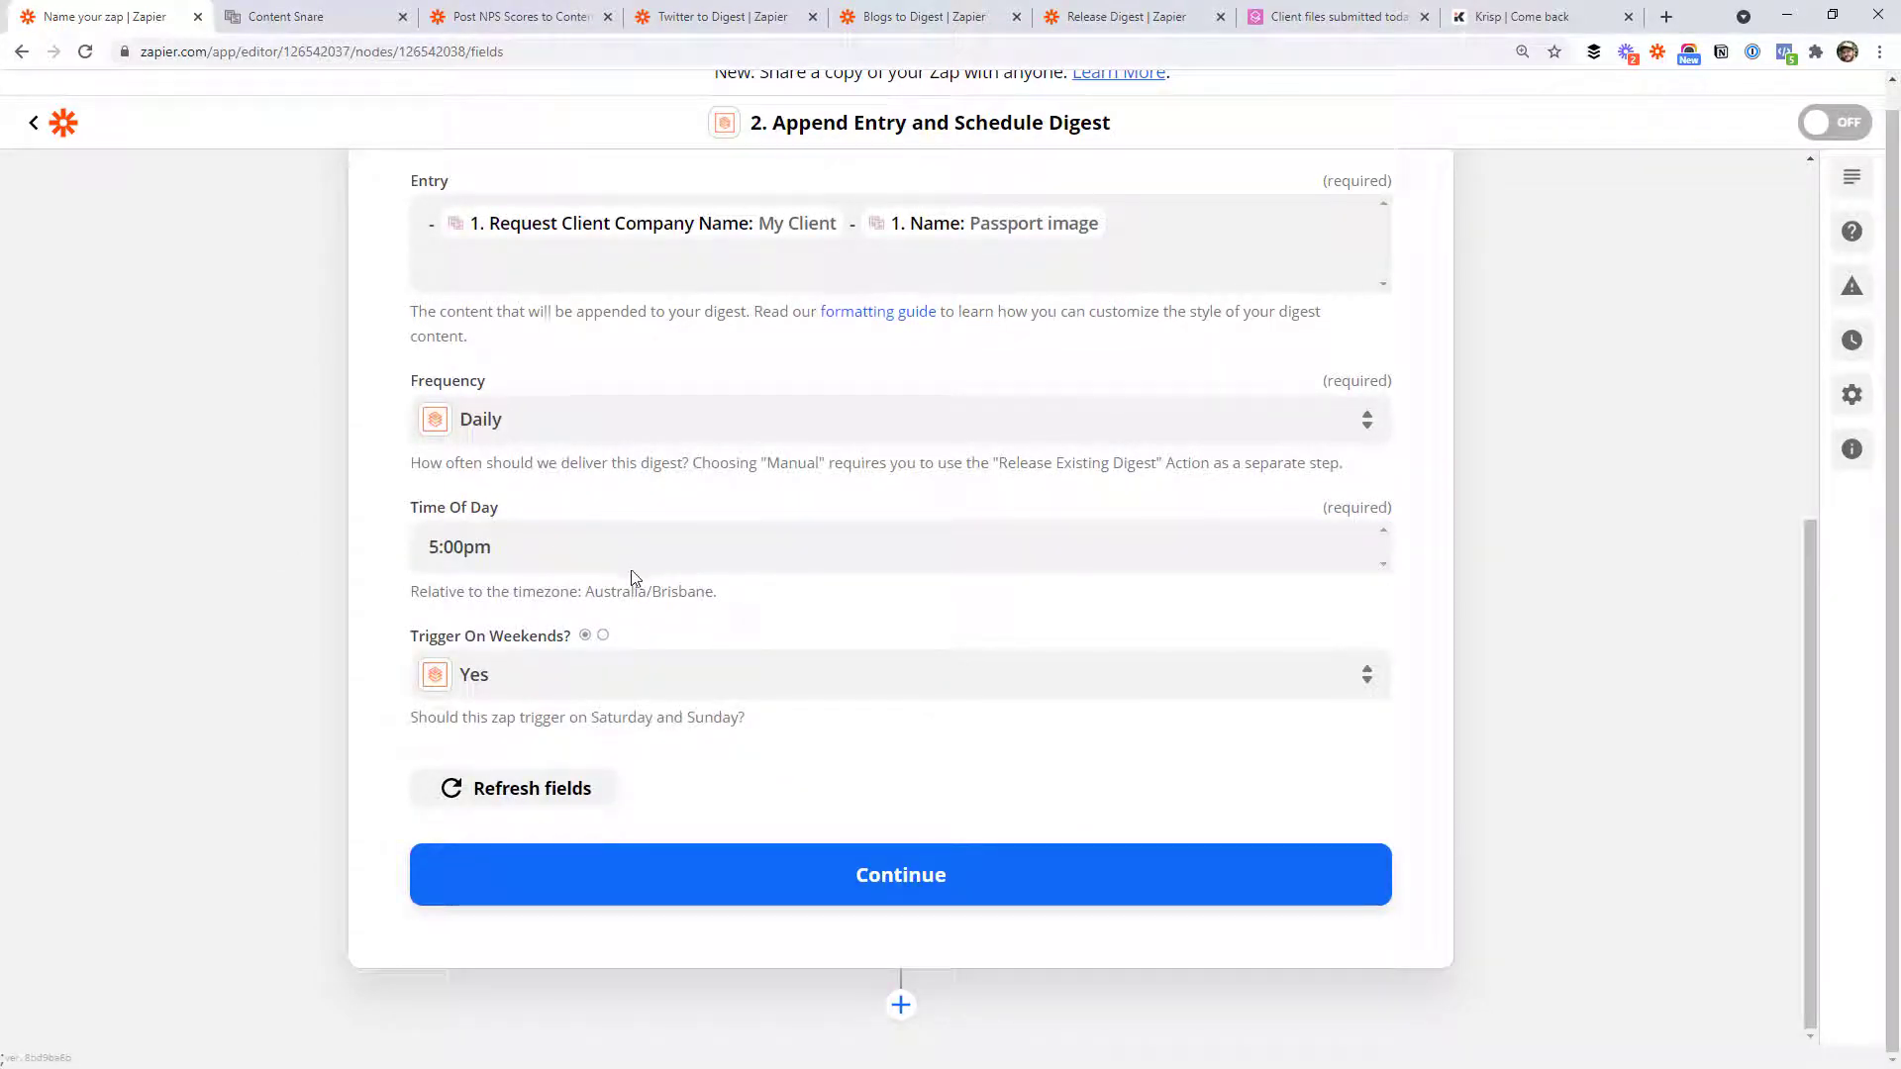
left_click(481, 675)
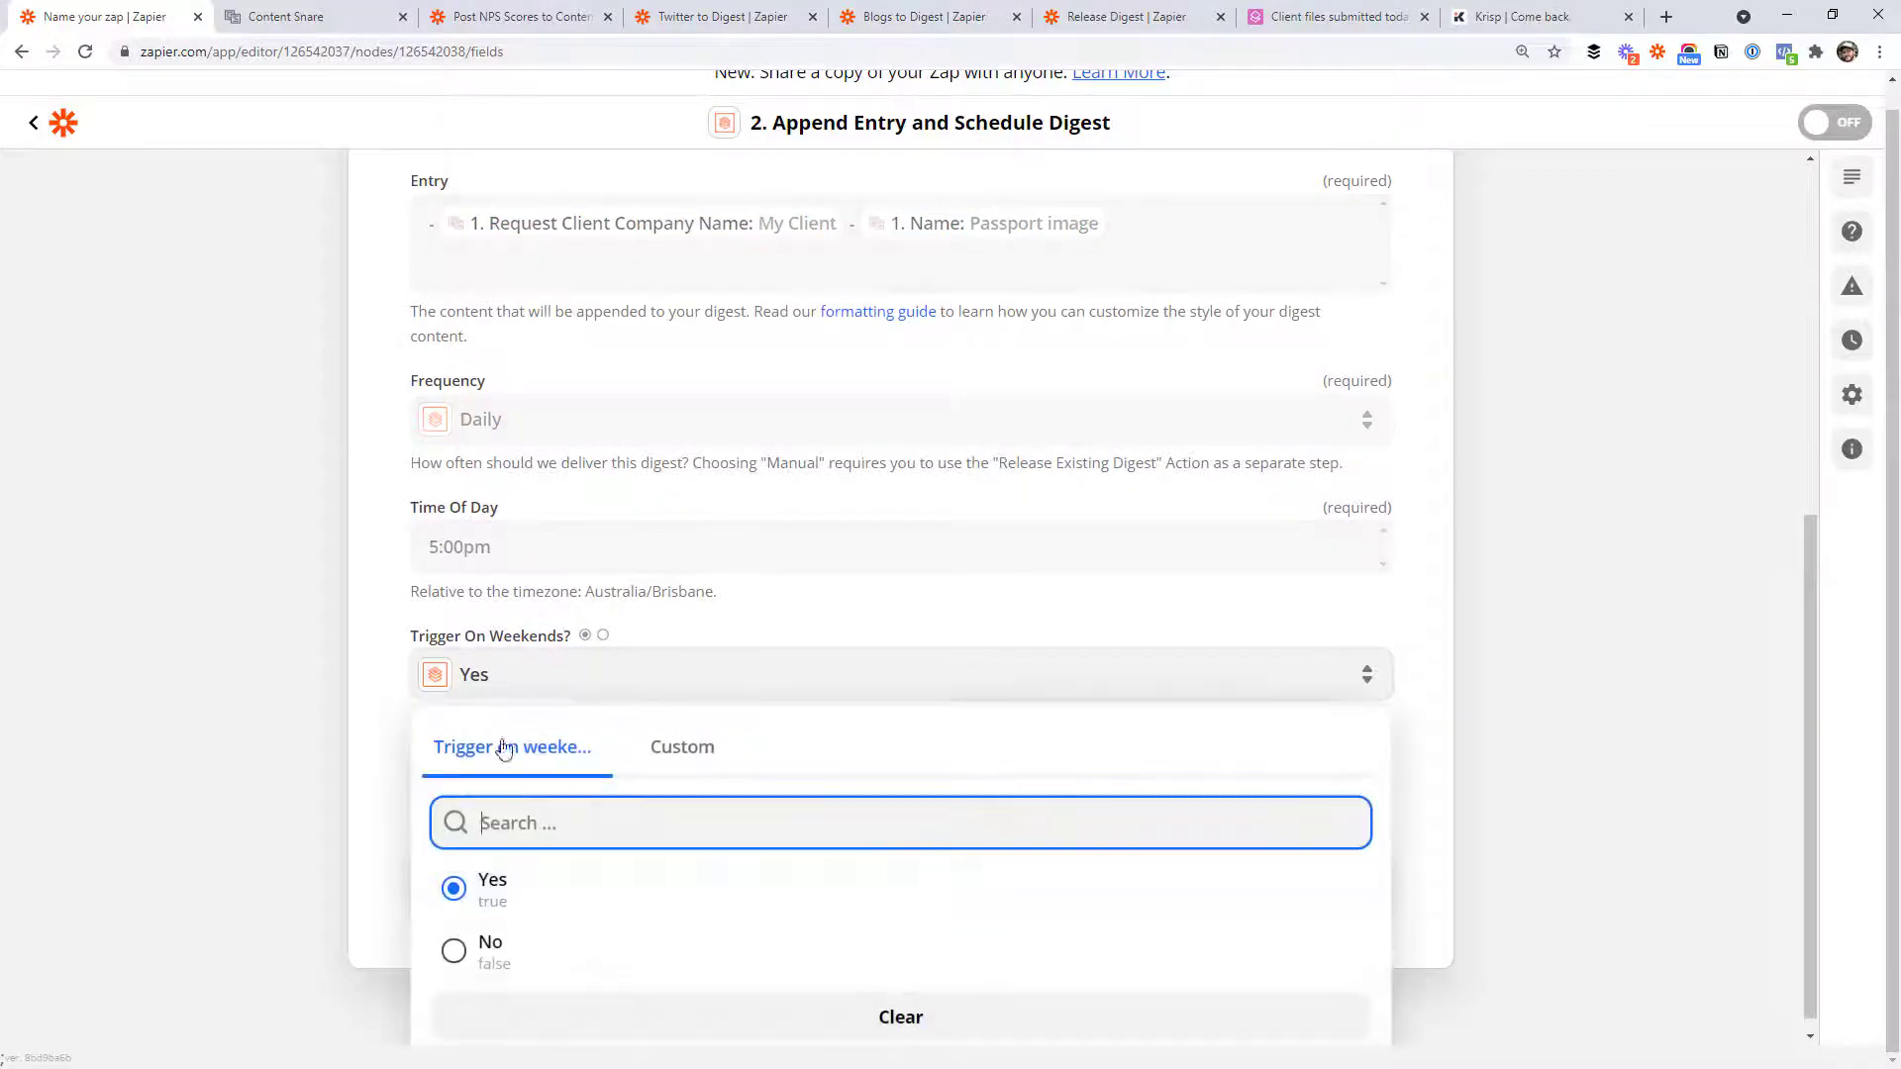
left_click(495, 959)
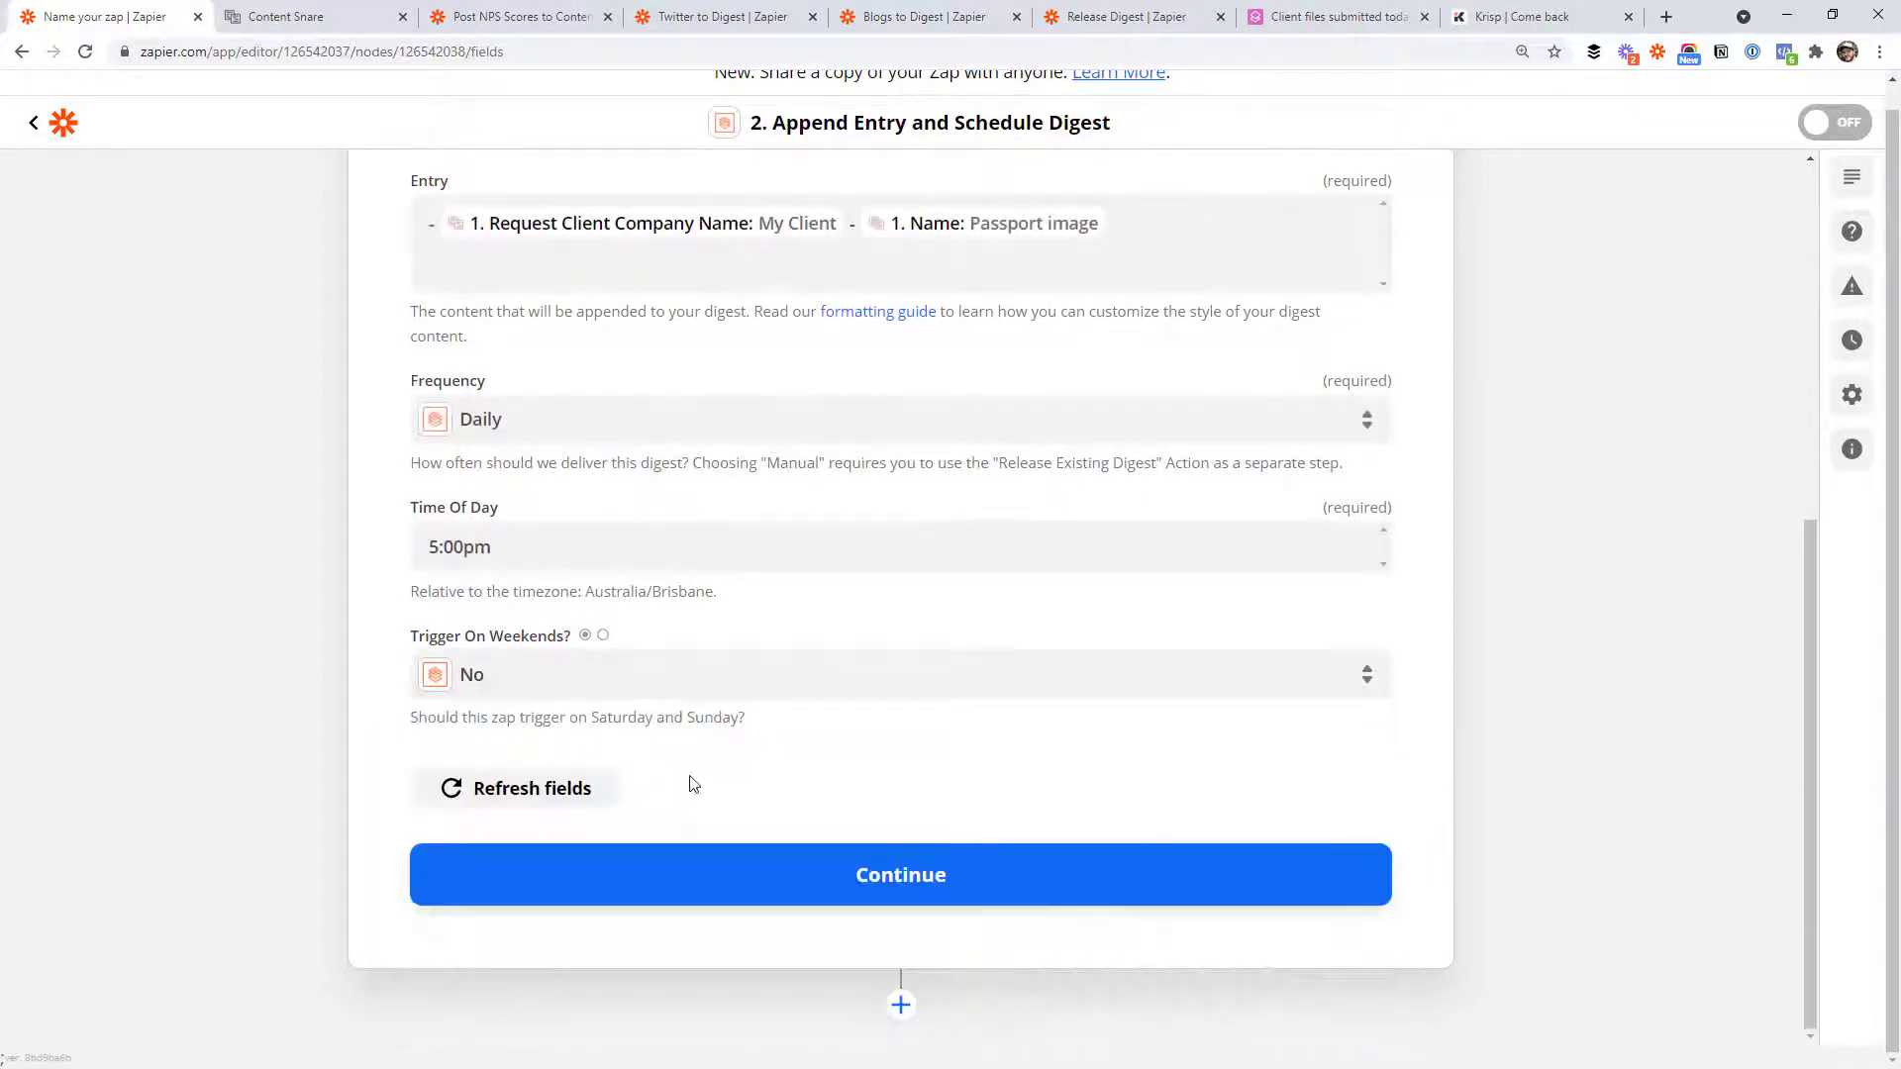
Step: Test the digest action and check the appended 'My Client - Passport image' entry
left_click(848, 889)
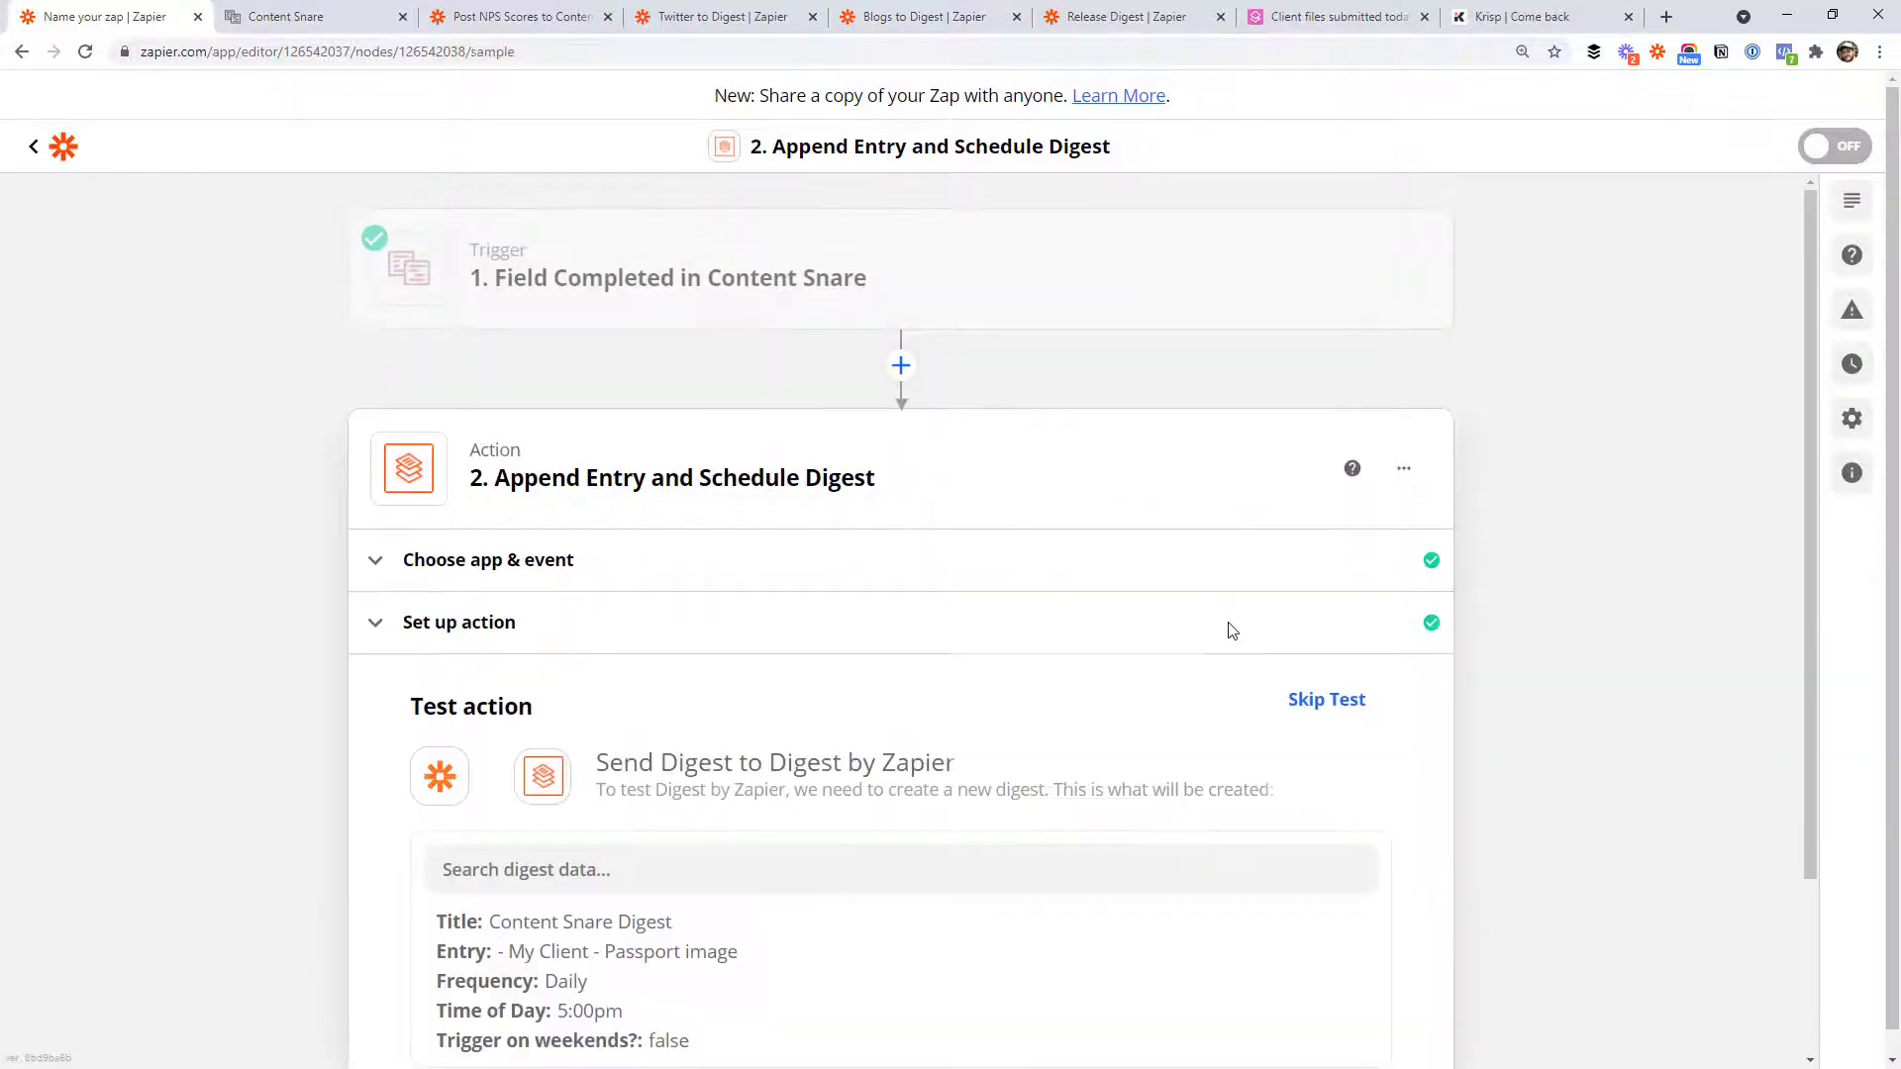
left_click(715, 909)
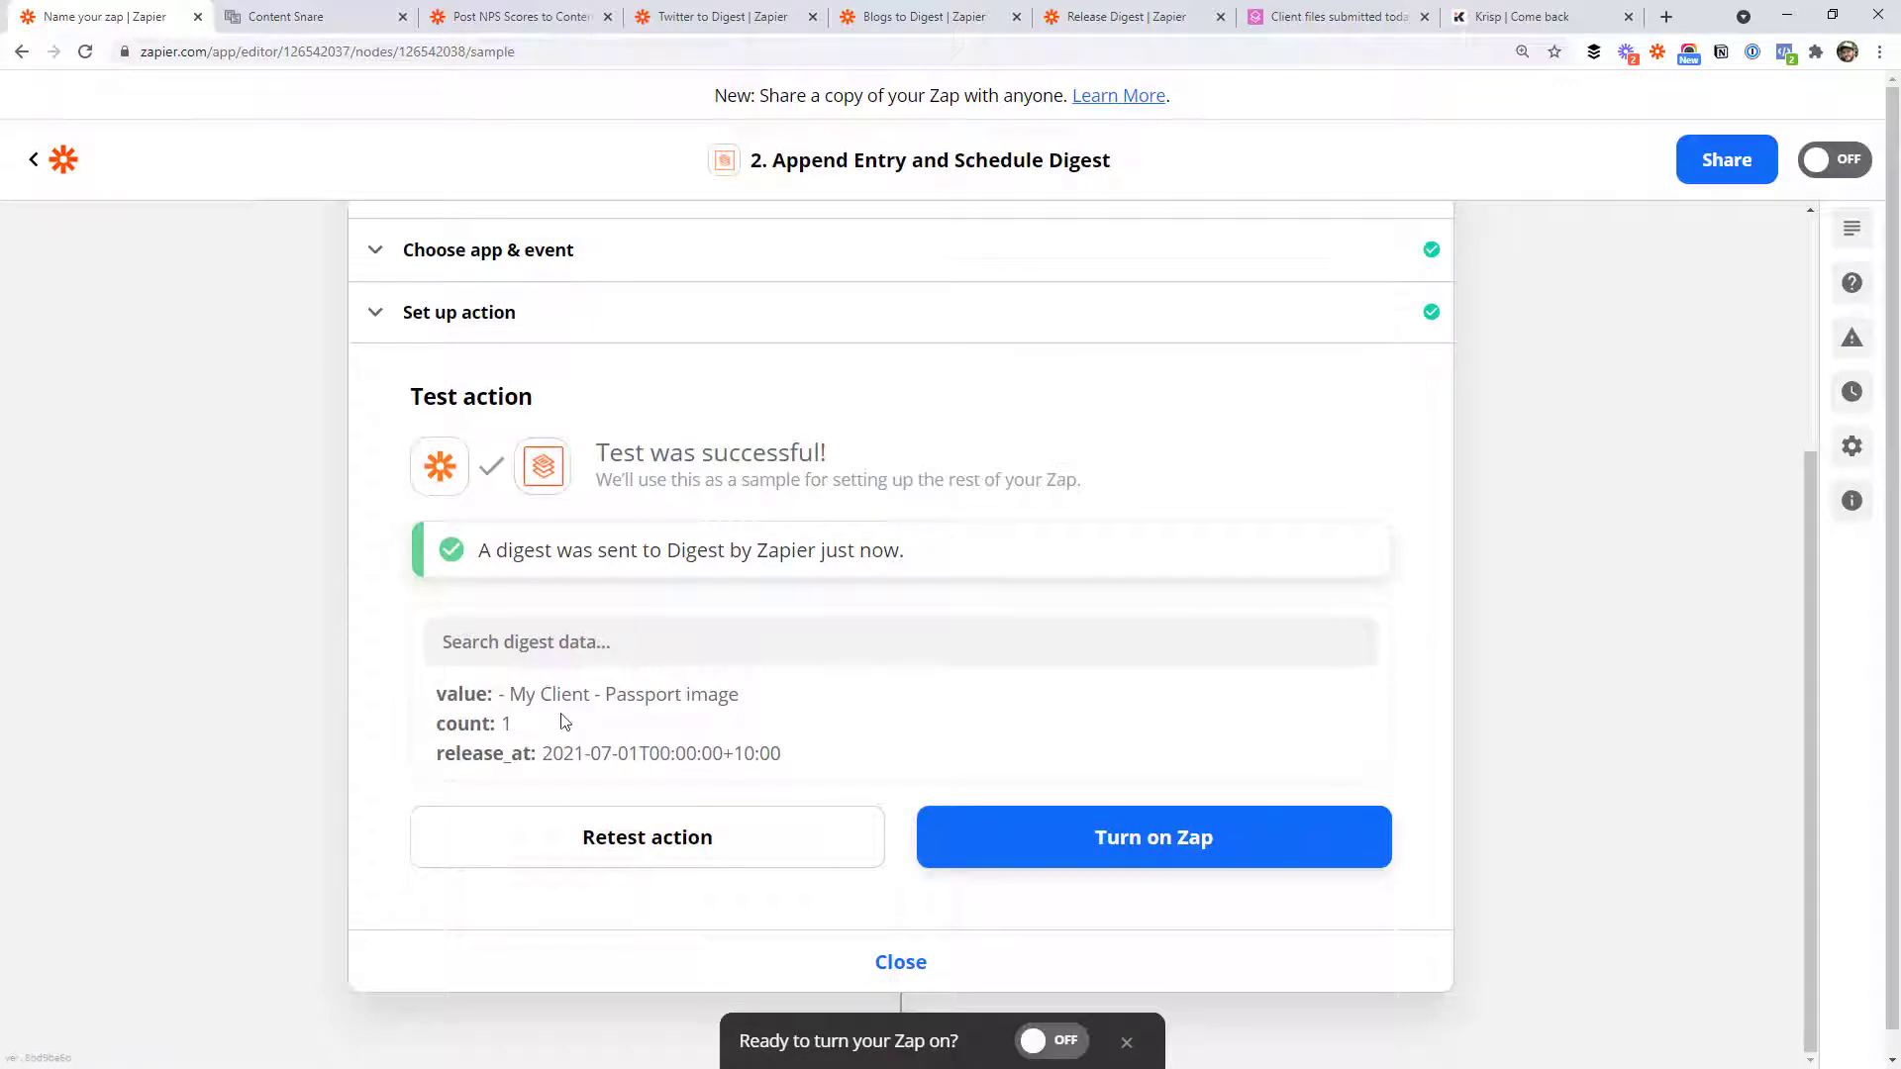
left_click_drag(738, 696, 500, 696)
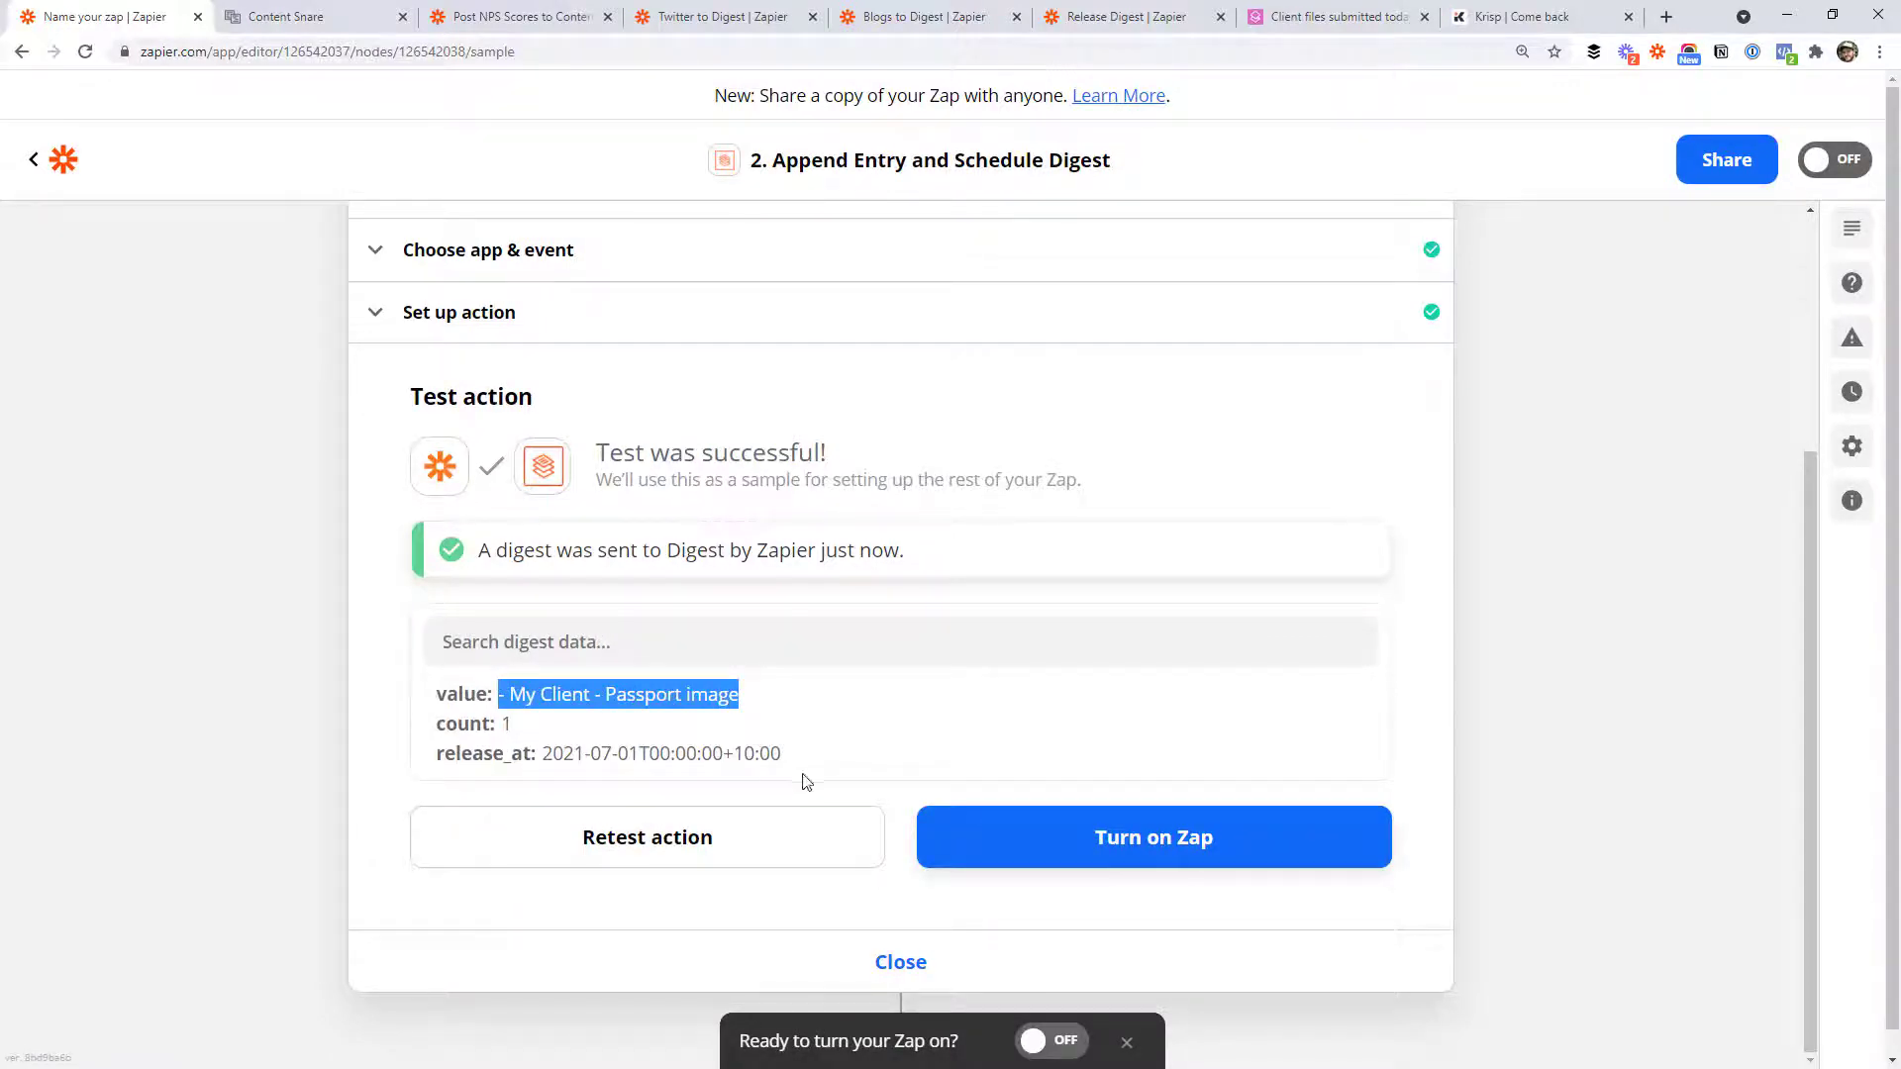
Step: Retest the action and verify the digest now lists two entries
left_click(693, 842)
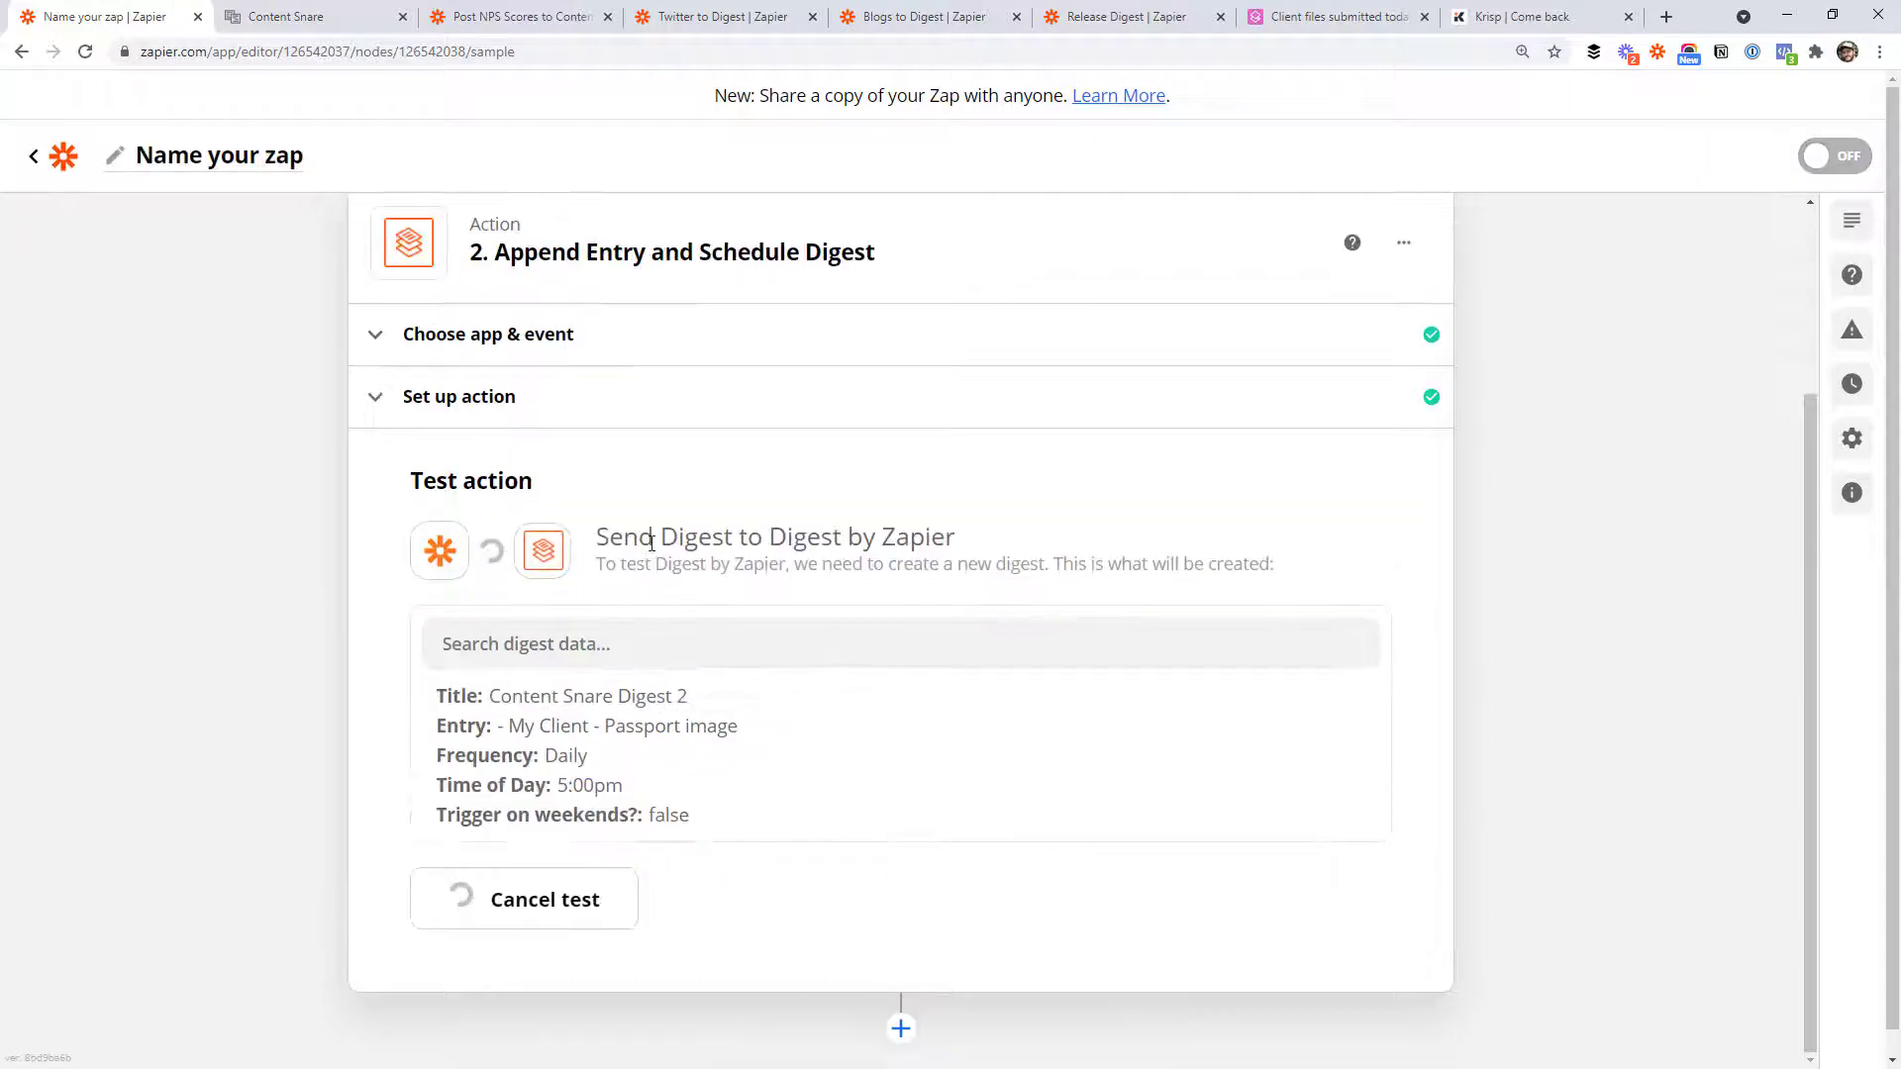
left_click_drag(745, 700, 515, 667)
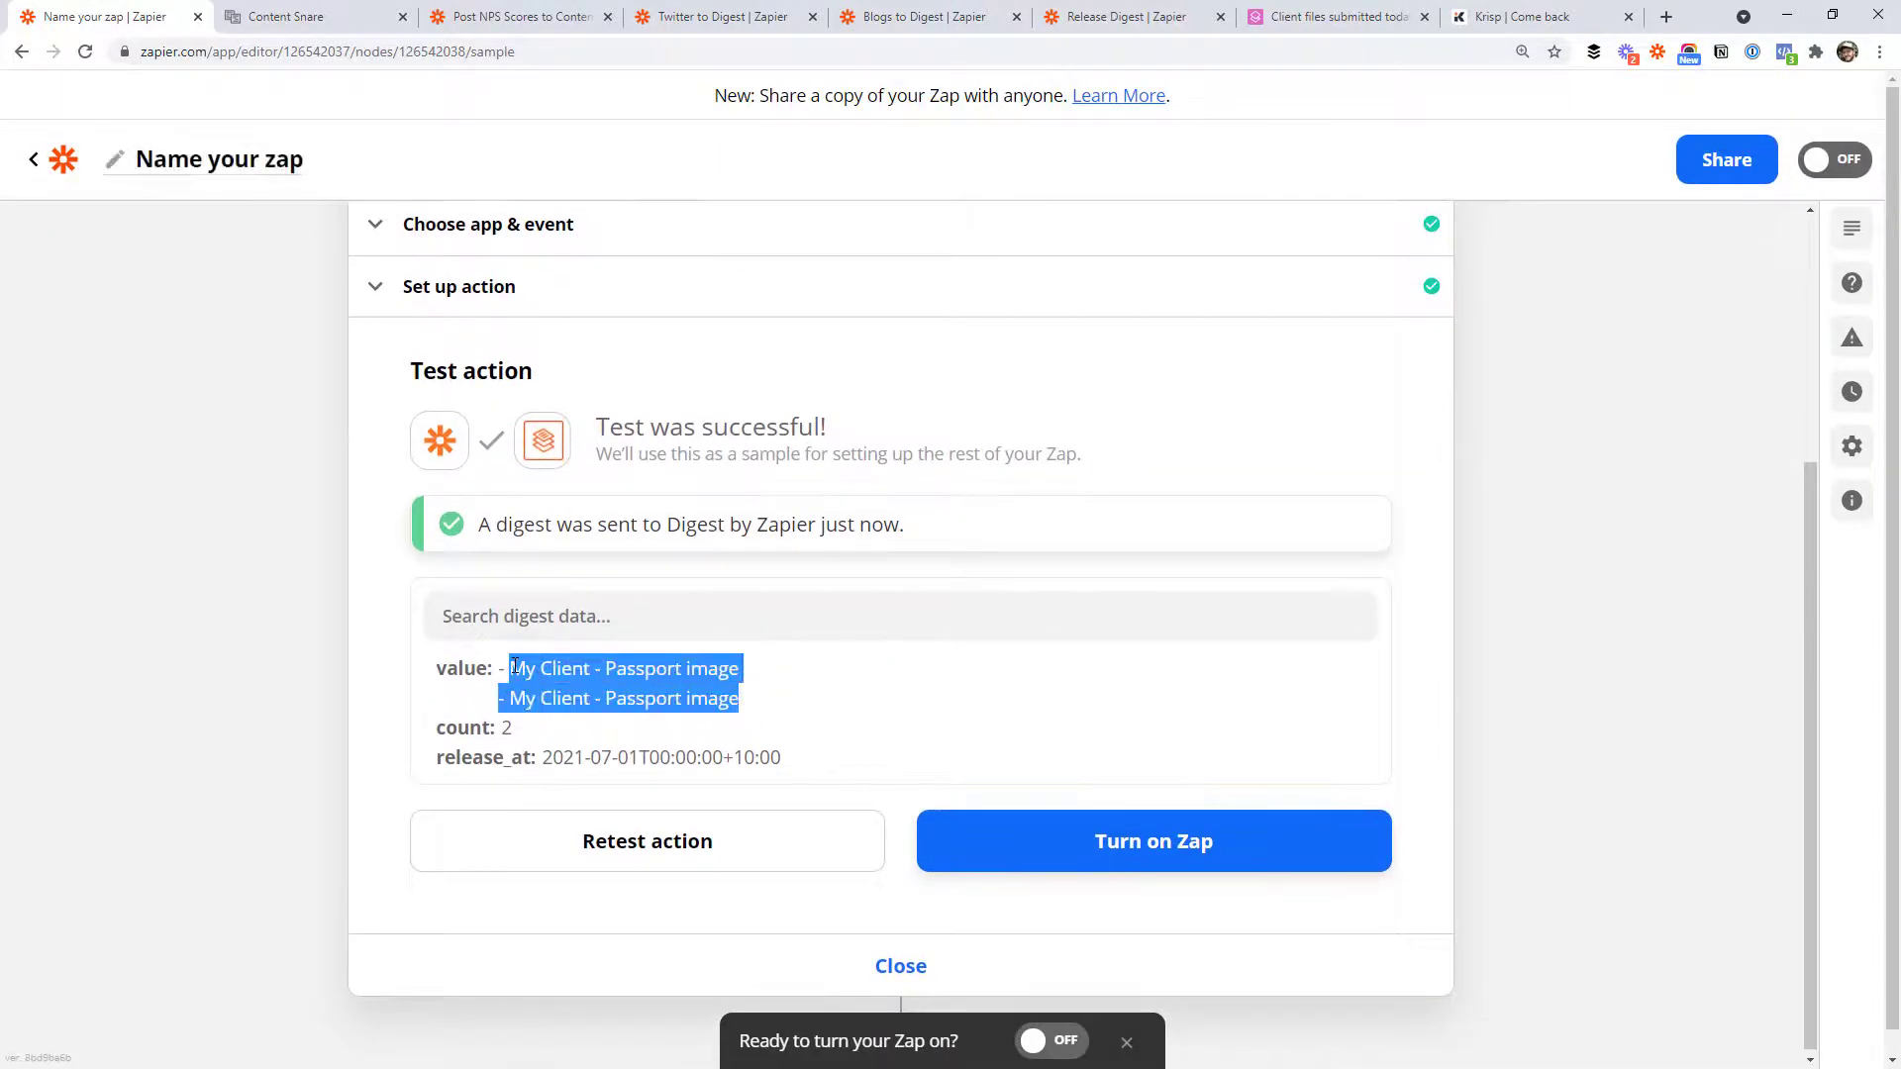
left_click(510, 666)
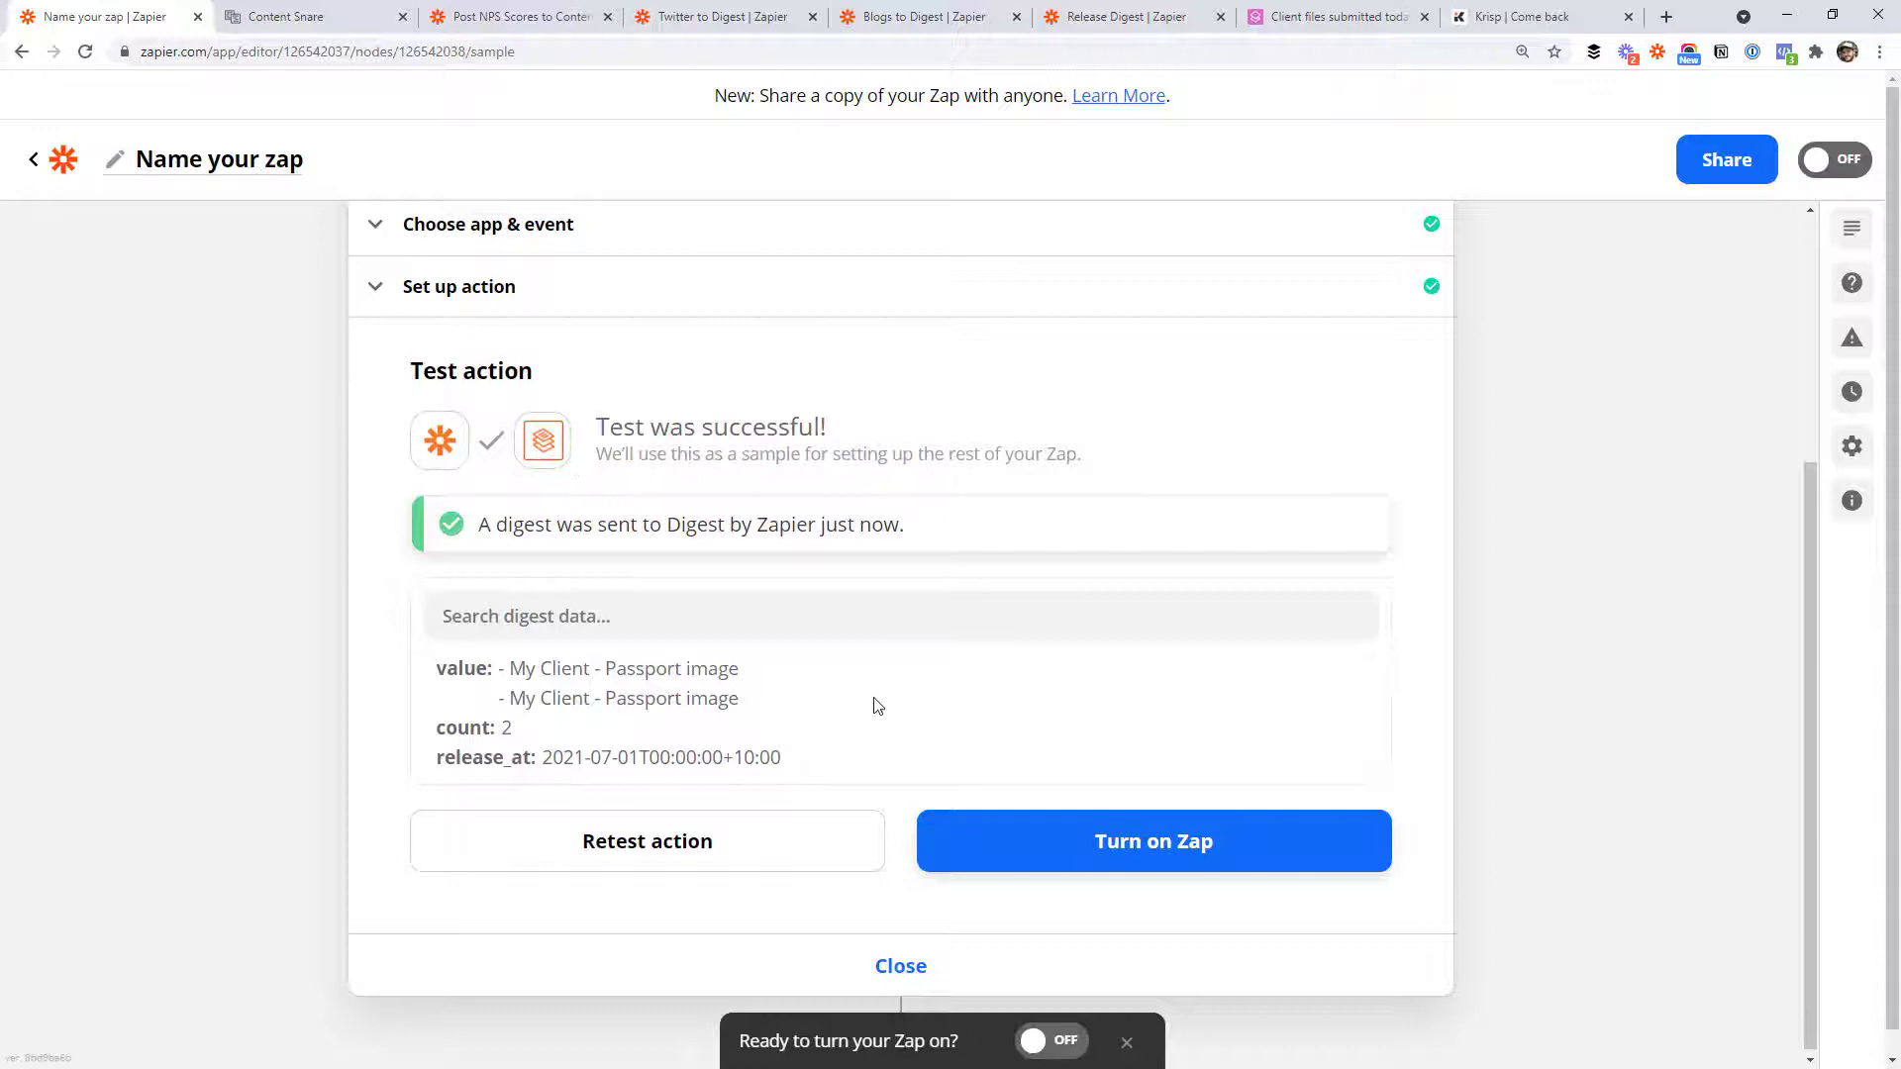
left_click_drag(741, 700, 509, 669)
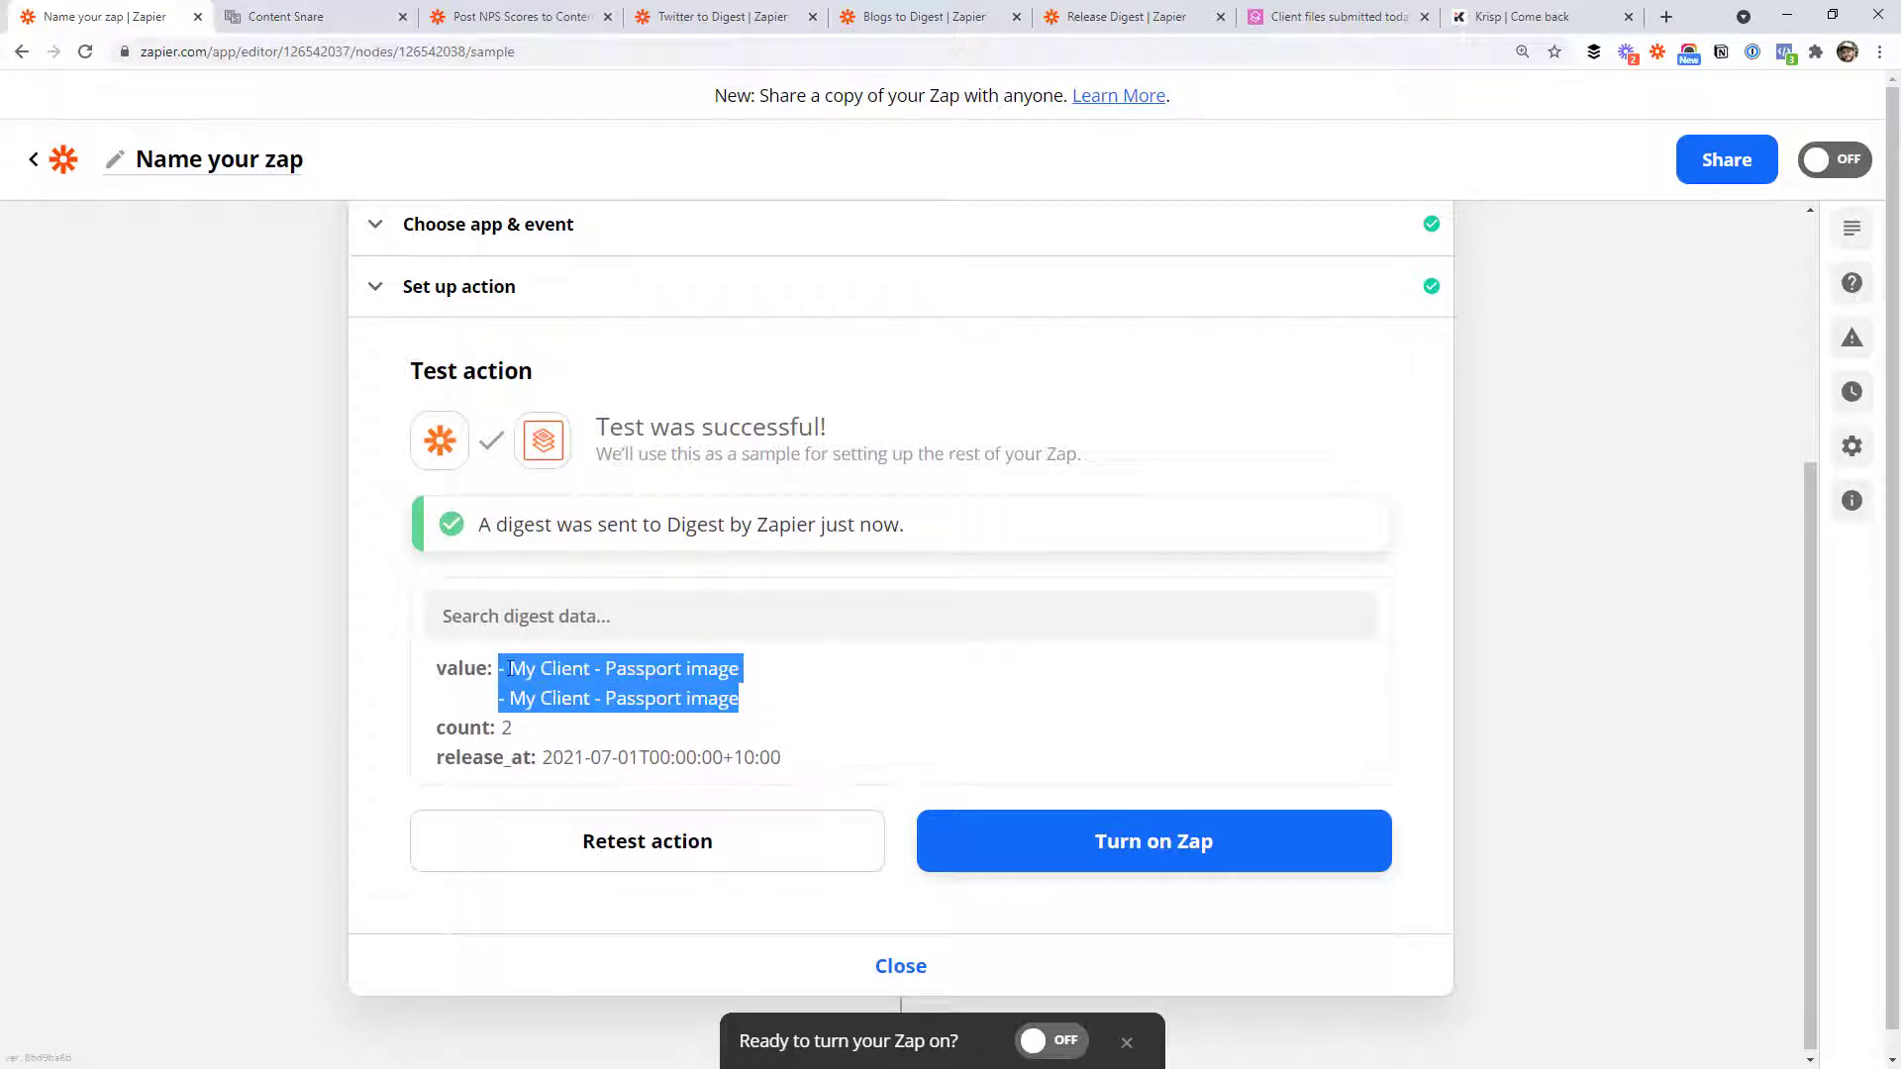
left_click(792, 706)
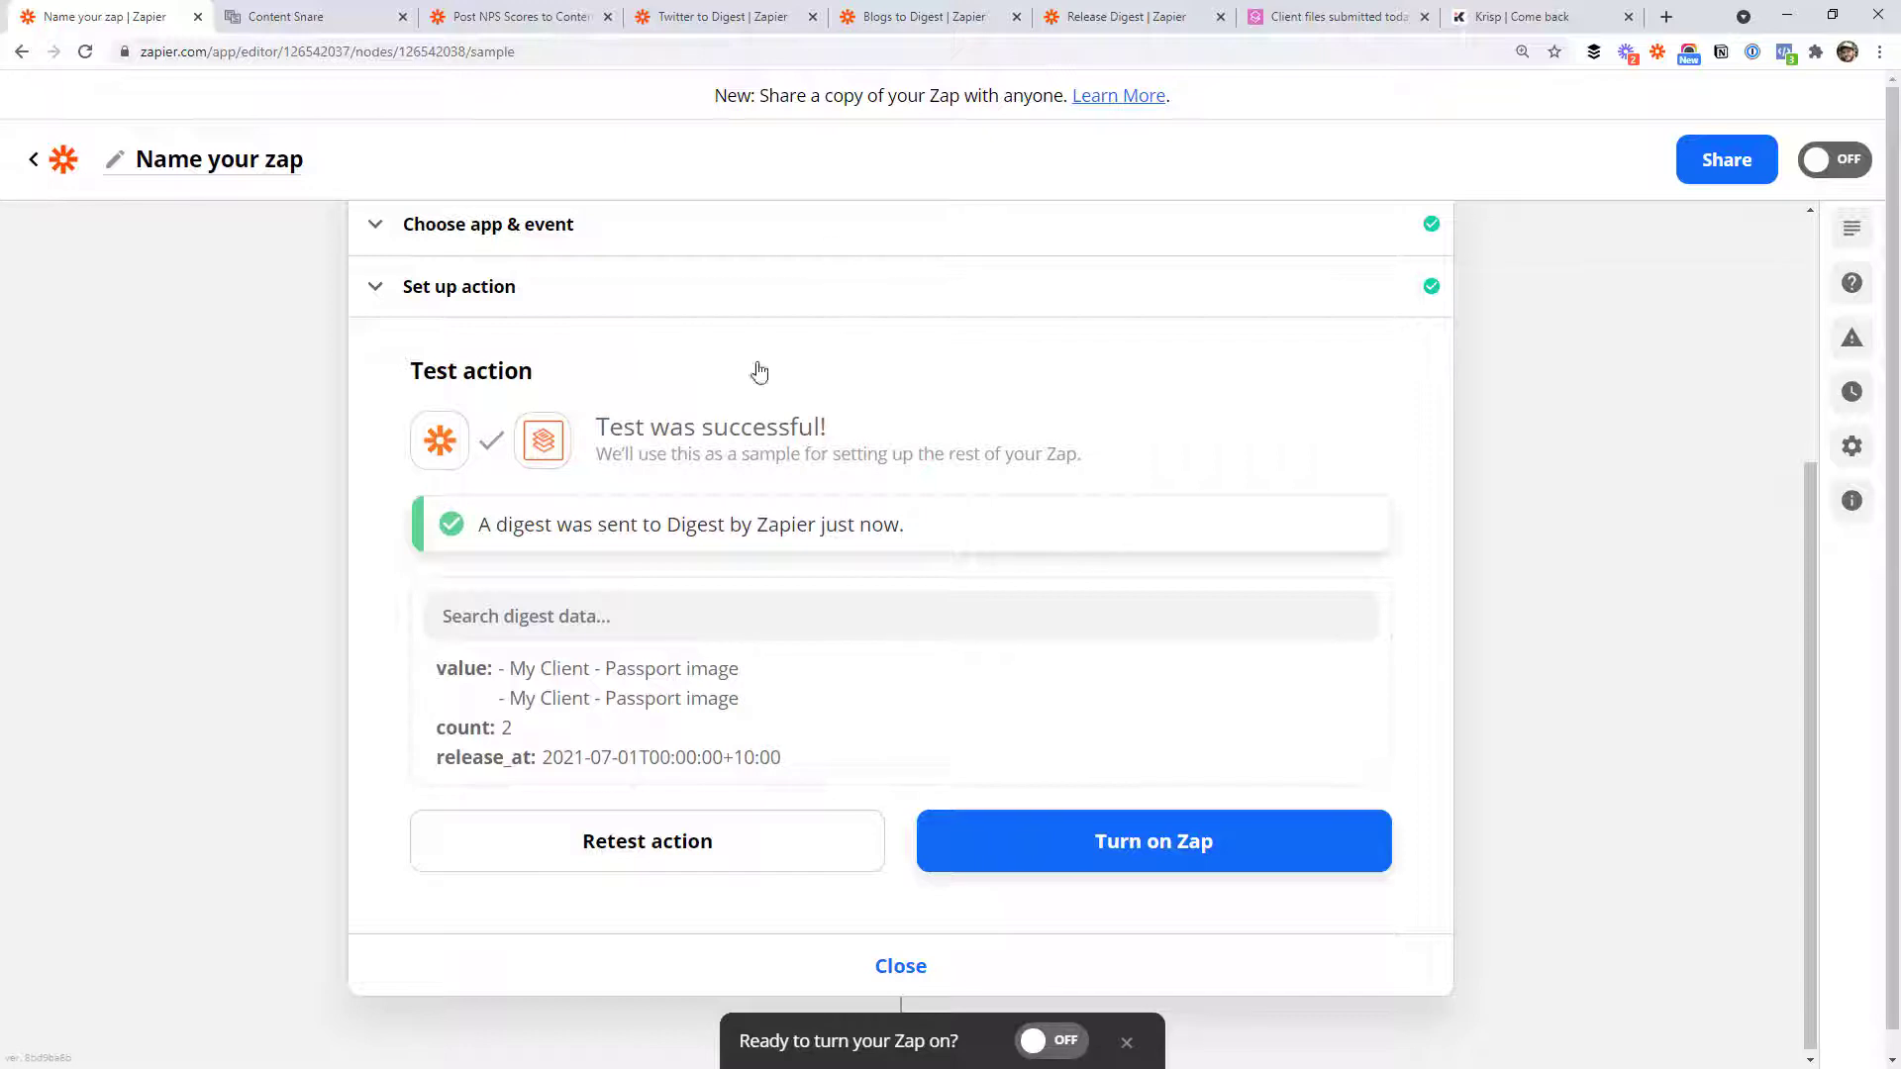
scroll(1574, 396, "up", 4)
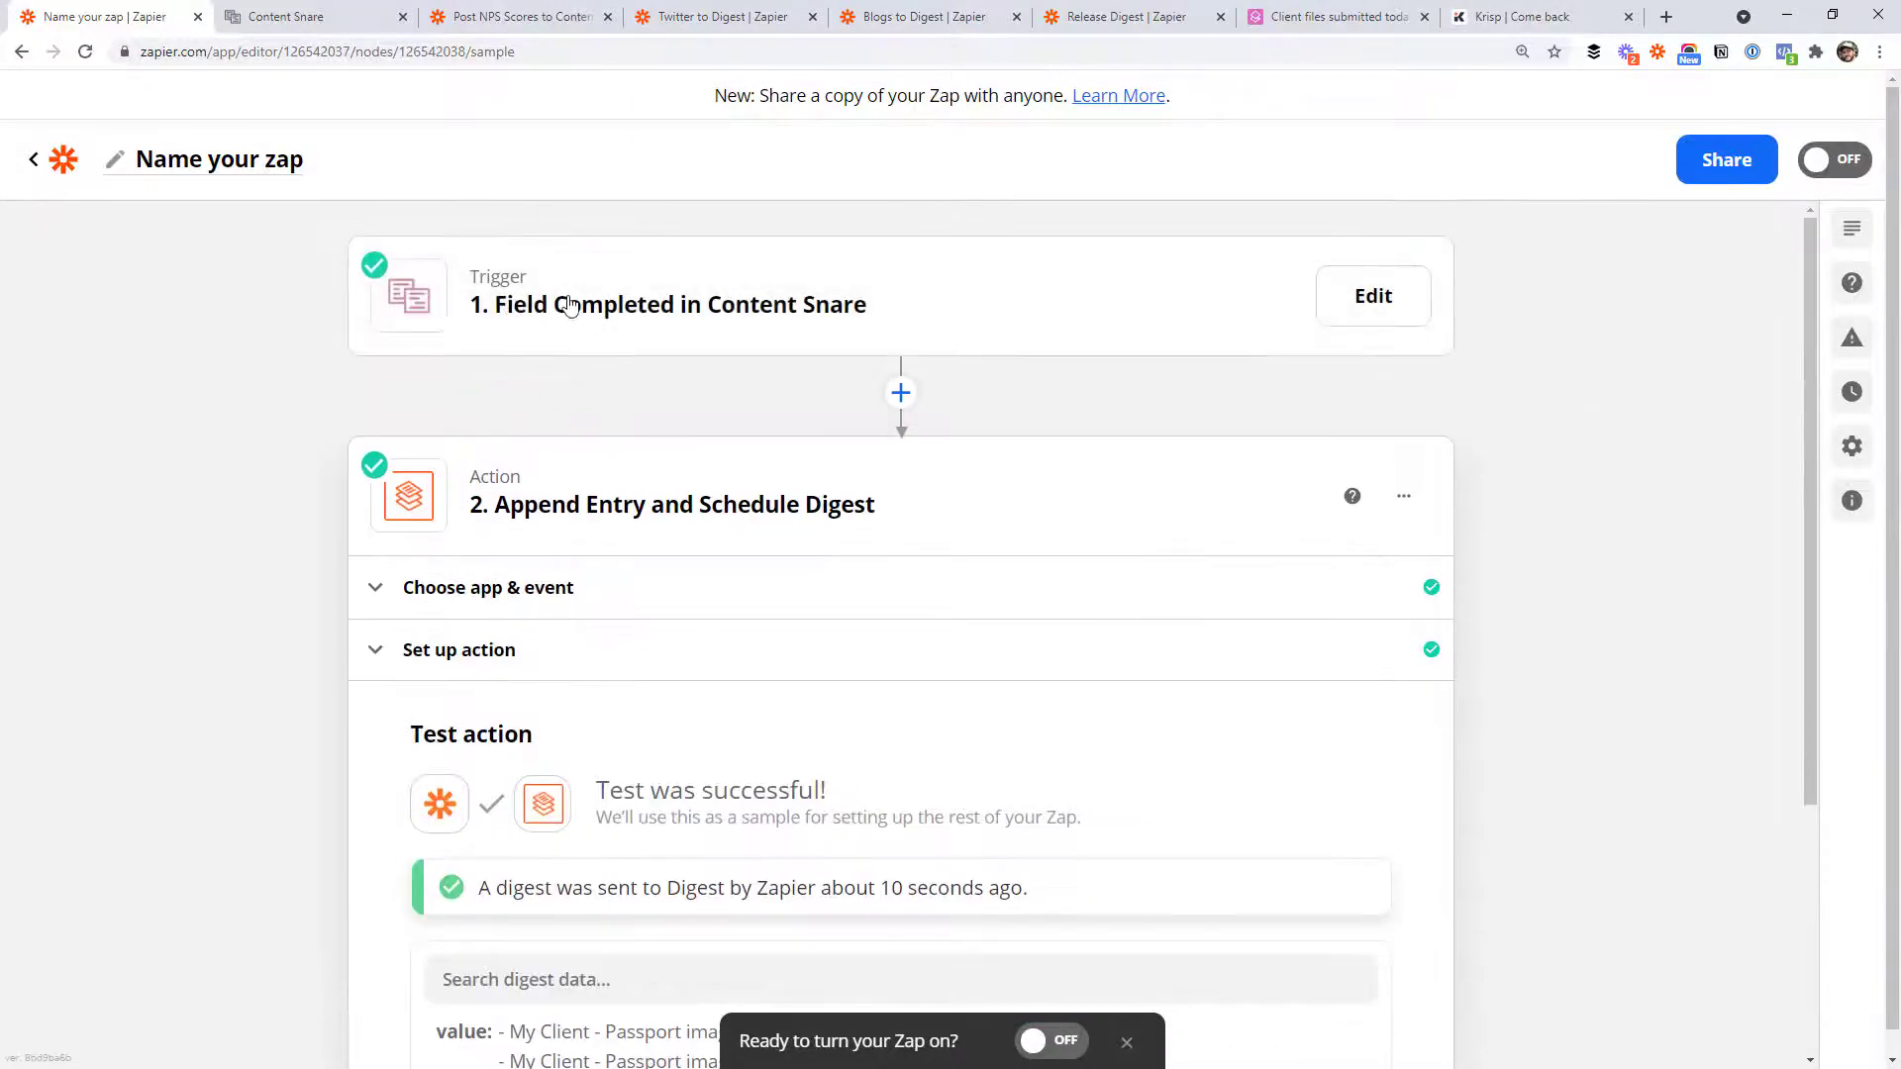
scroll(397, 367, "down", 4)
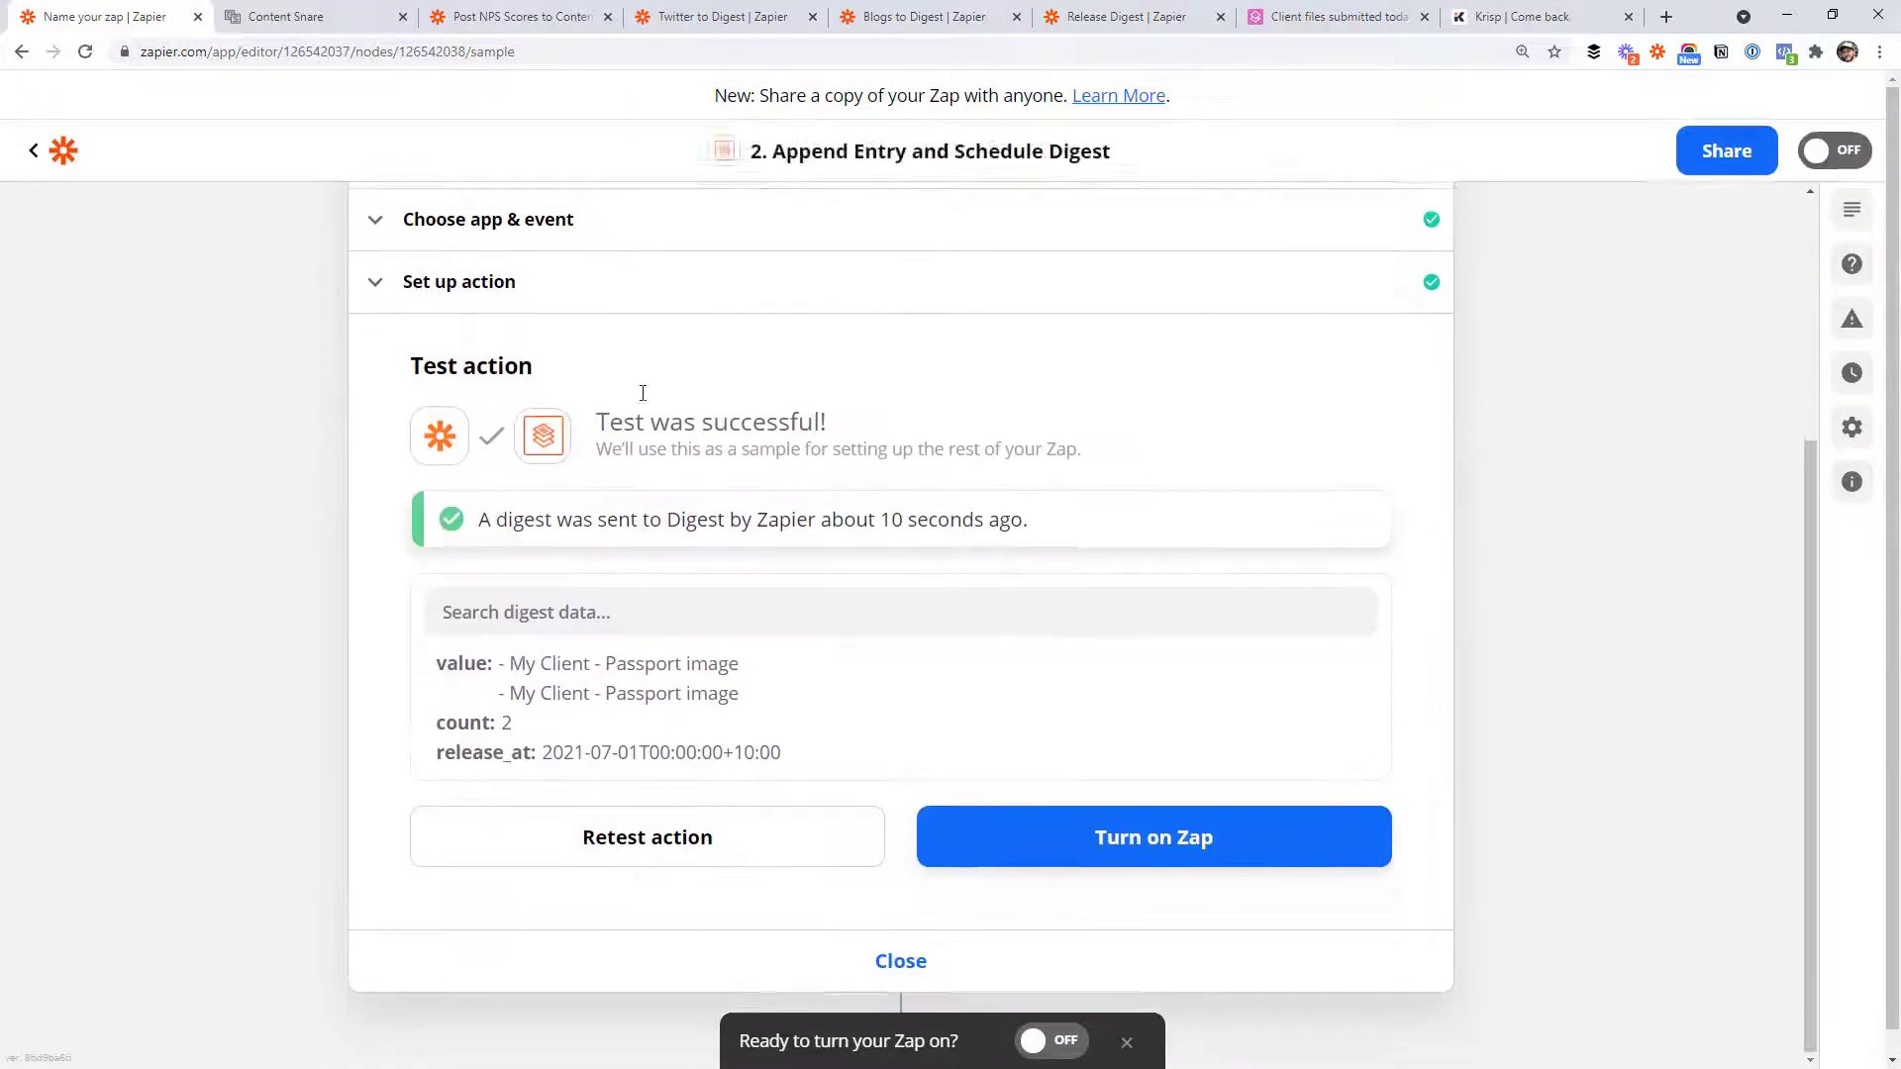
triple_click(730, 688)
left_click(735, 721)
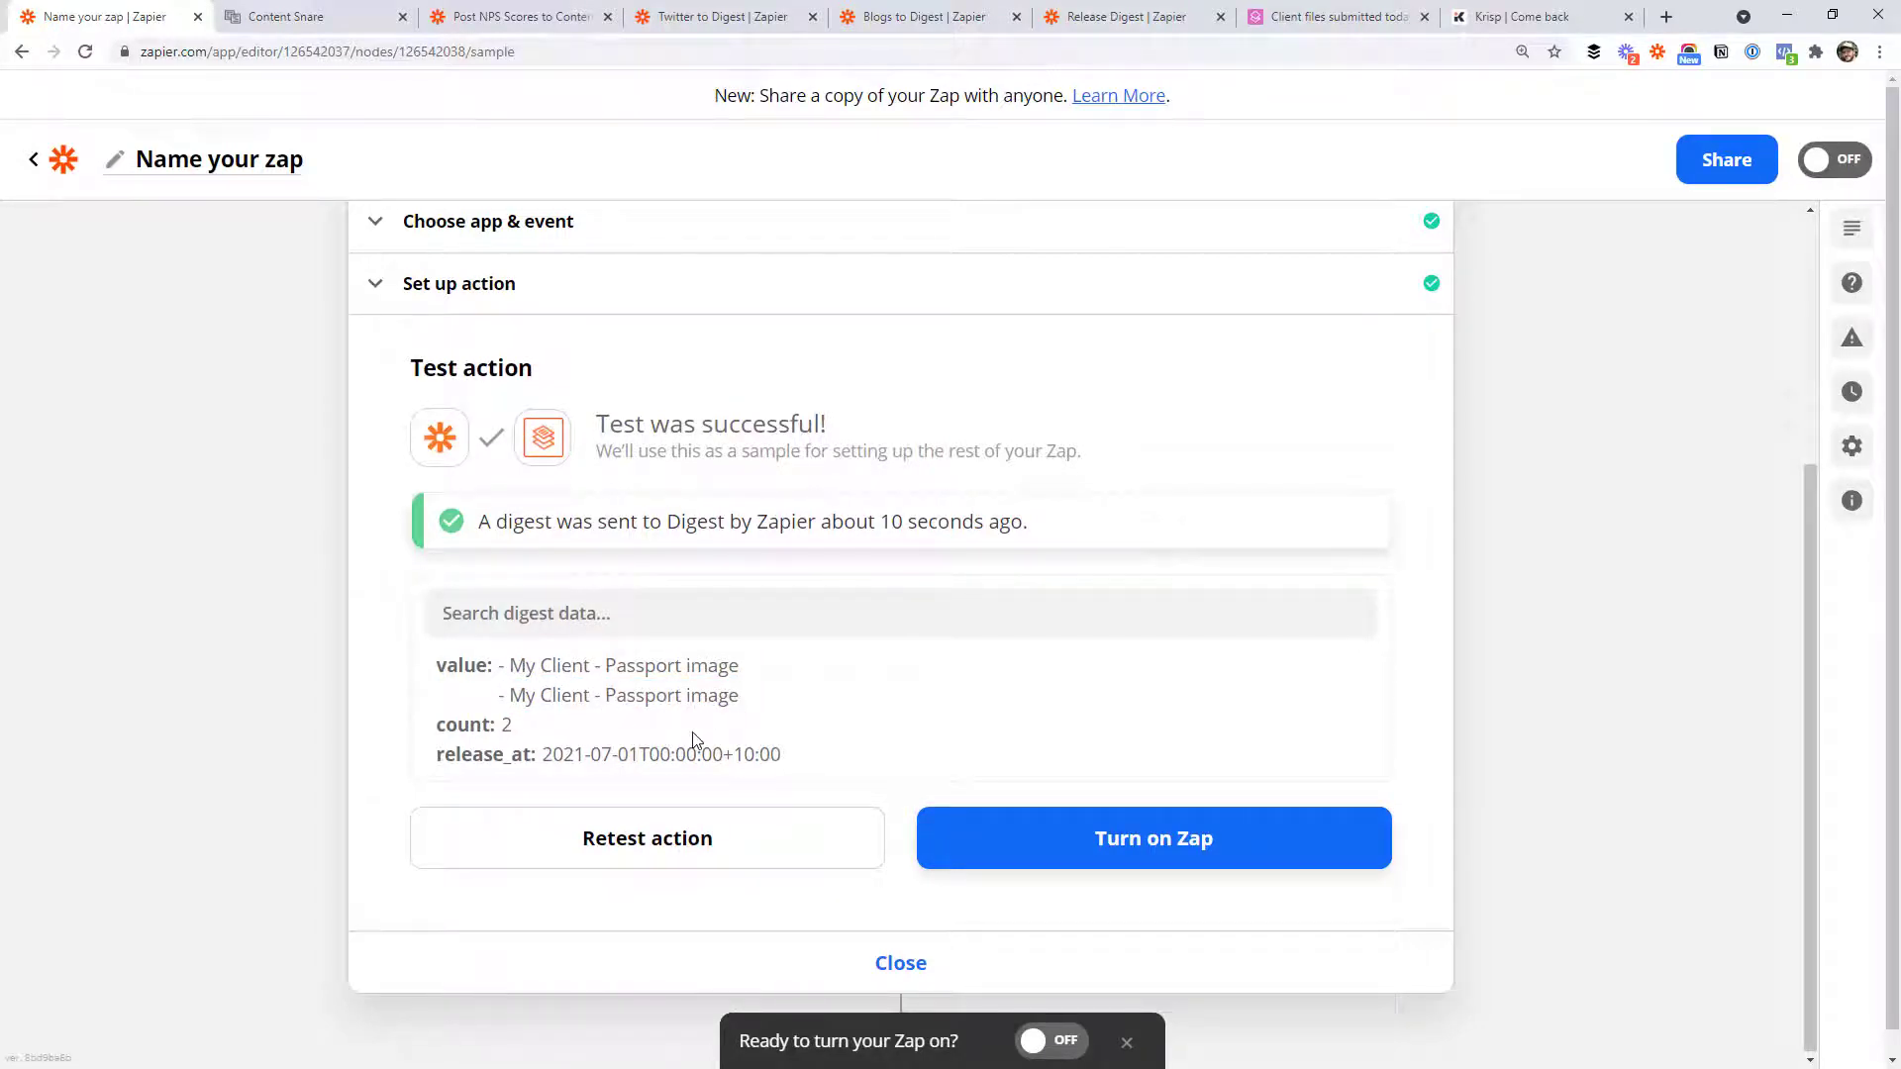
Step: Add a third step using Email by Zapier's Send Outbound Email event
left_click(901, 962)
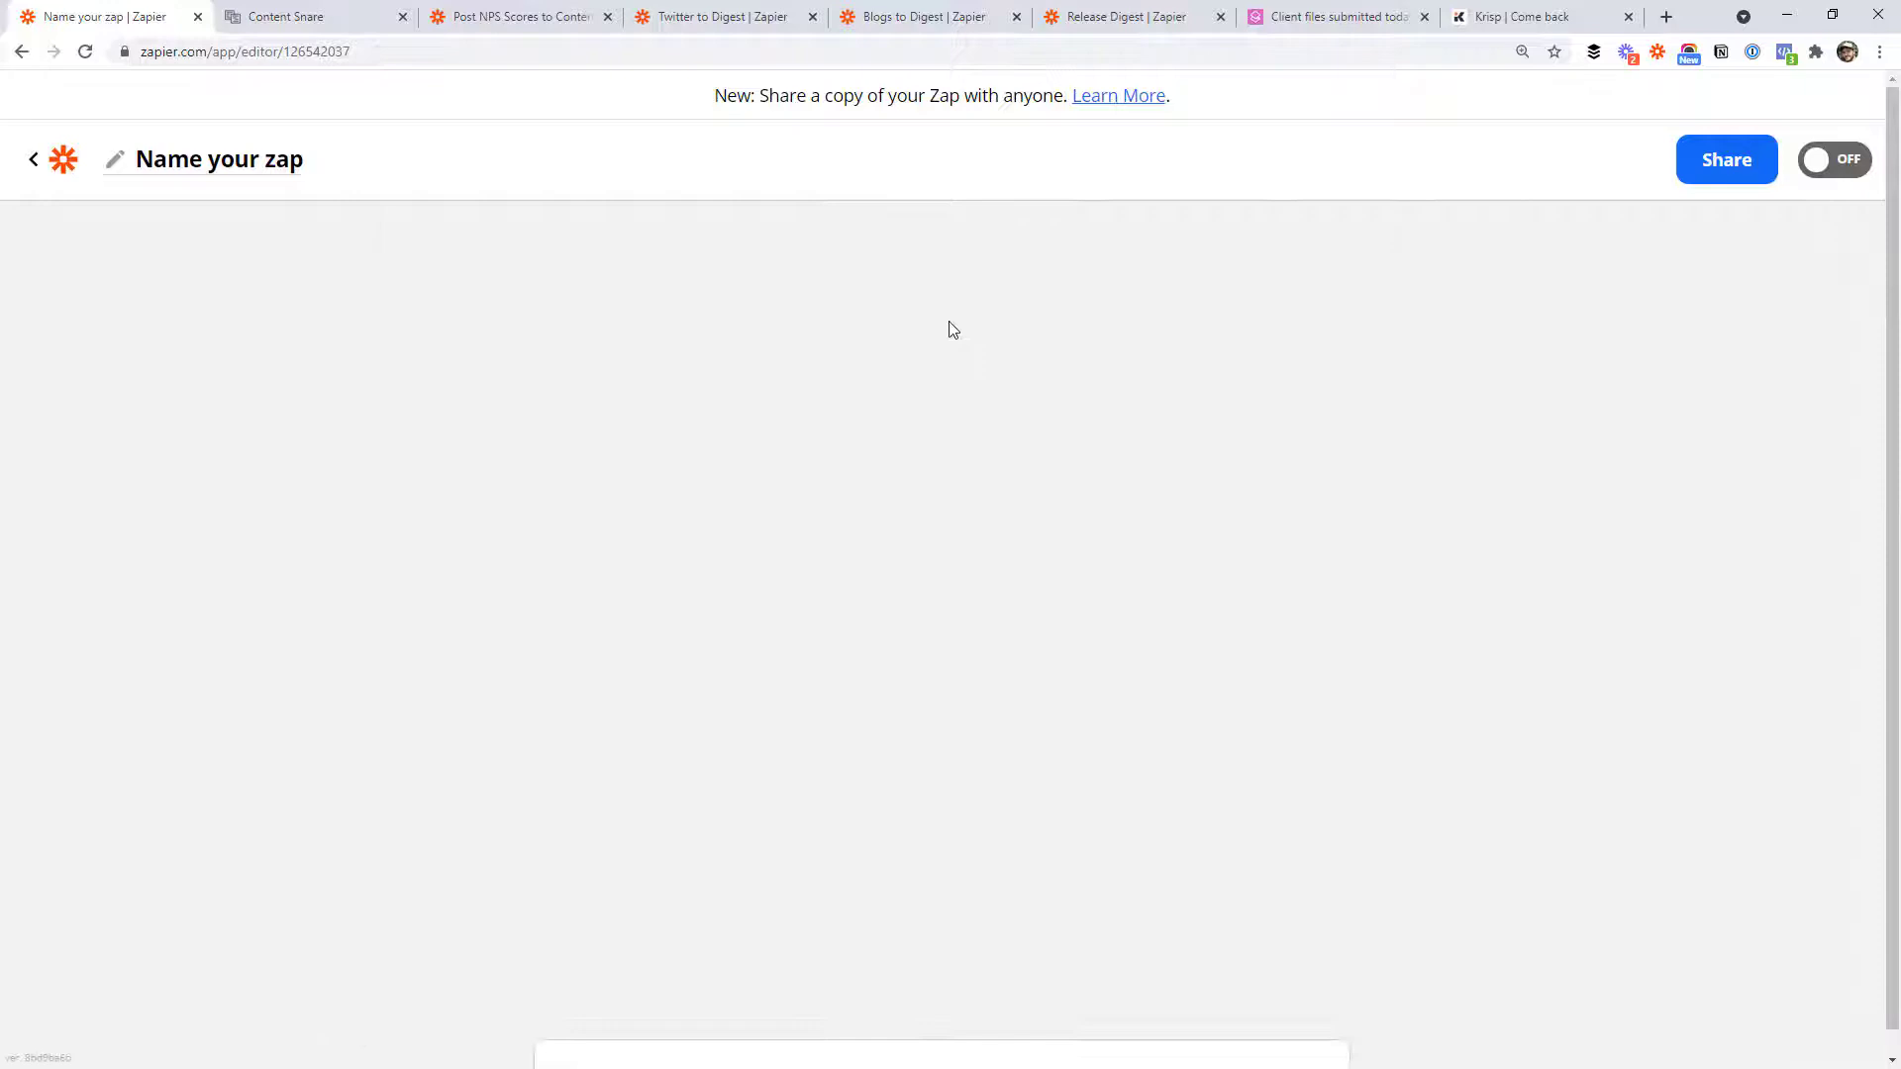
left_click(938, 693)
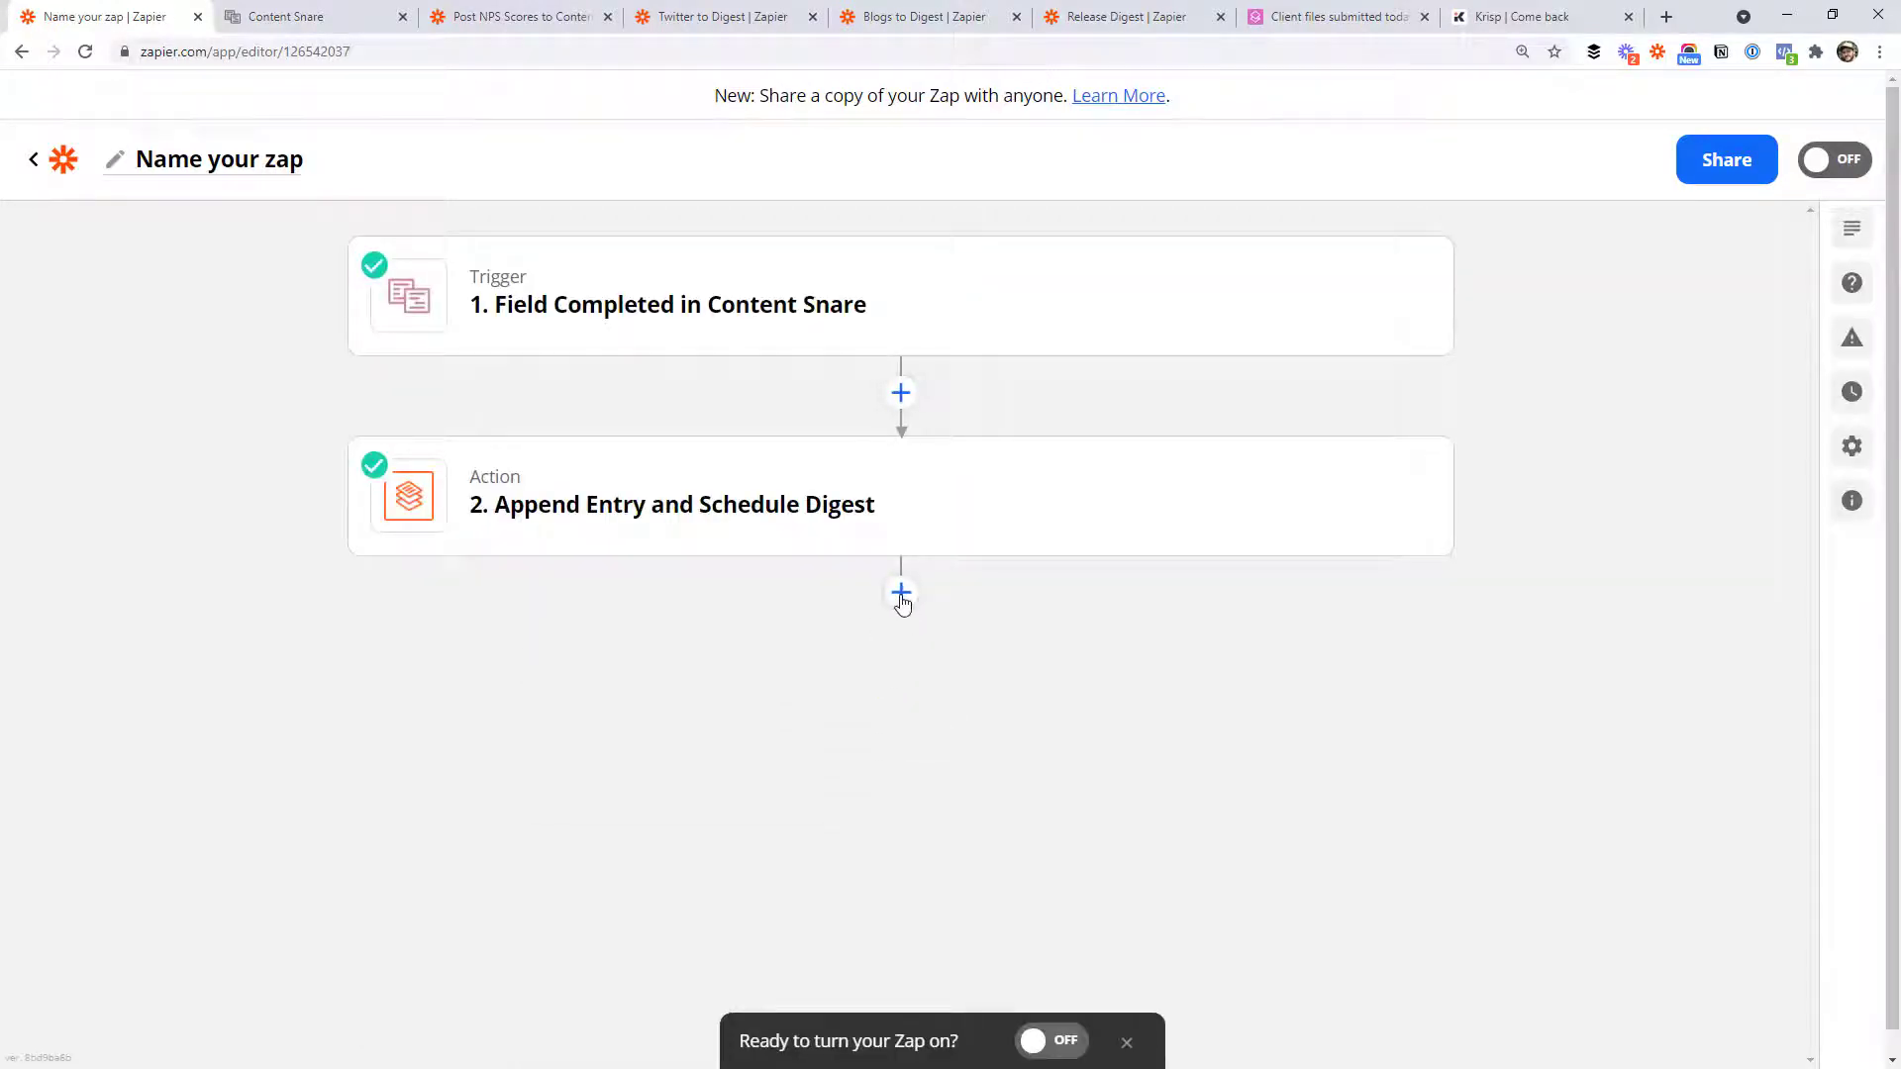
left_click(901, 594)
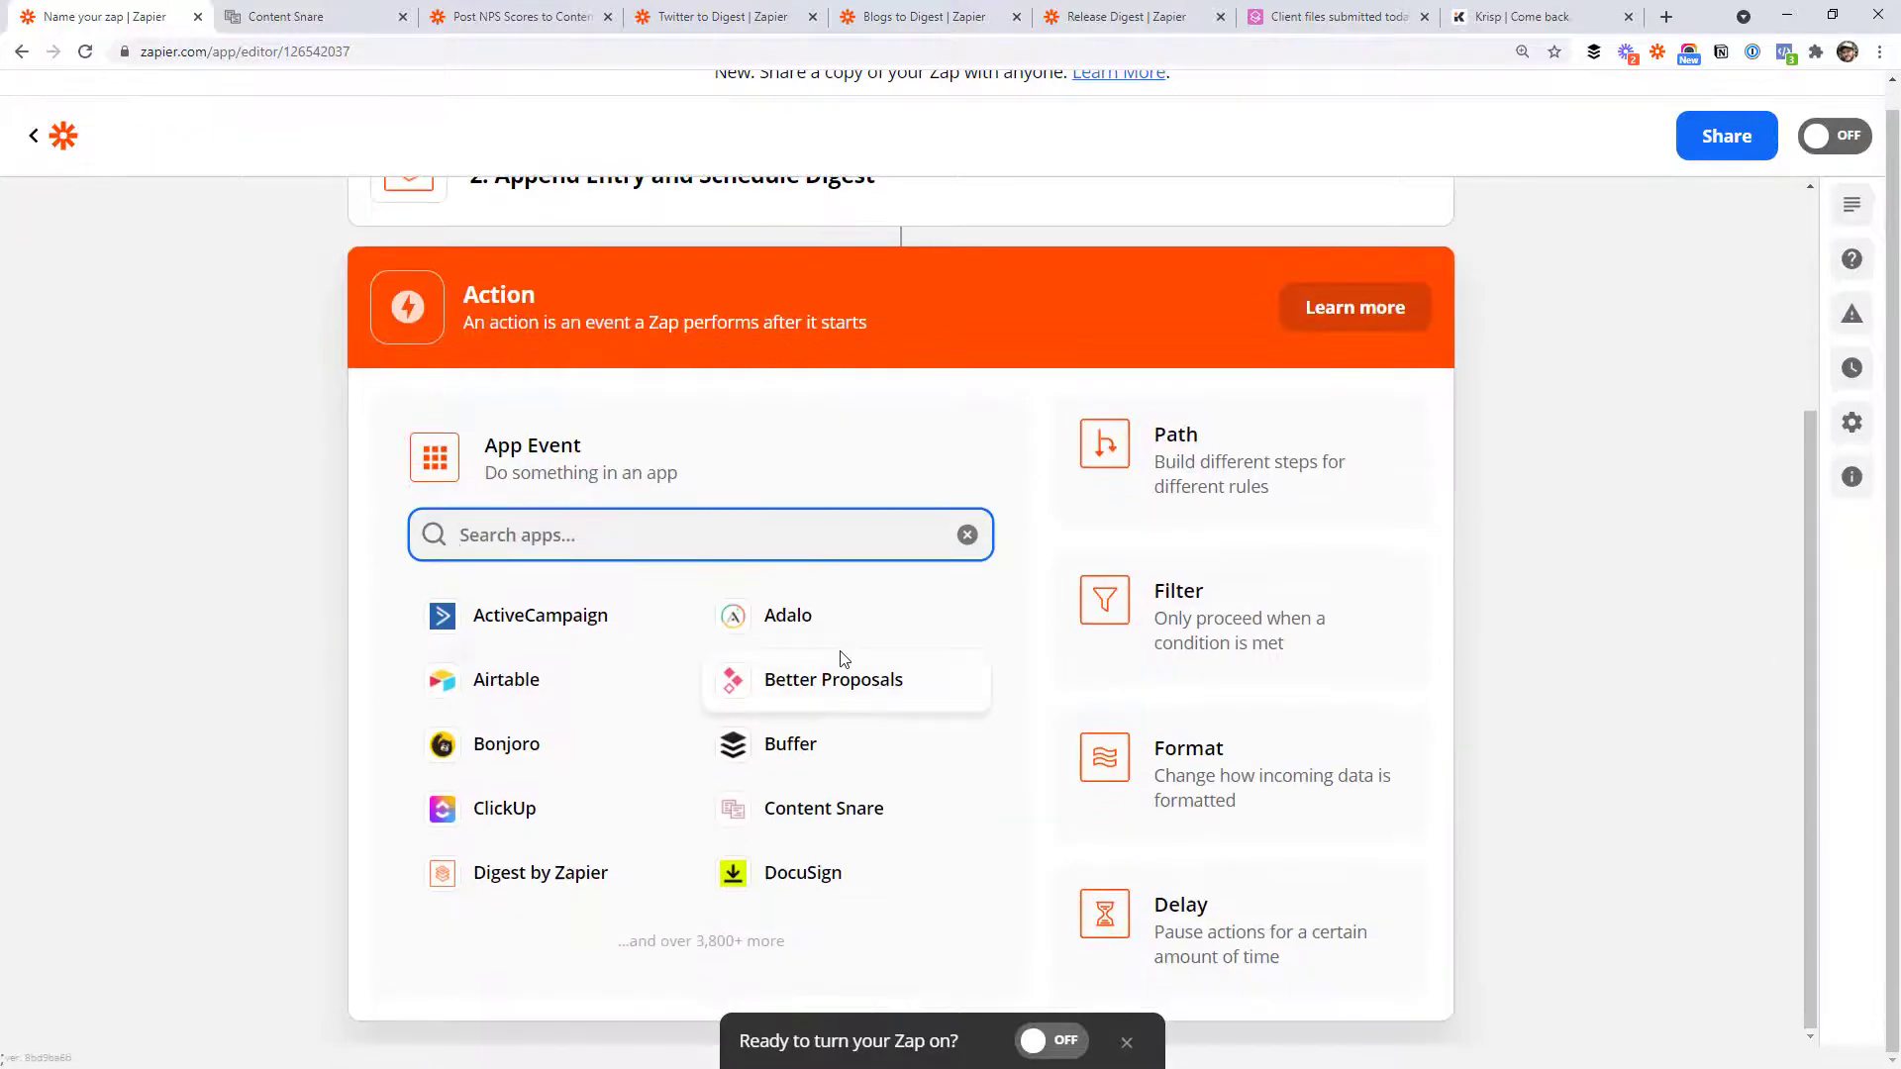
type("email")
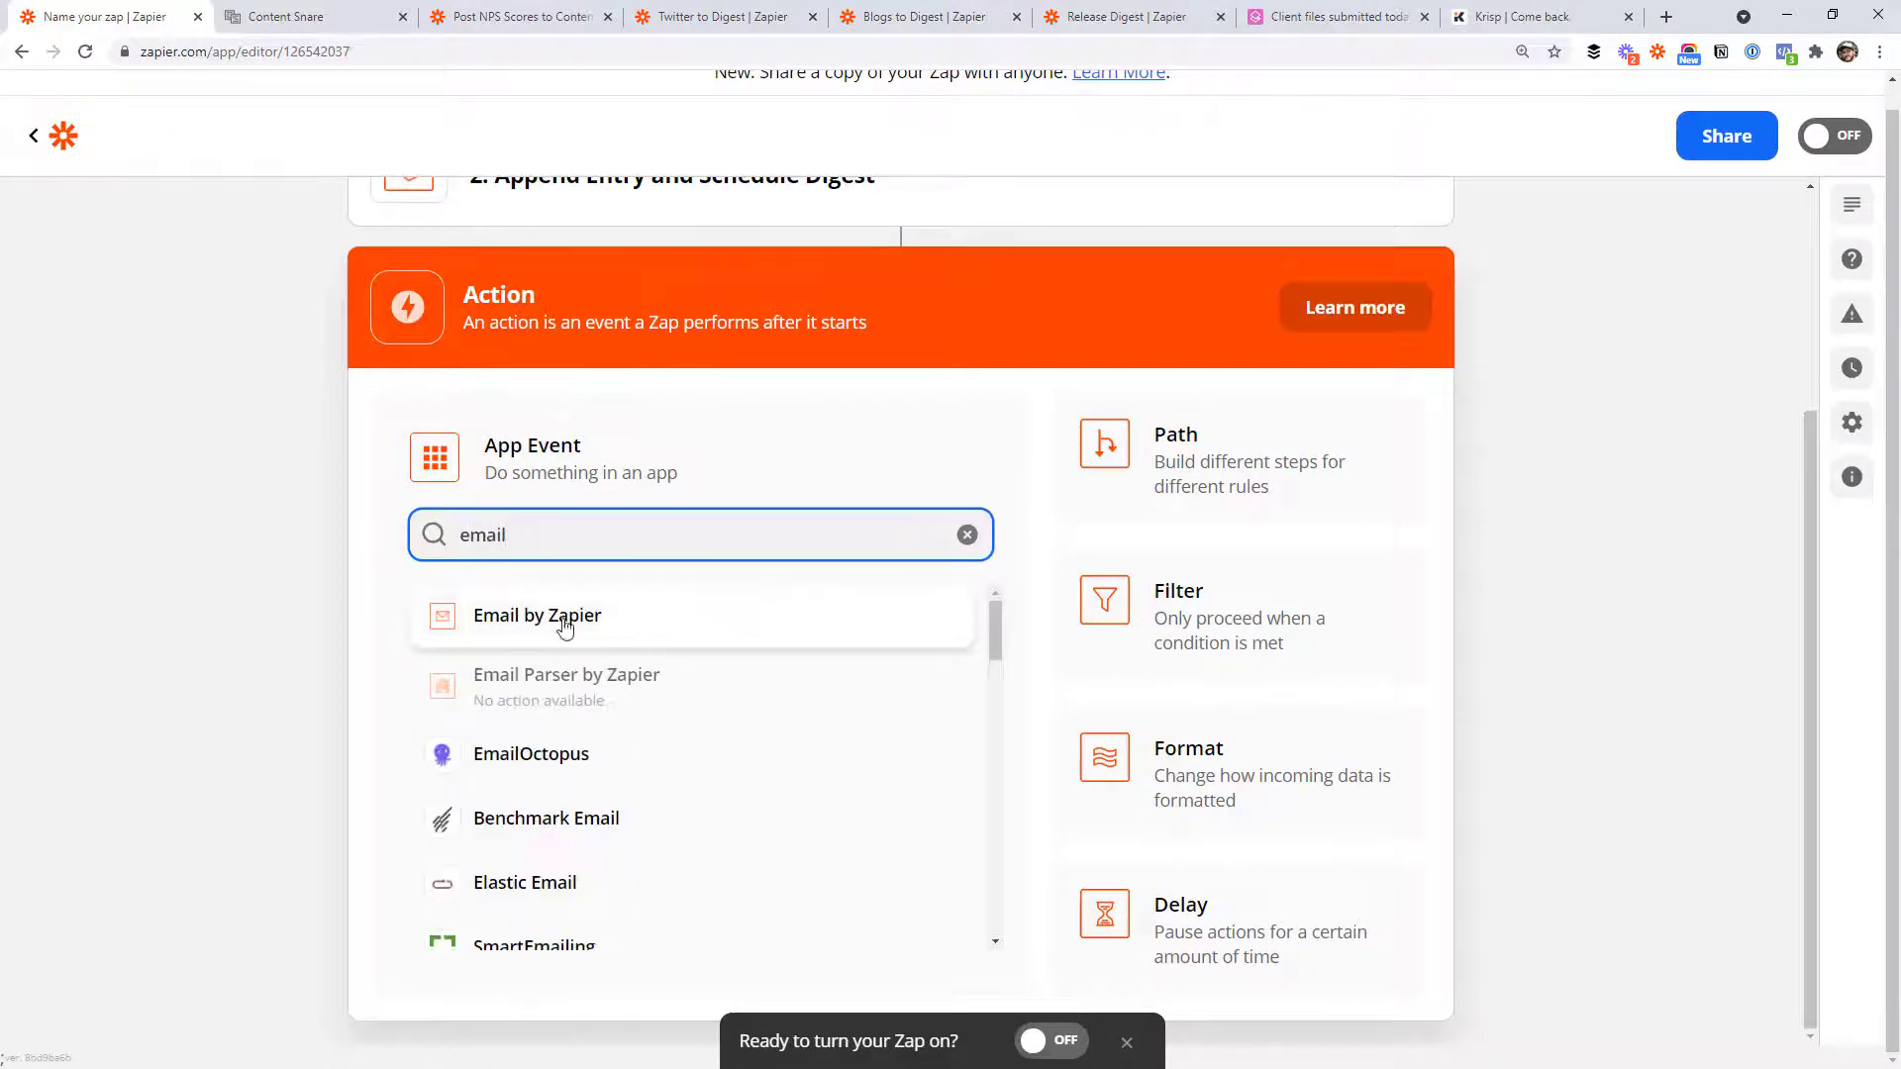
left_click(546, 620)
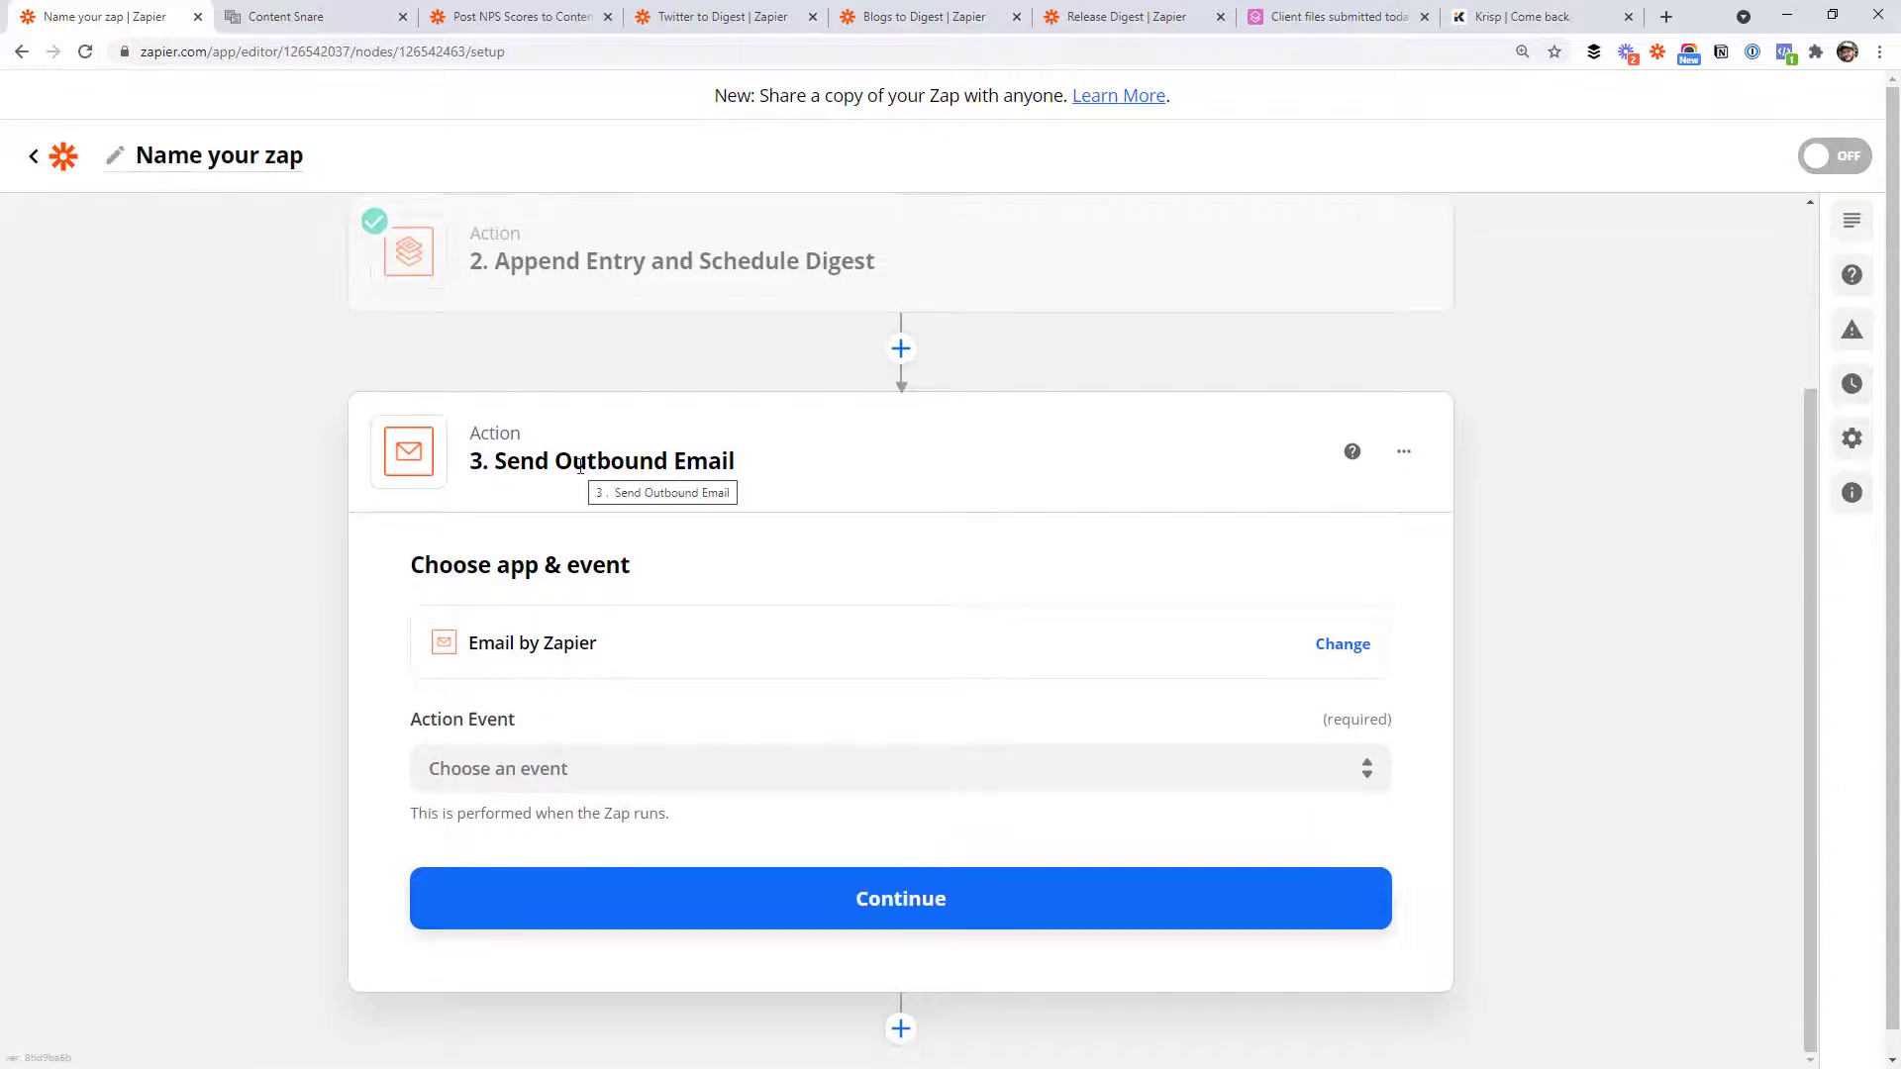
left_click(525, 745)
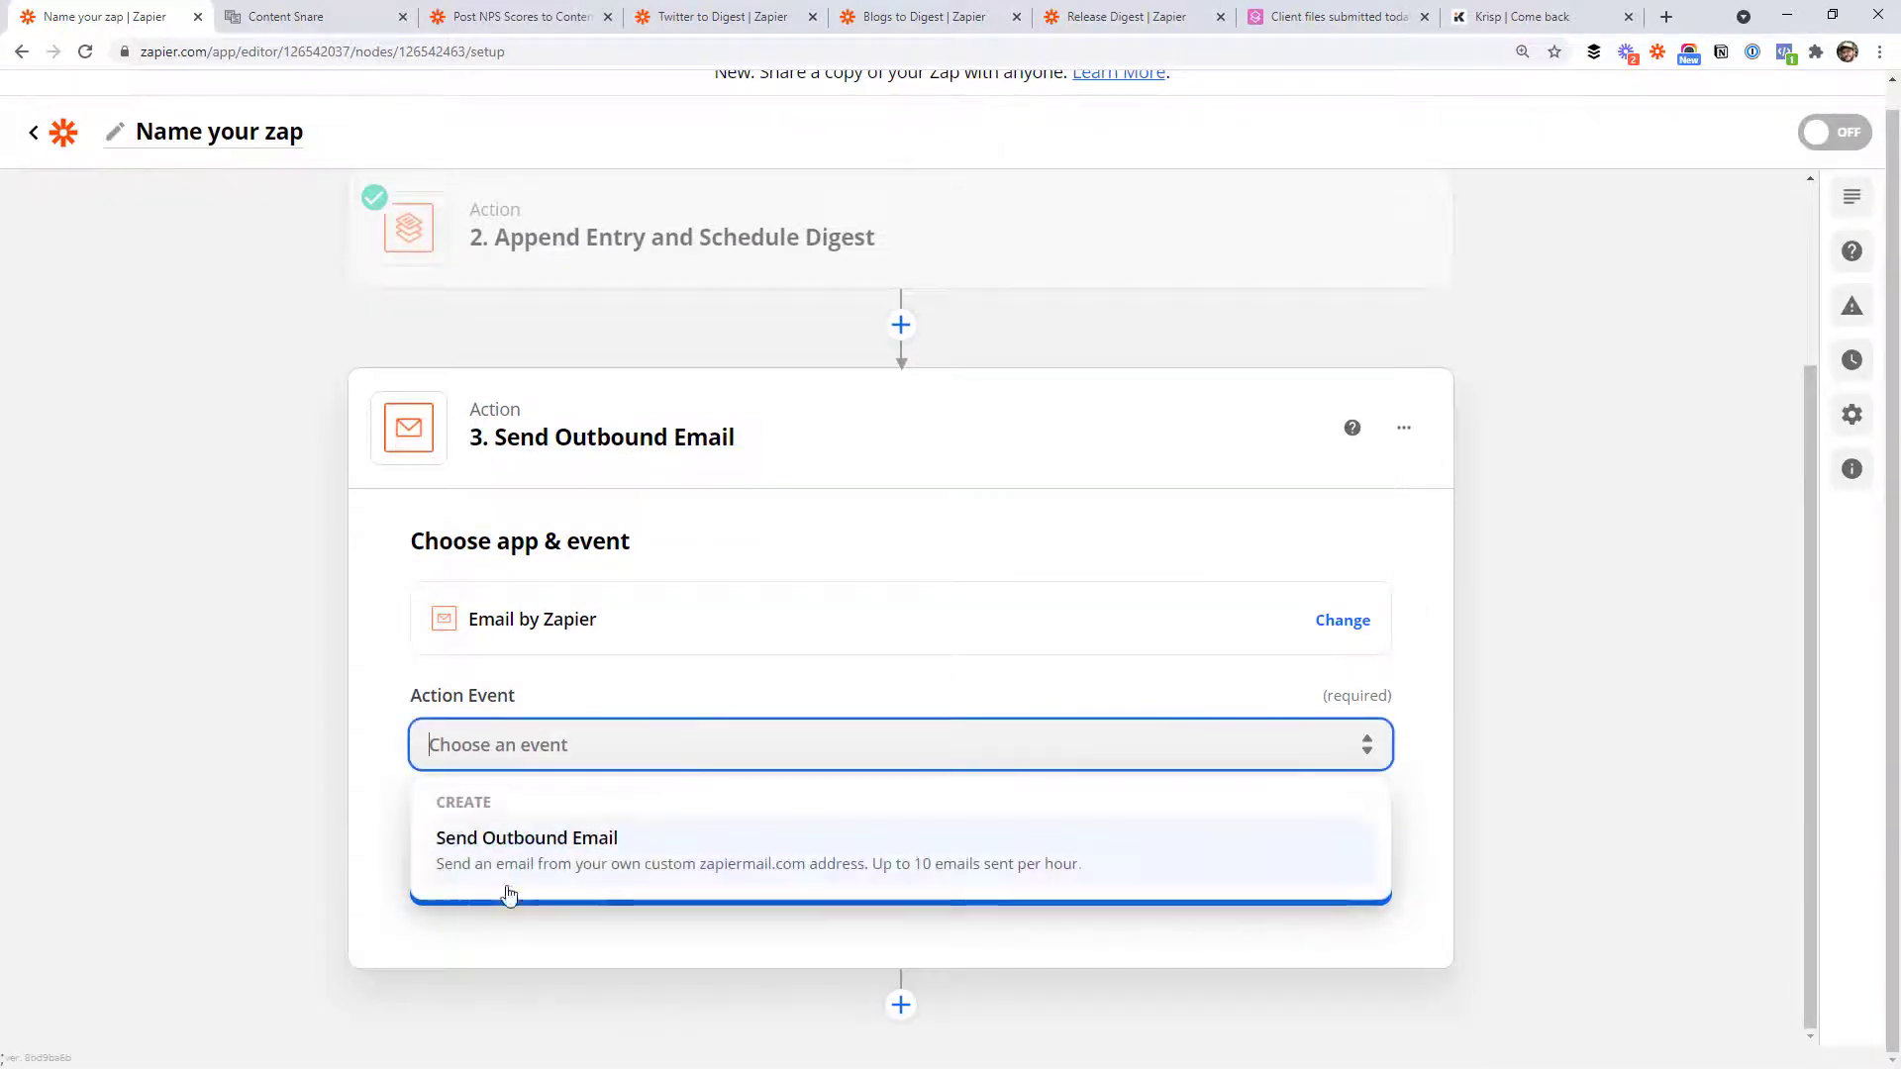
left_click(687, 868)
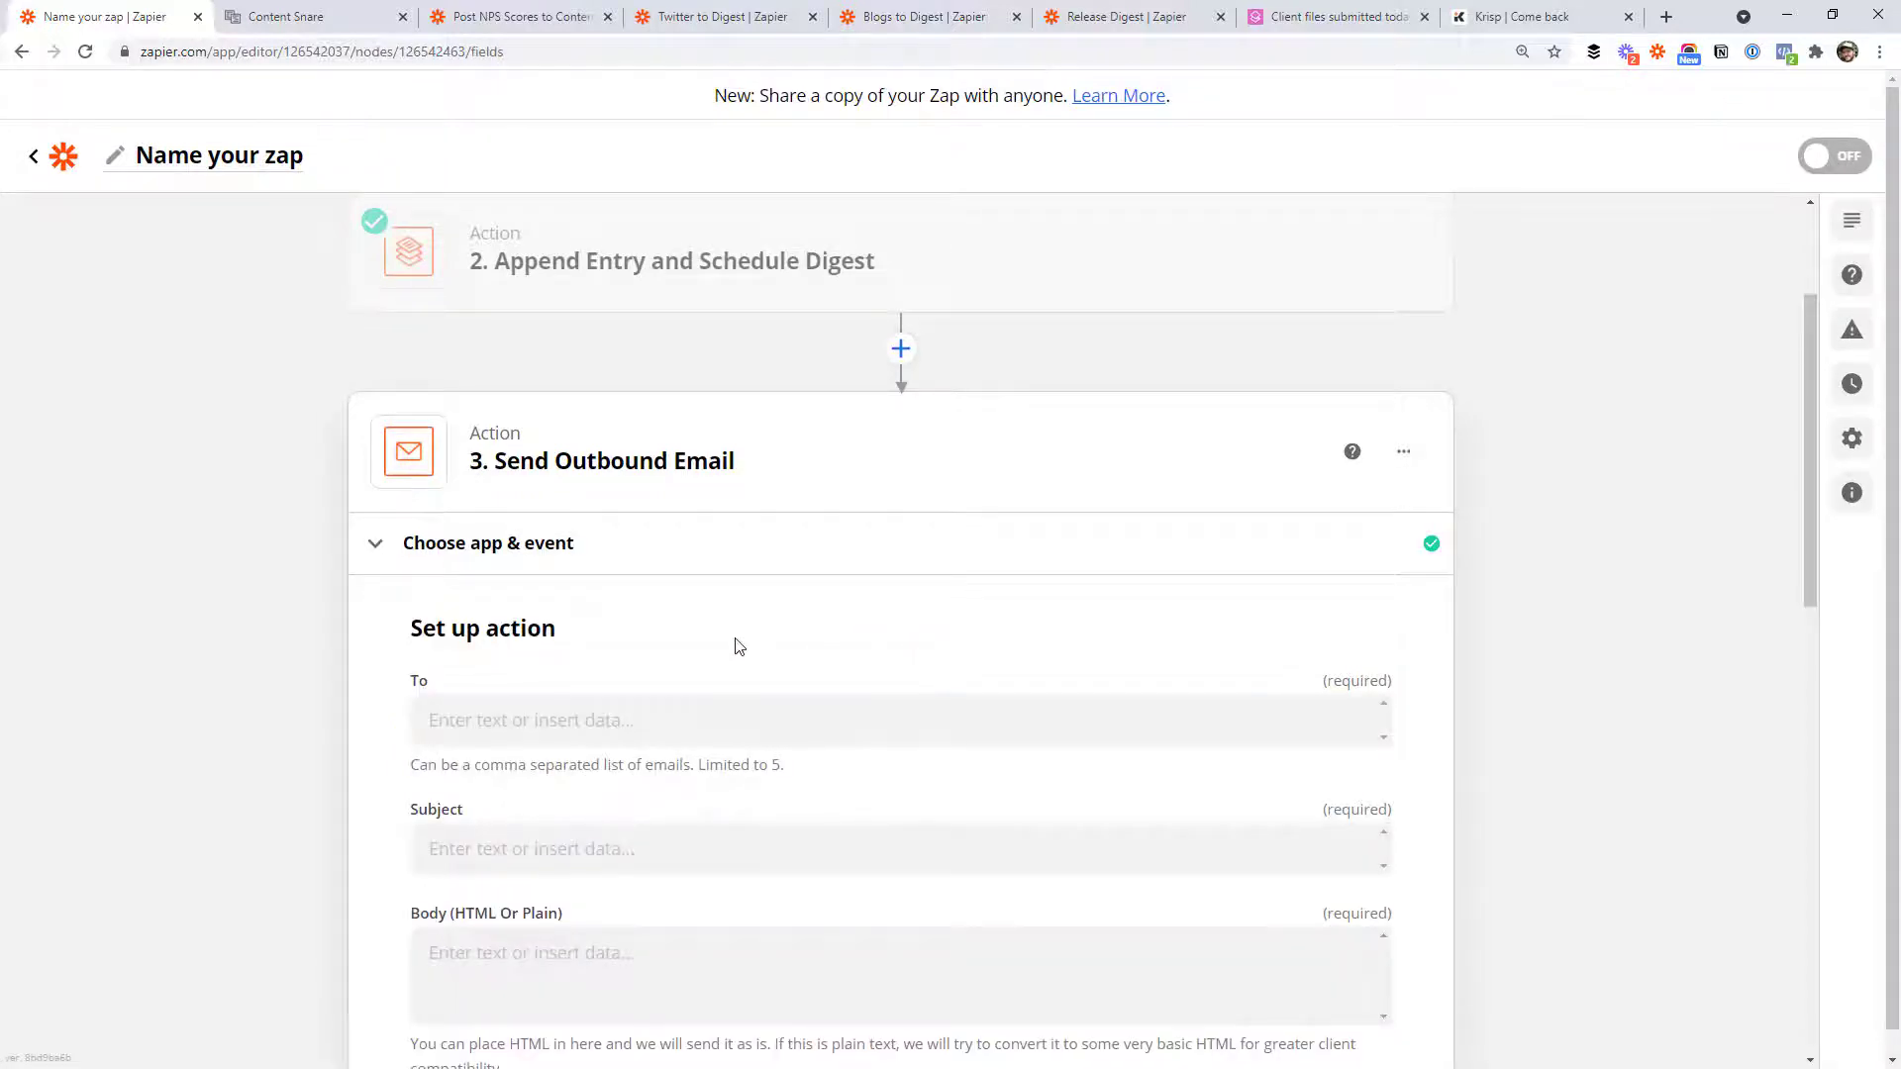
Step: Fill in the recipient's e-mail address and set the subject to 'Documents received today'
scroll(736, 646, "down", 3)
left_click(637, 425)
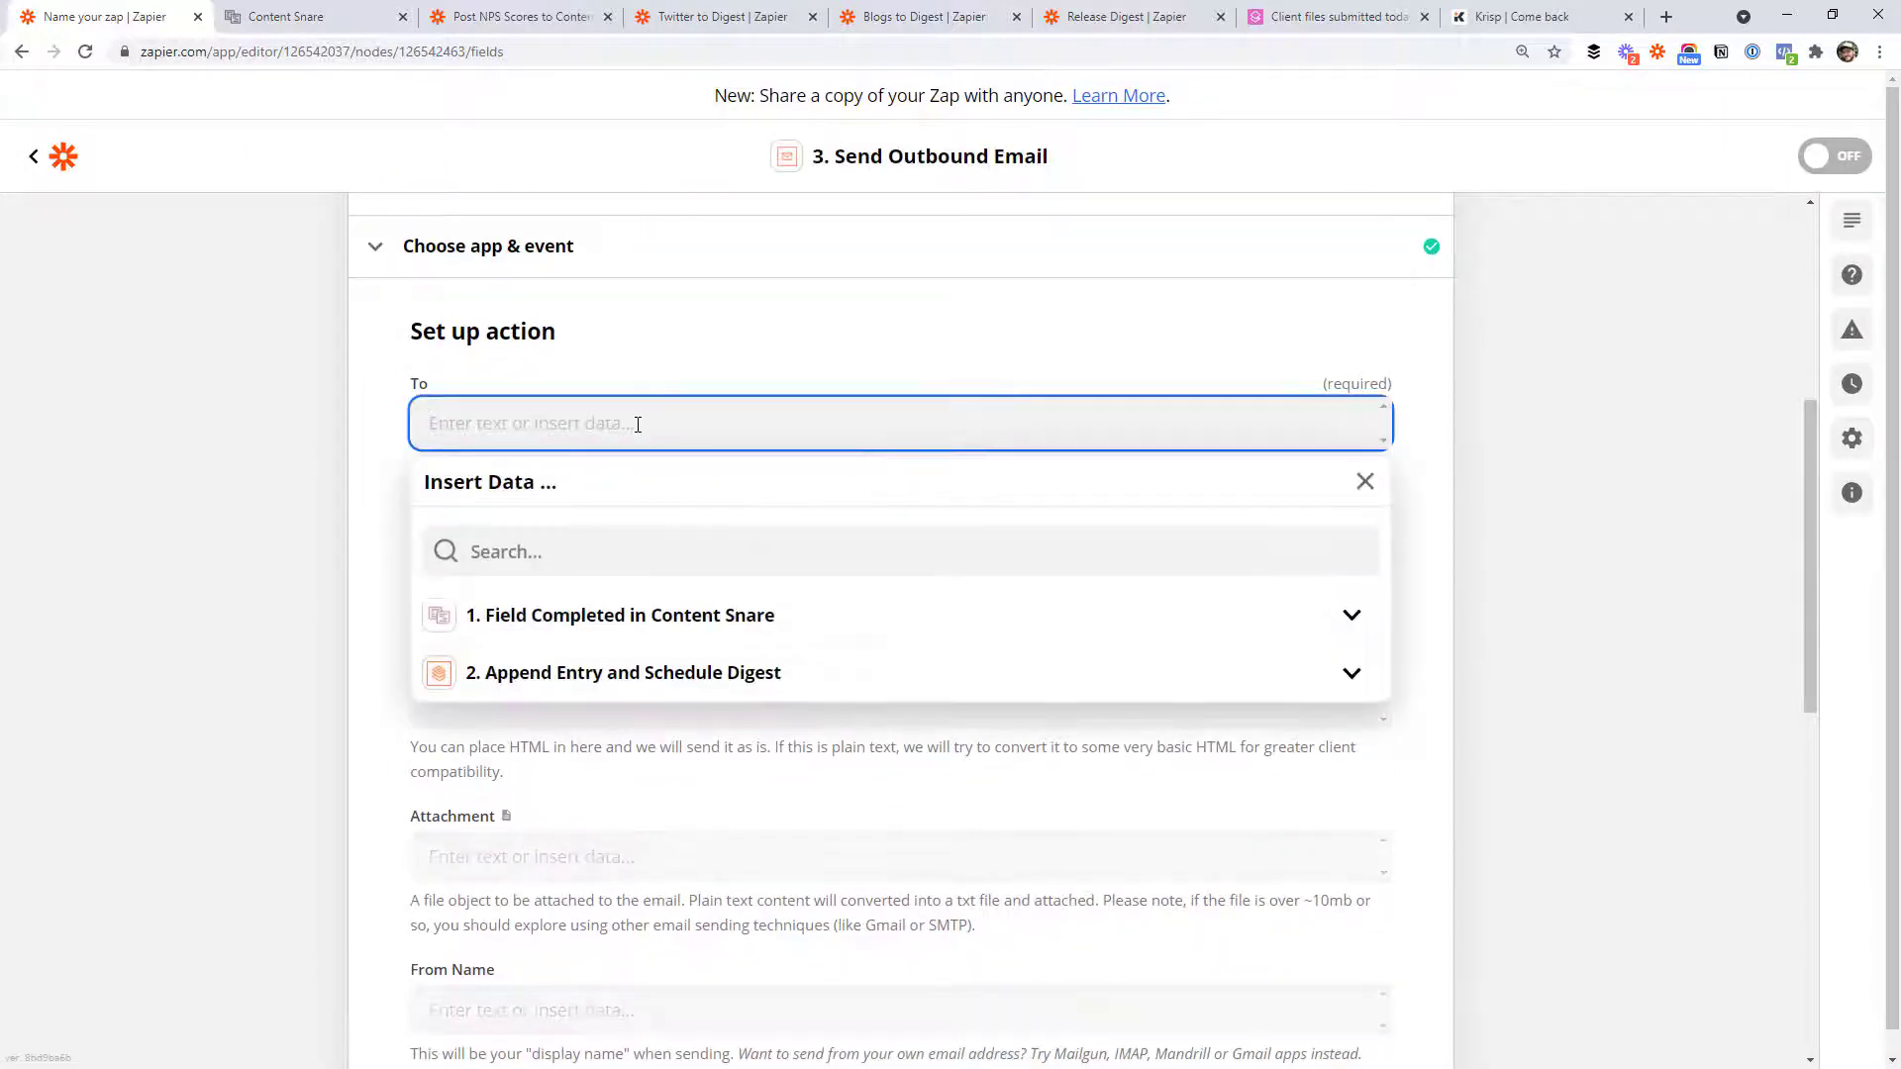
key("ctrl+v")
left_click(288, 450)
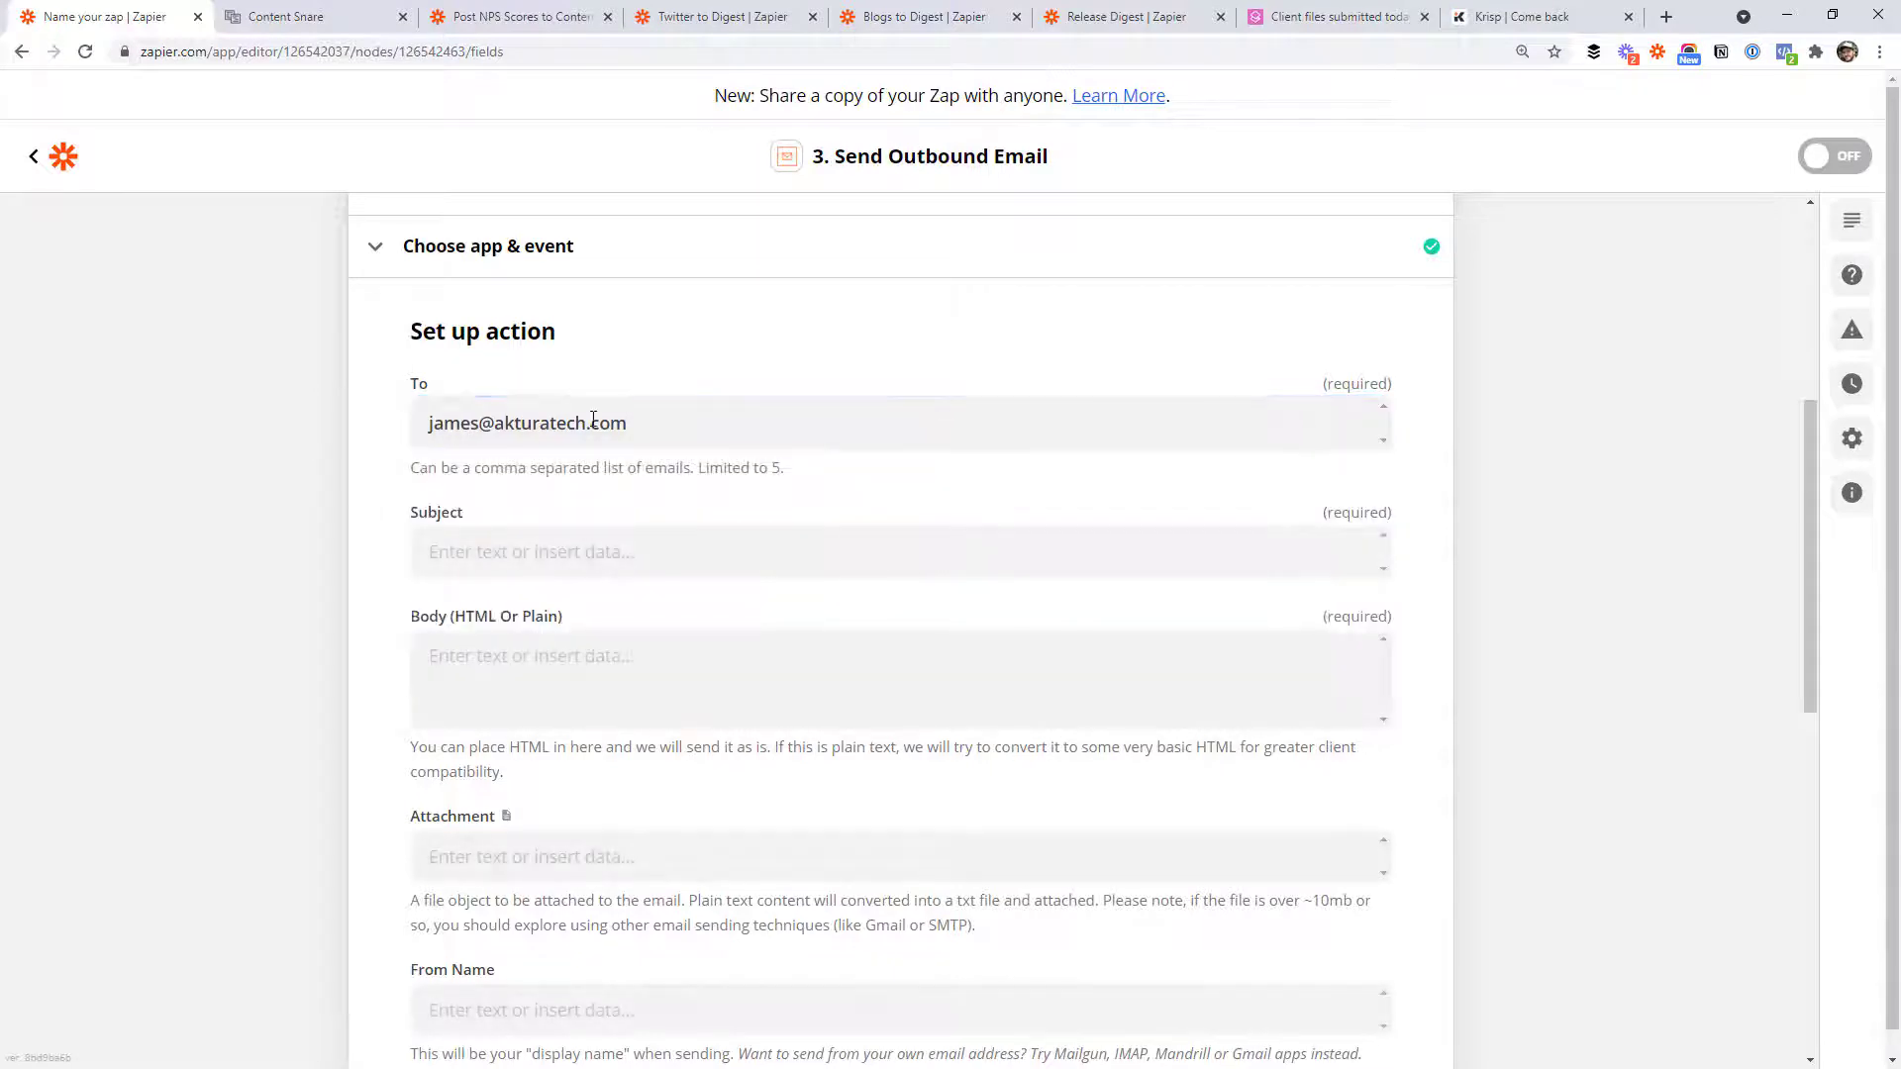
left_click(542, 546)
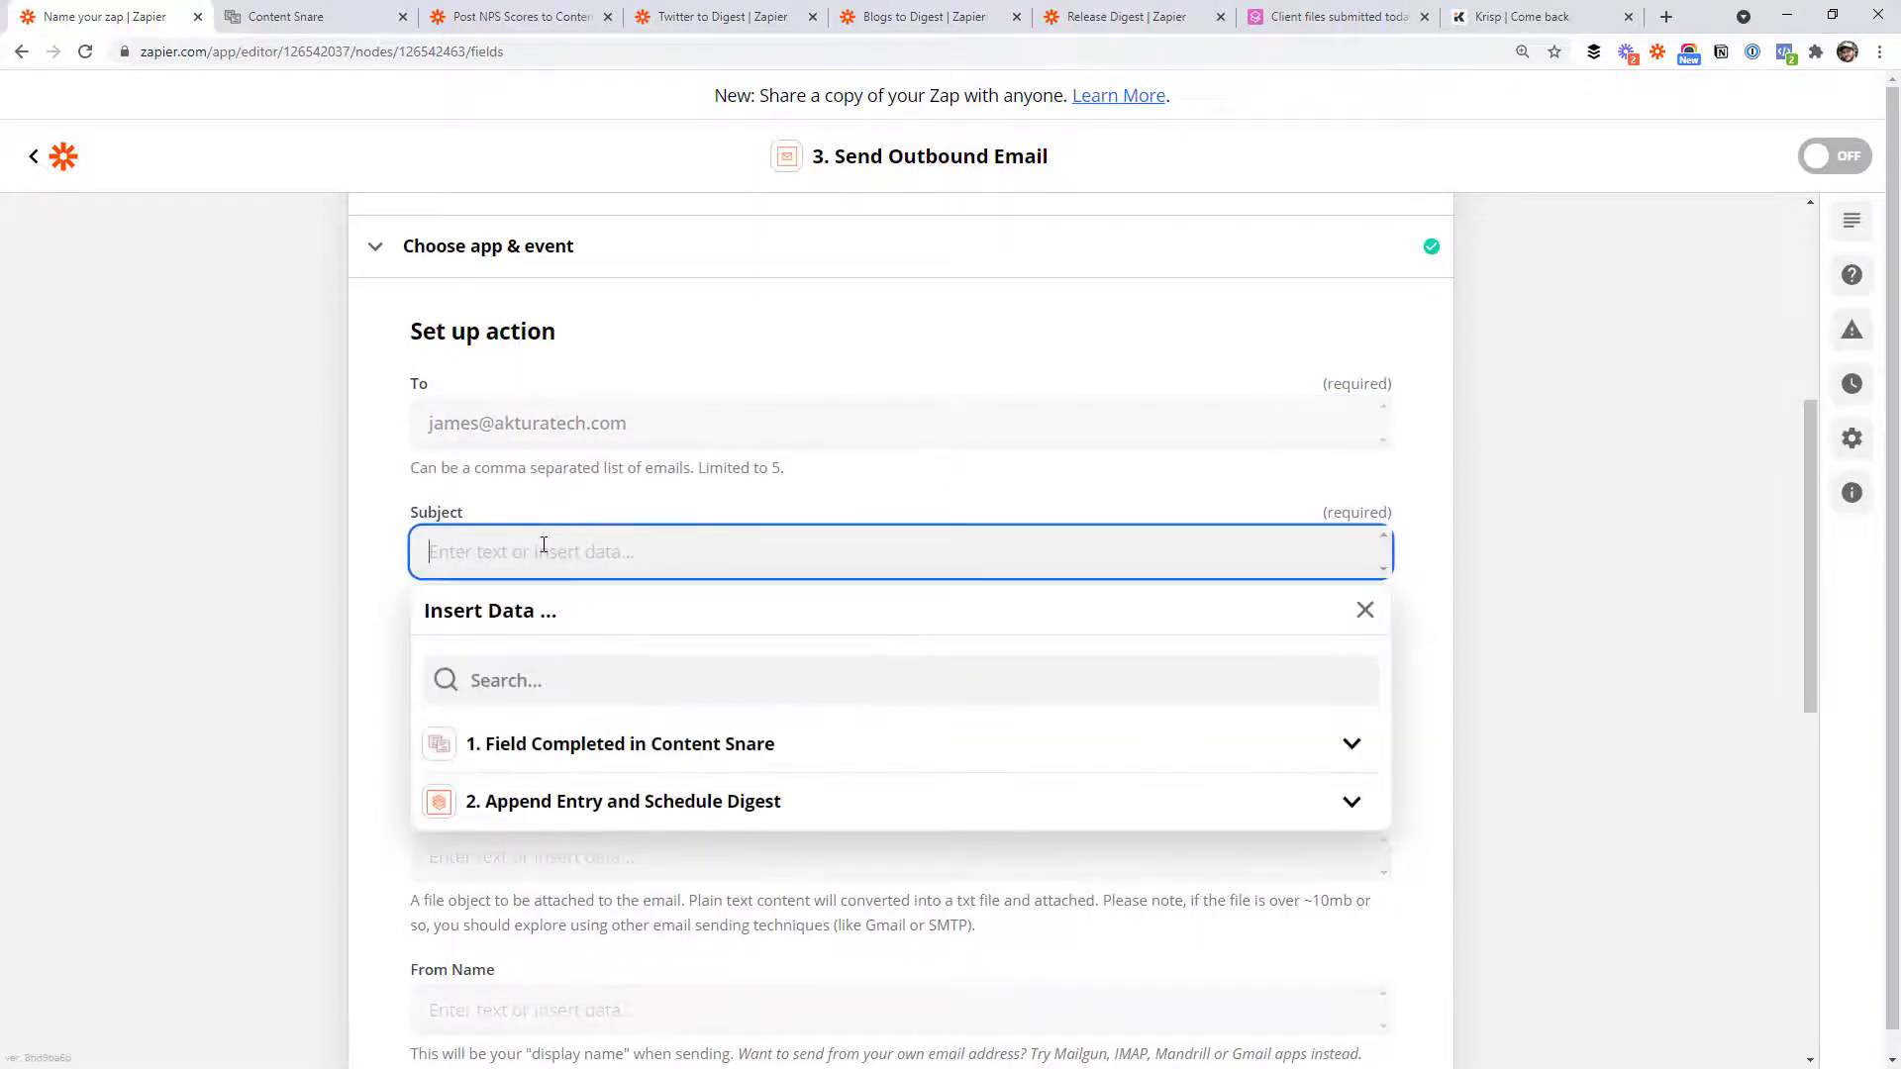
type("Documents received today")
left_click(139, 565)
Step: Paste an introductory line into the Body and insert step 2's Current Digest
scroll(572, 554, "down", 2)
left_click(547, 442)
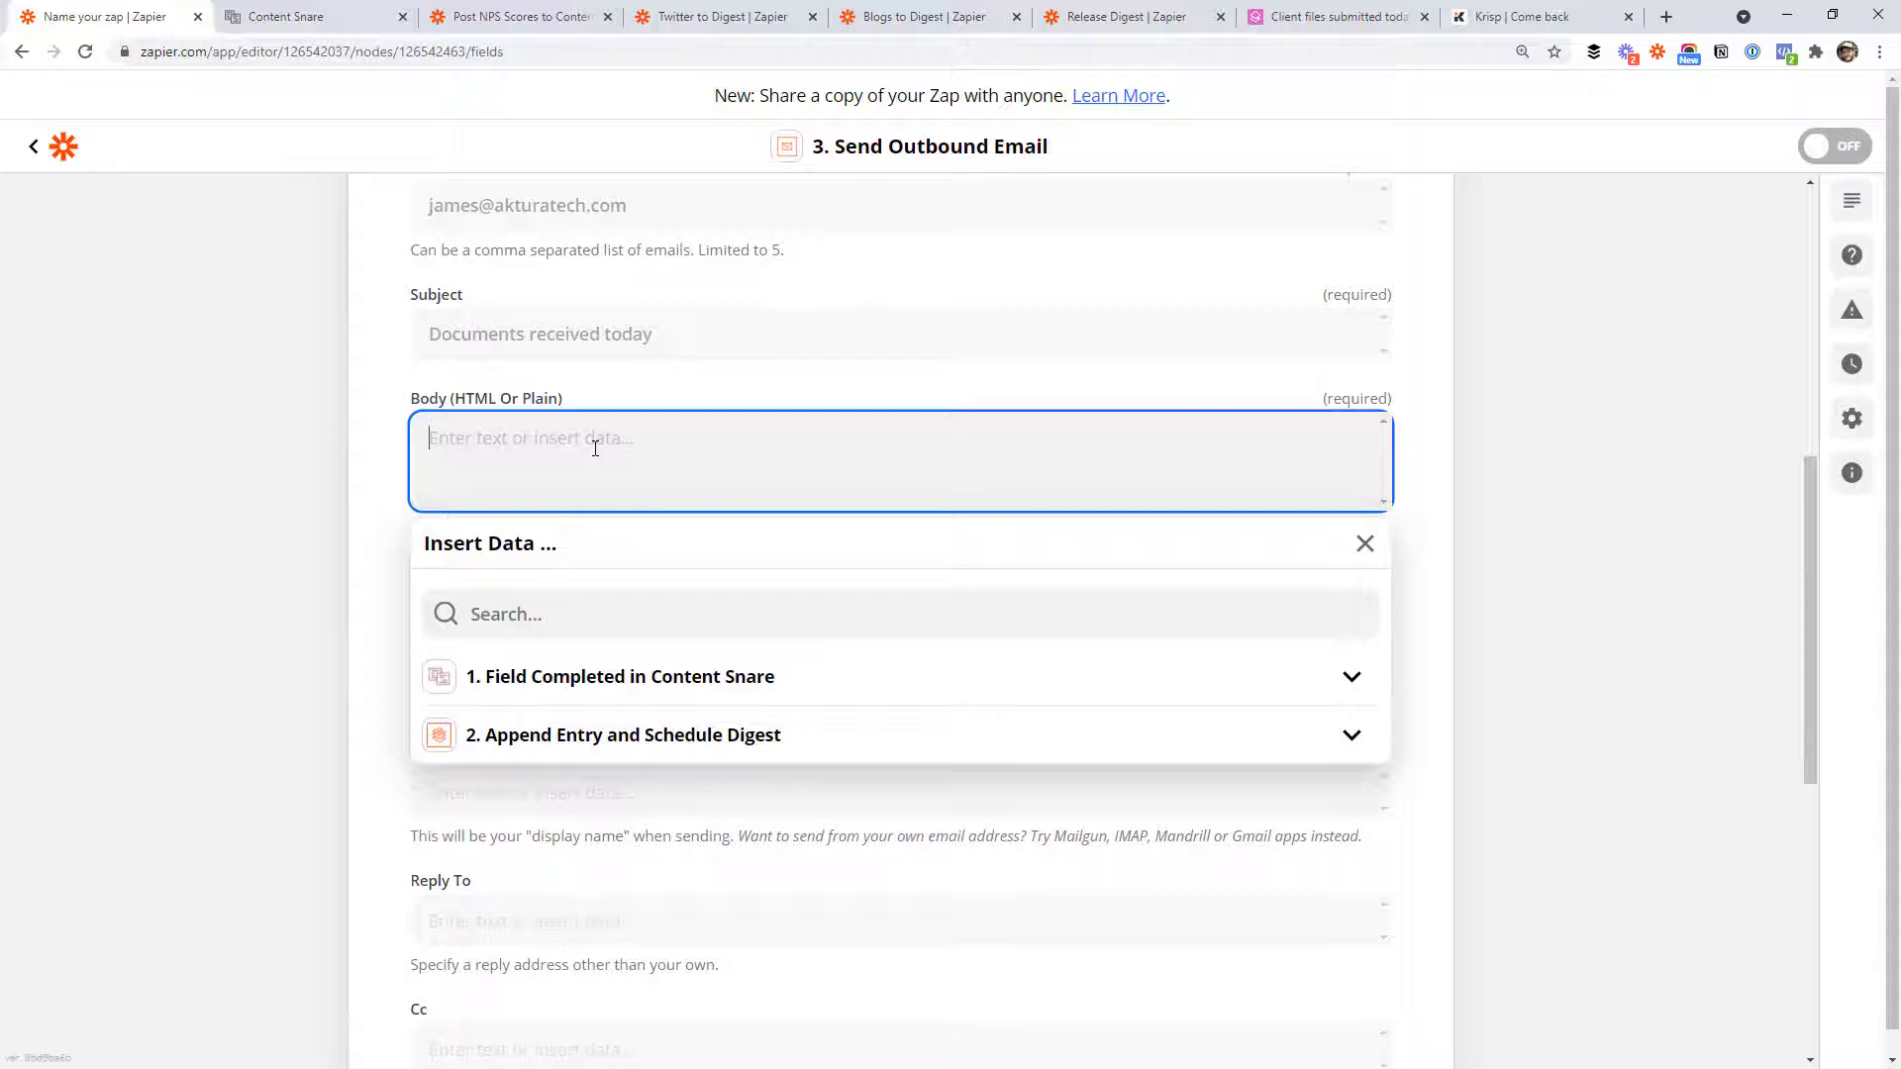
type("Here are the documents that were submitted today:")
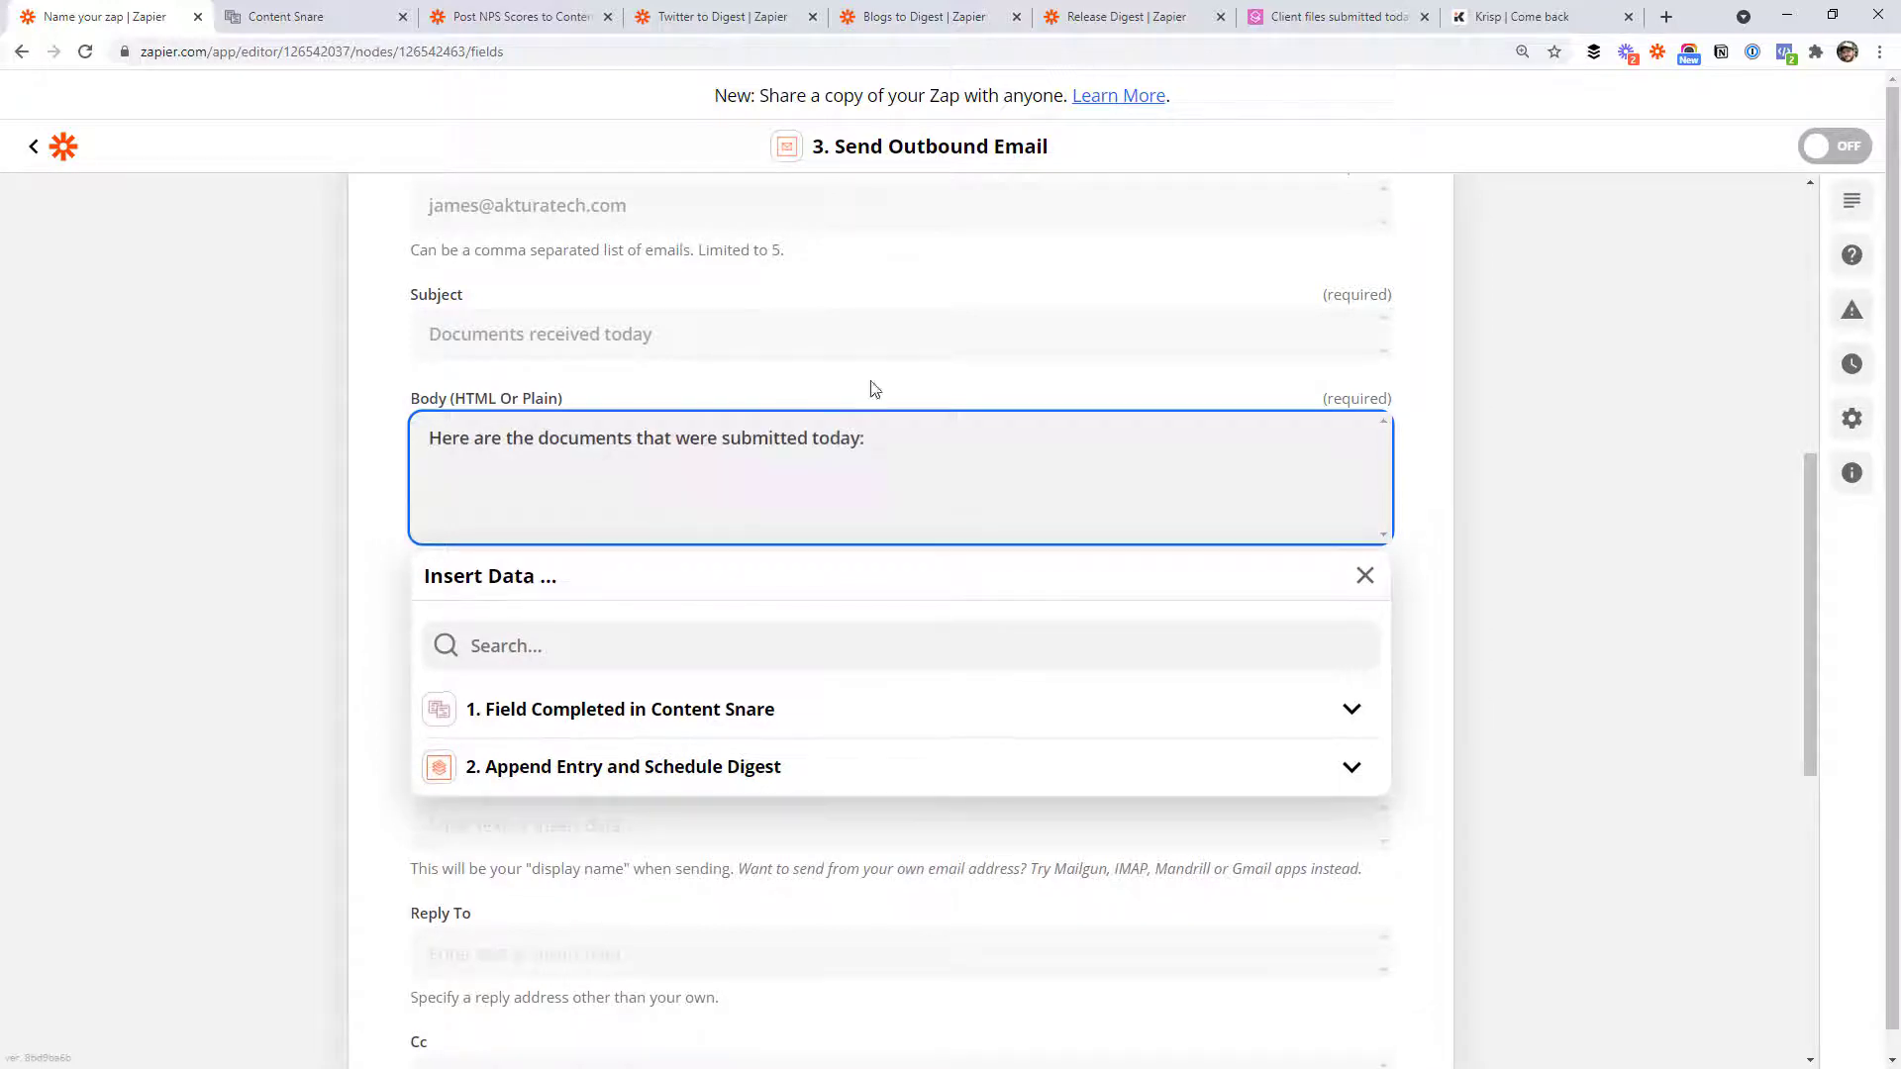
left_click(594, 767)
scroll(693, 733, "down", 1)
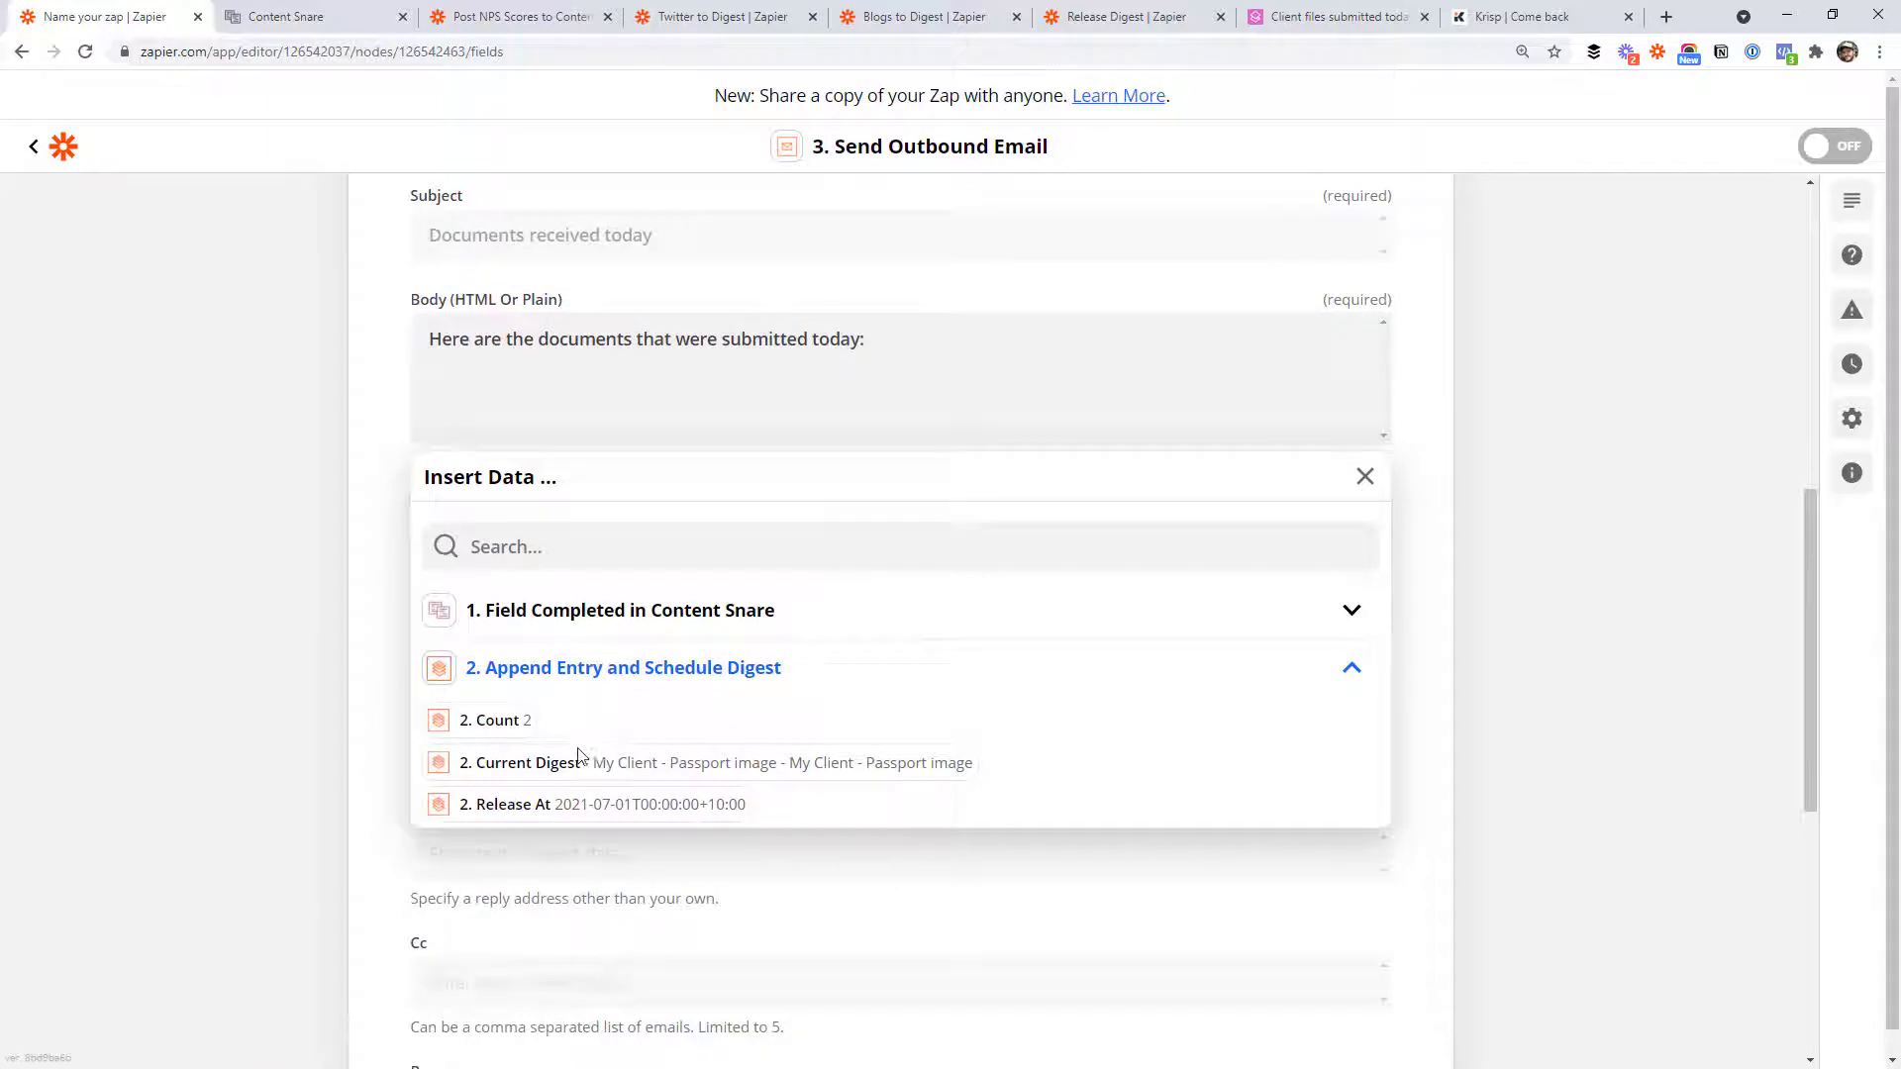
left_click(501, 776)
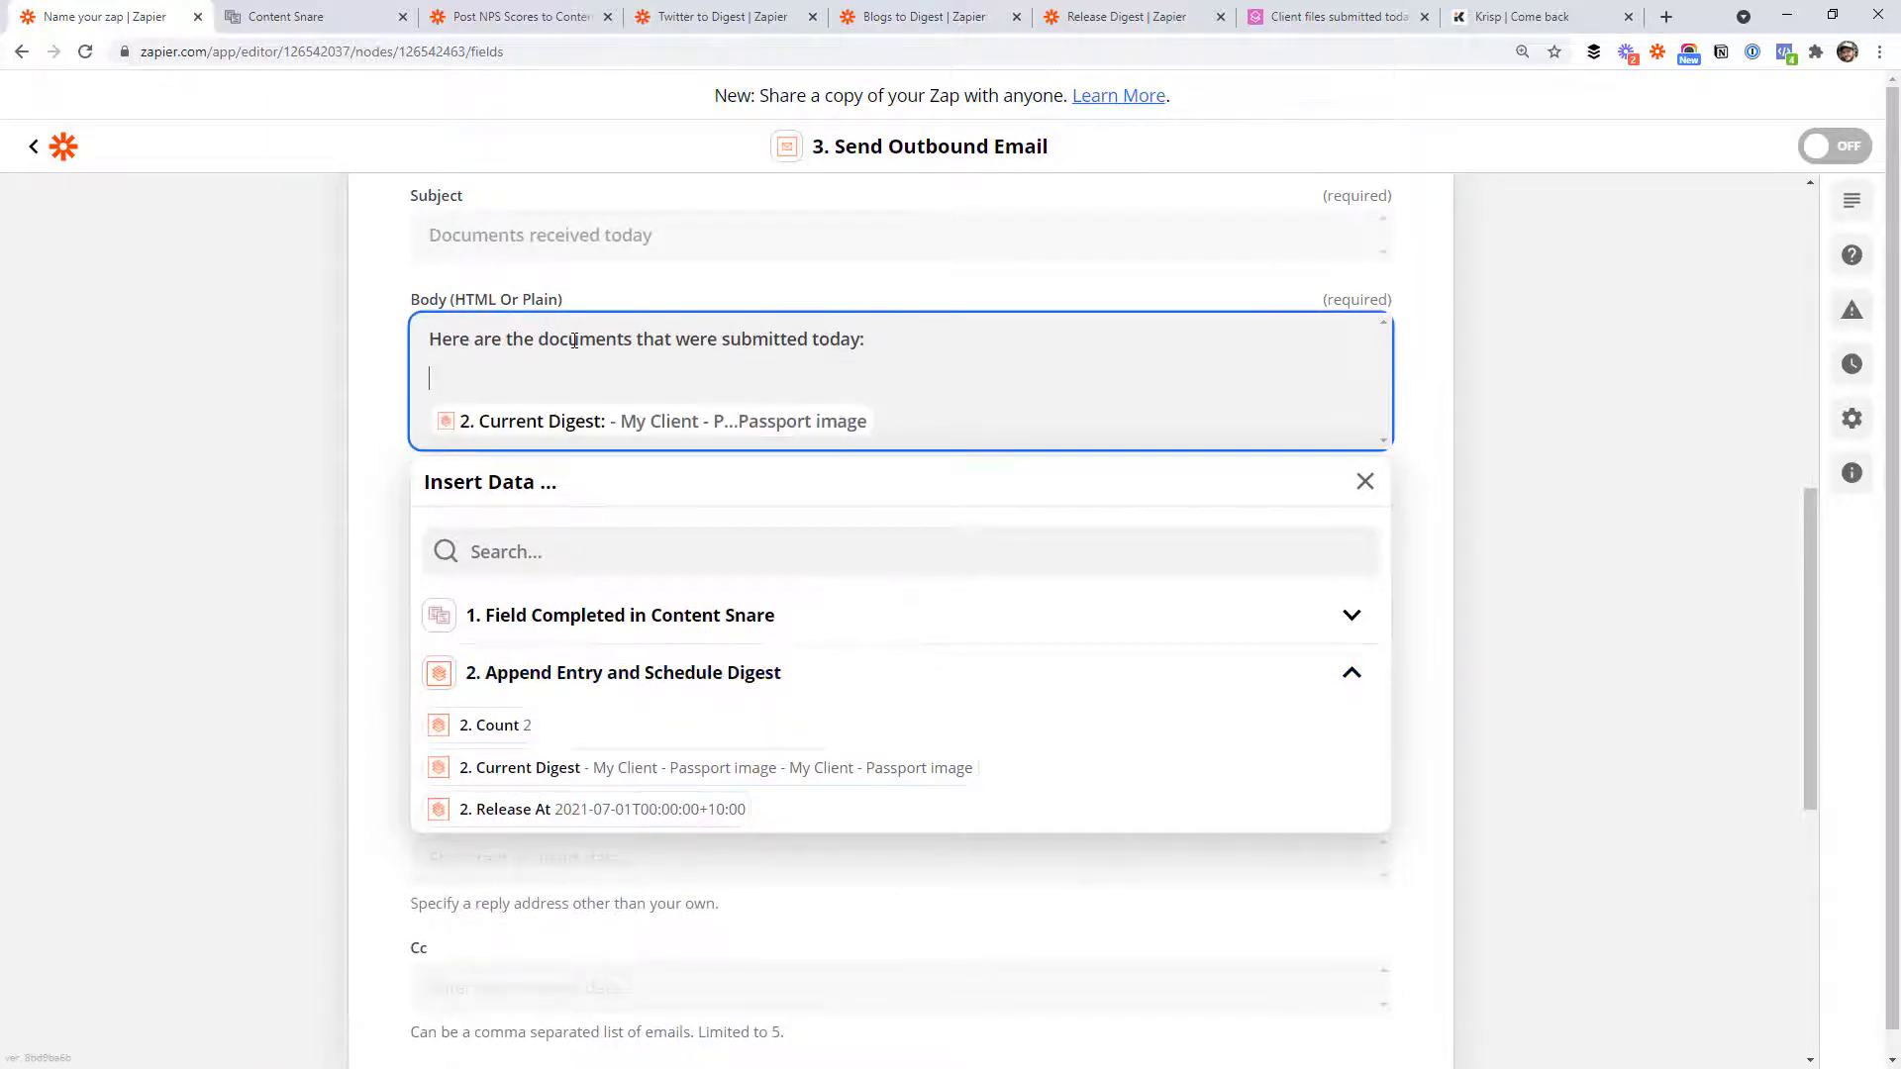
key("Escape")
Step: Review the completed email fields and send a test email
scroll(461, 306, "up", 1)
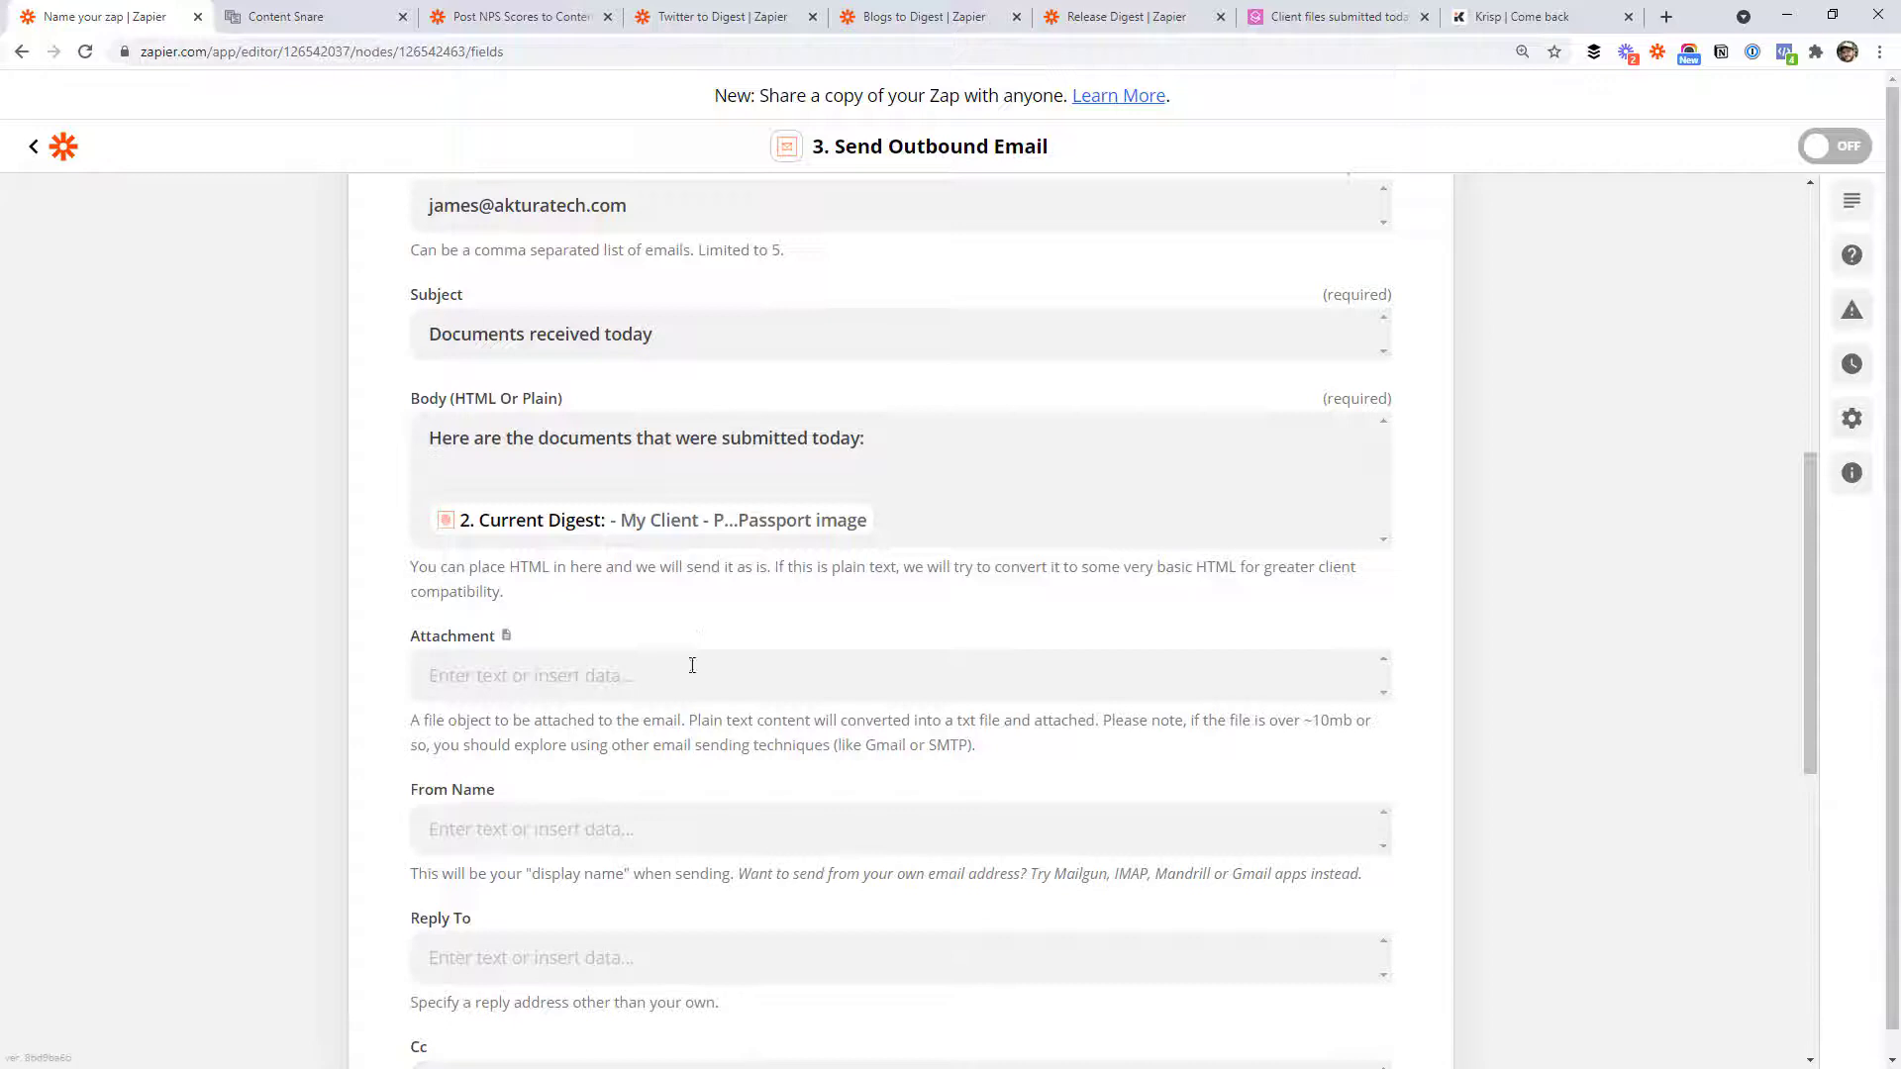
scroll(753, 604, "down", 5)
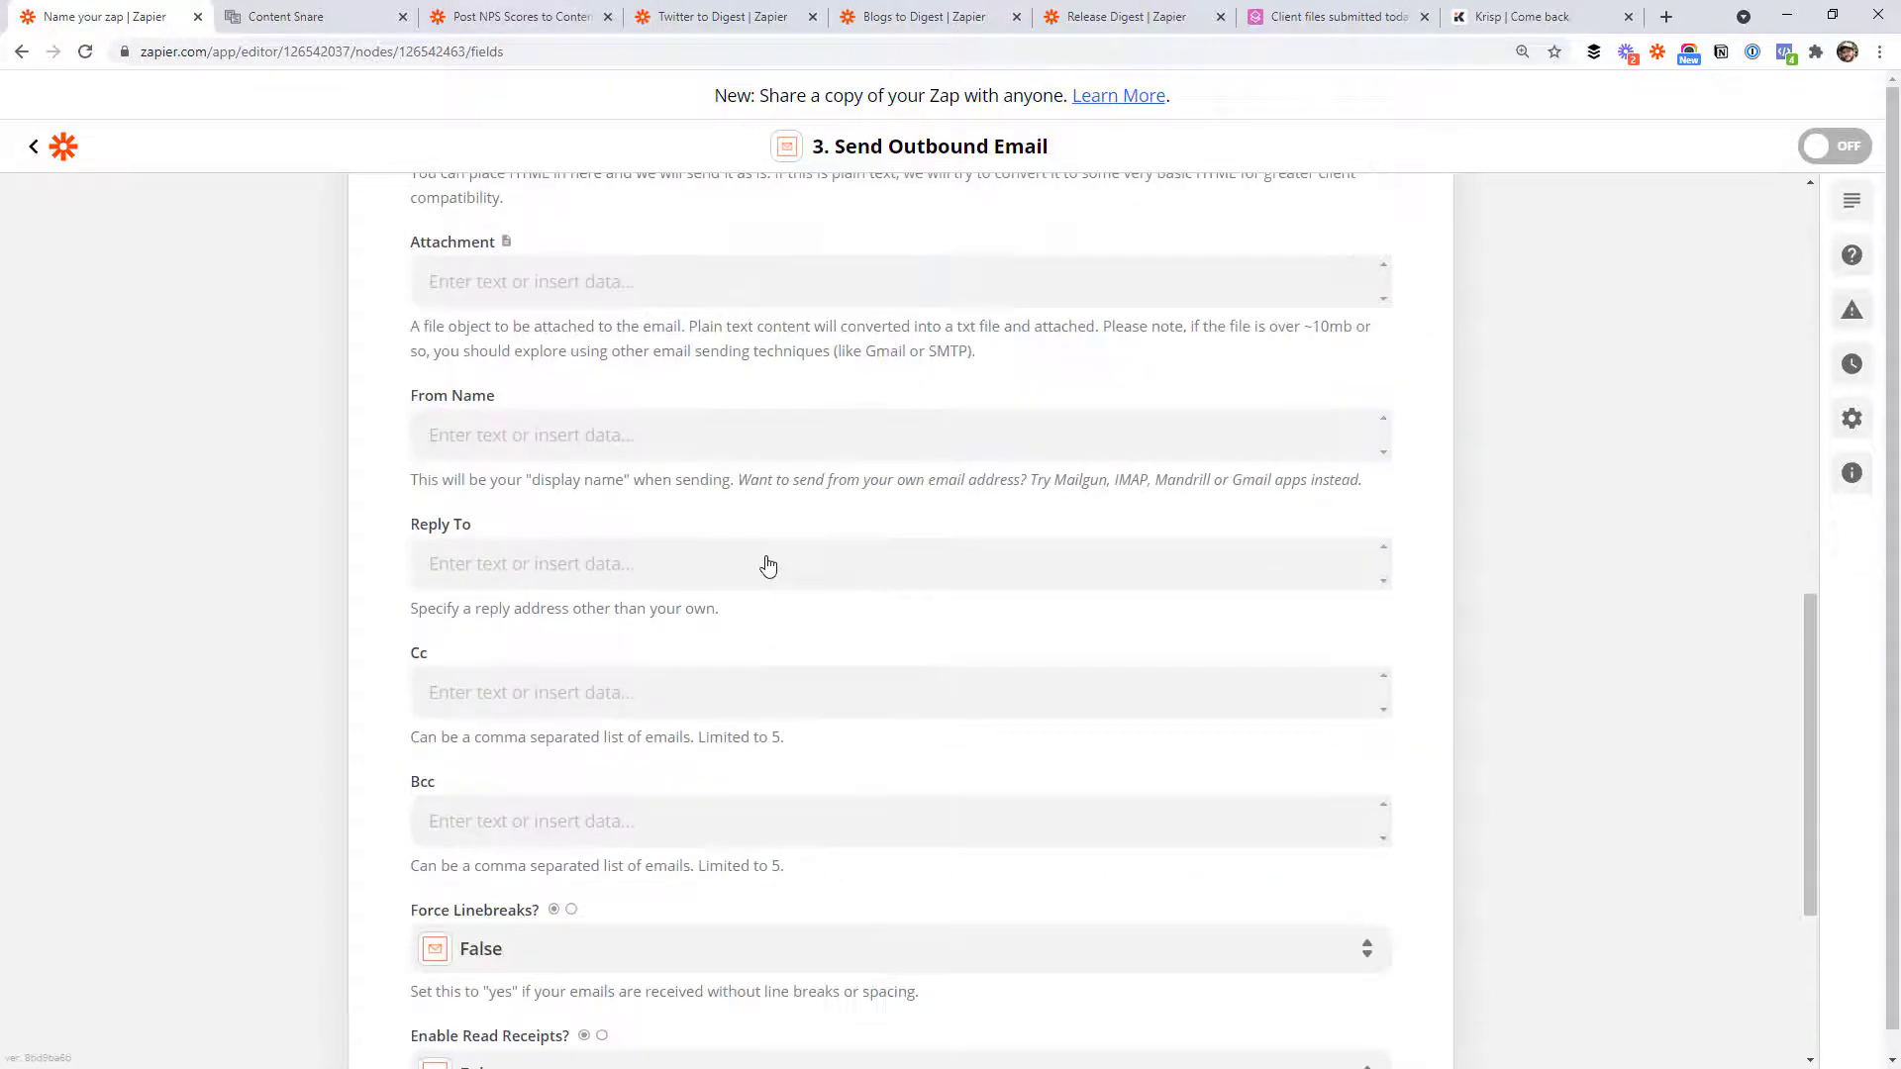
scroll(942, 531, "down", 3)
scroll(942, 531, "up", 8)
scroll(941, 531, "down", 7)
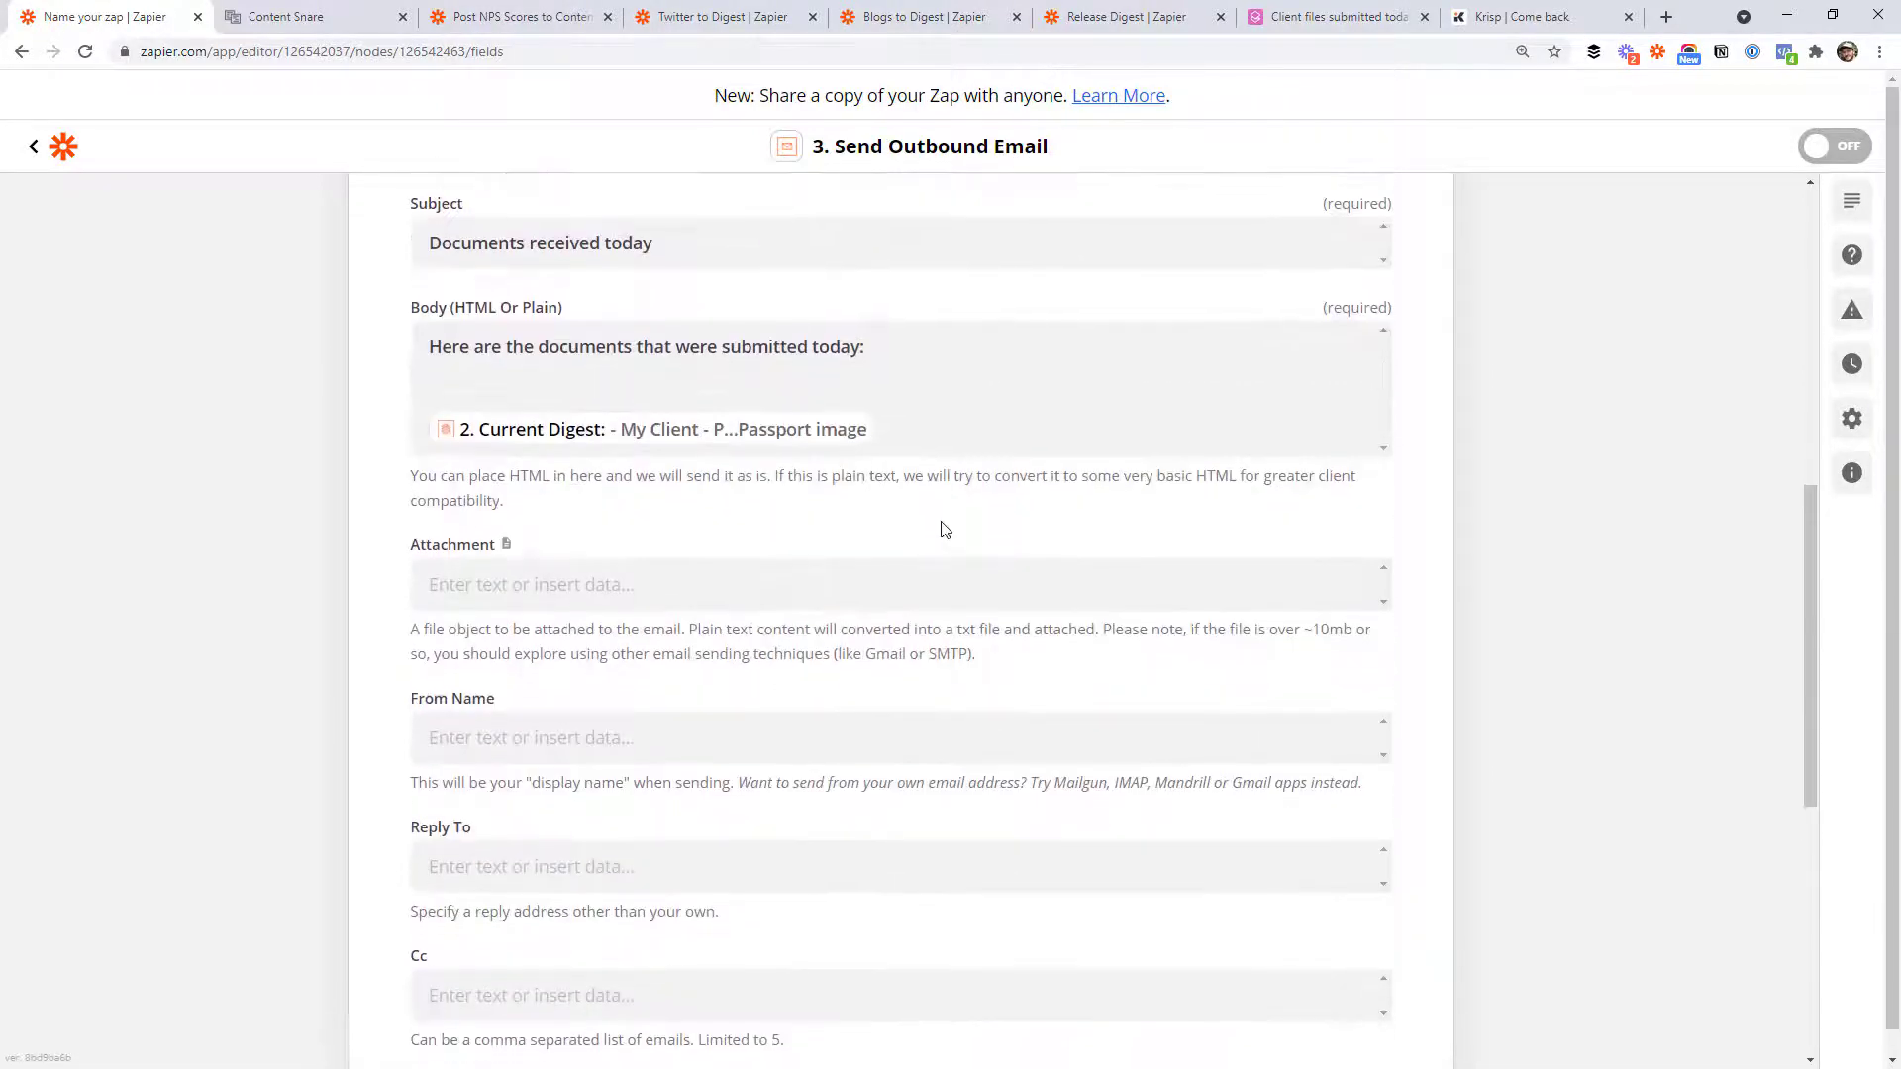
left_click(806, 1002)
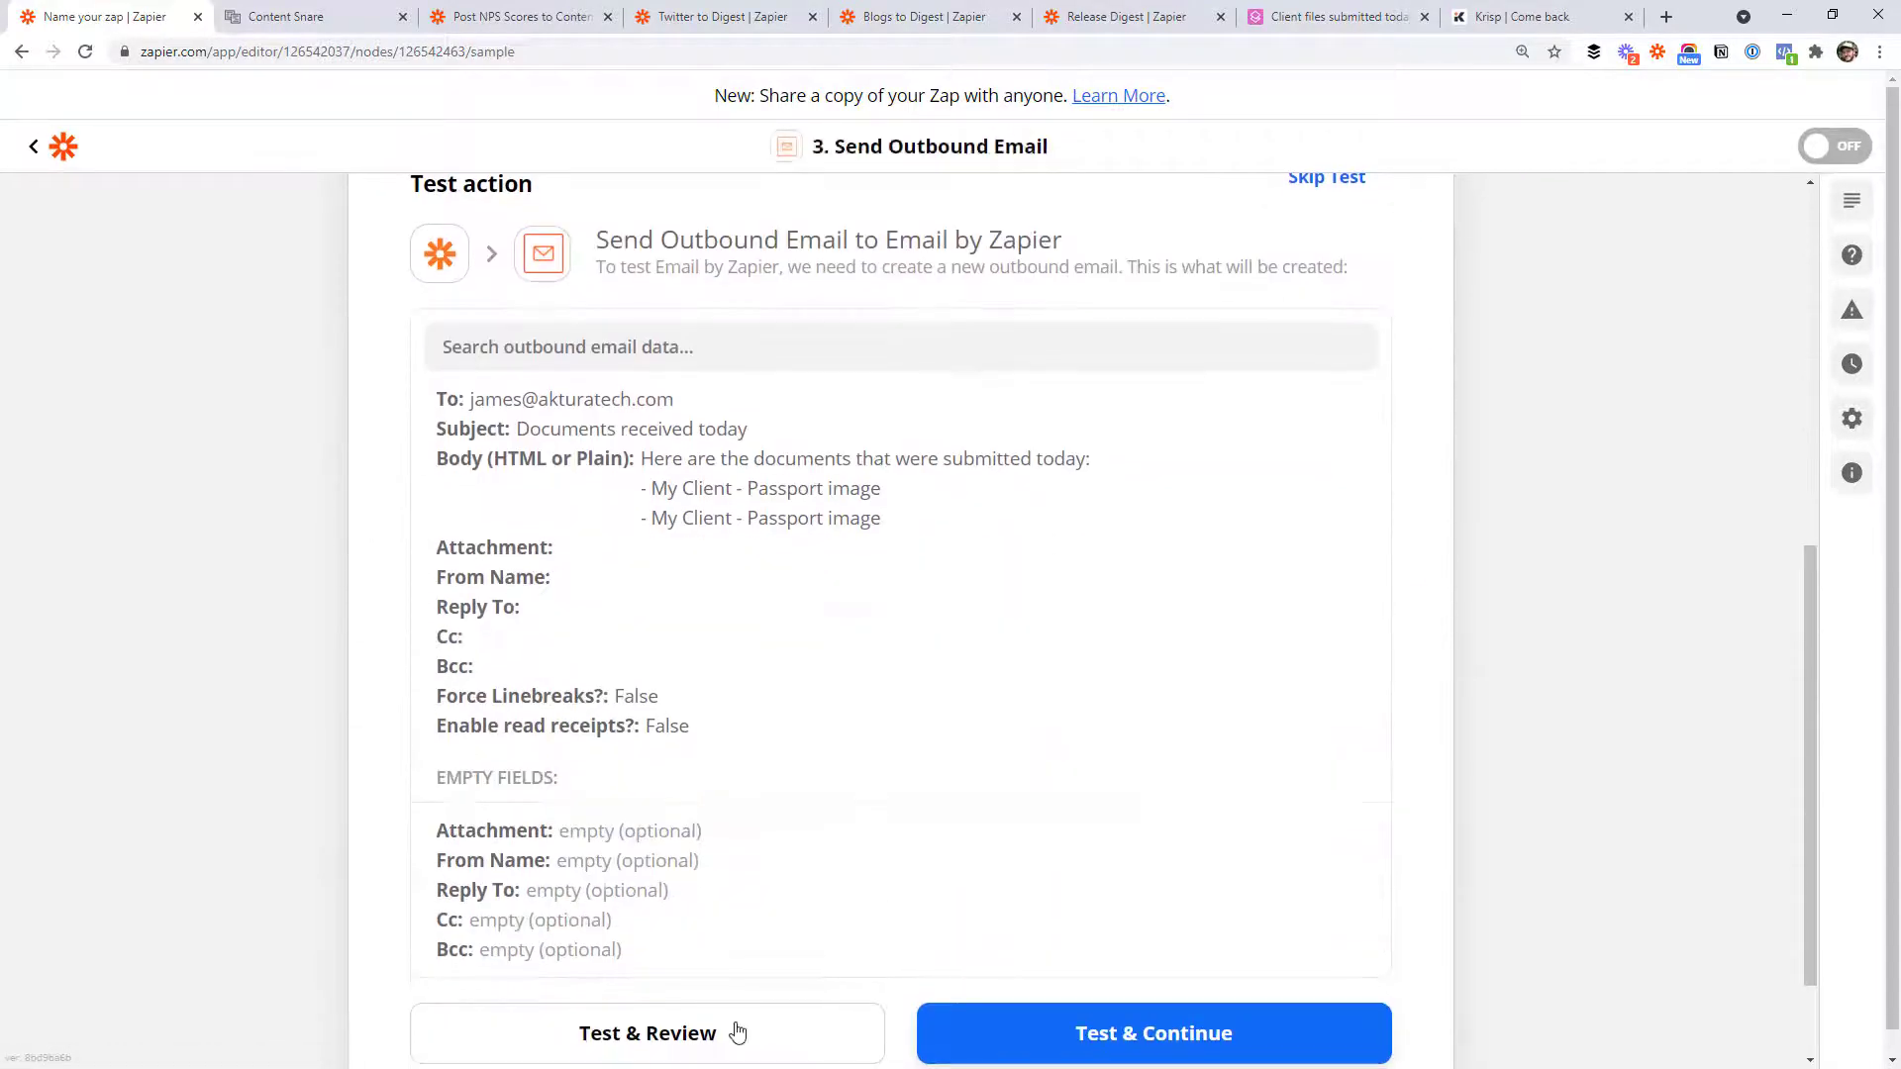
left_click(734, 1030)
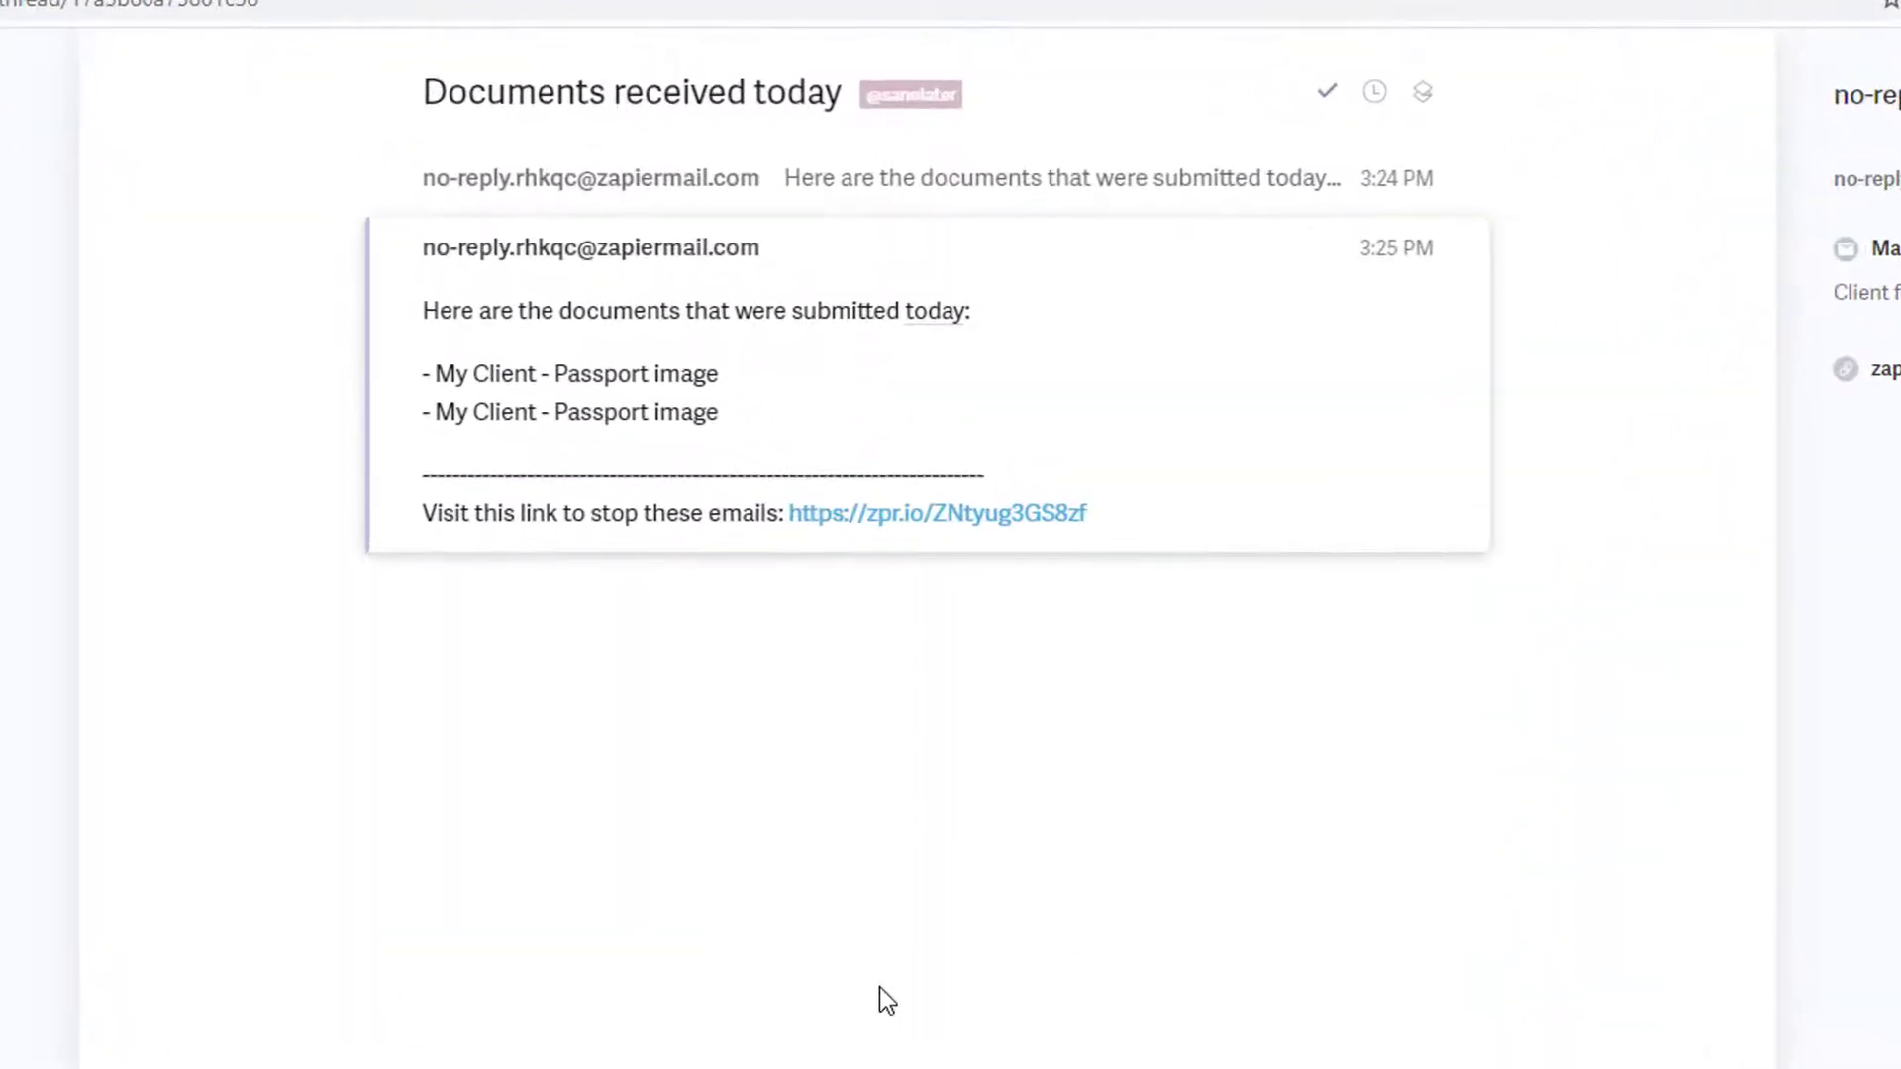
left_click_drag(445, 272, 1012, 299)
left_click(768, 258)
left_click(891, 377)
left_click_drag(804, 412, 416, 383)
left_click(446, 784)
left_click_drag(424, 382, 756, 424)
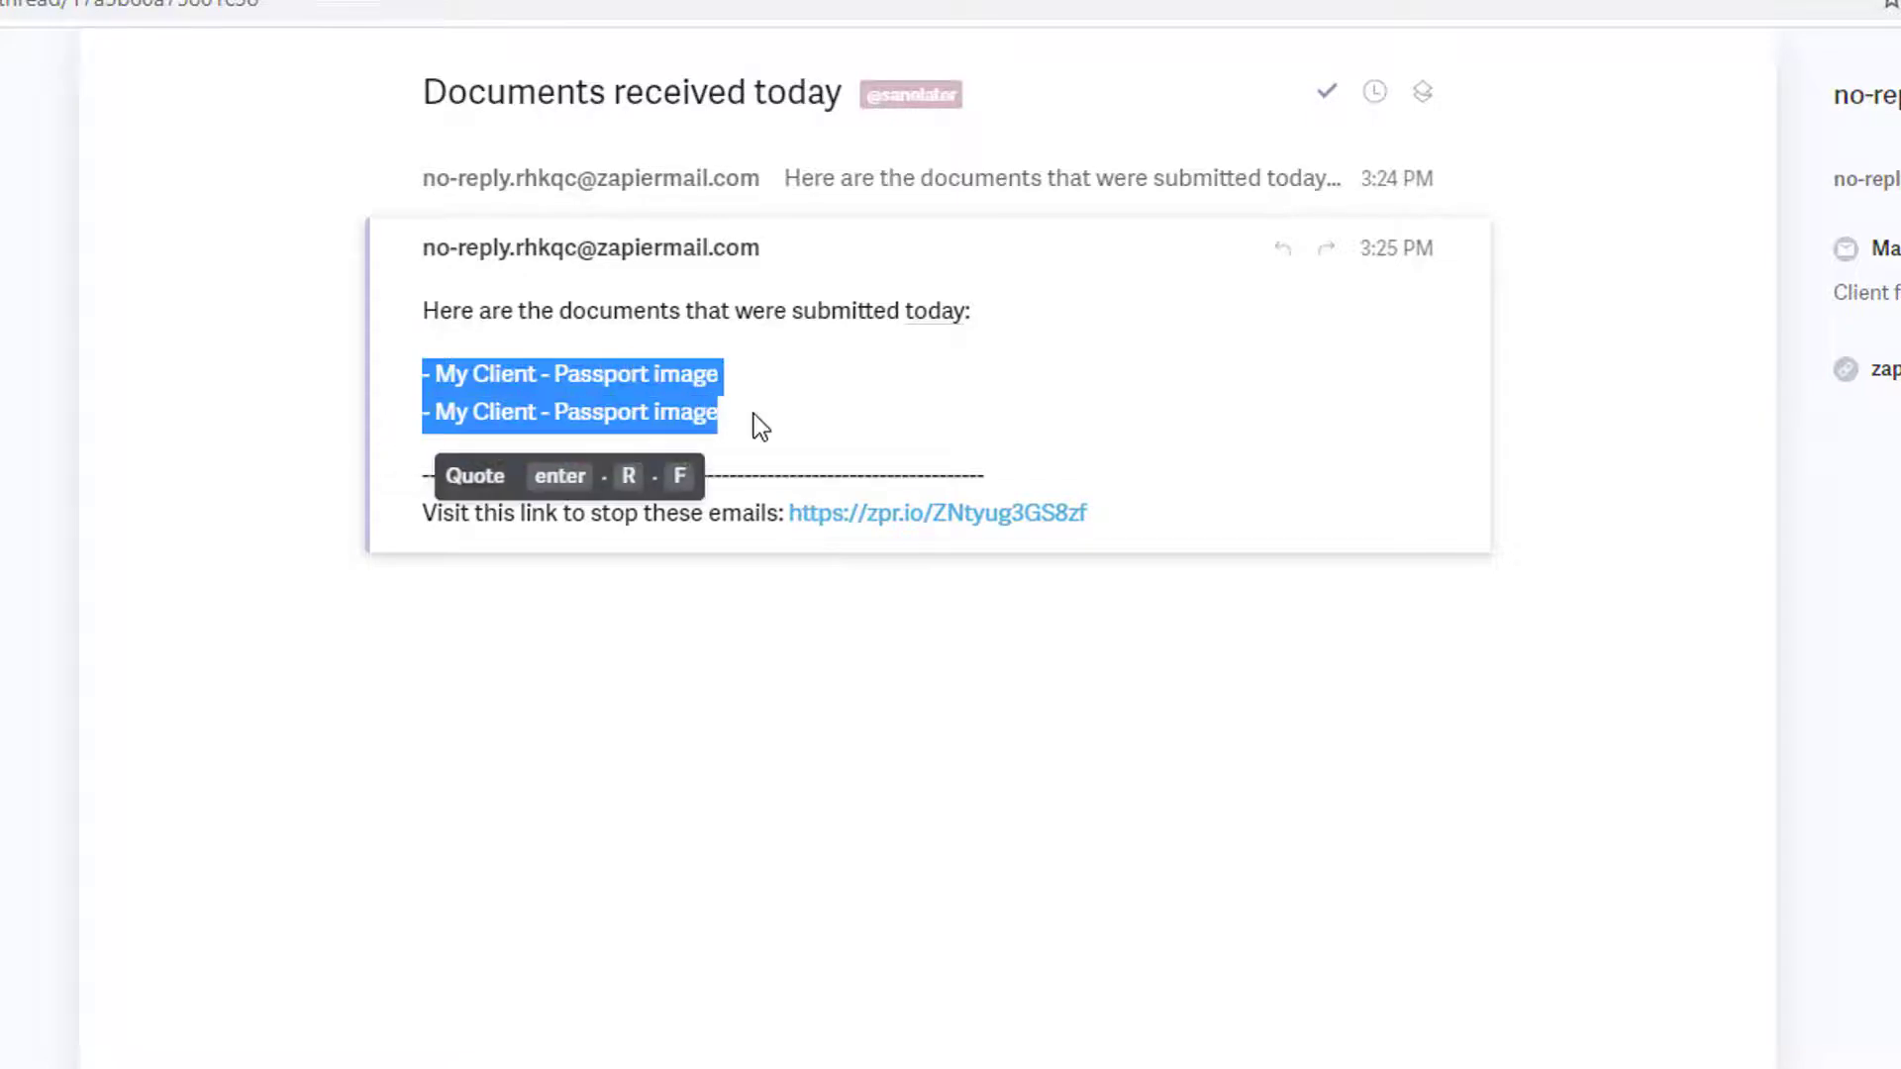
left_click(562, 374)
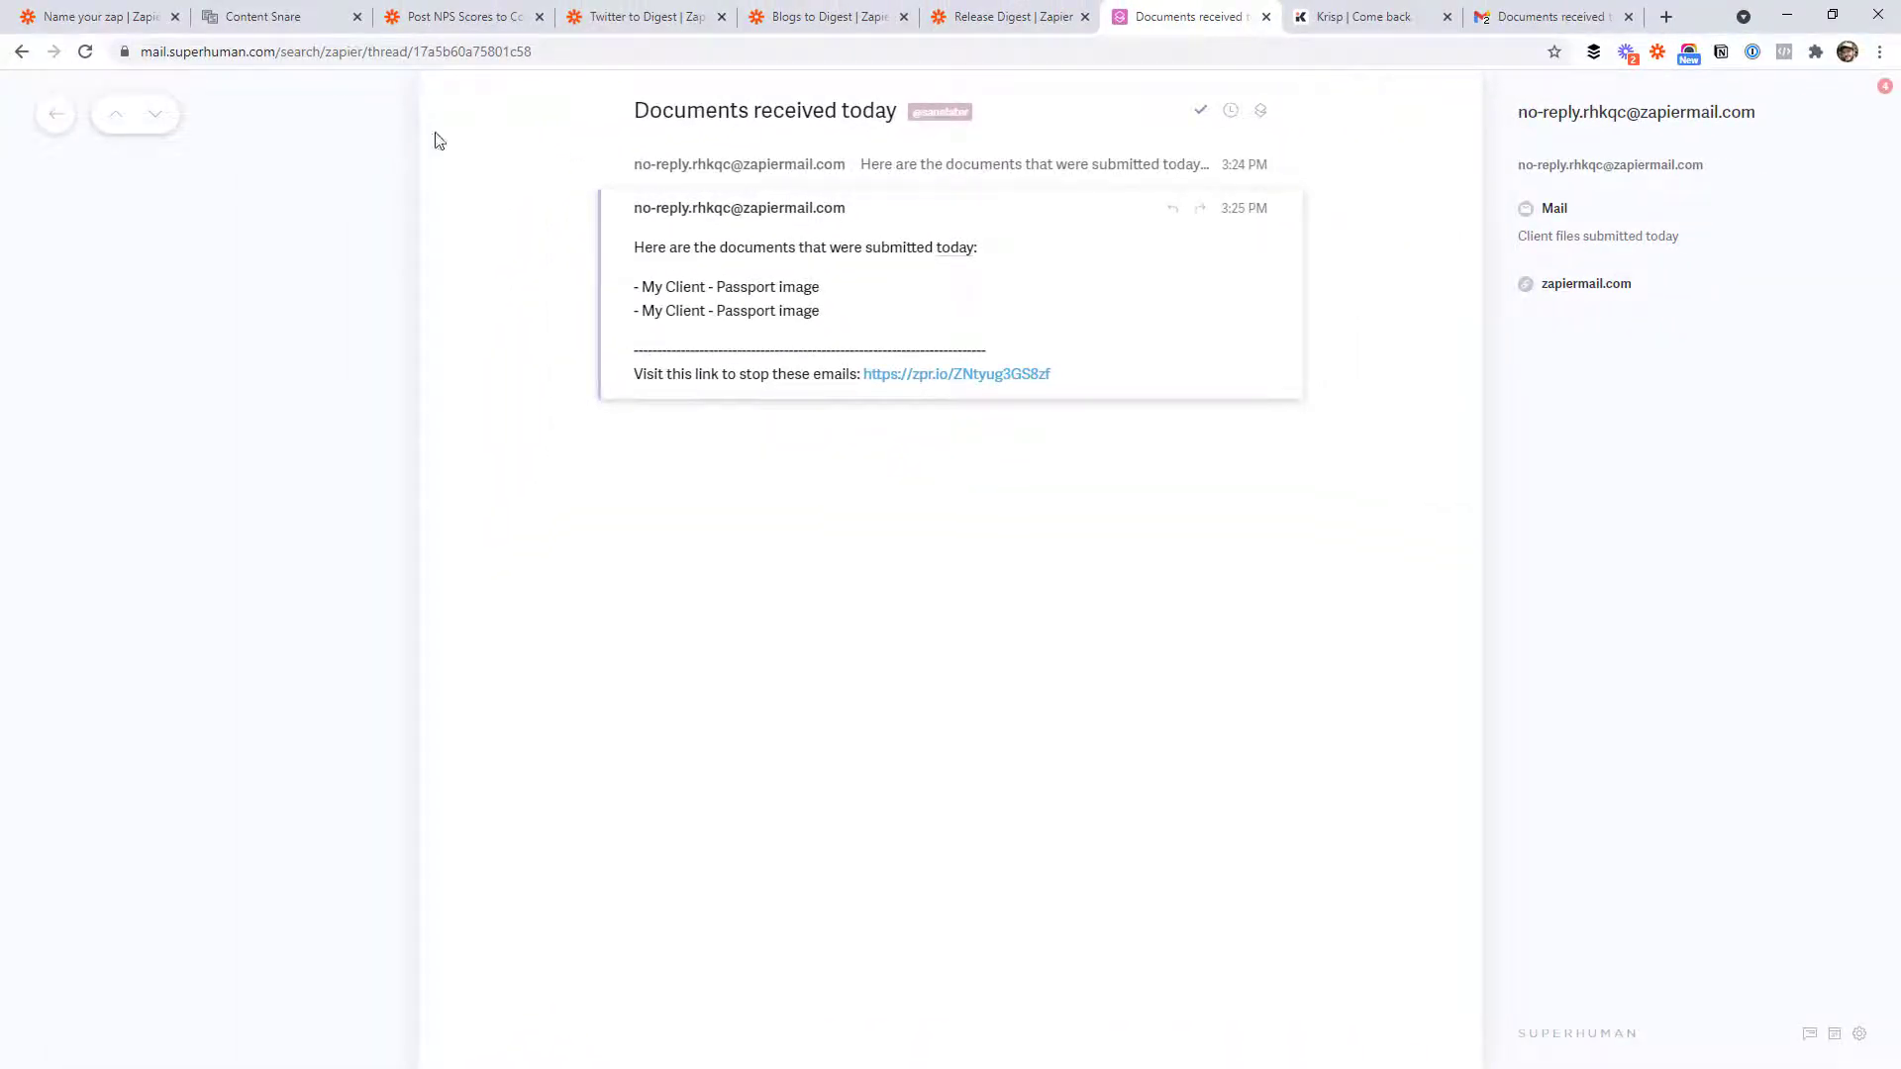
left_click(99, 17)
left_click(901, 993)
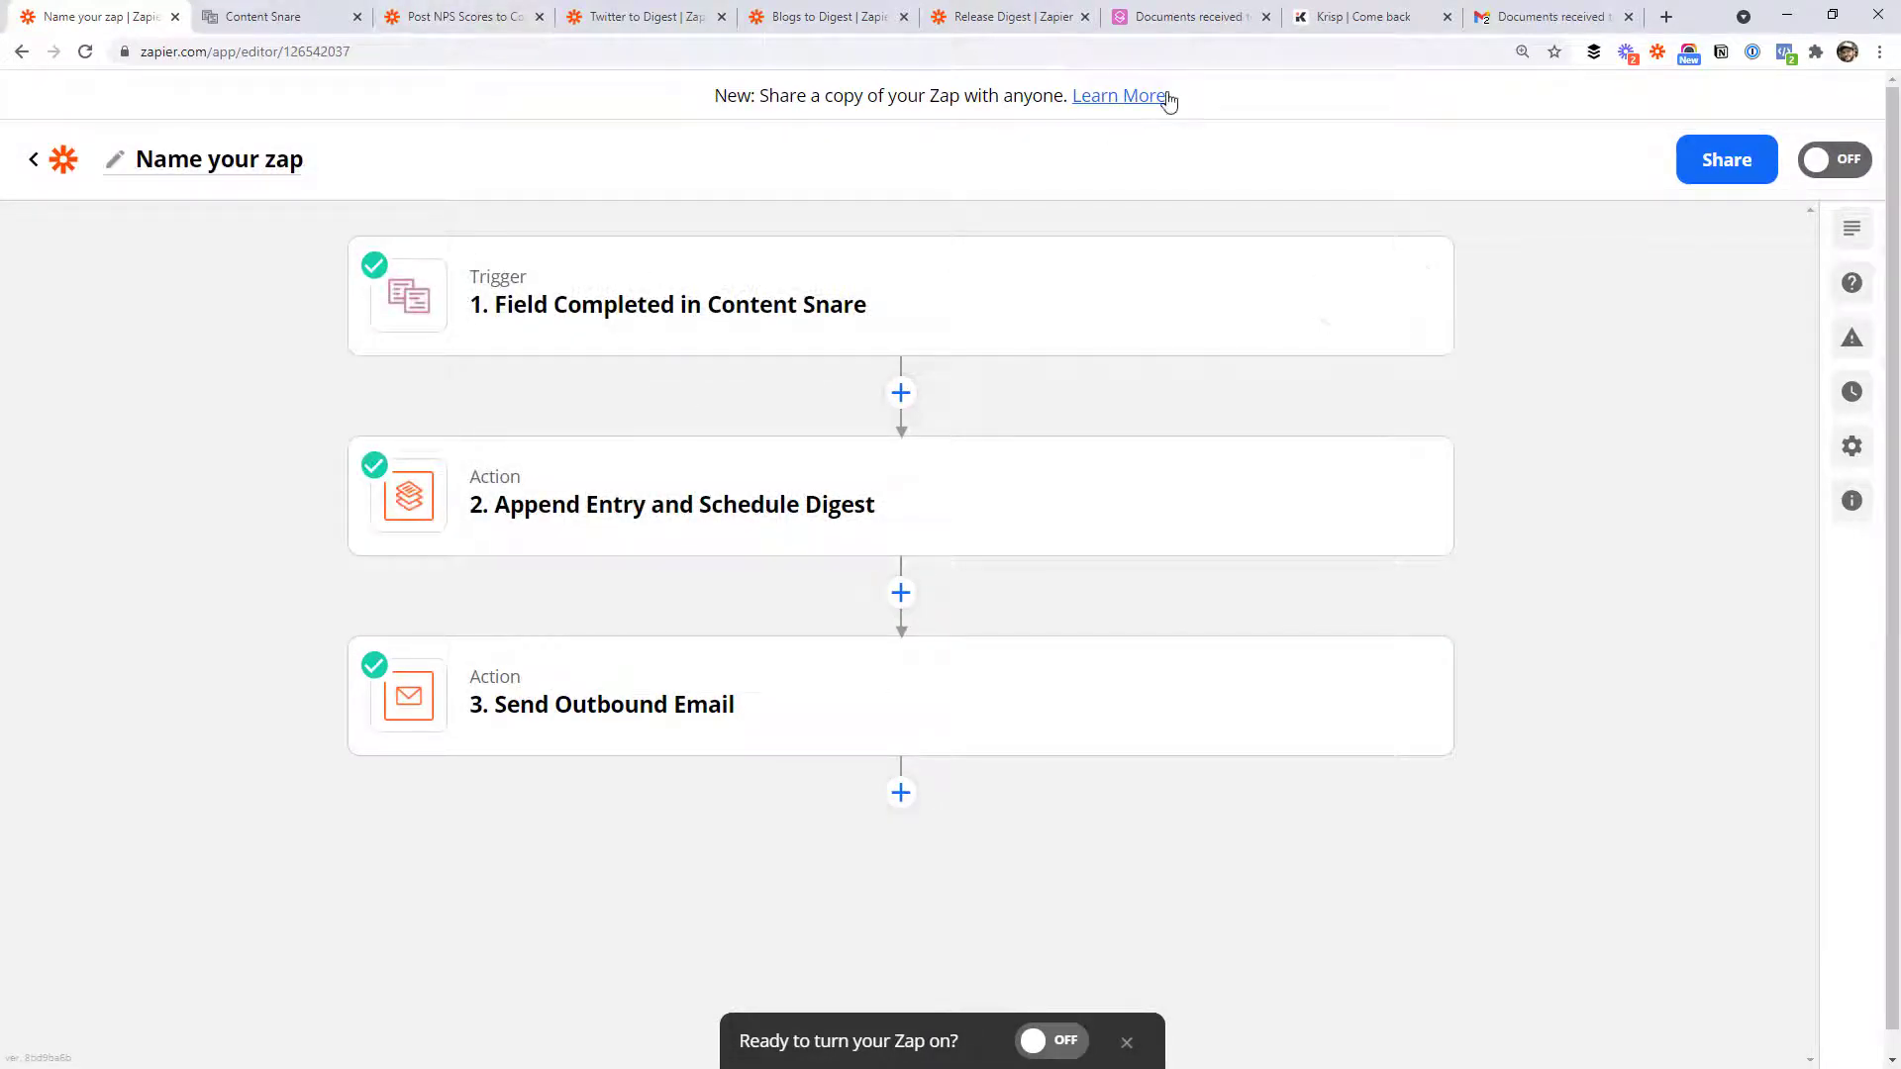
left_click(1193, 17)
left_click_drag(645, 286, 817, 287)
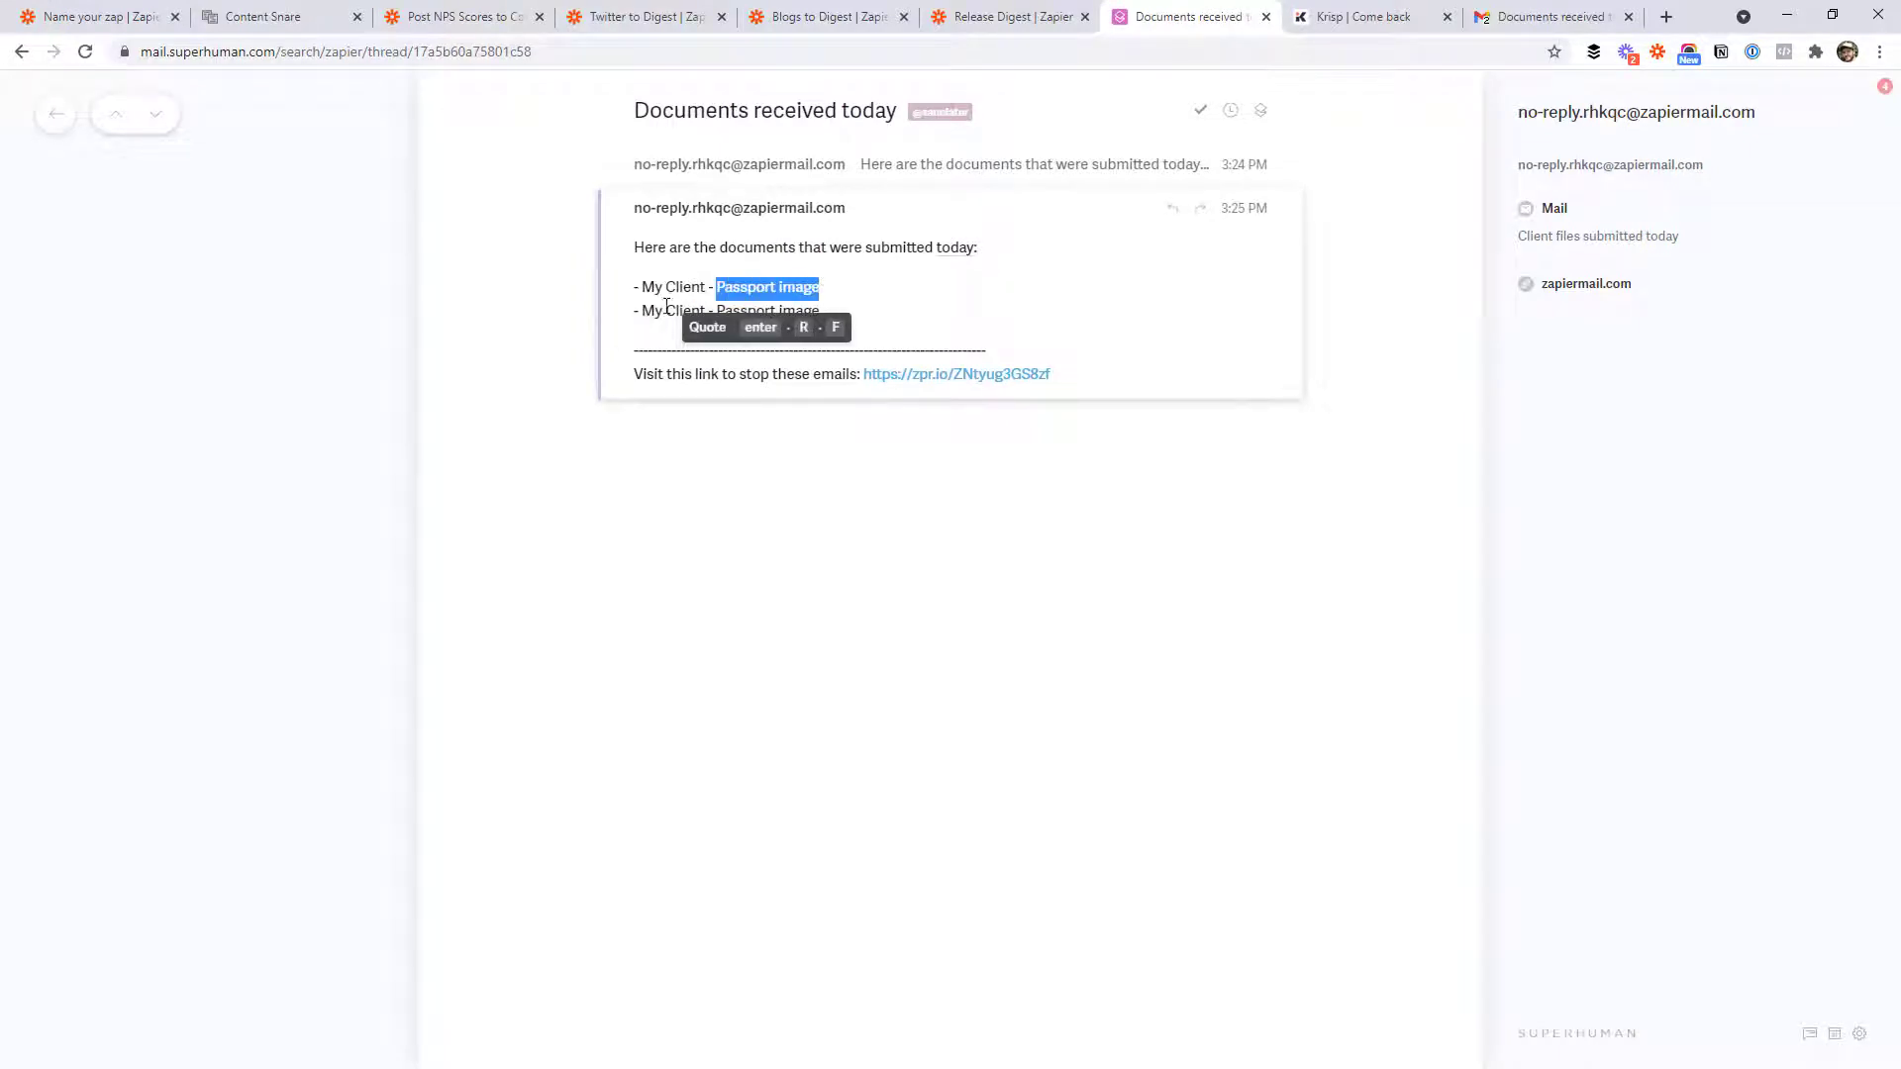
left_click(650, 275)
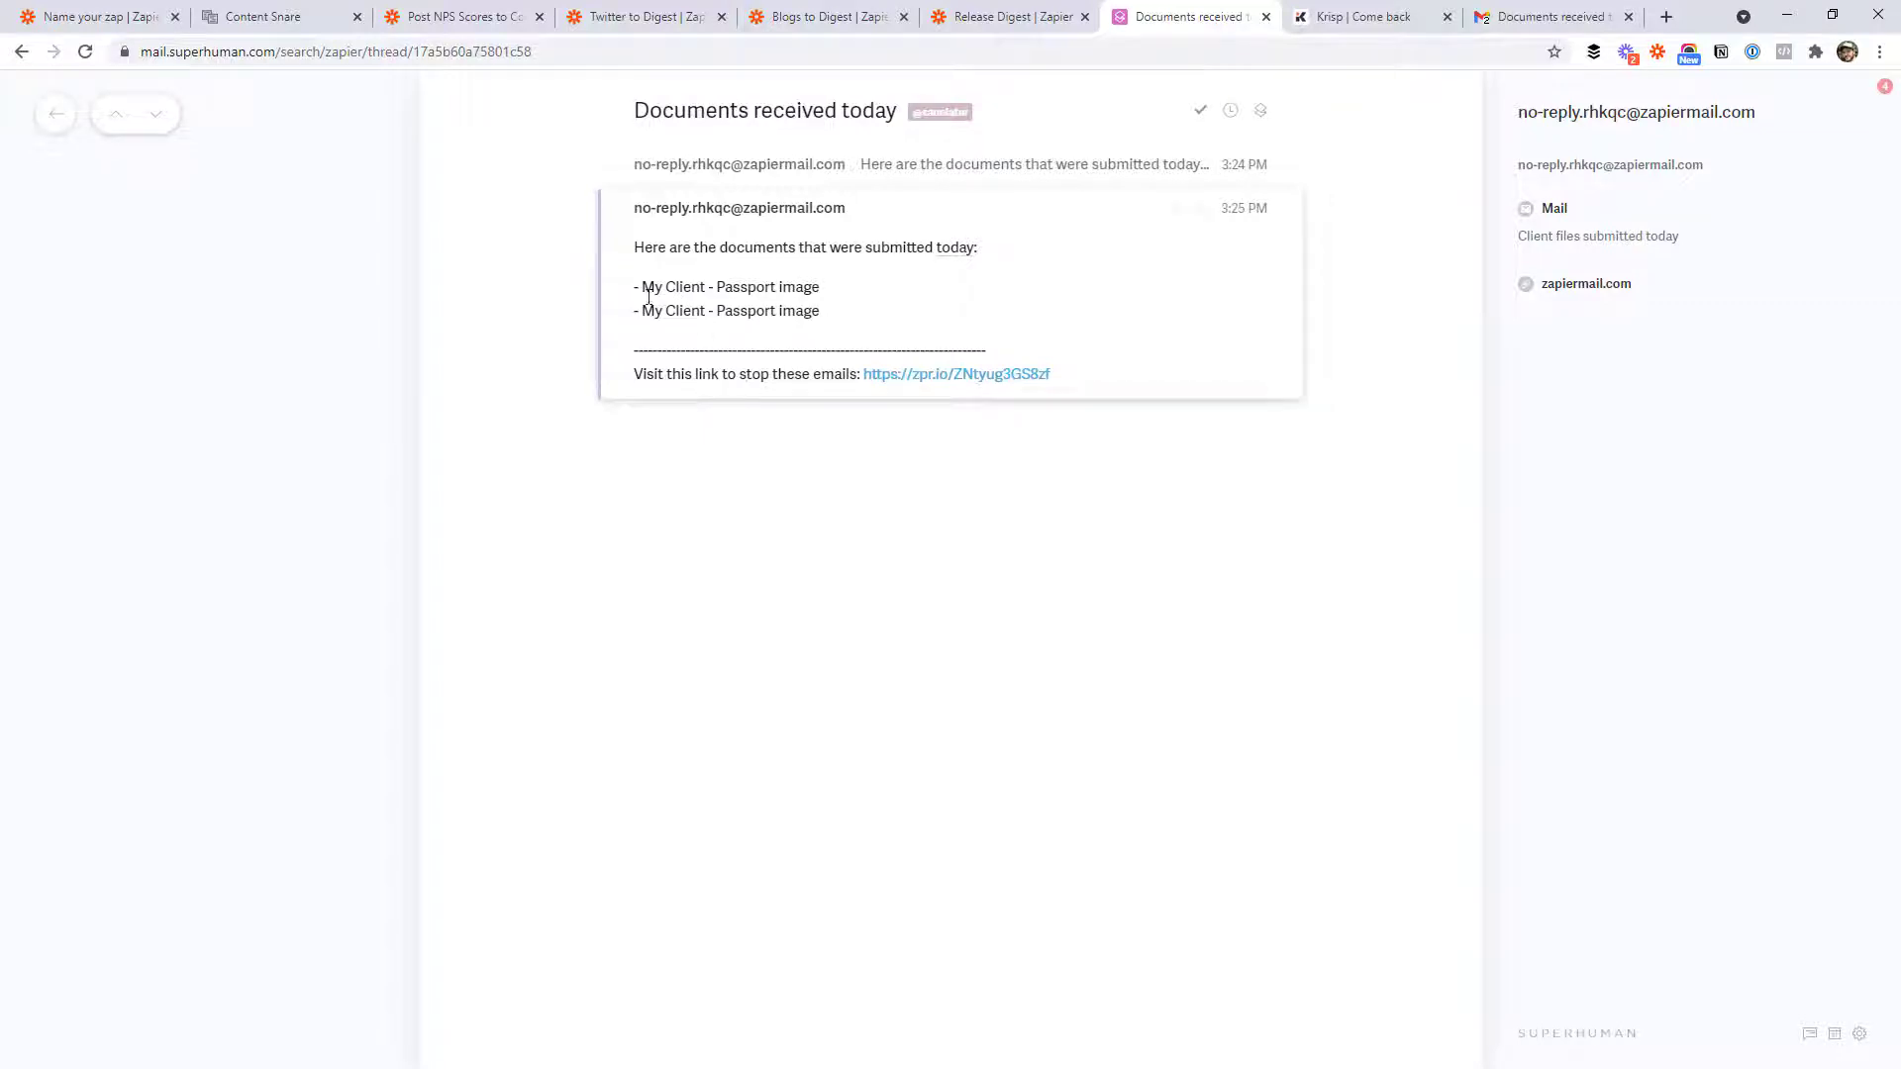
left_click_drag(644, 290, 760, 295)
left_click(89, 17)
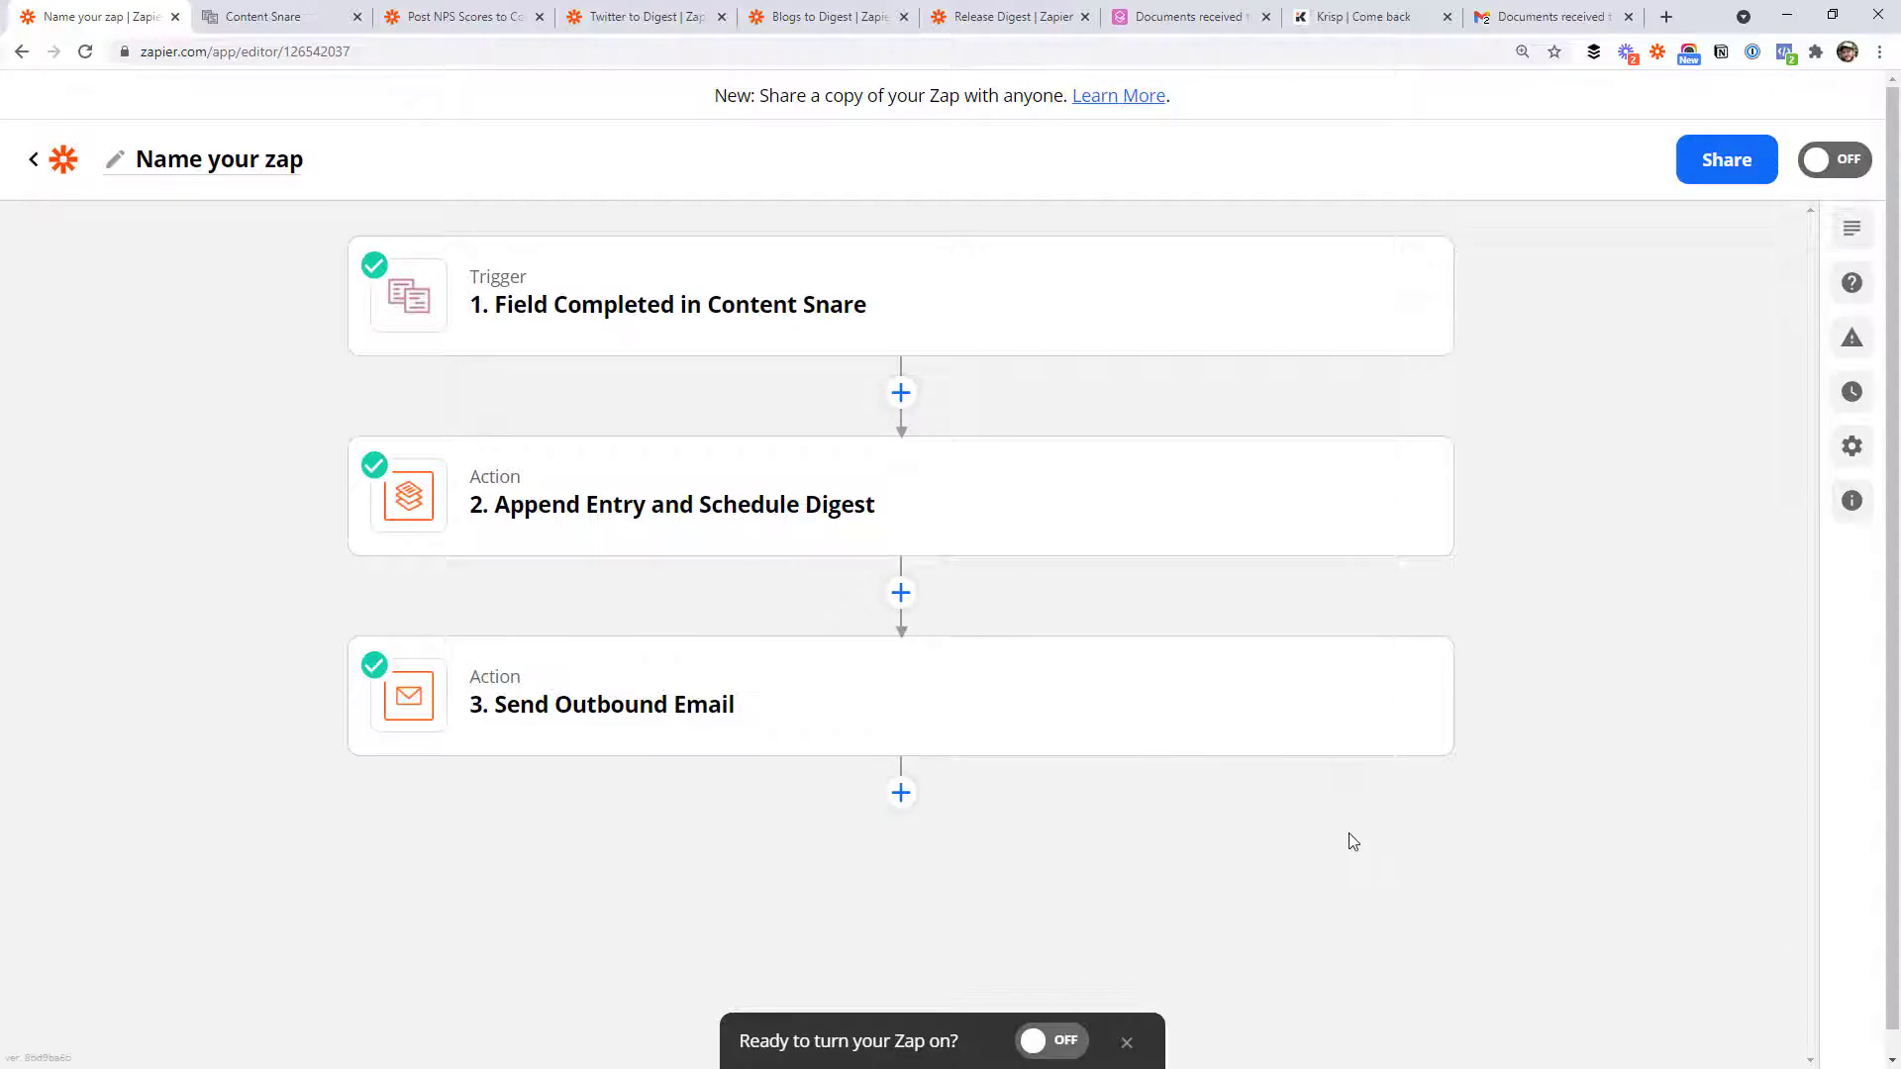
left_click(901, 793)
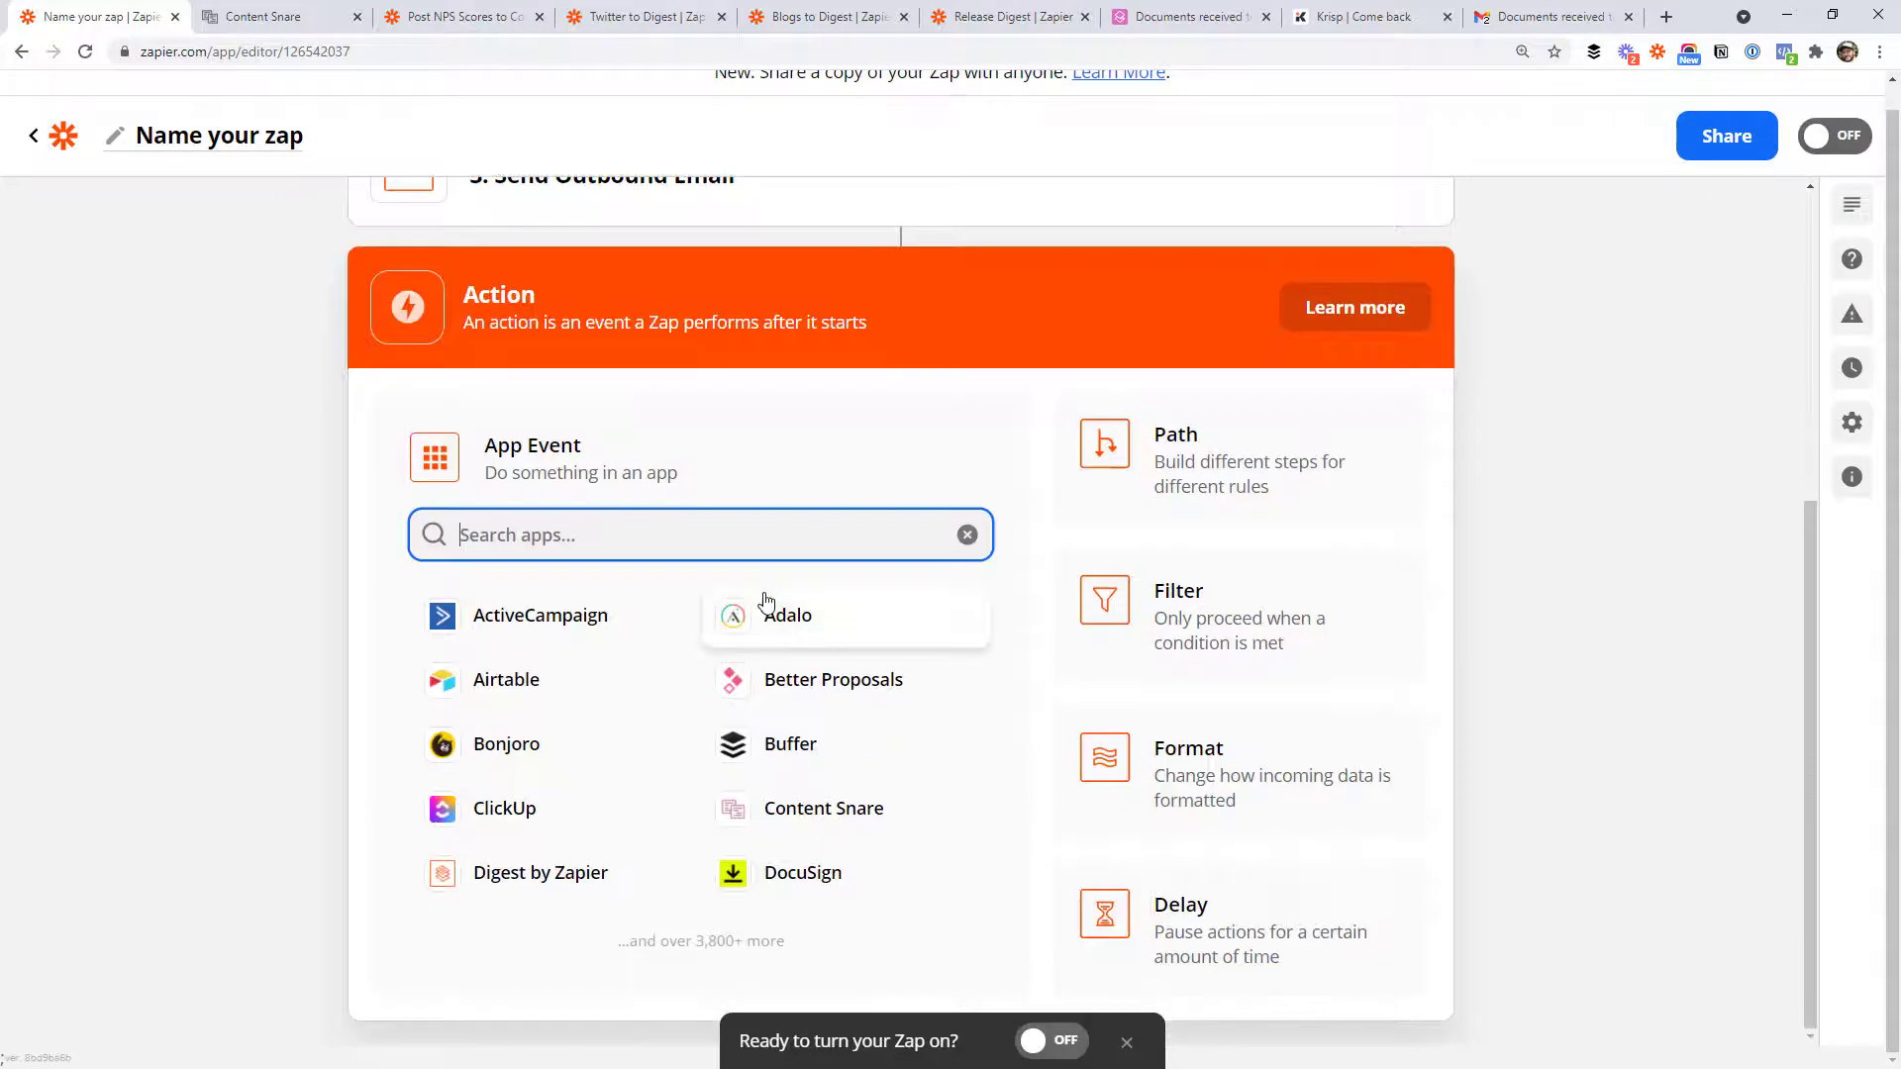
type("slack")
left_click(765, 600)
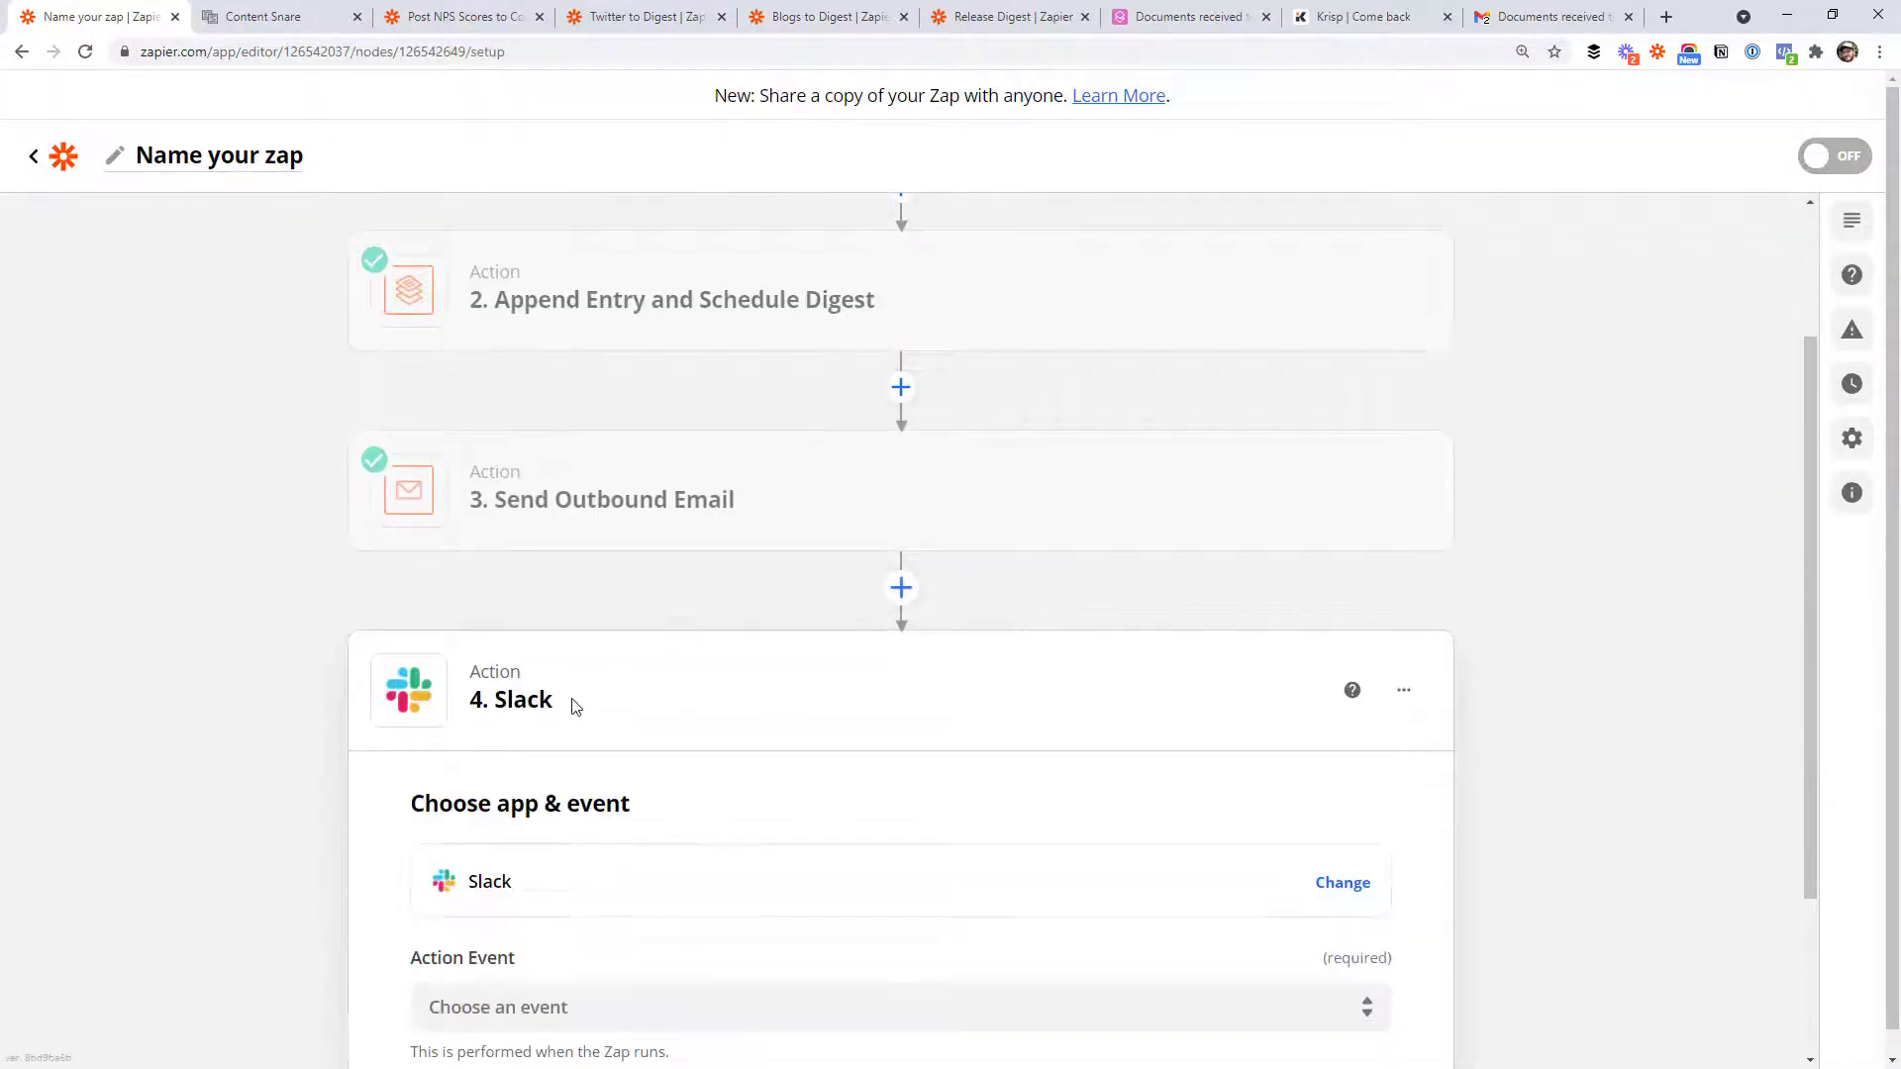
left_click(802, 765)
left_click(687, 861)
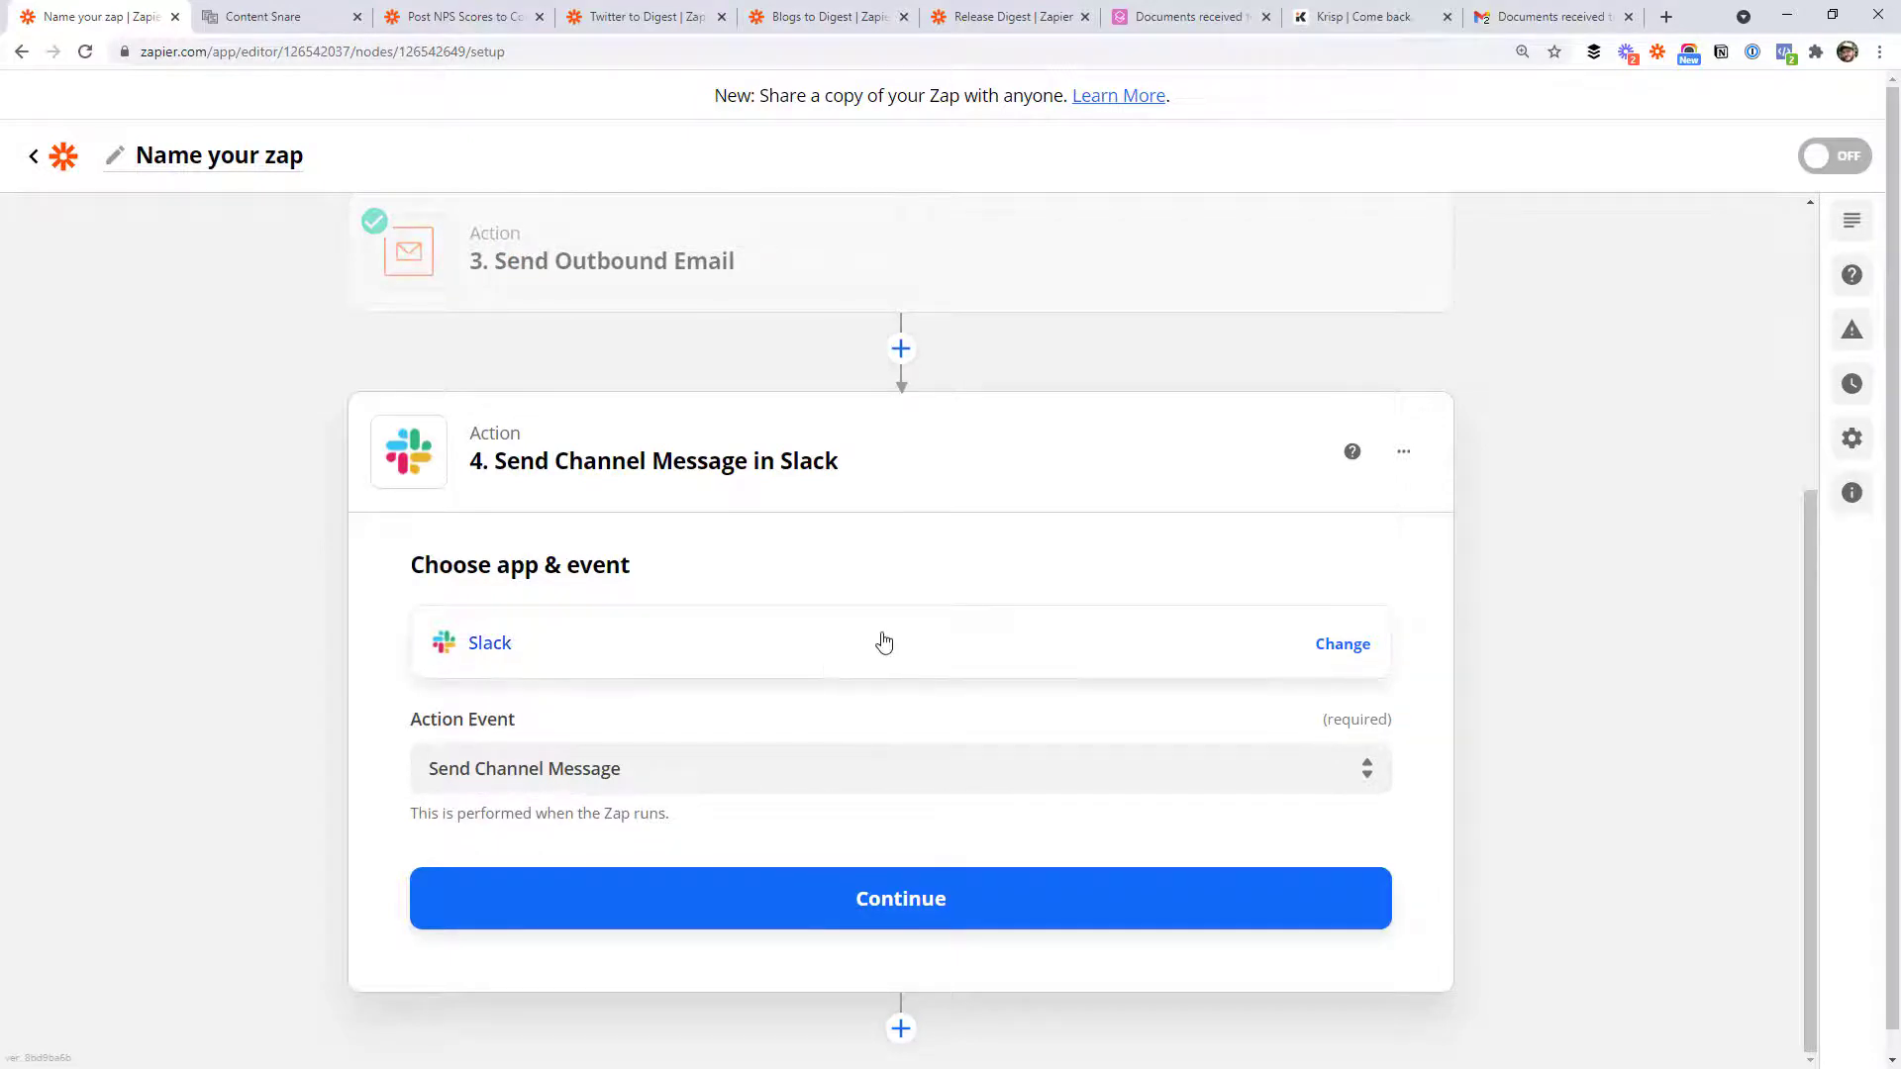
scroll(882, 595, "up", 2)
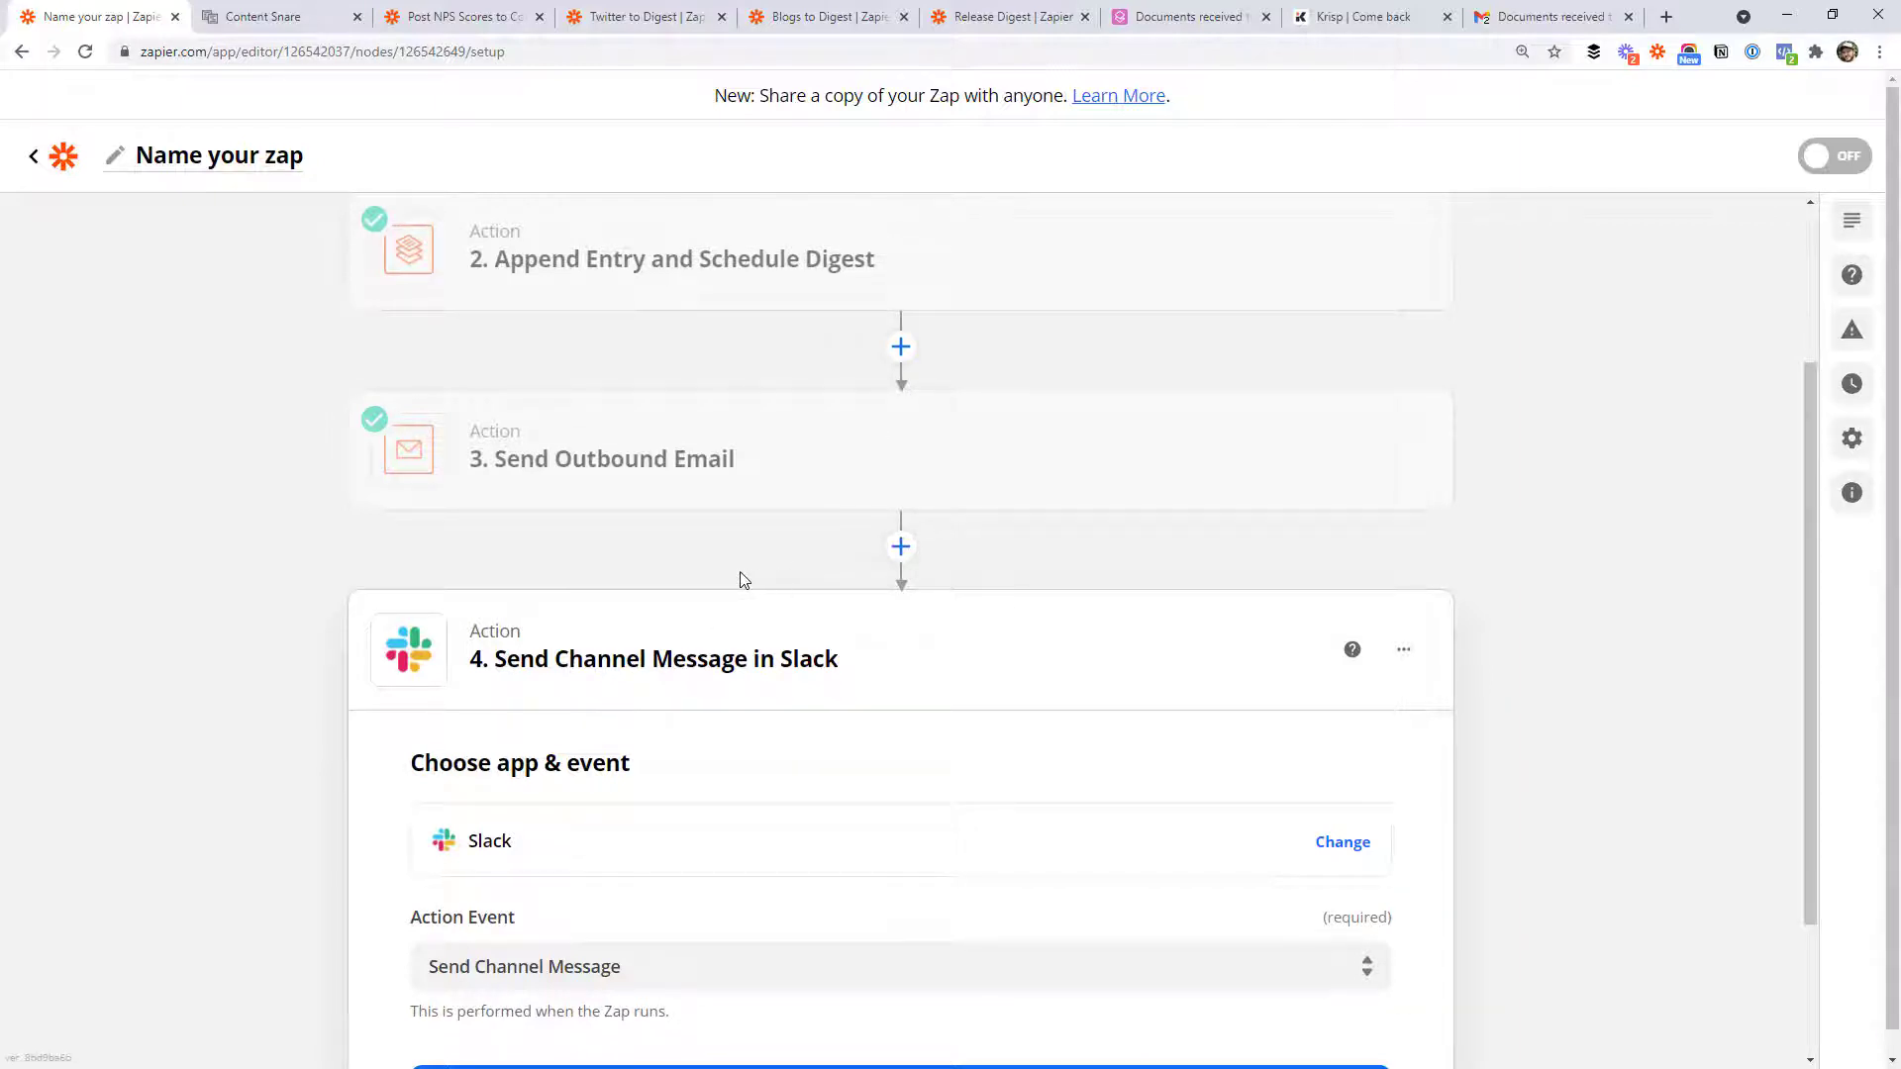
scroll(744, 579, "up", 3)
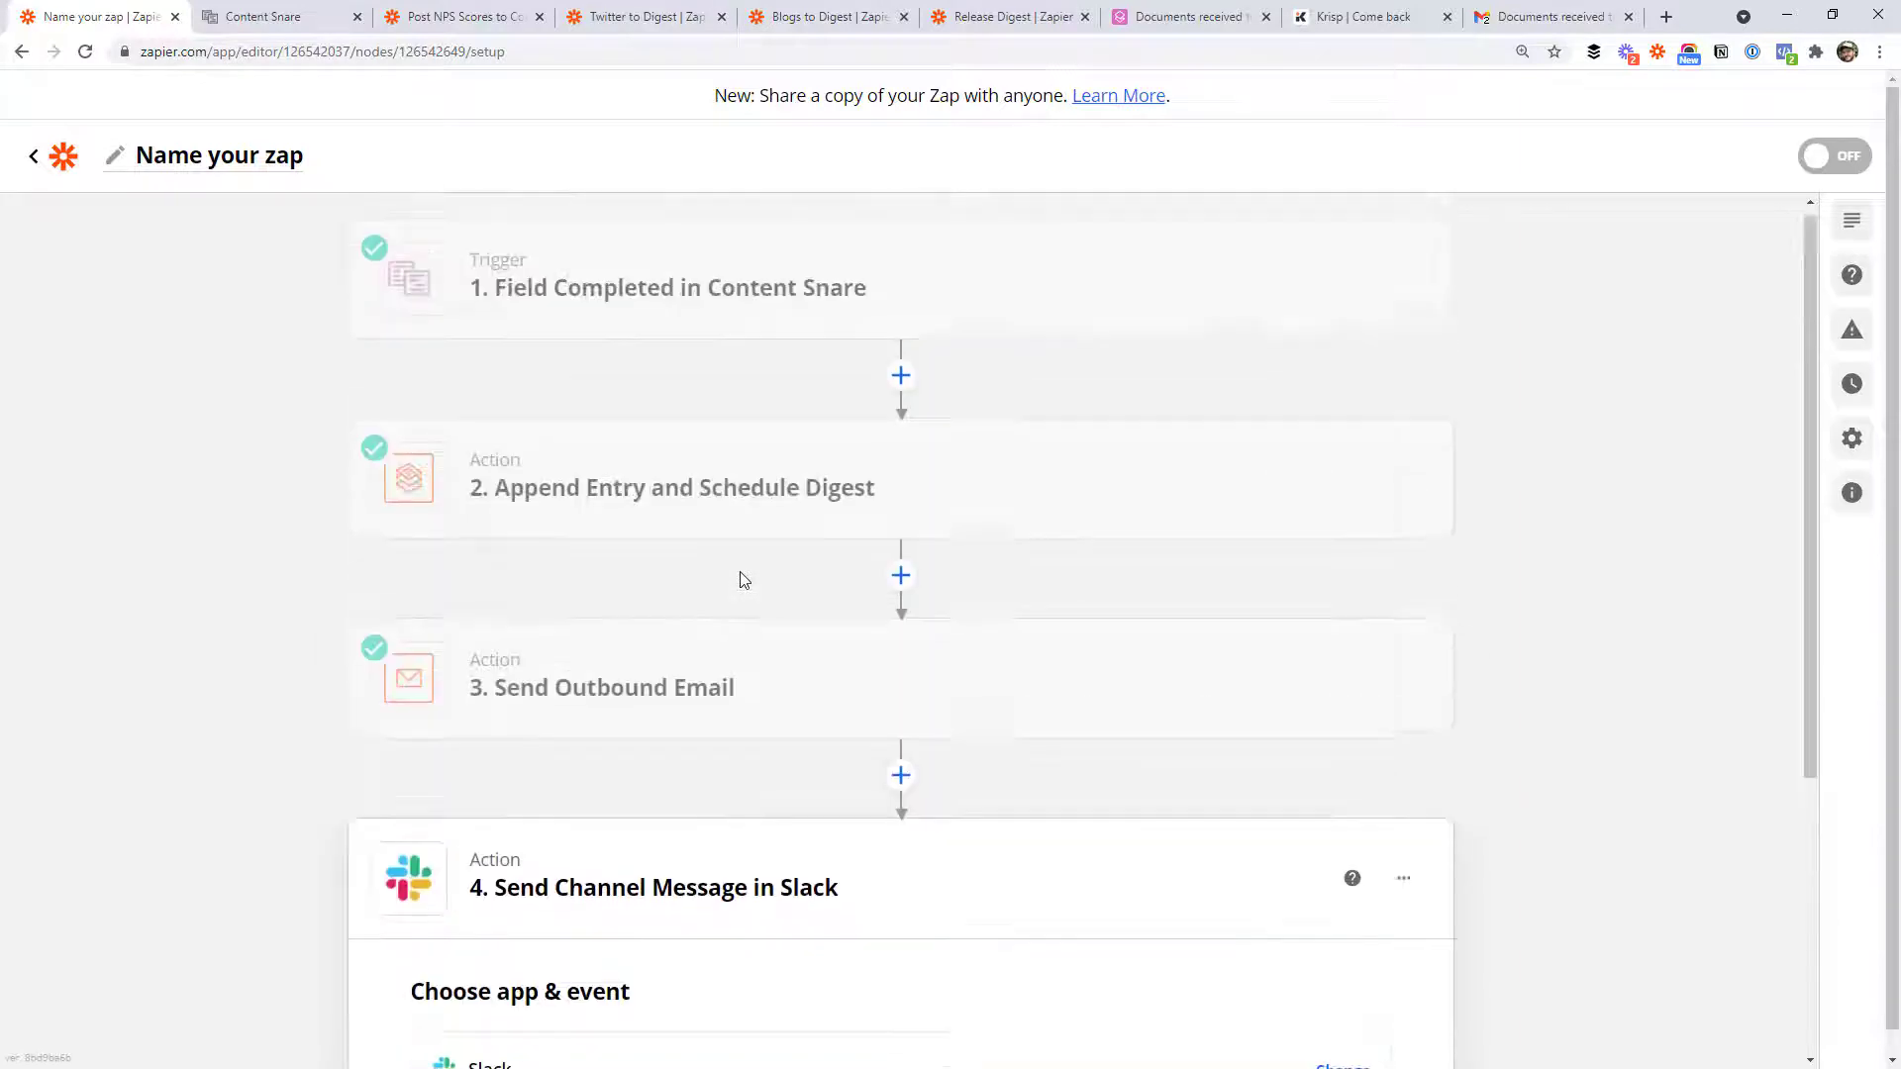
left_click(447, 13)
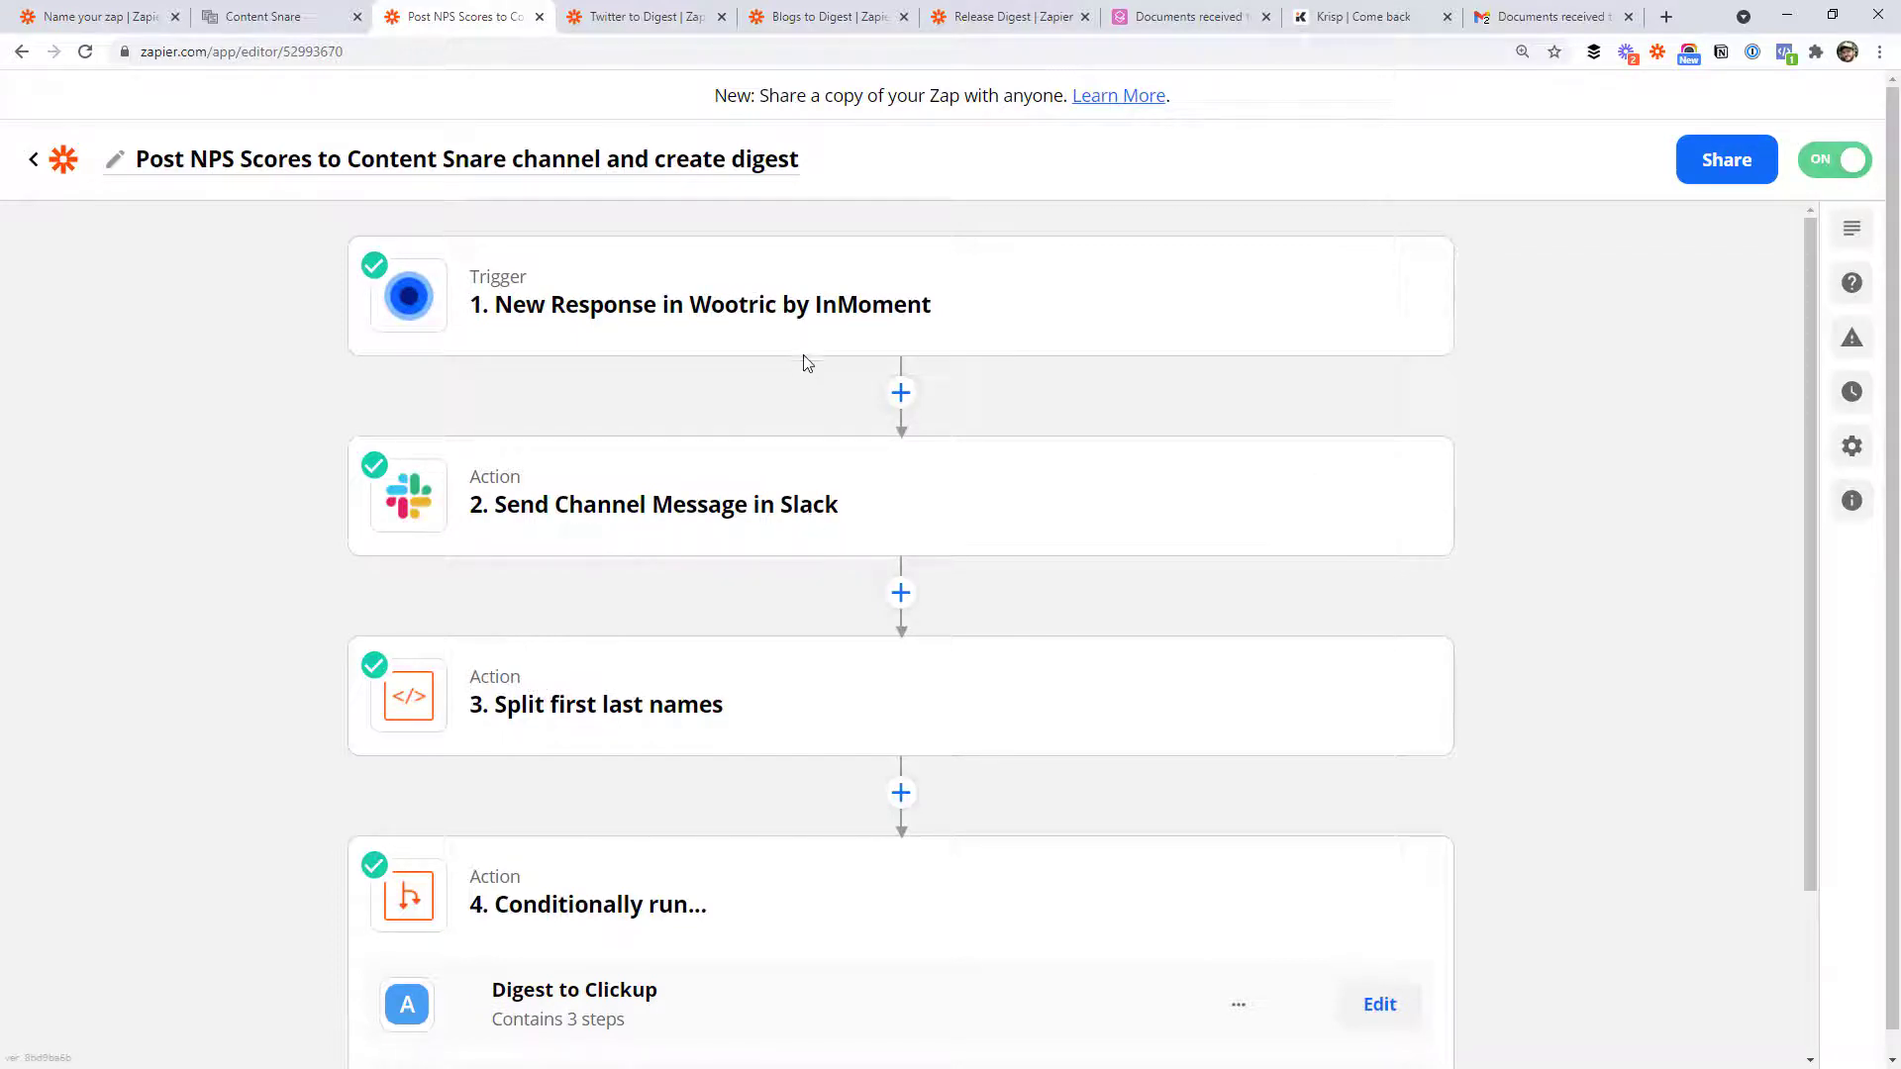
scroll(407, 722, "down", 2)
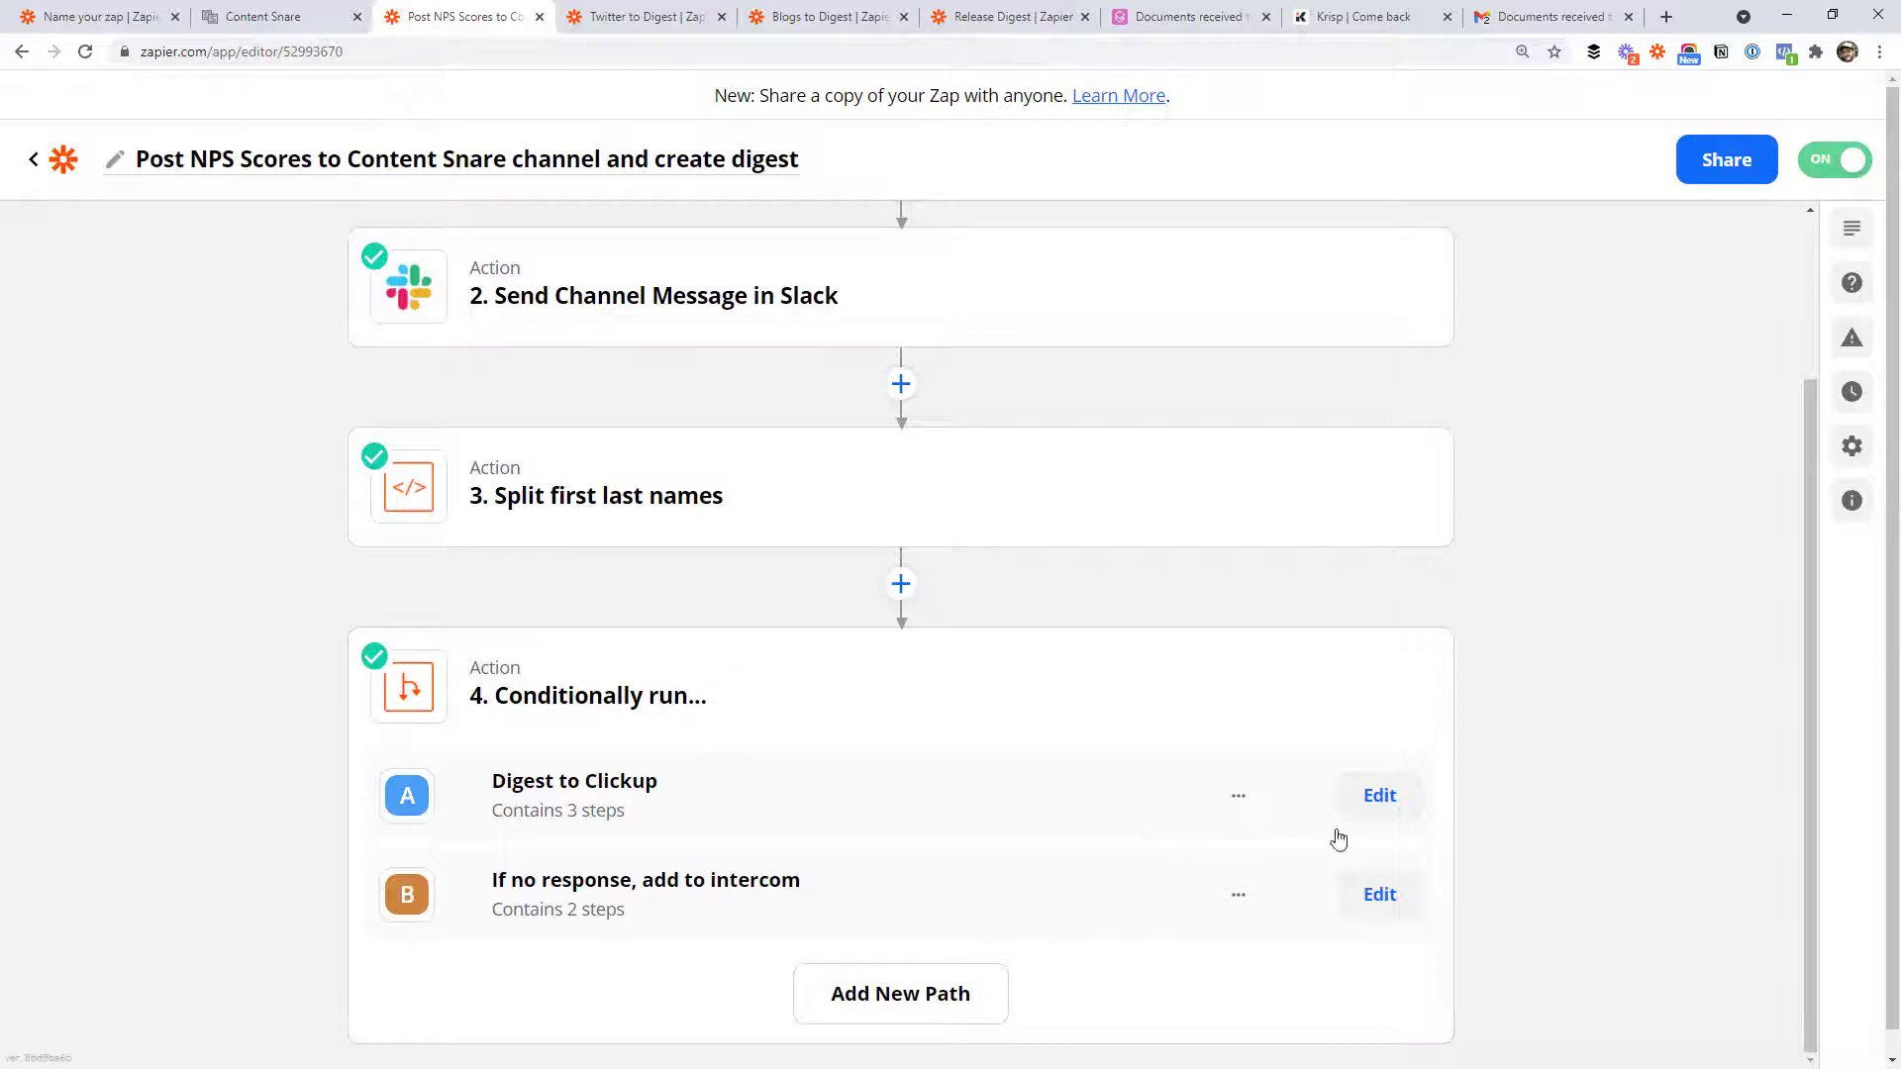
left_click(1380, 795)
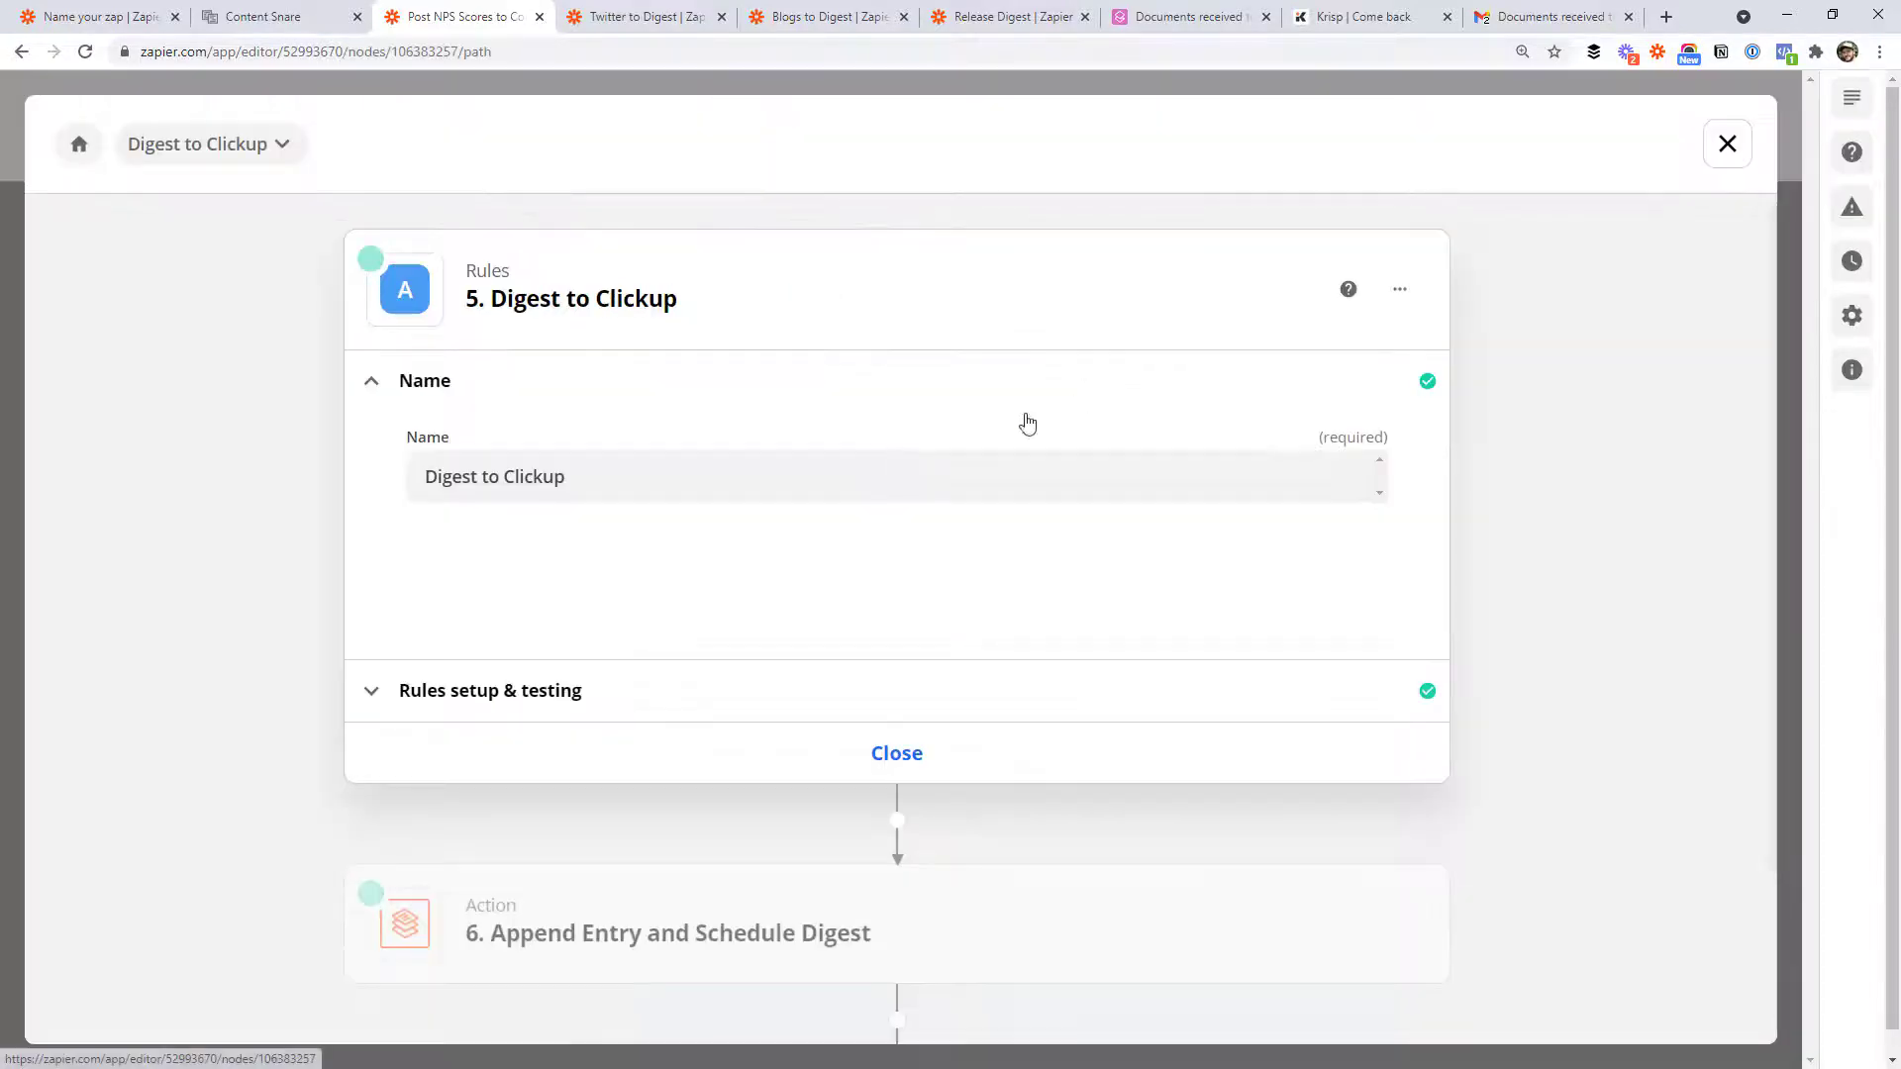
scroll(888, 466, "down", 2)
mouse_move(657, 726)
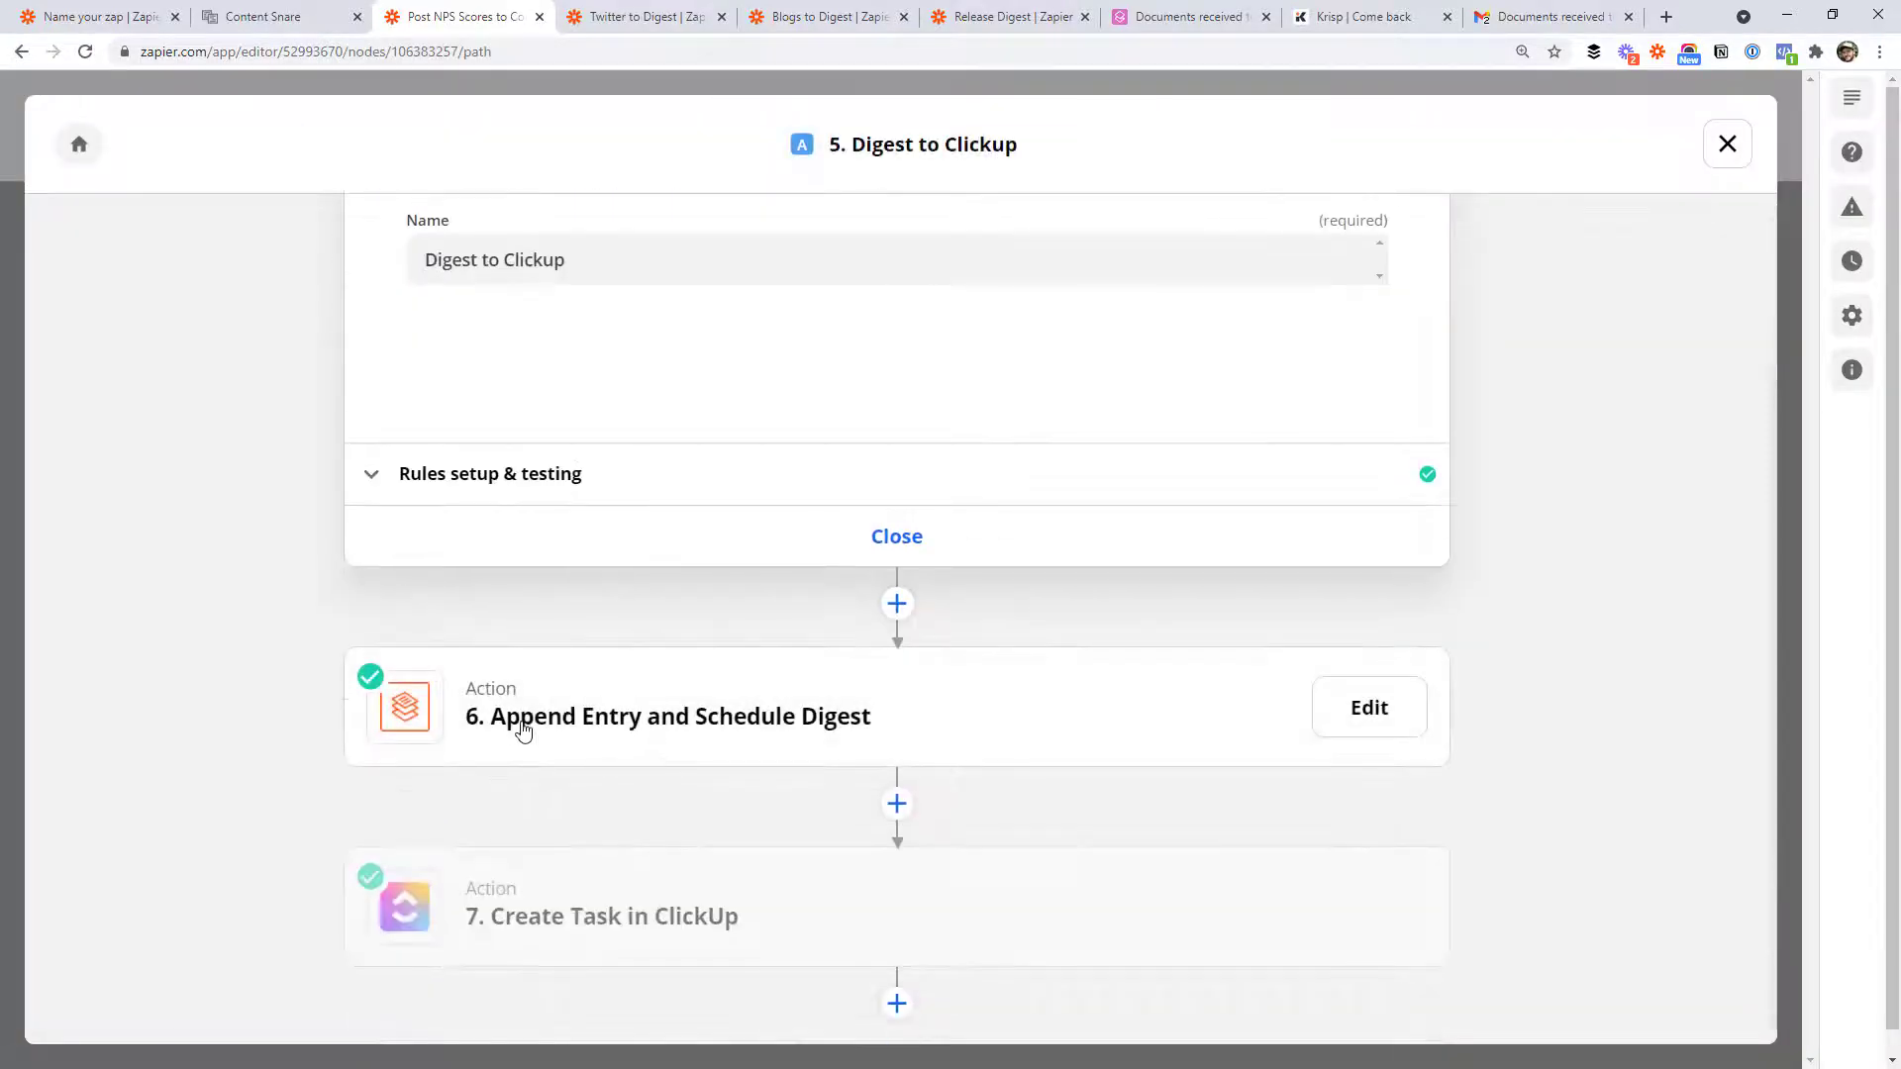
left_click(666, 730)
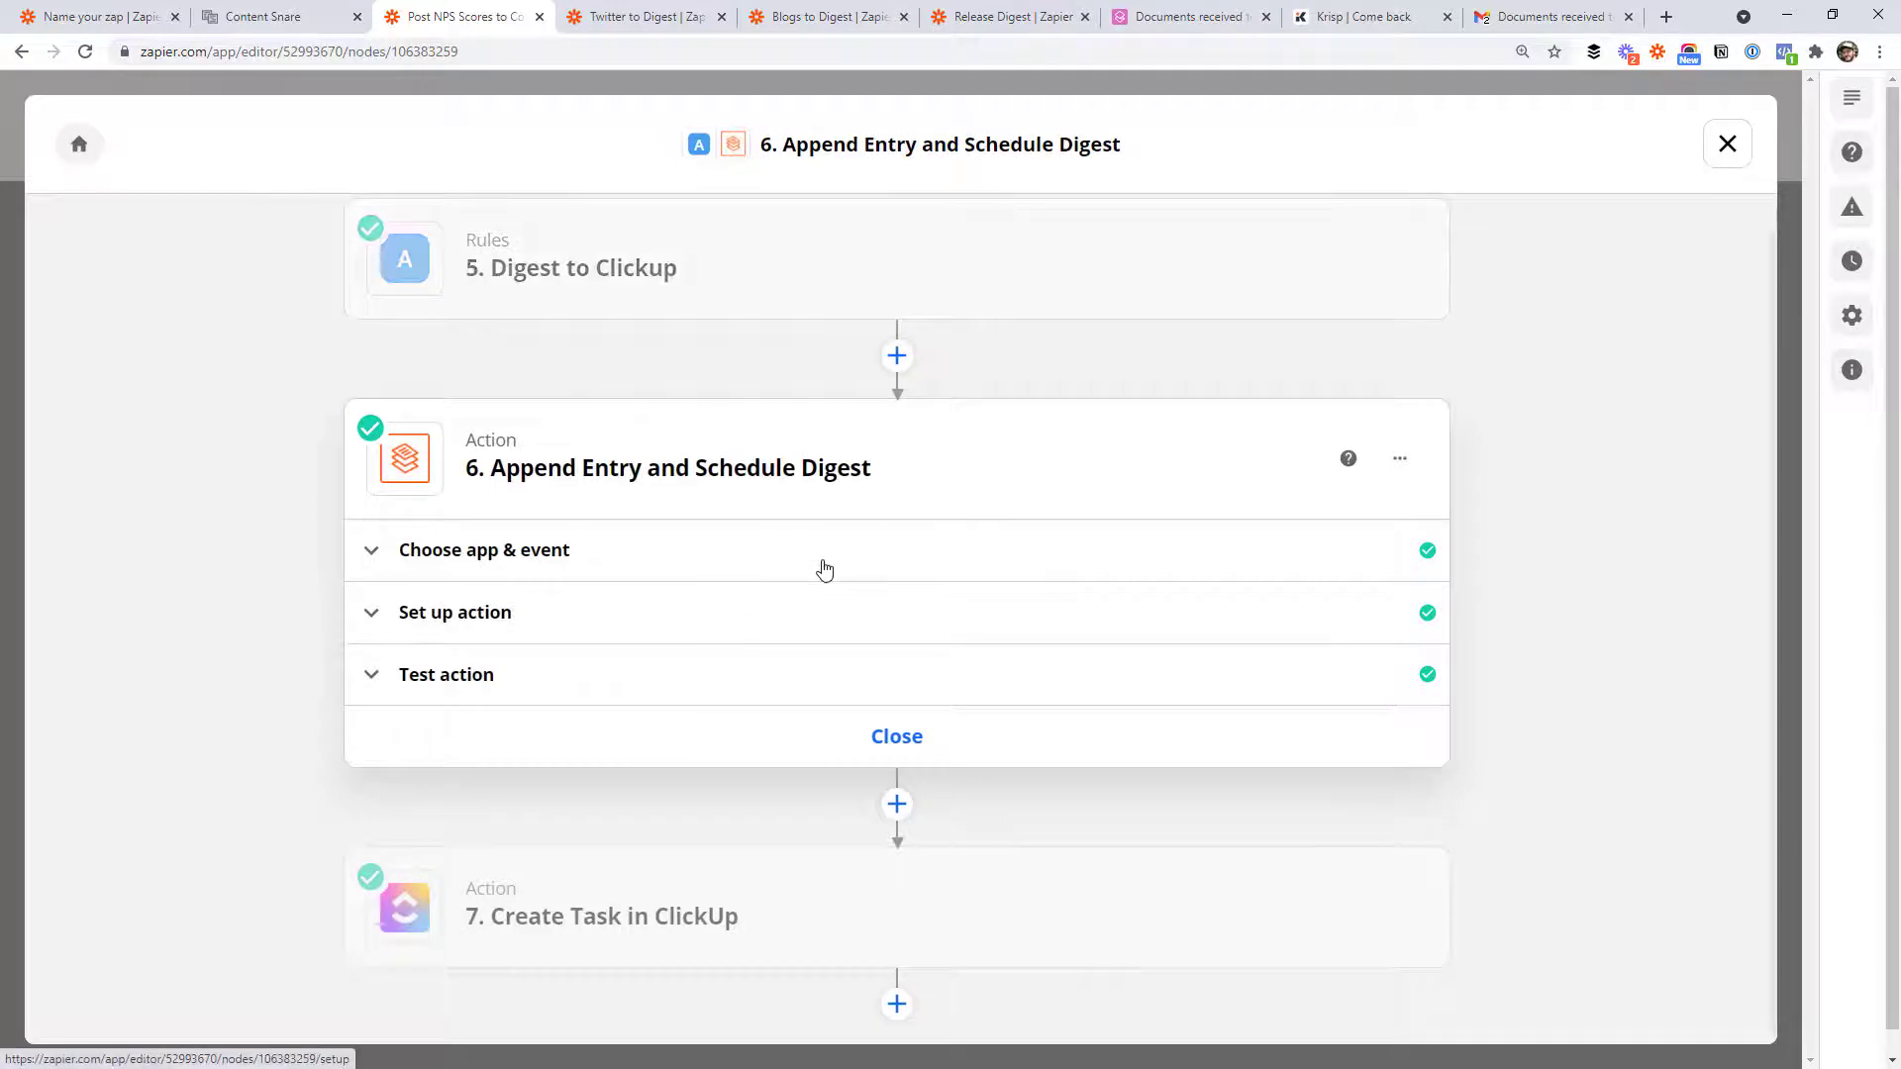
left_click(502, 616)
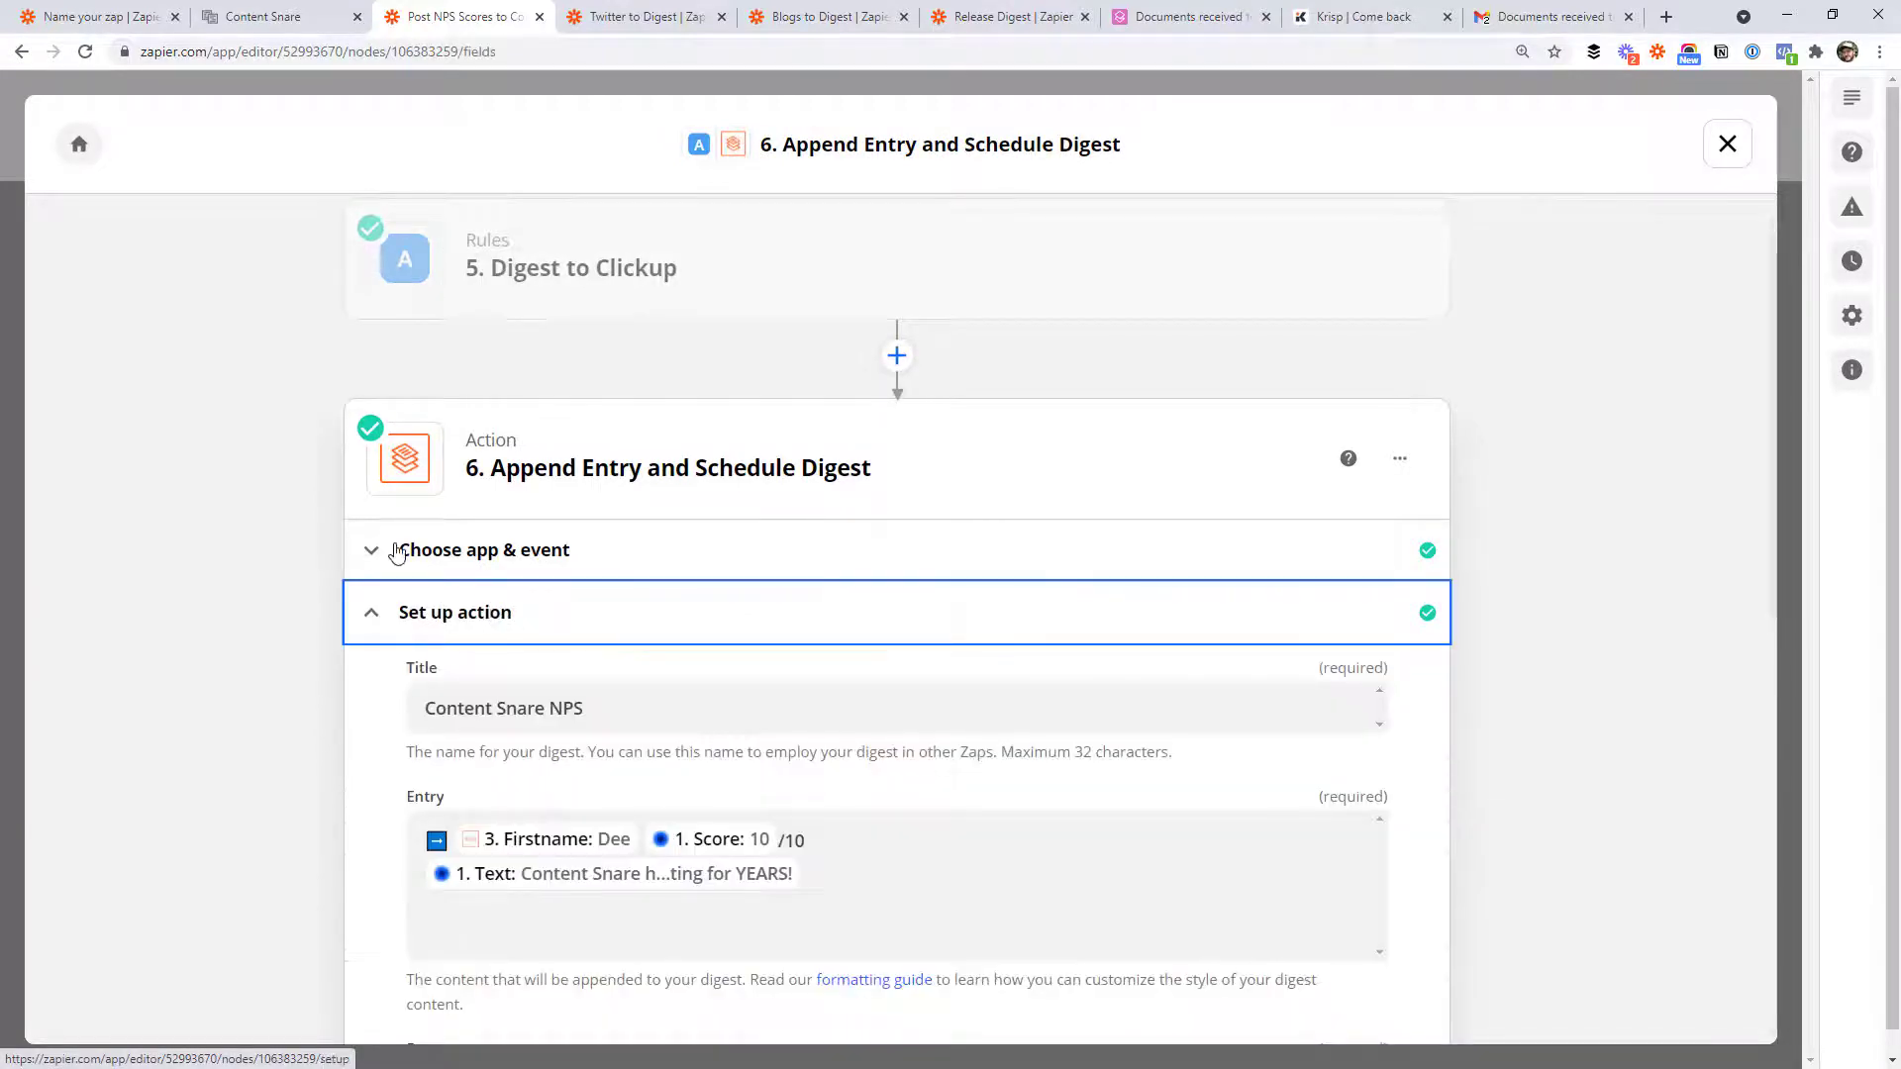
left_click(458, 451)
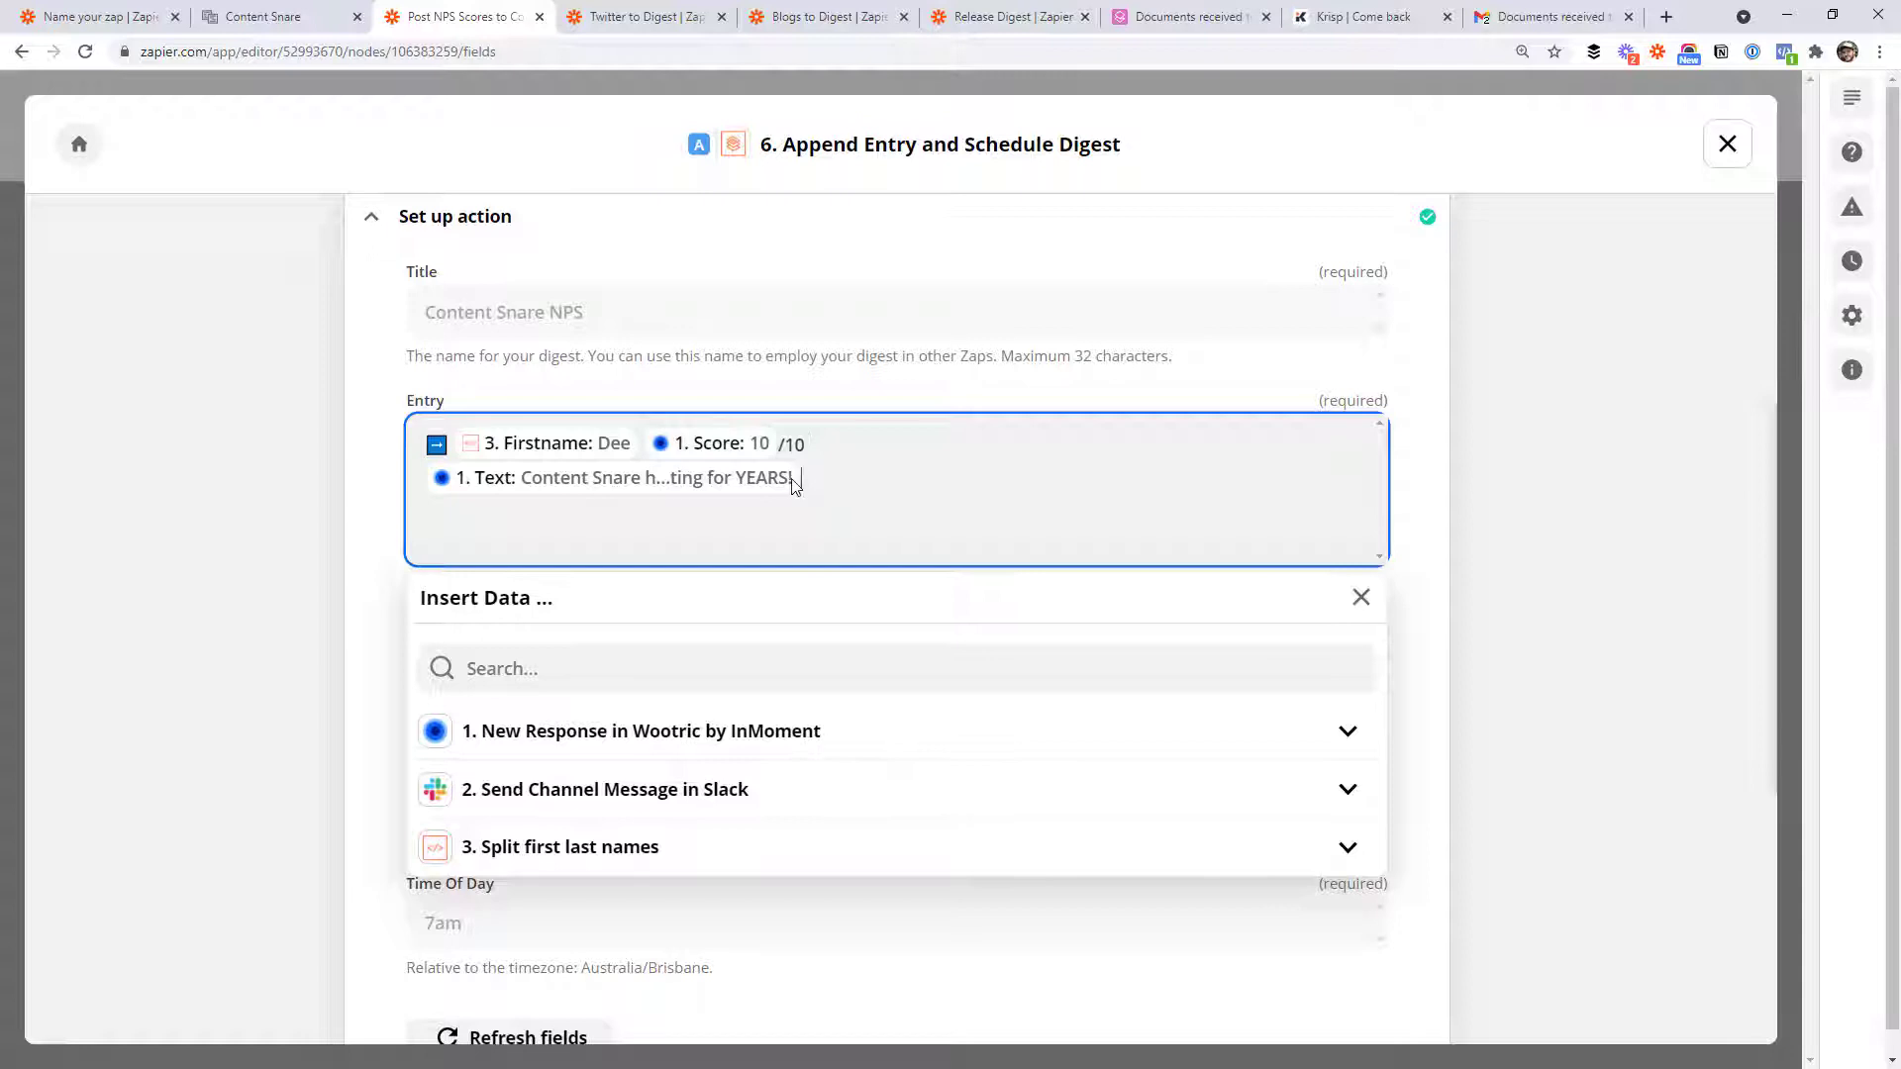
left_click(370, 471)
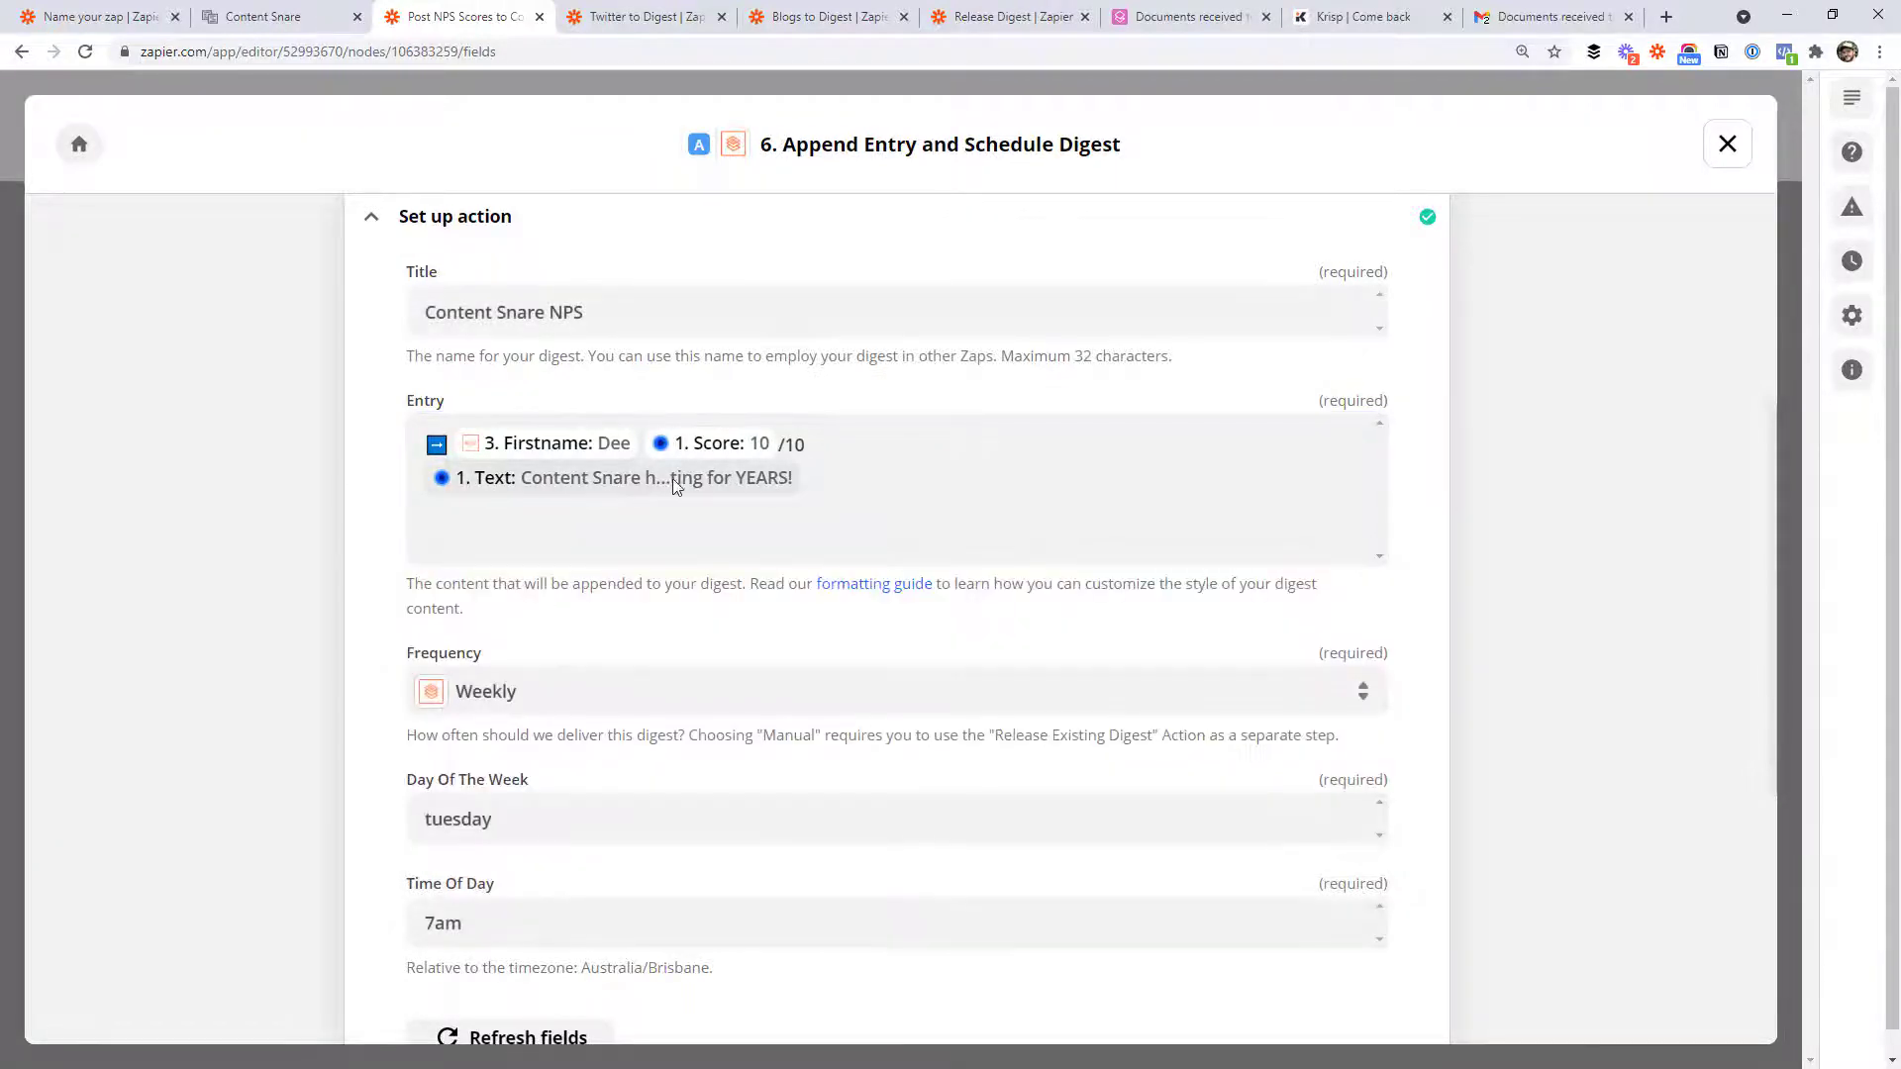
scroll(365, 500, "down", 2)
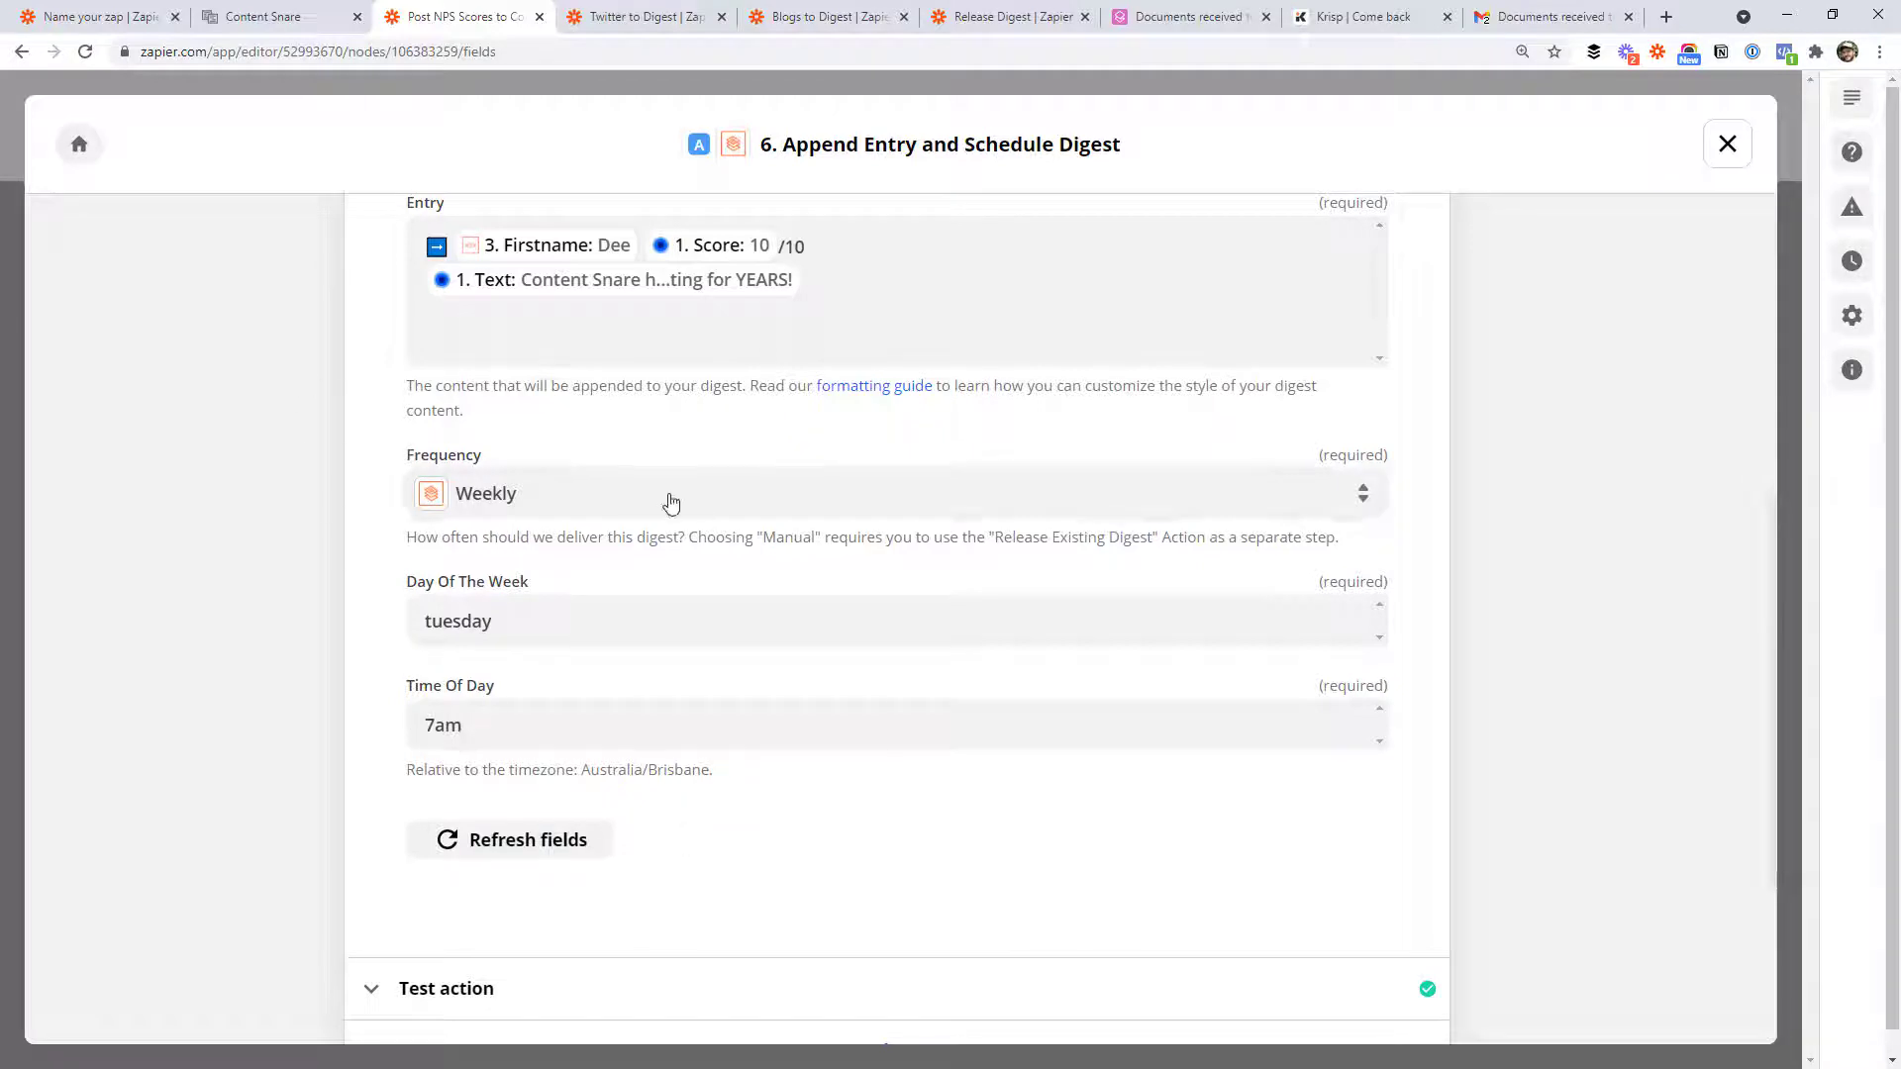
left_click(1728, 145)
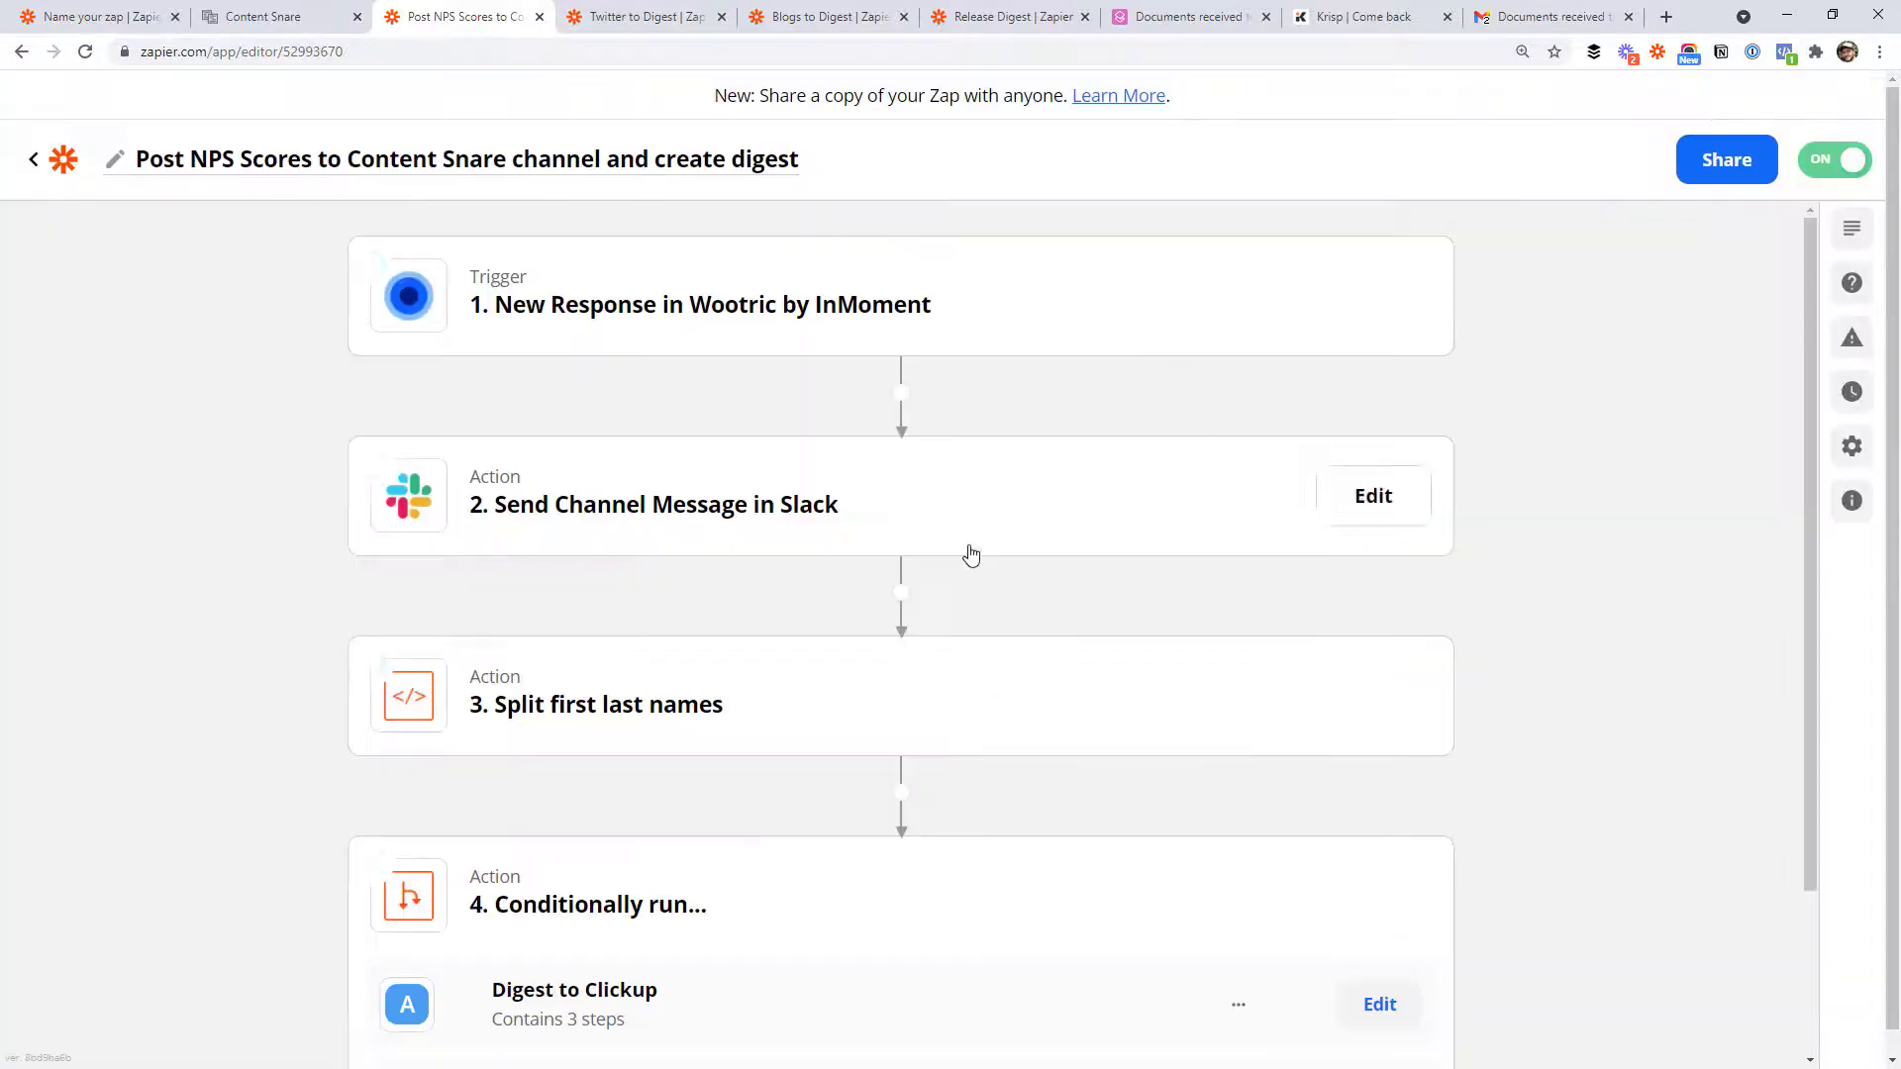
scroll(960, 564, "down", 2)
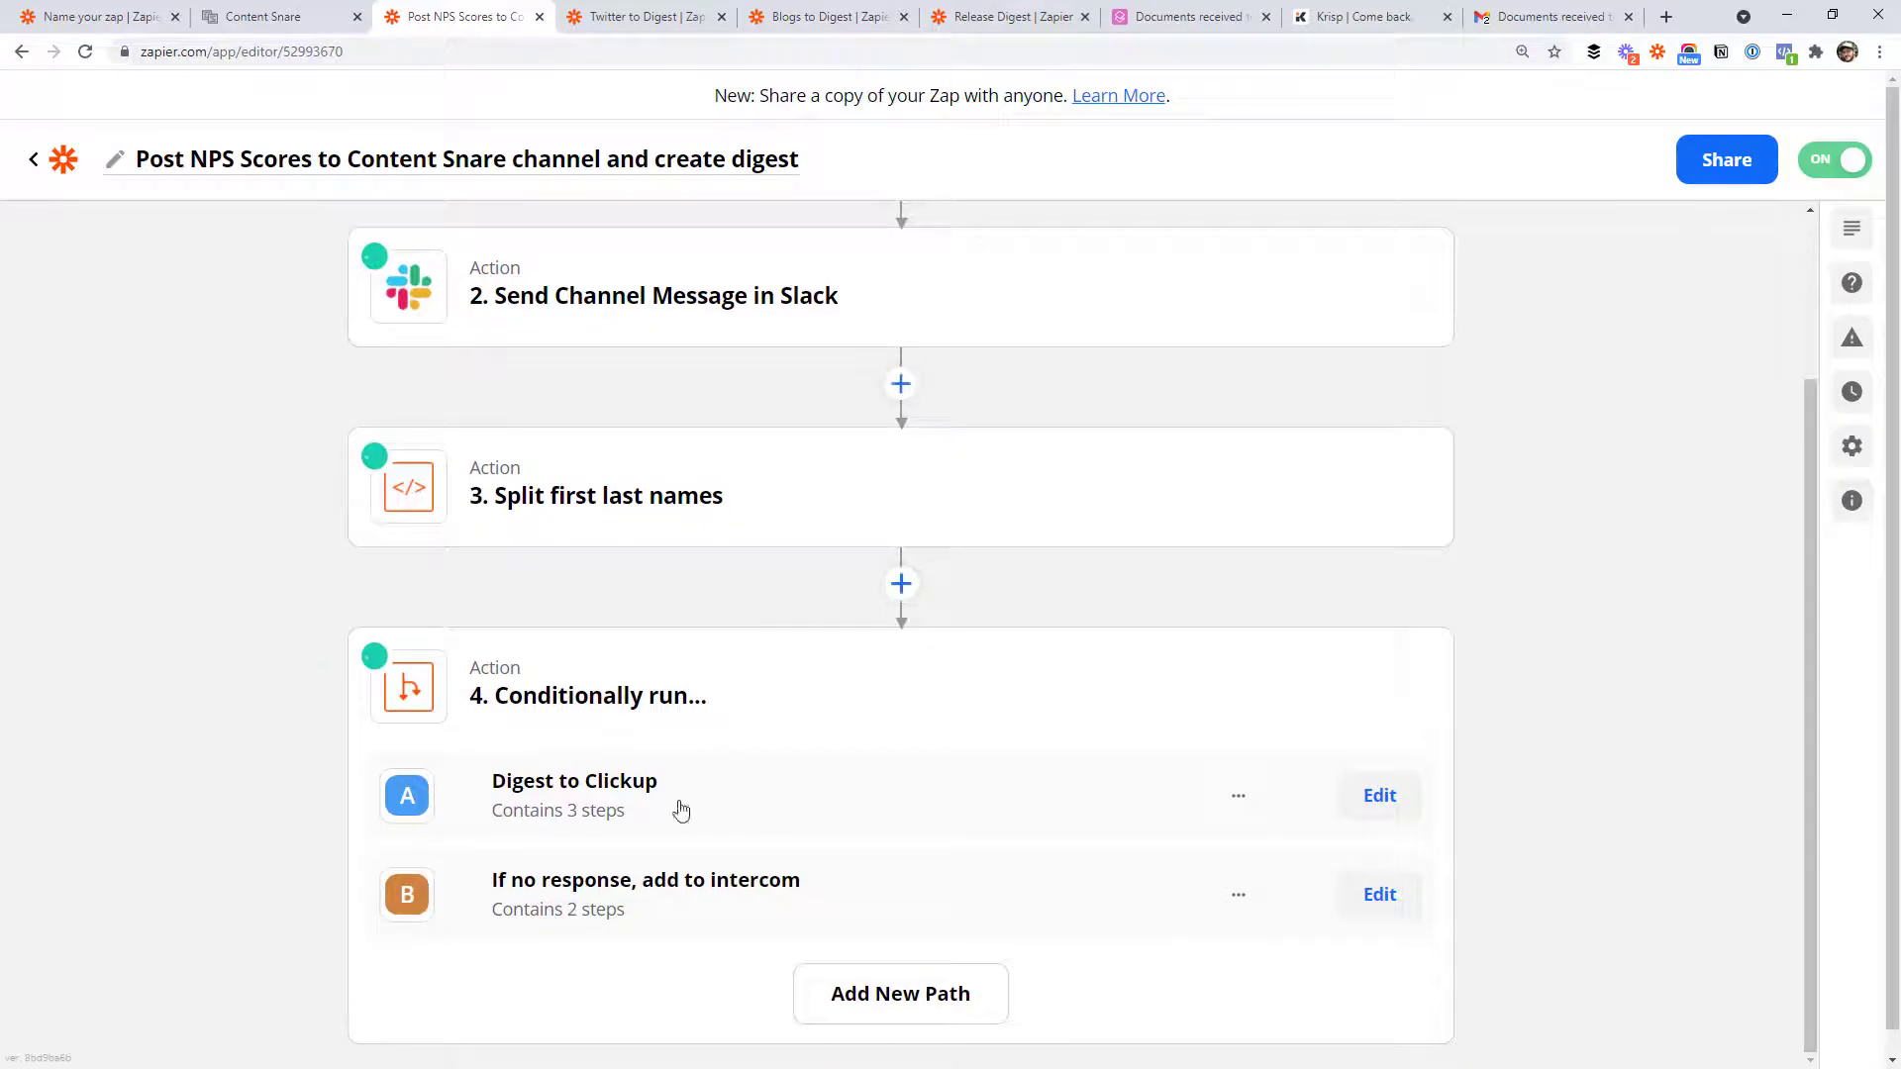
left_click(1379, 795)
scroll(931, 540, "down", 2)
left_click(757, 953)
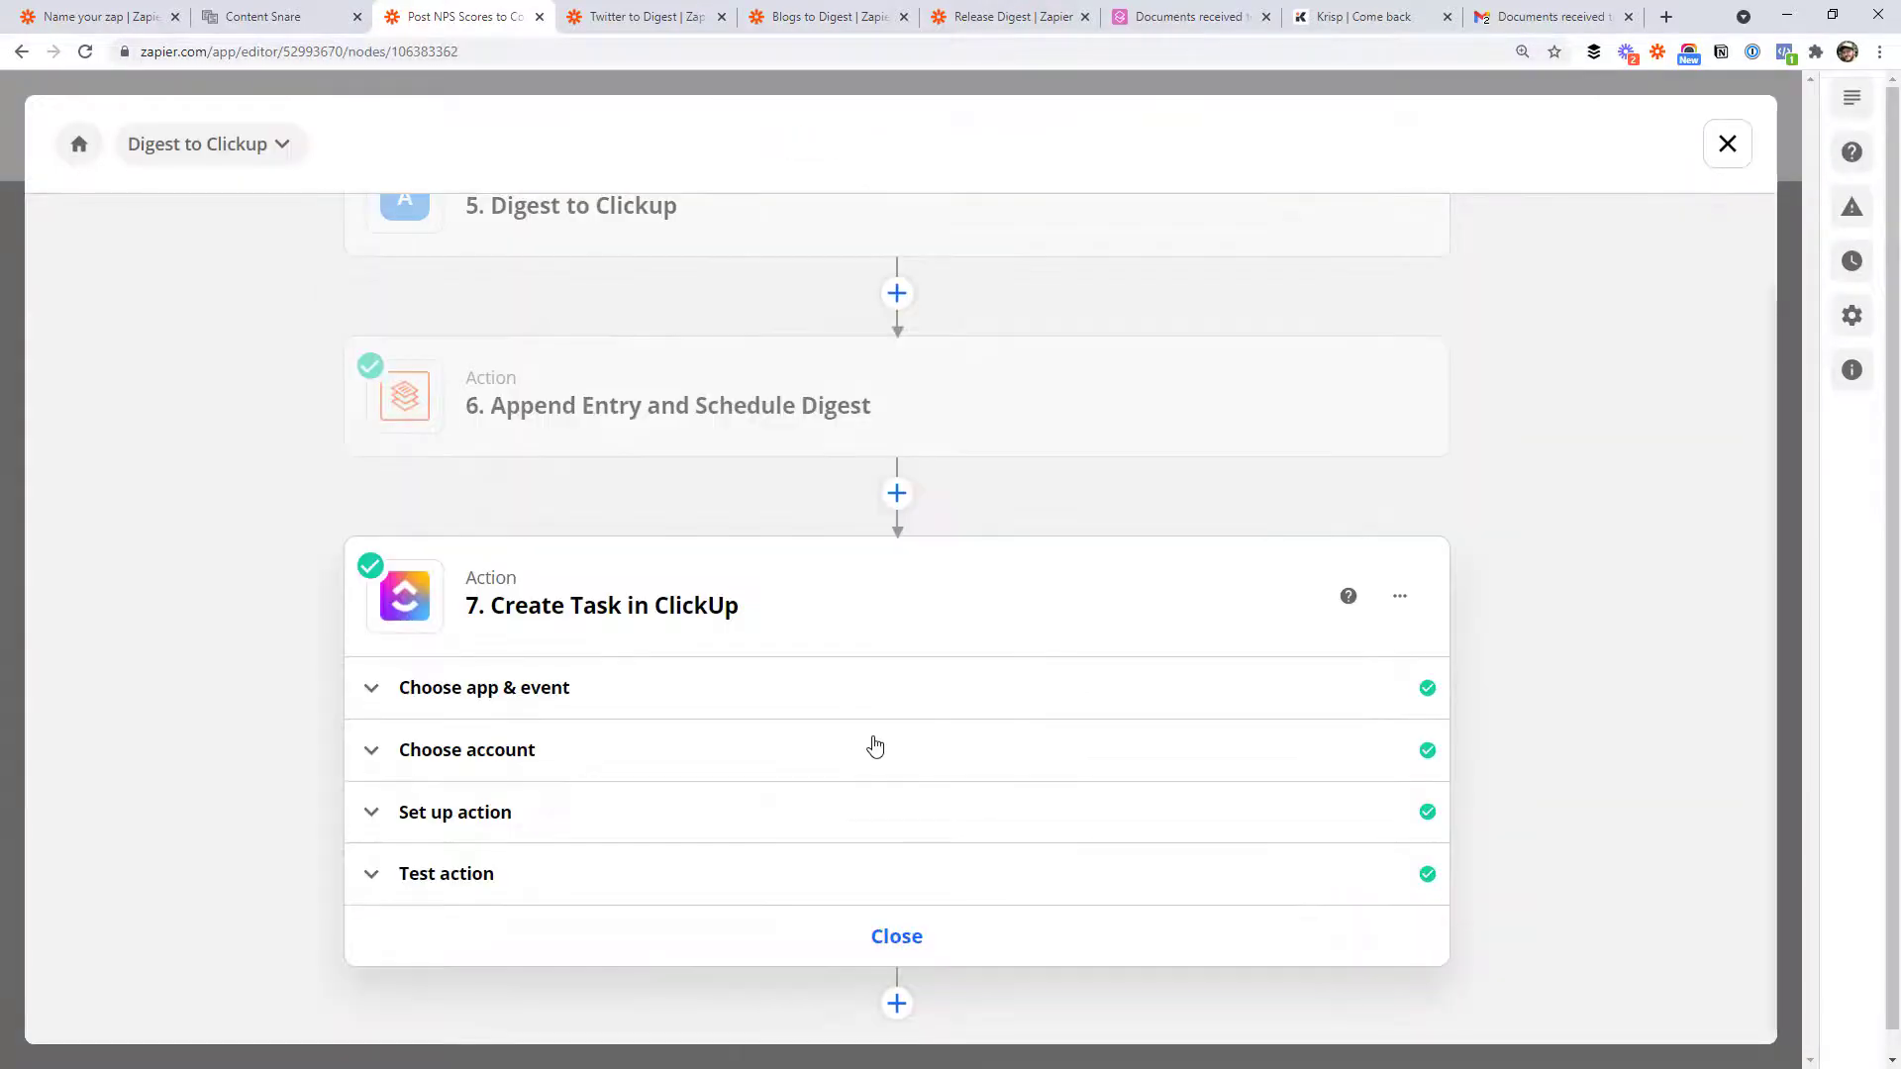
left_click(493, 785)
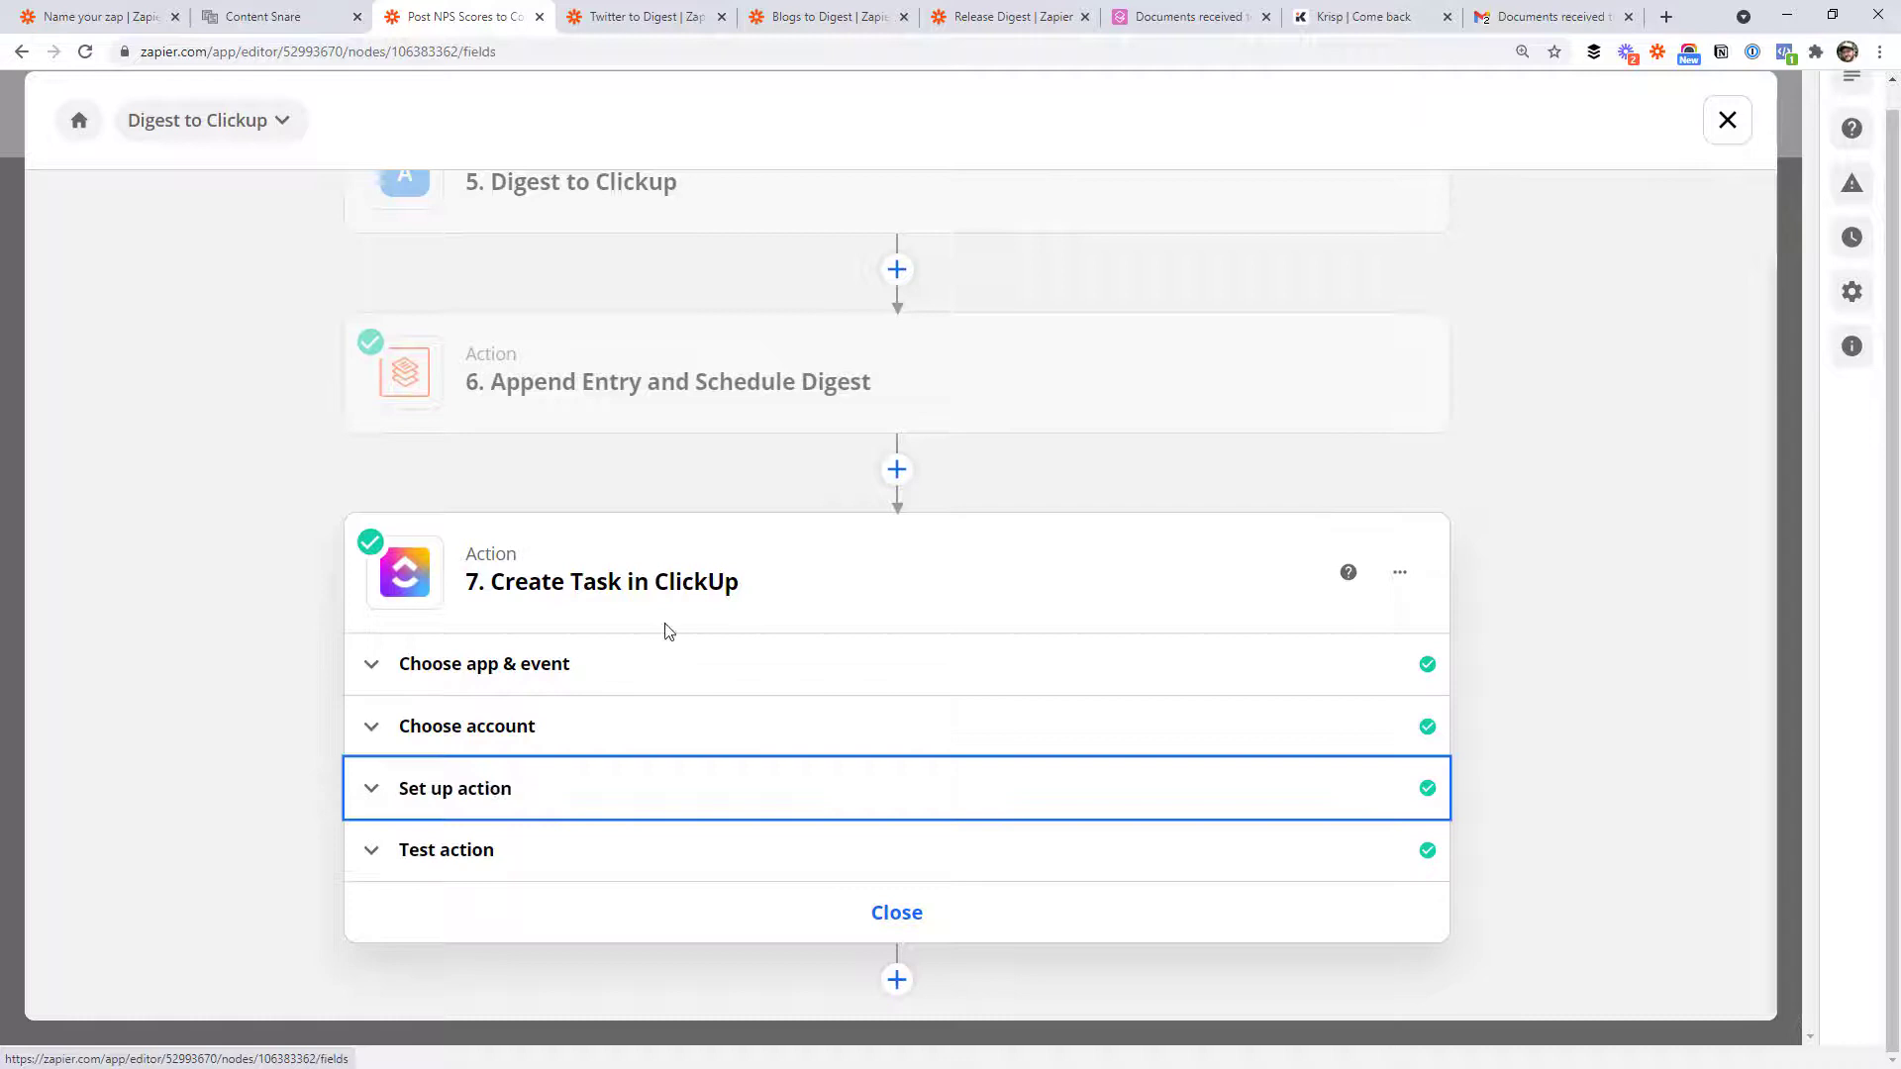
scroll(710, 476, "down", 3)
scroll(710, 476, "down", 3)
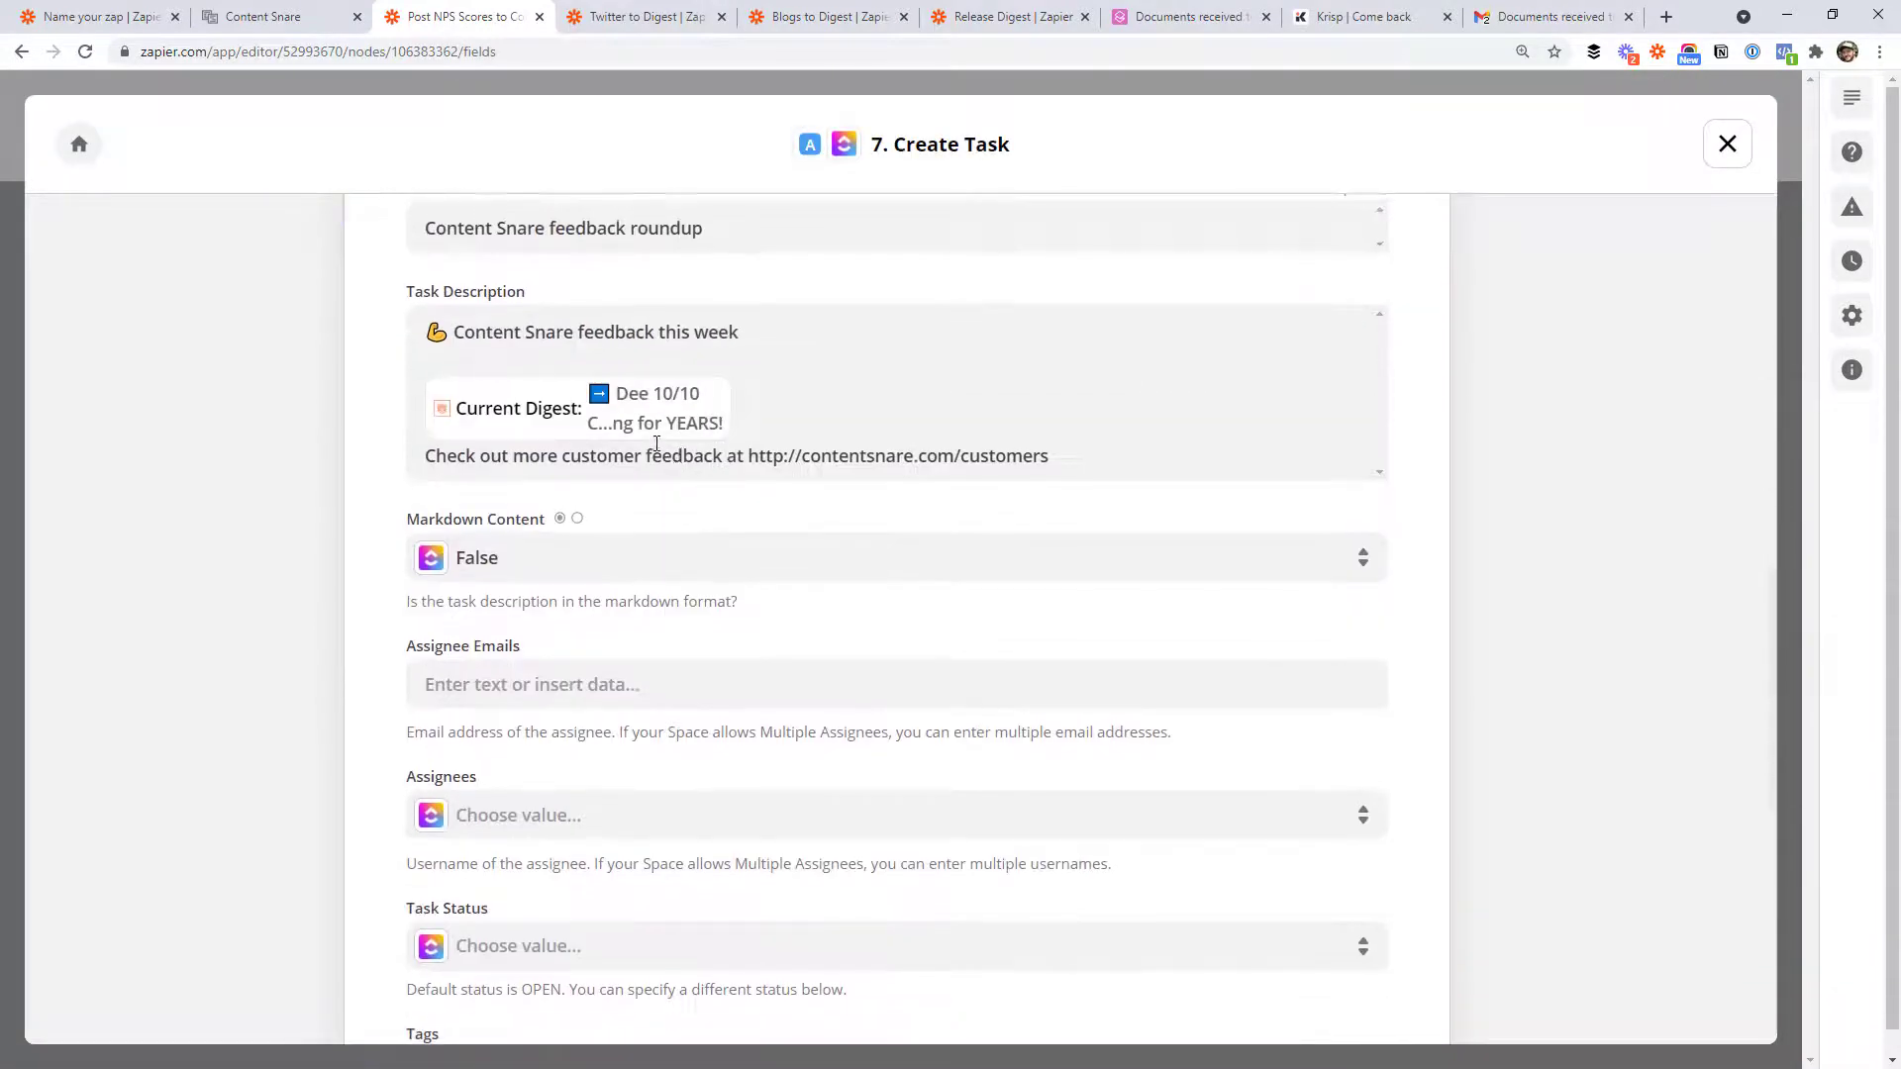
scroll(611, 522, "up", 2)
triple_click(784, 537)
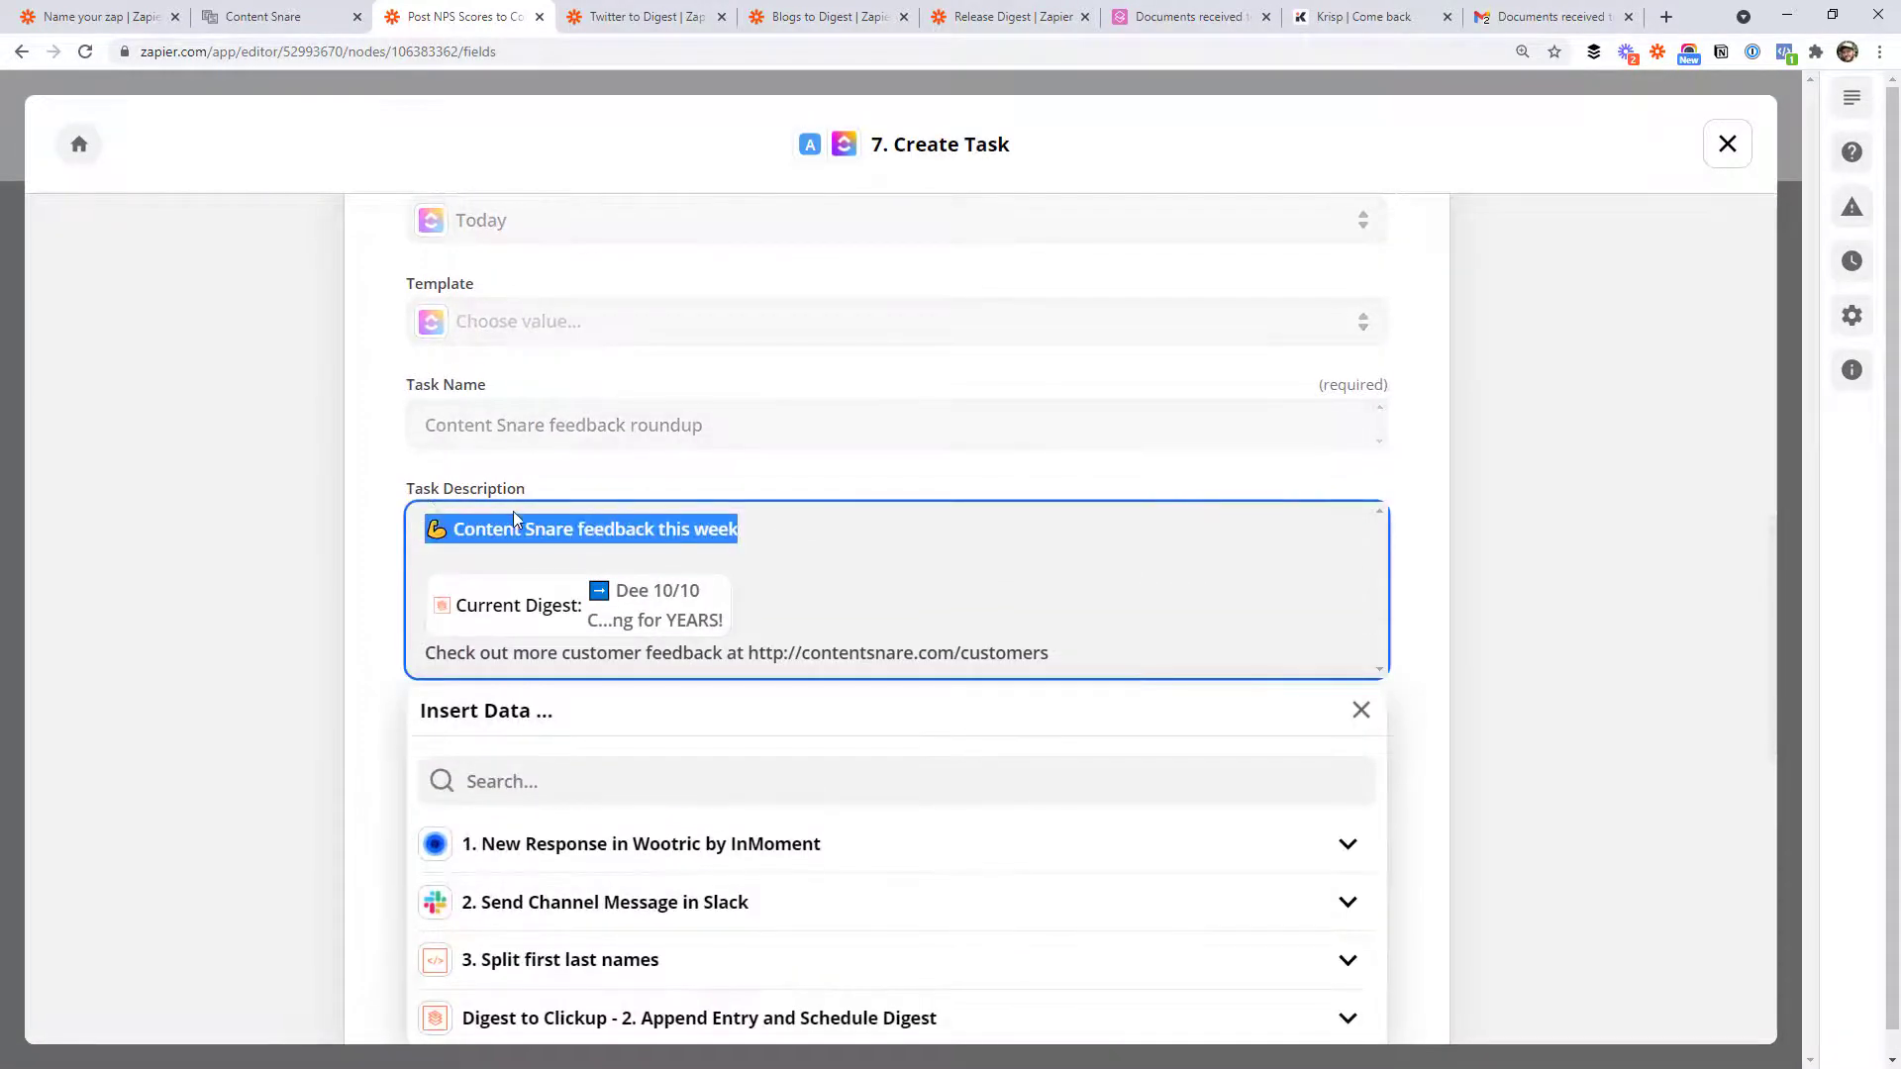
left_click(493, 530)
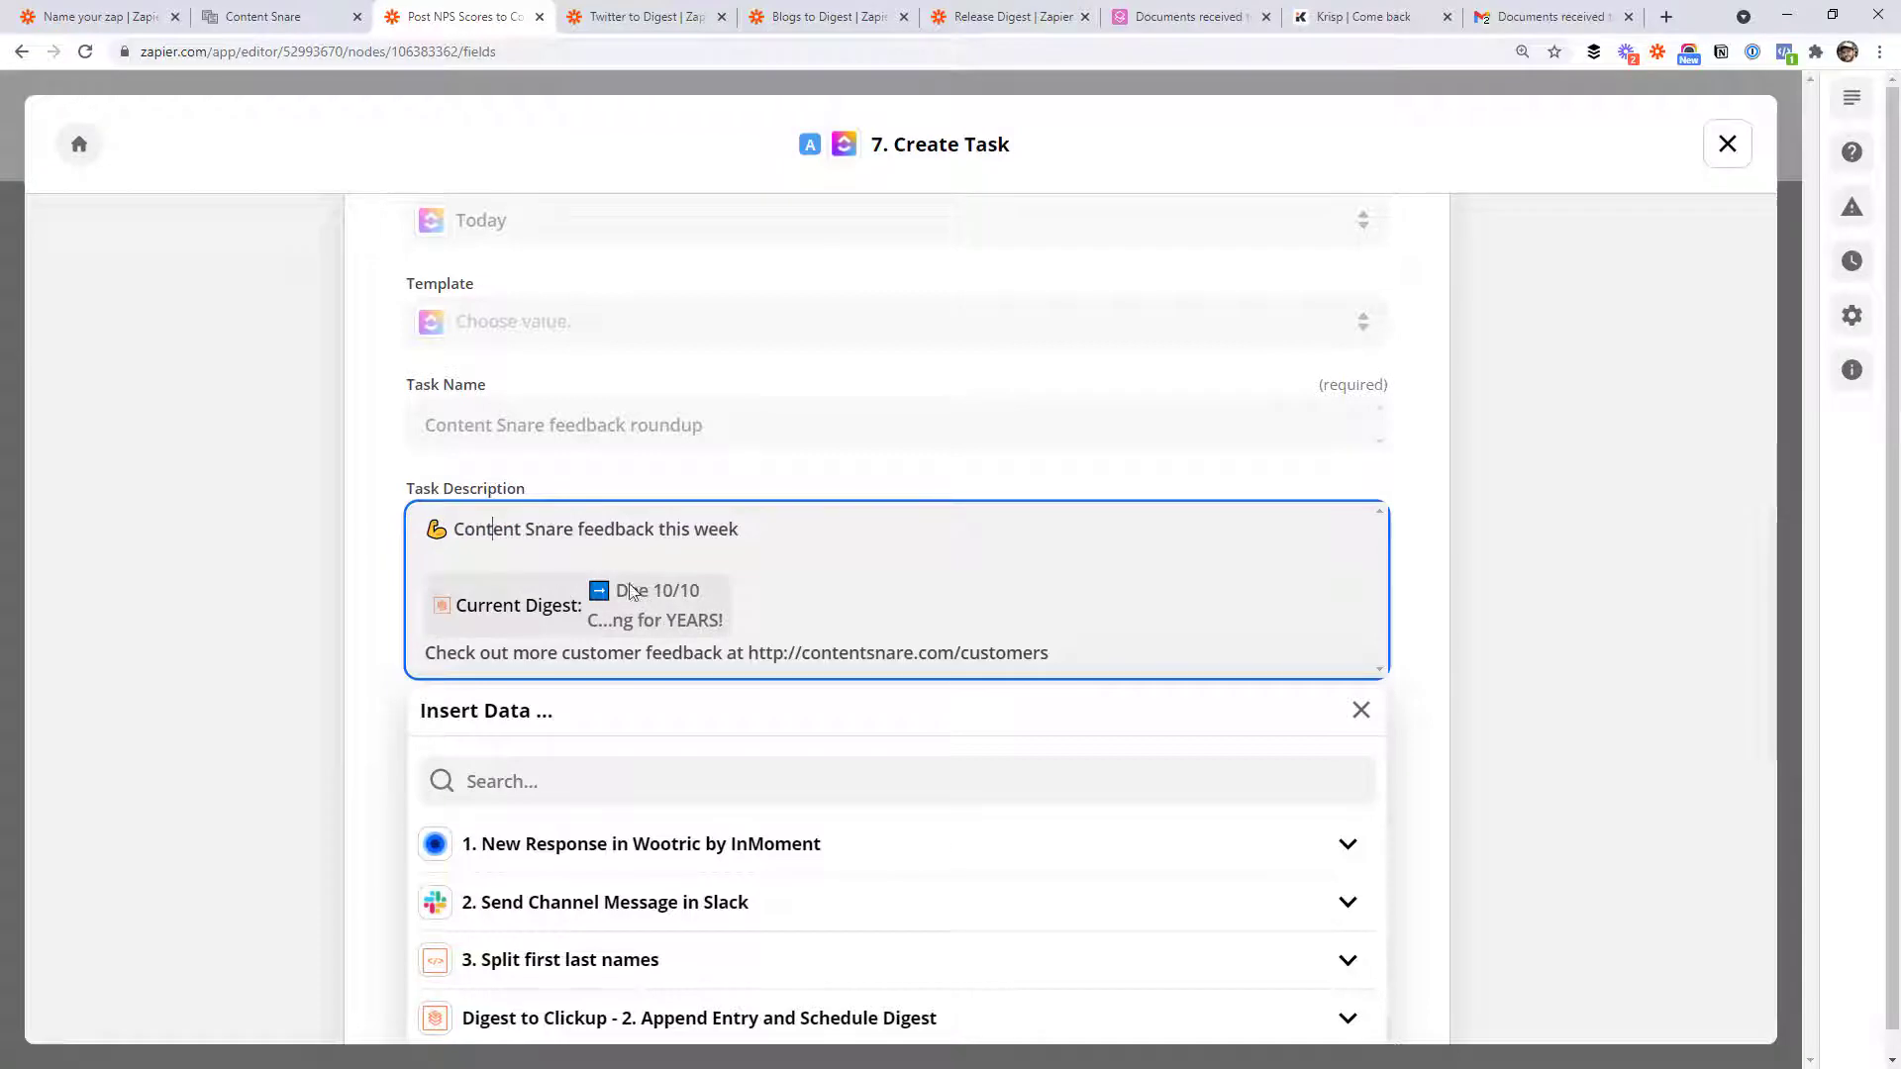
left_click_drag(1050, 654, 414, 654)
left_click(334, 669)
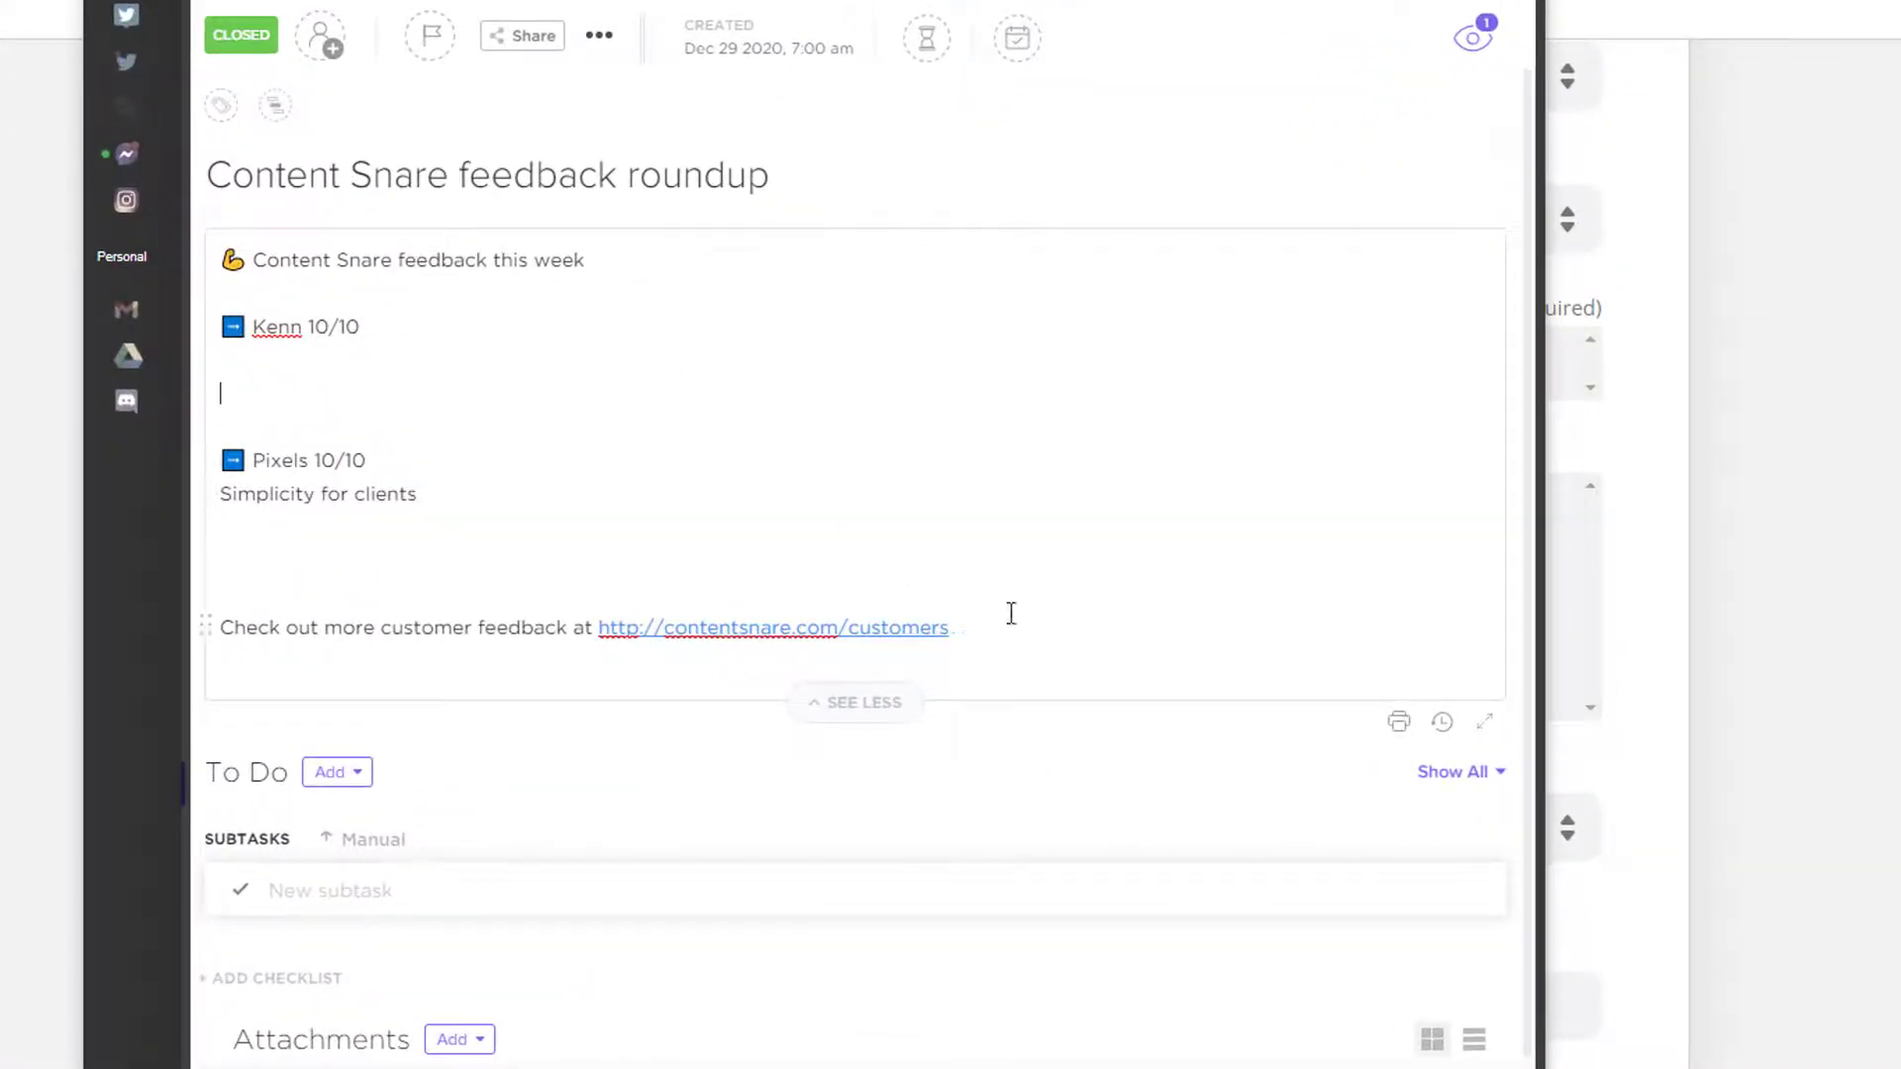
left_click(562, 560)
key("BackSpace")
key("BackSpace")
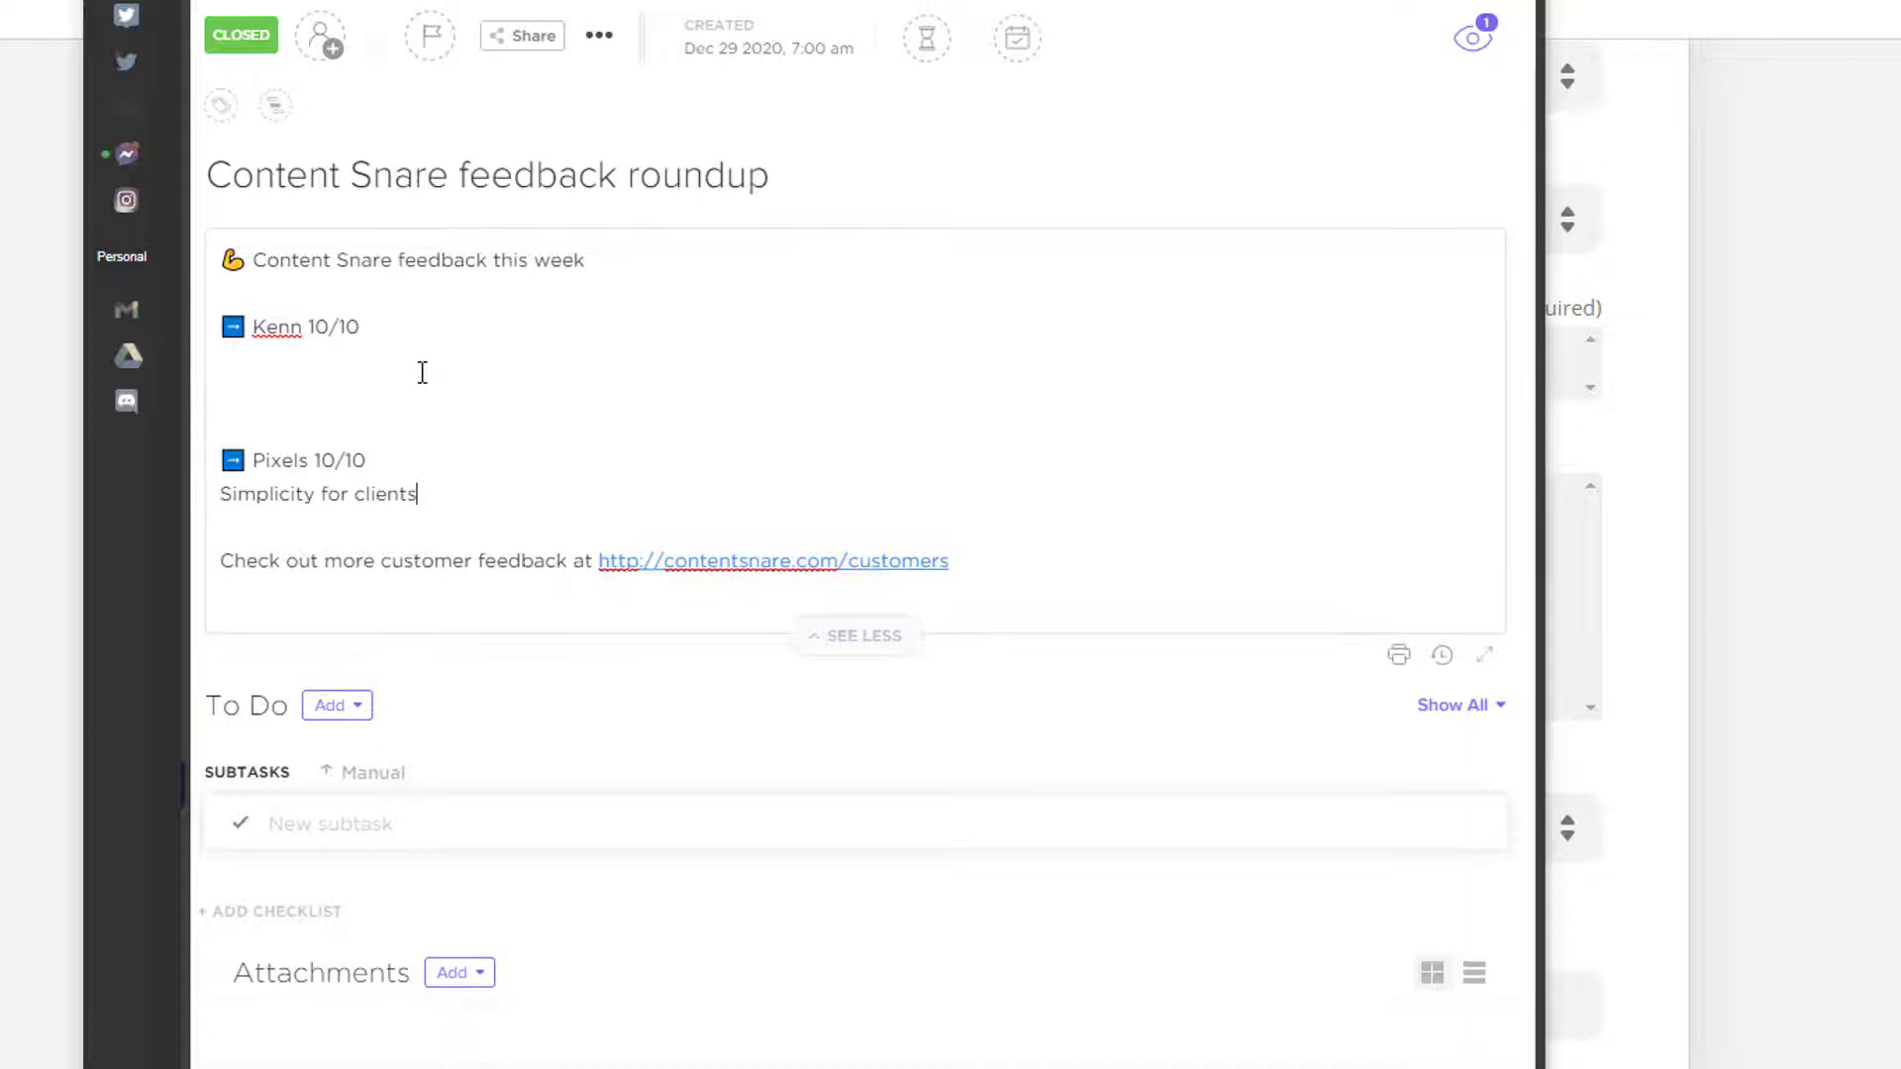
left_click(422, 372)
key("BackSpace")
left_click(411, 382)
key("BackSpace")
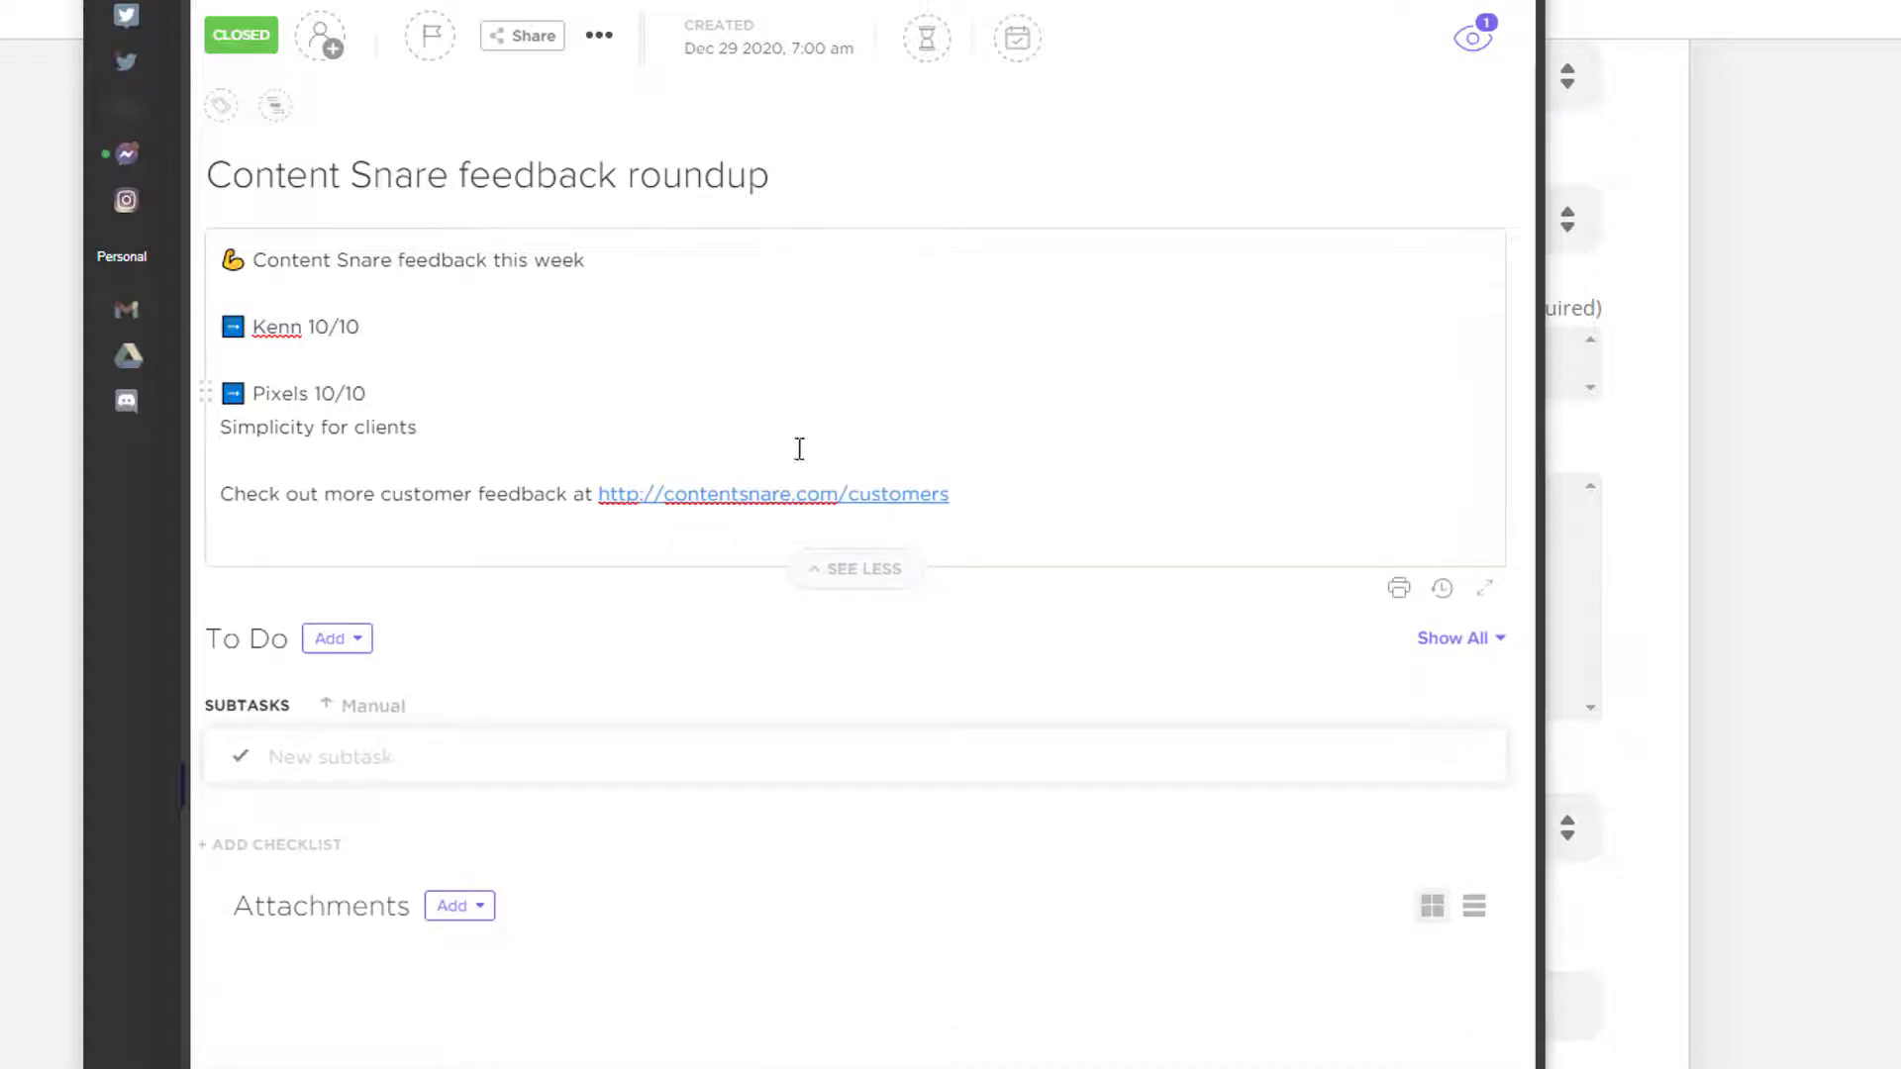
left_click(1037, 494)
key("ctrl+a")
left_click(481, 275)
key("ctrl+a")
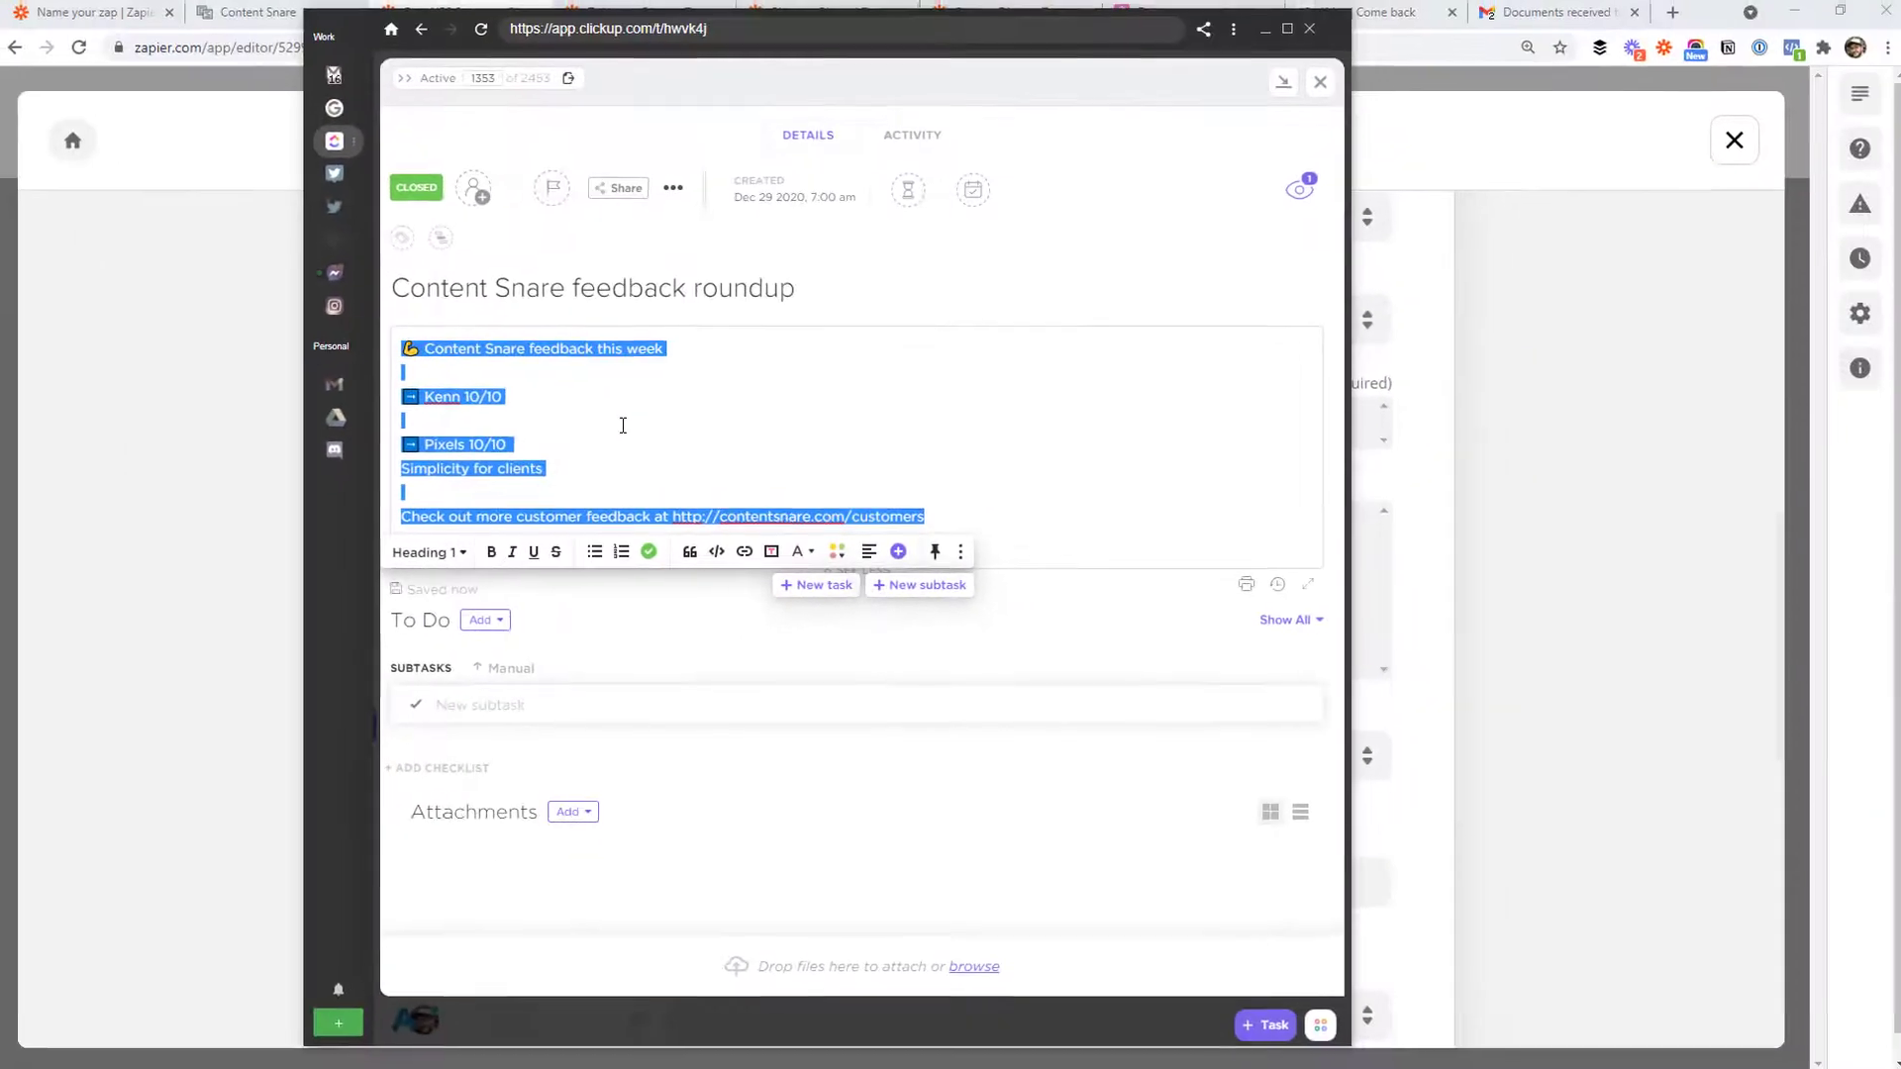
left_click(207, 421)
left_click(87, 10)
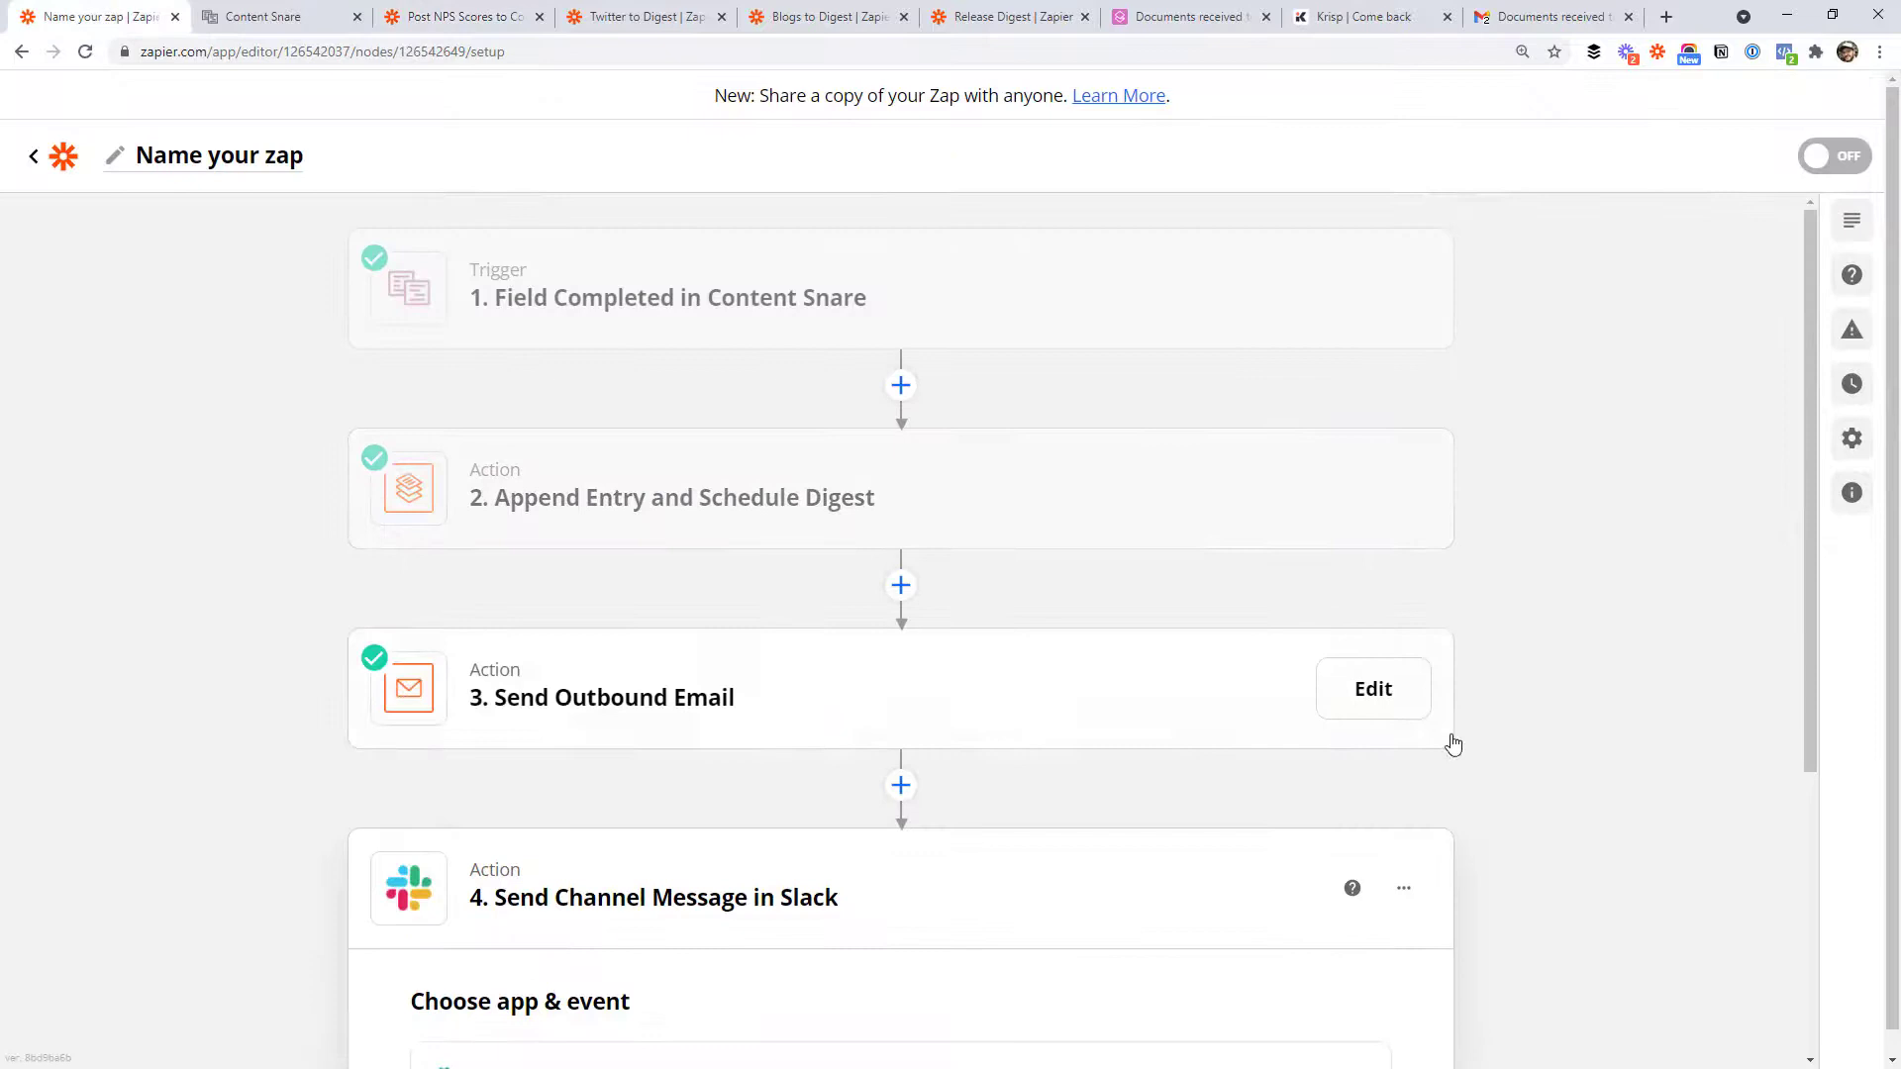
scroll(1452, 742, "down", 1)
left_click(1406, 790)
left_click(1322, 908)
left_click(1325, 908)
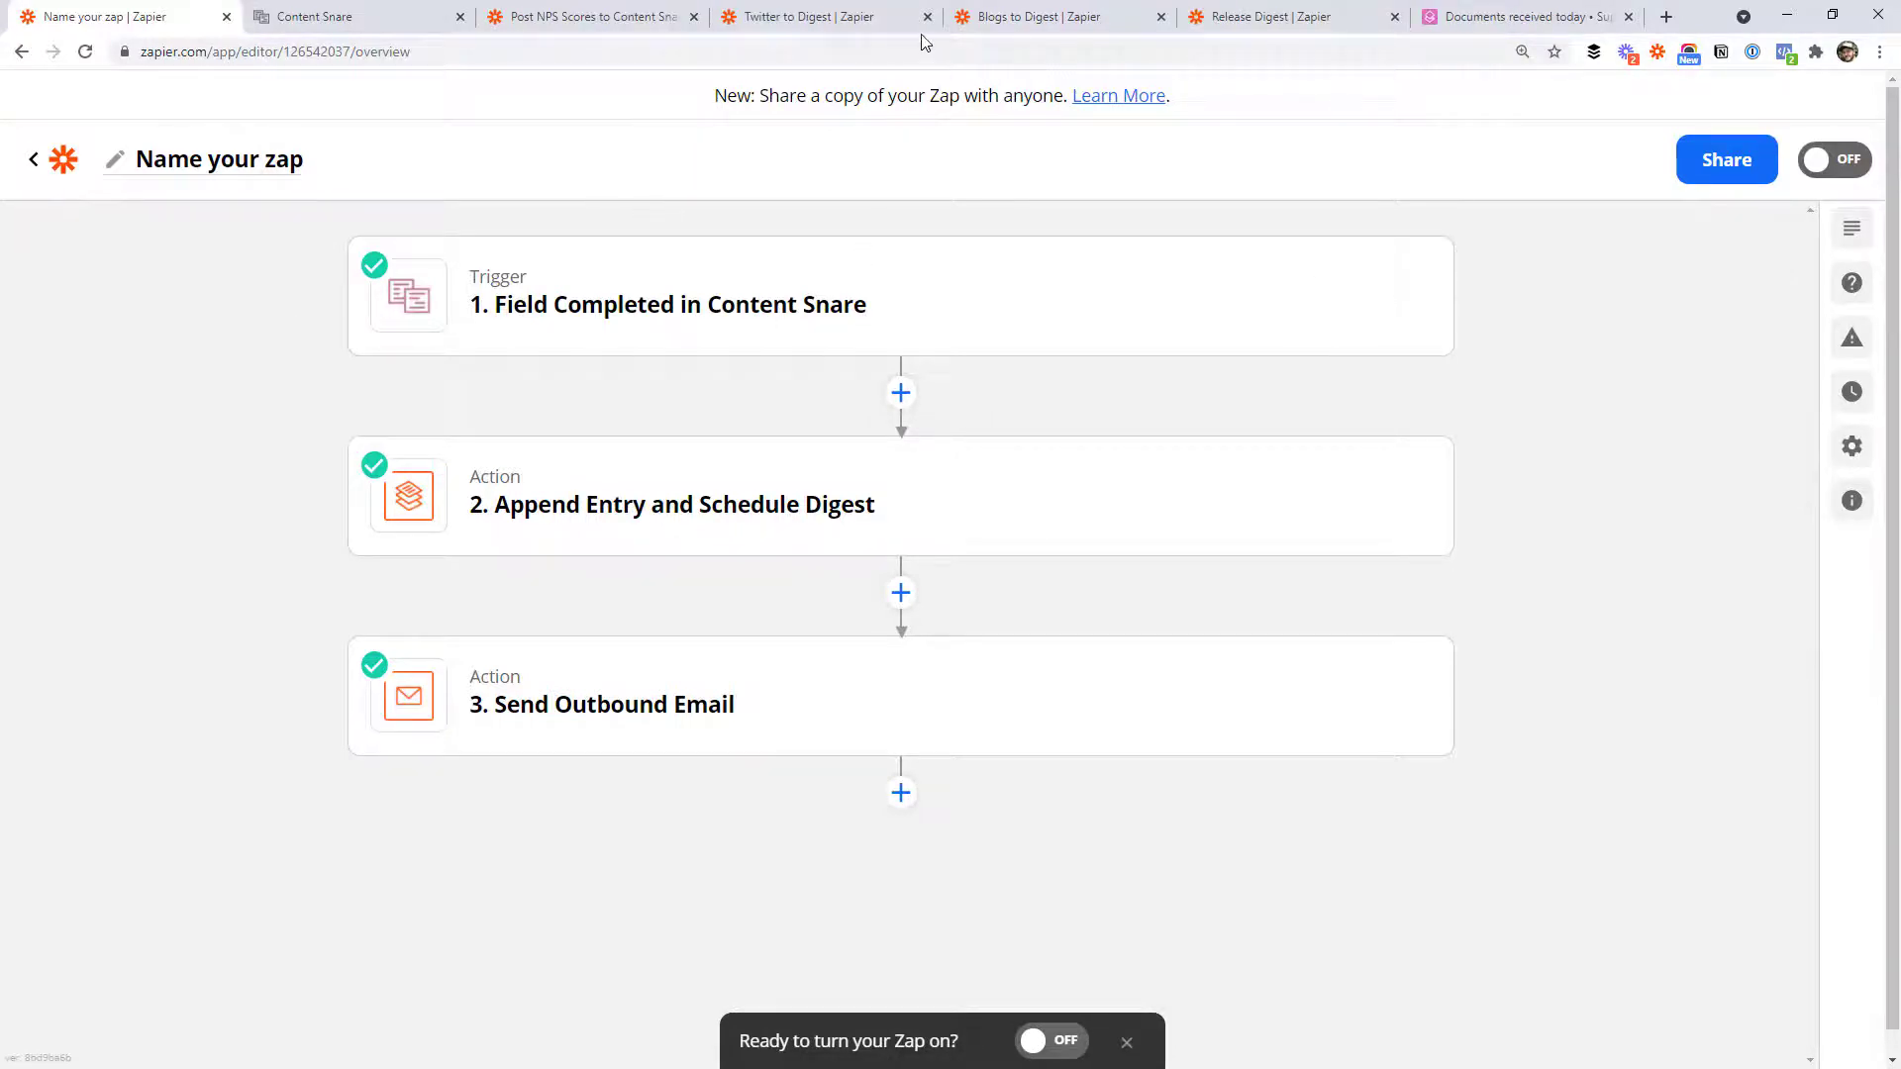
left_click(848, 28)
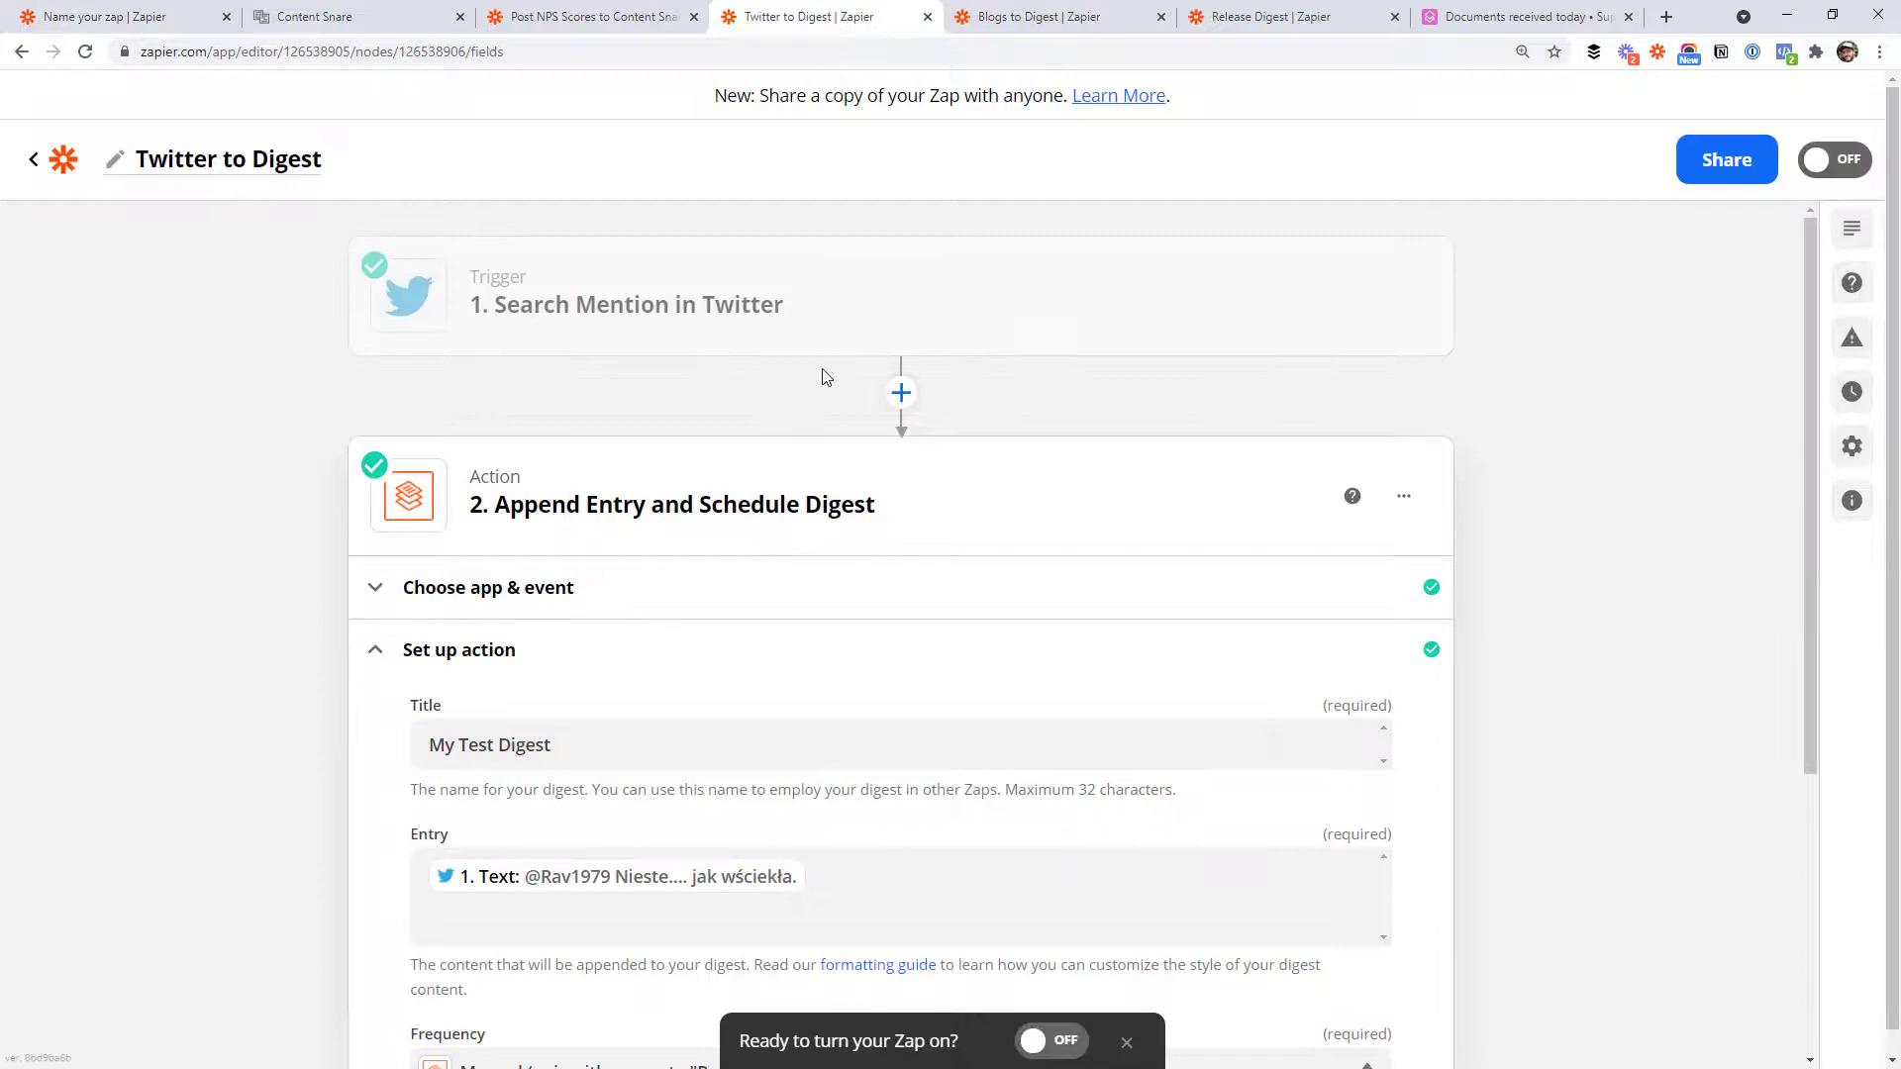
left_click(614, 309)
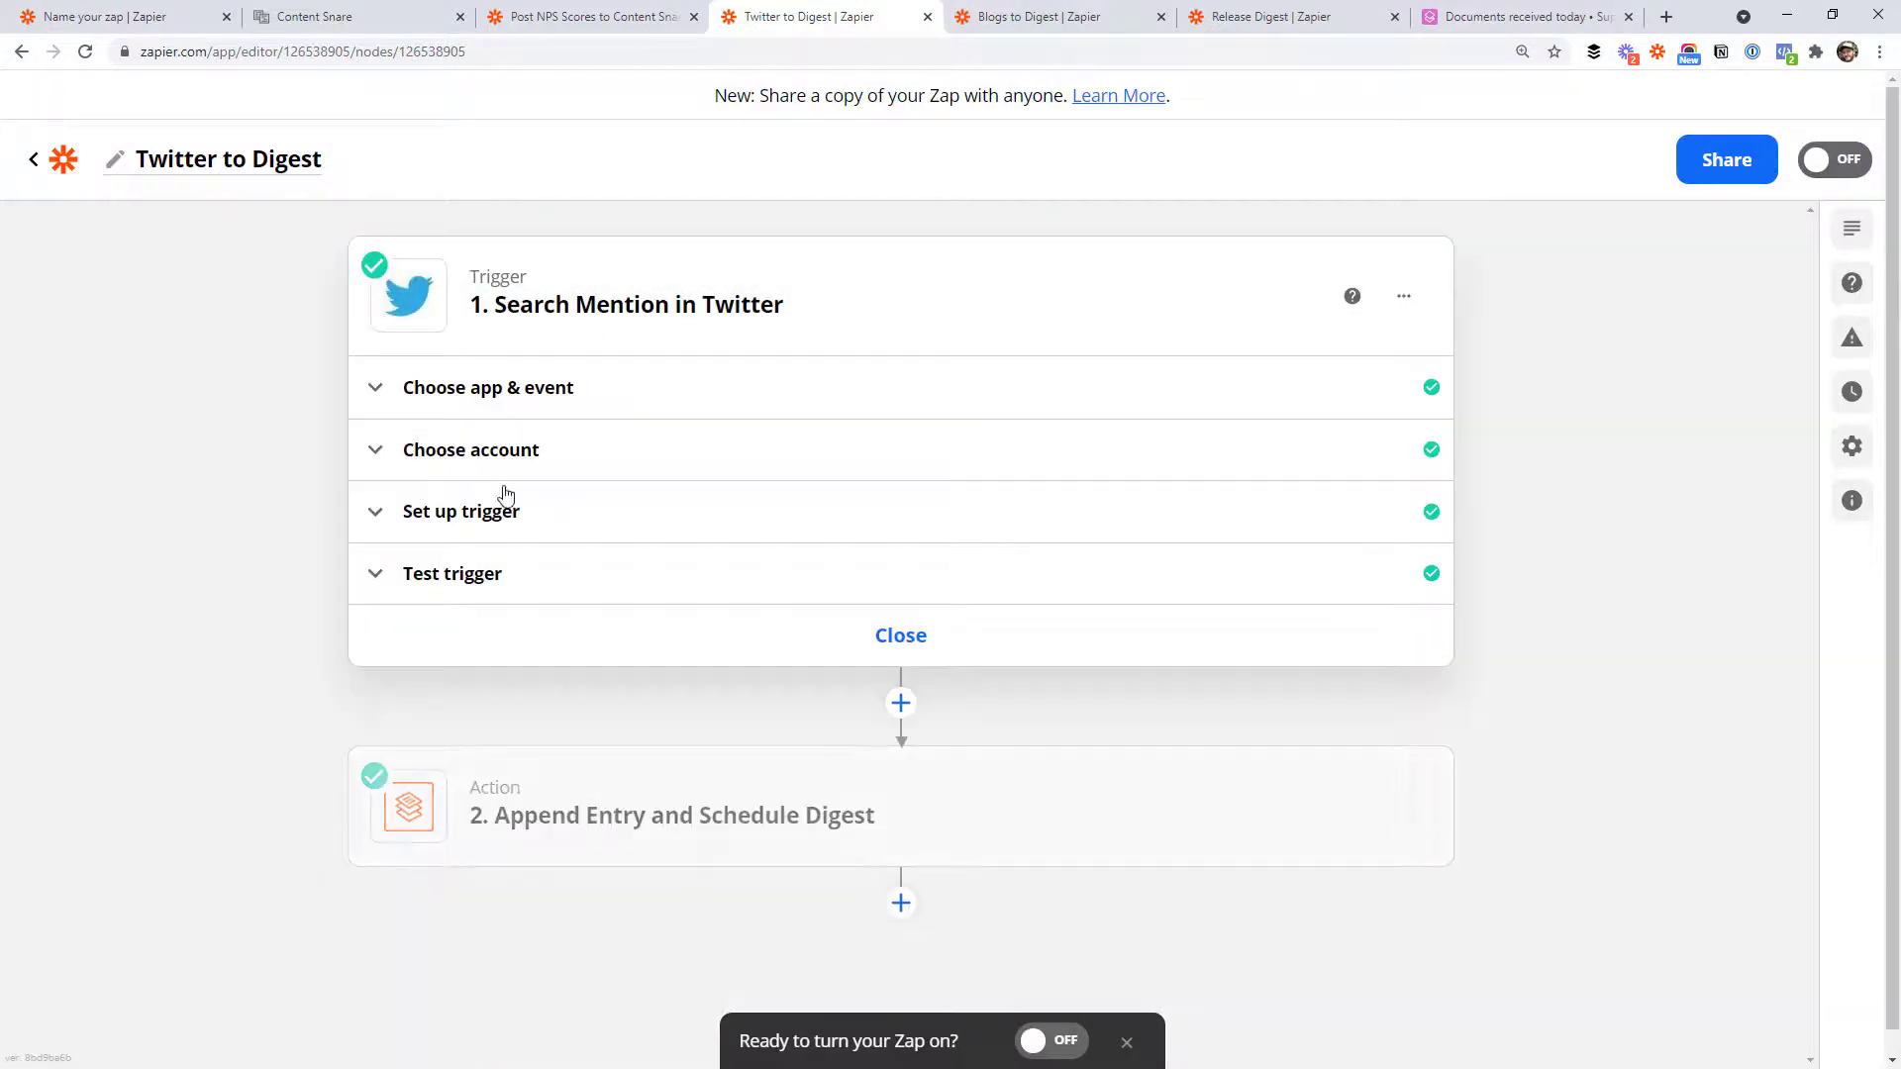
left_click(479, 525)
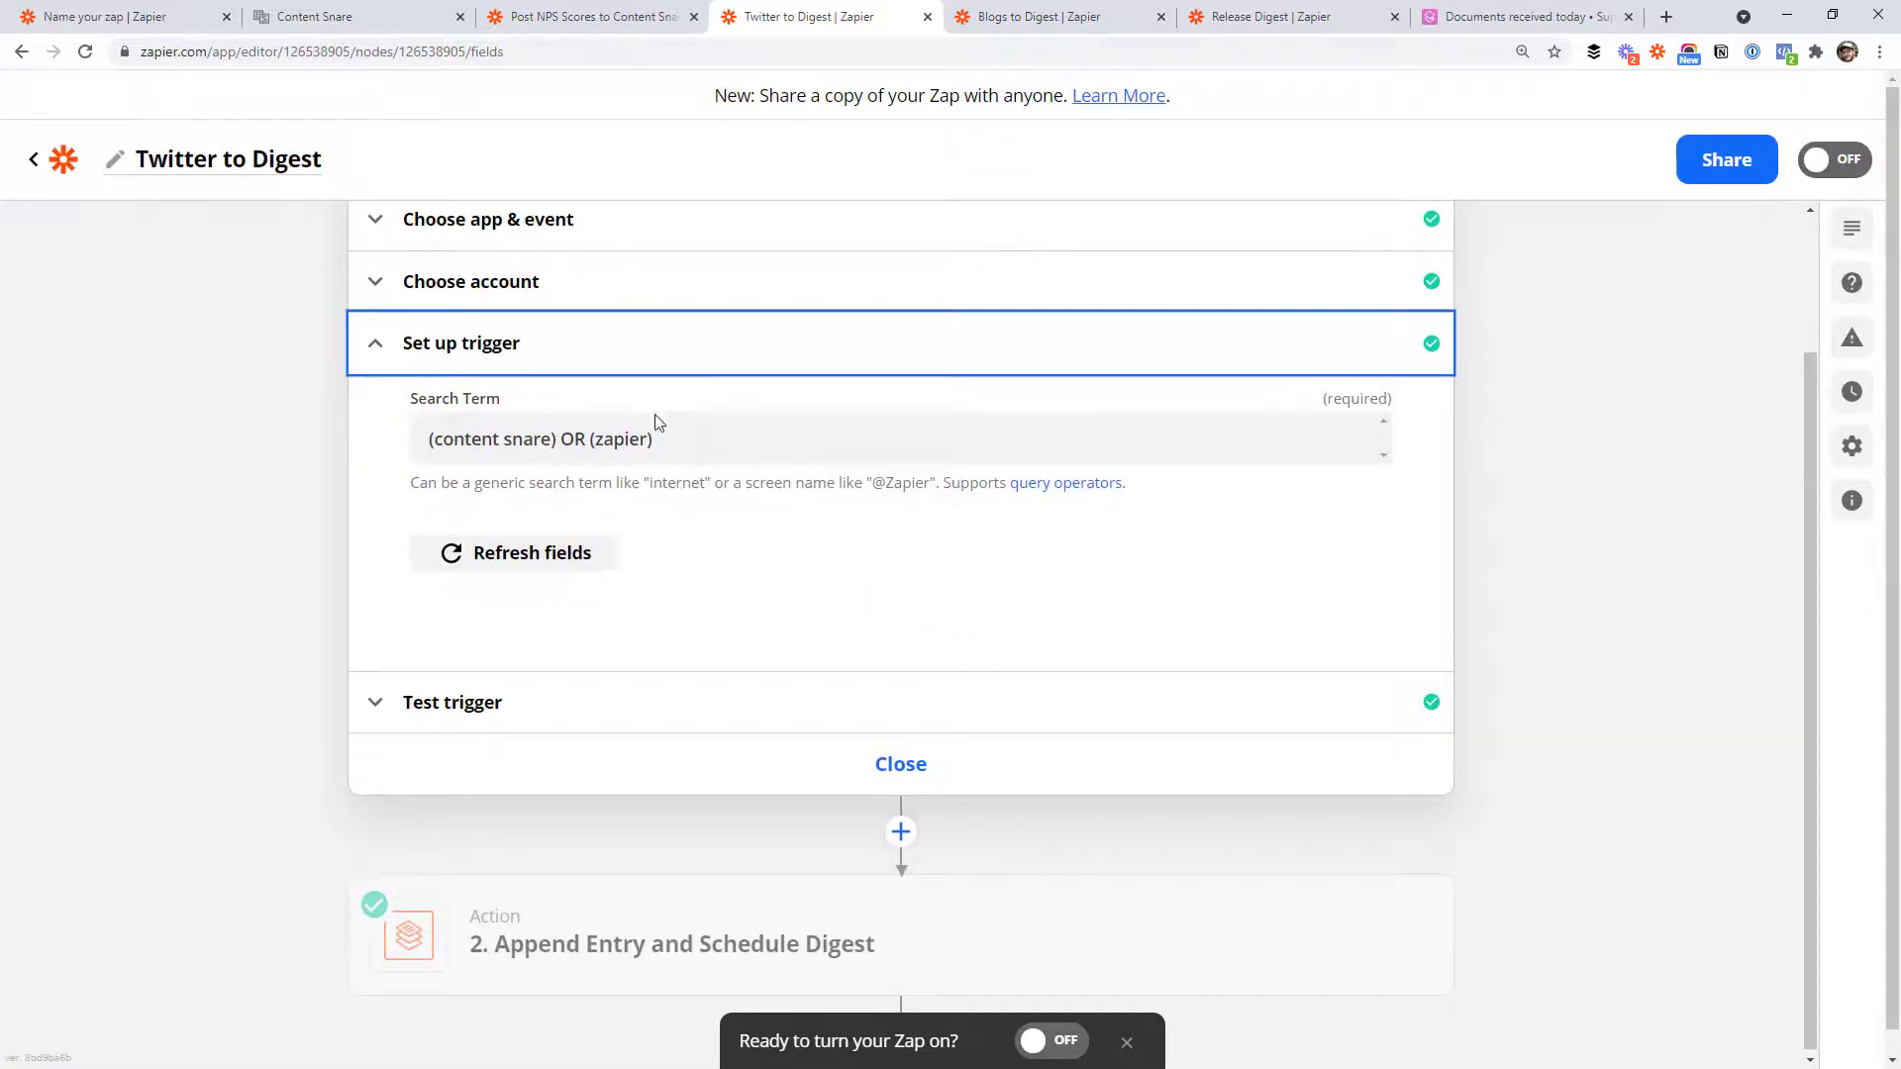
left_click(754, 862)
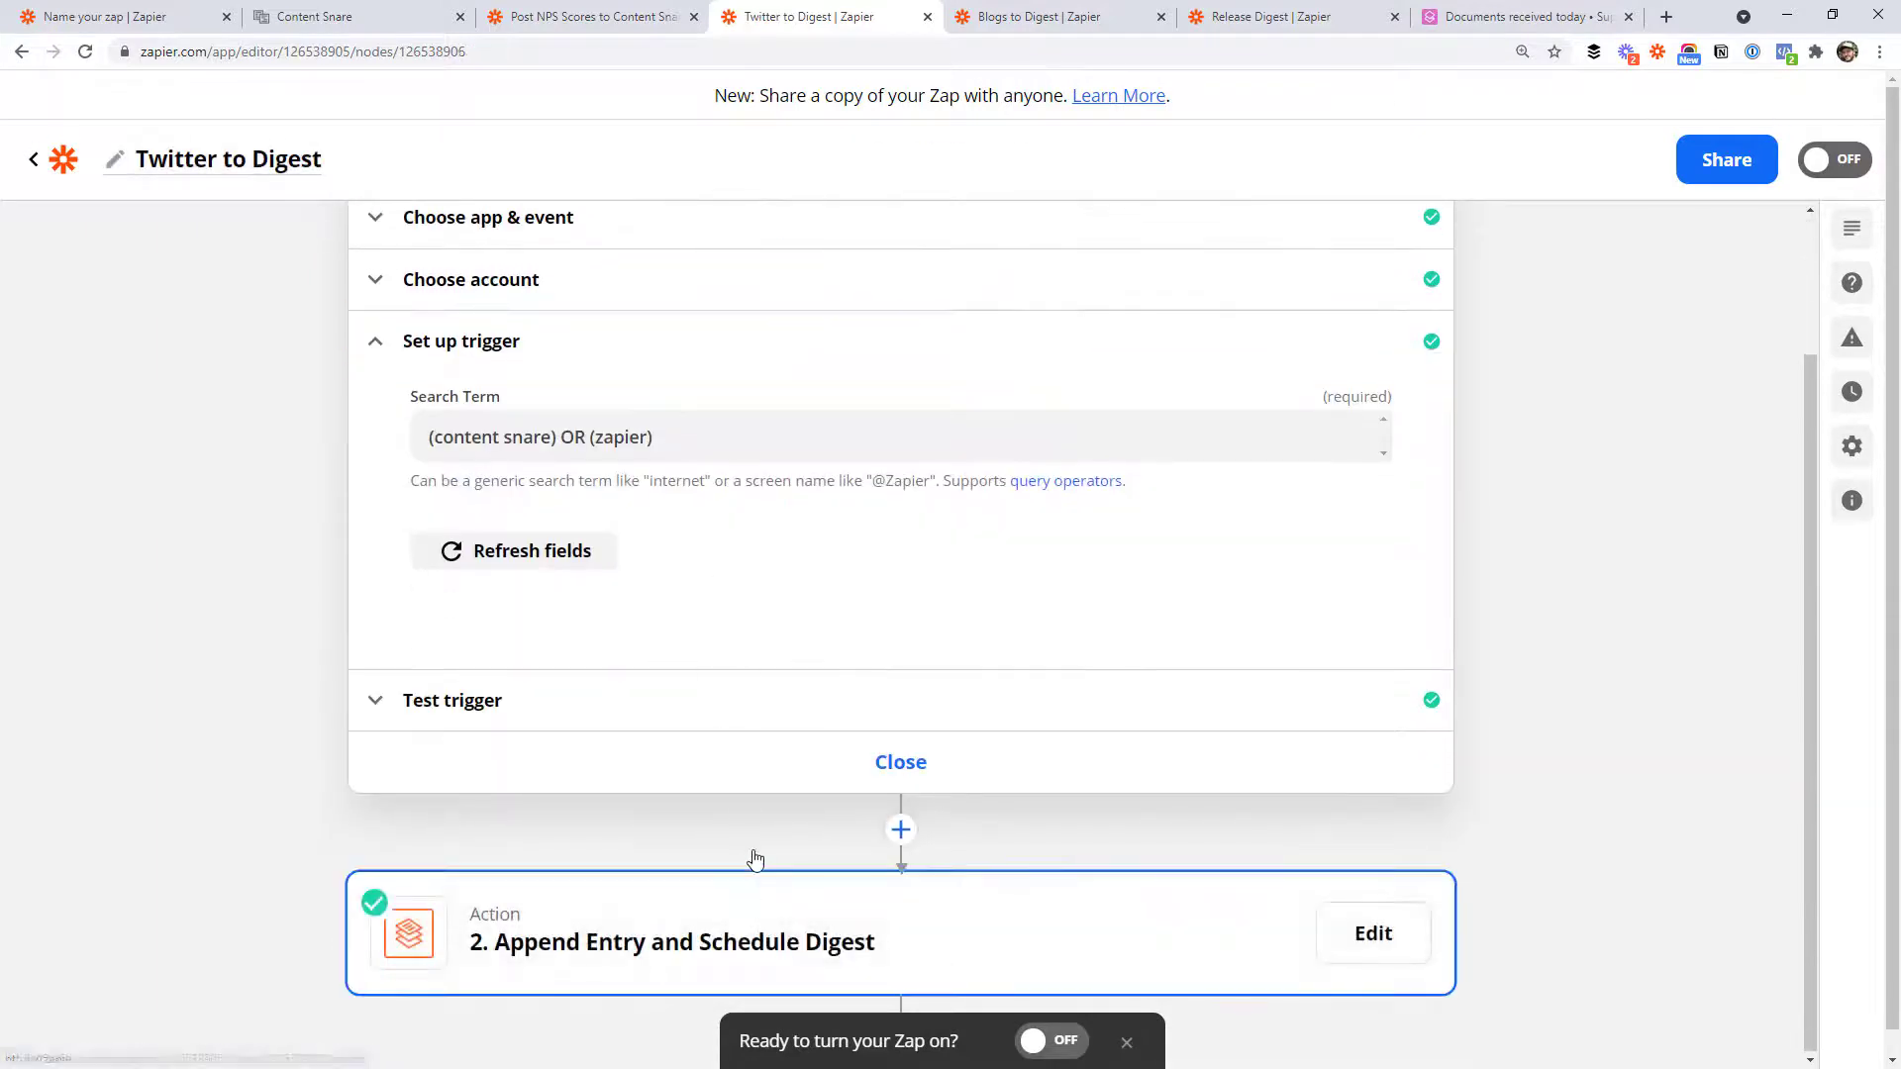
left_click(501, 646)
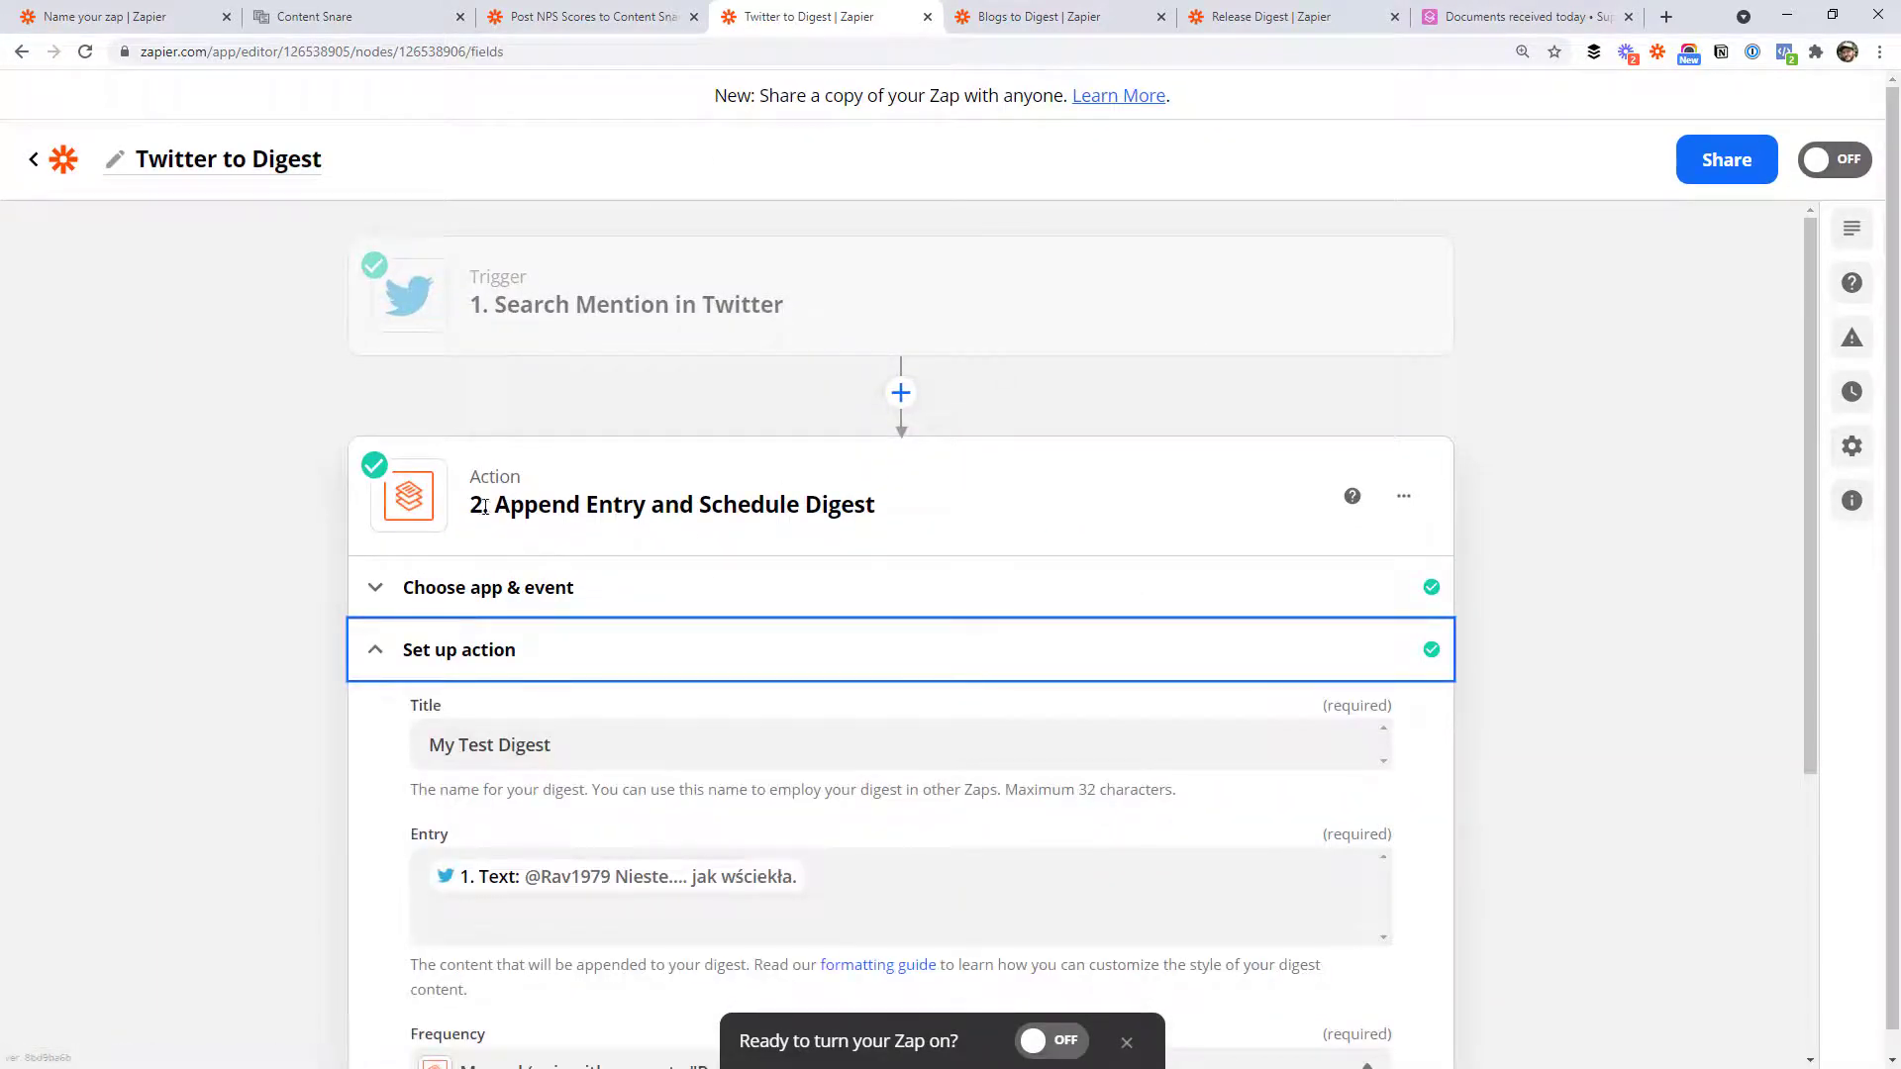
scroll(886, 495, "down", 3)
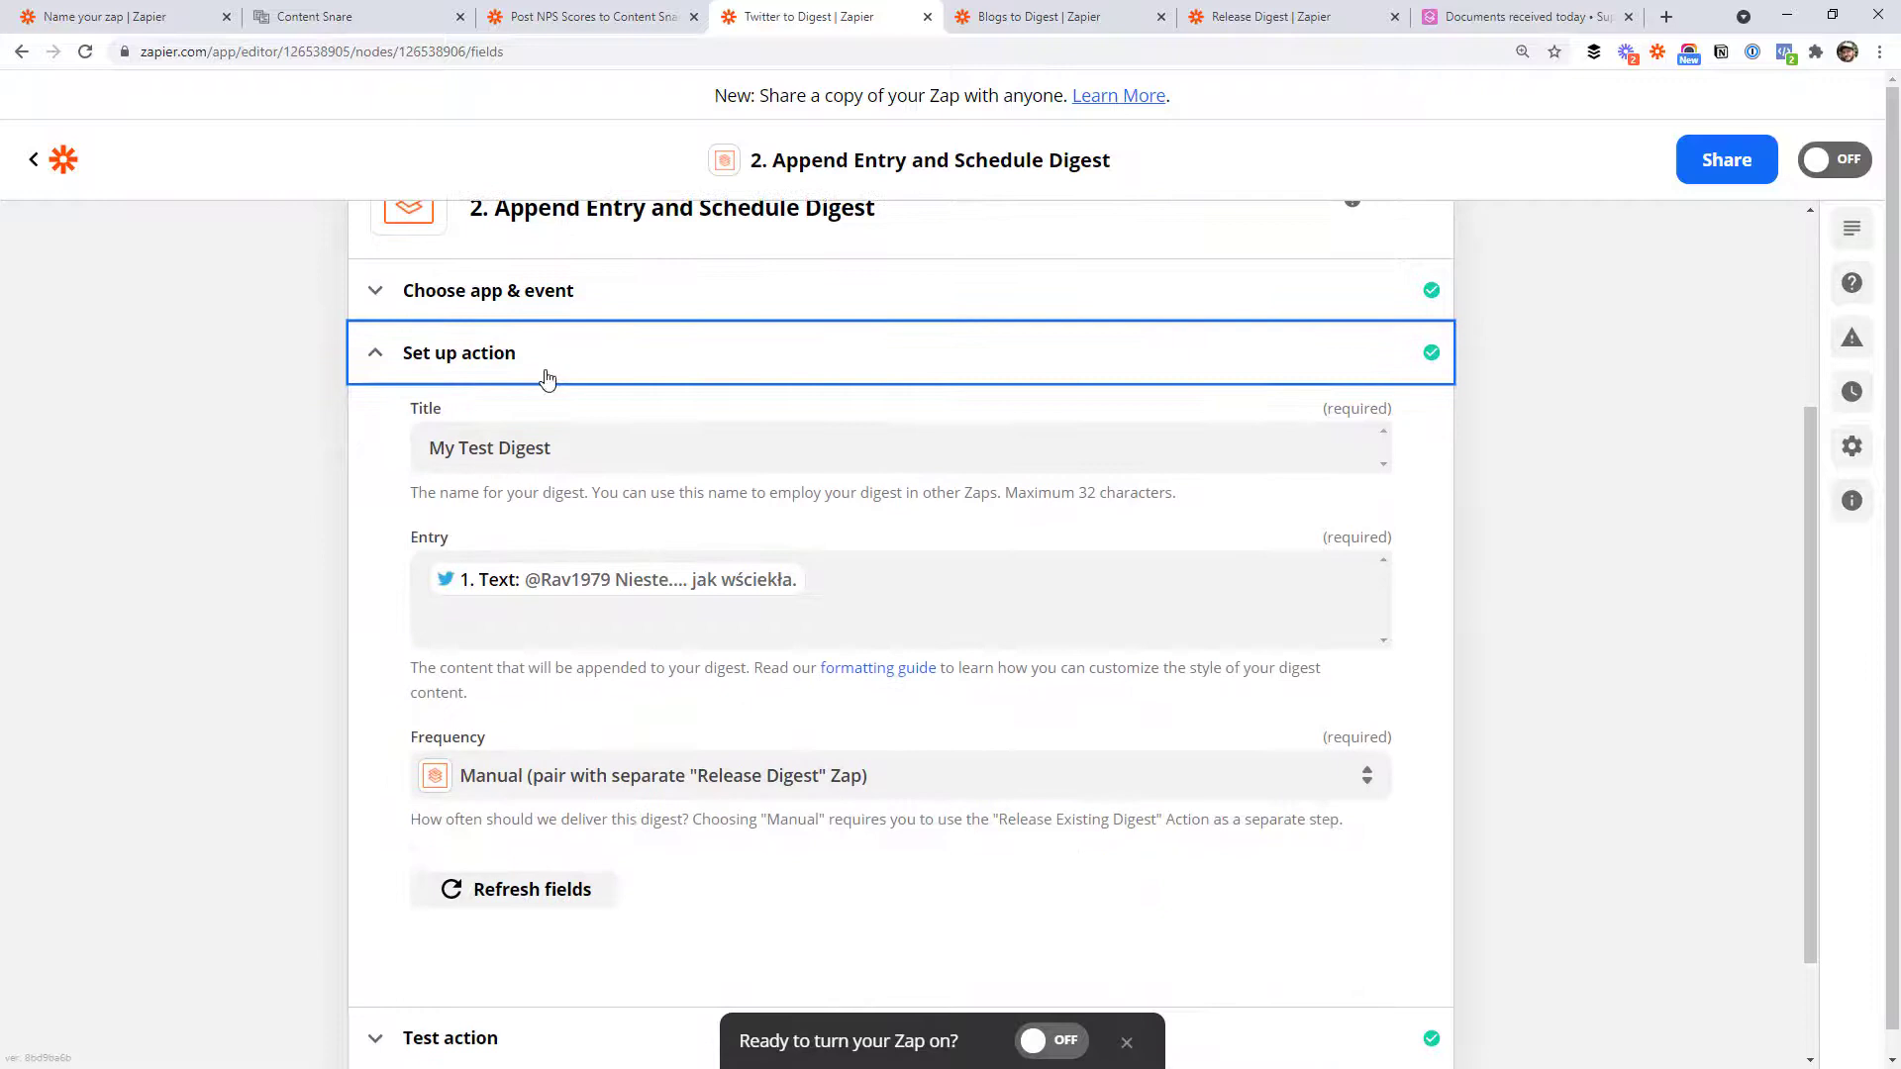
triple_click(590, 447)
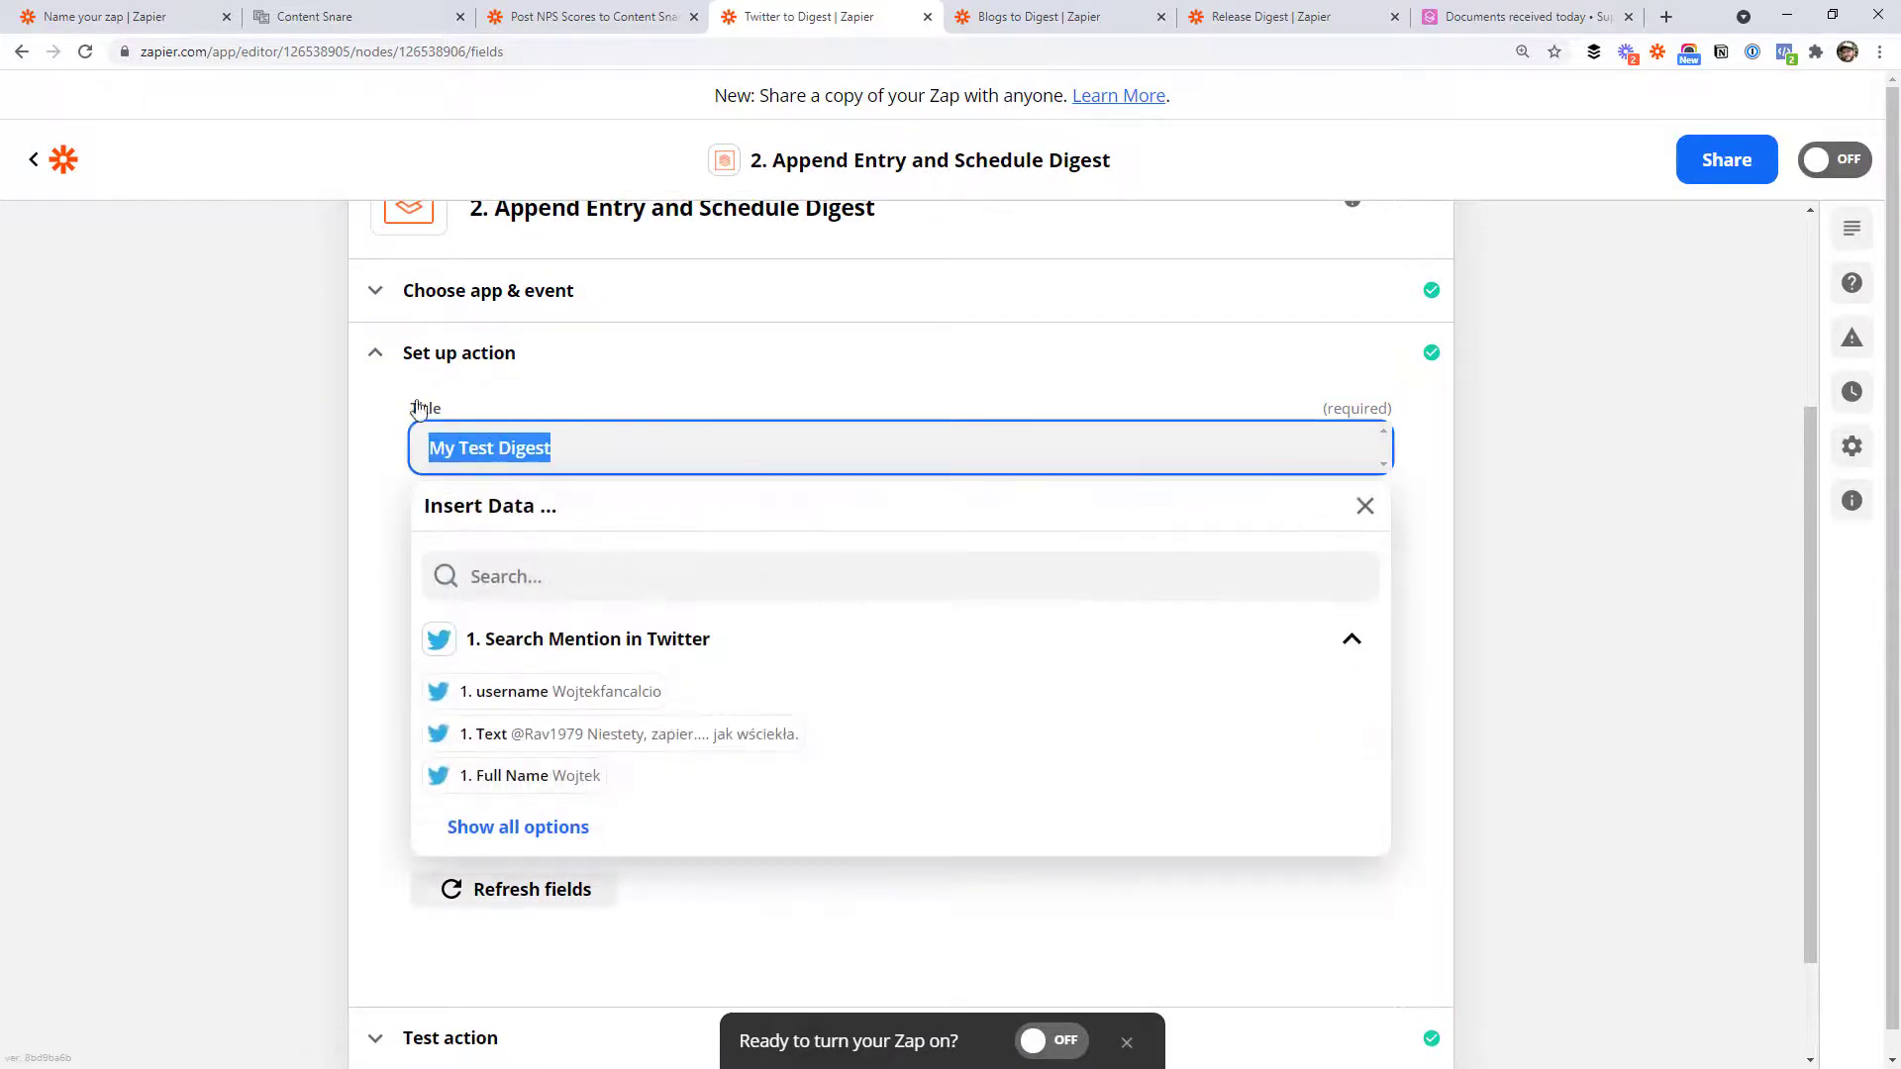
left_click(588, 449)
left_click_drag(588, 448, 429, 448)
left_click_drag(550, 448, 460, 448)
left_click(584, 442)
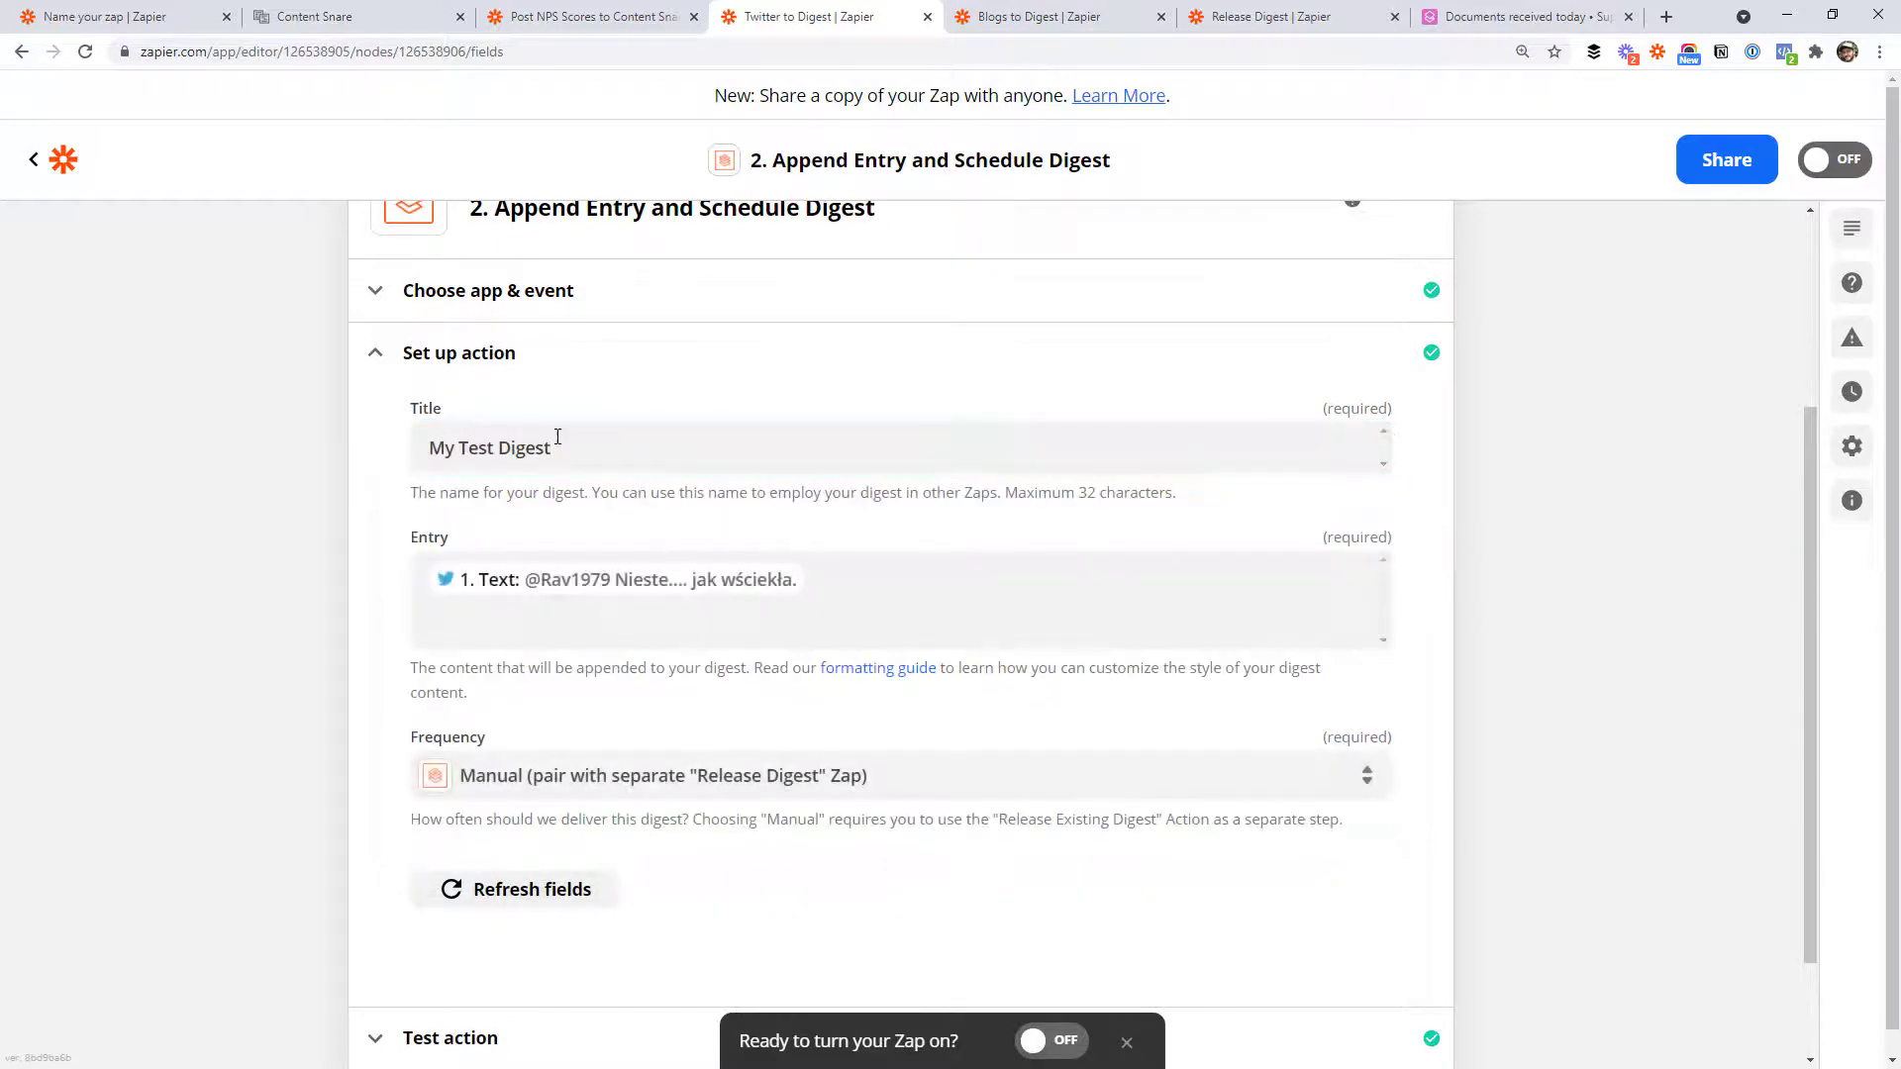
scroll(485, 429, "down", 1)
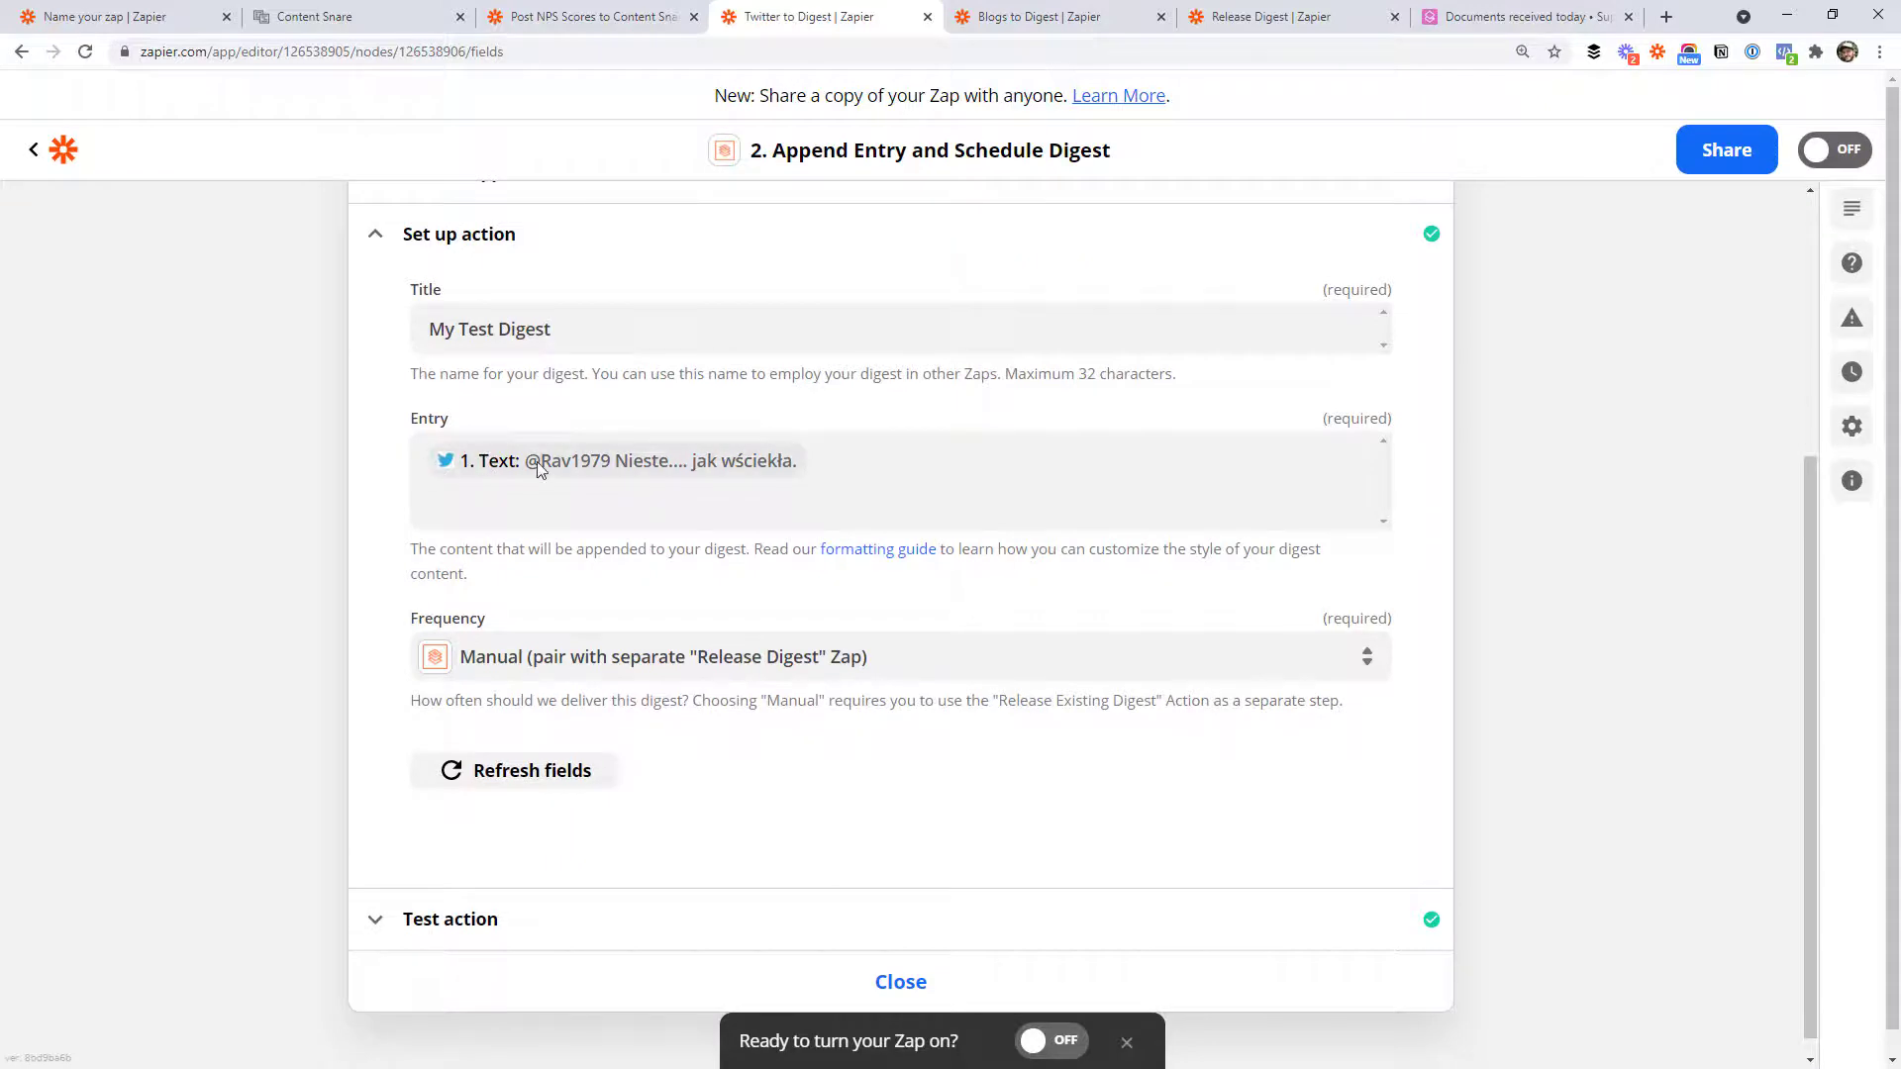
left_click(549, 668)
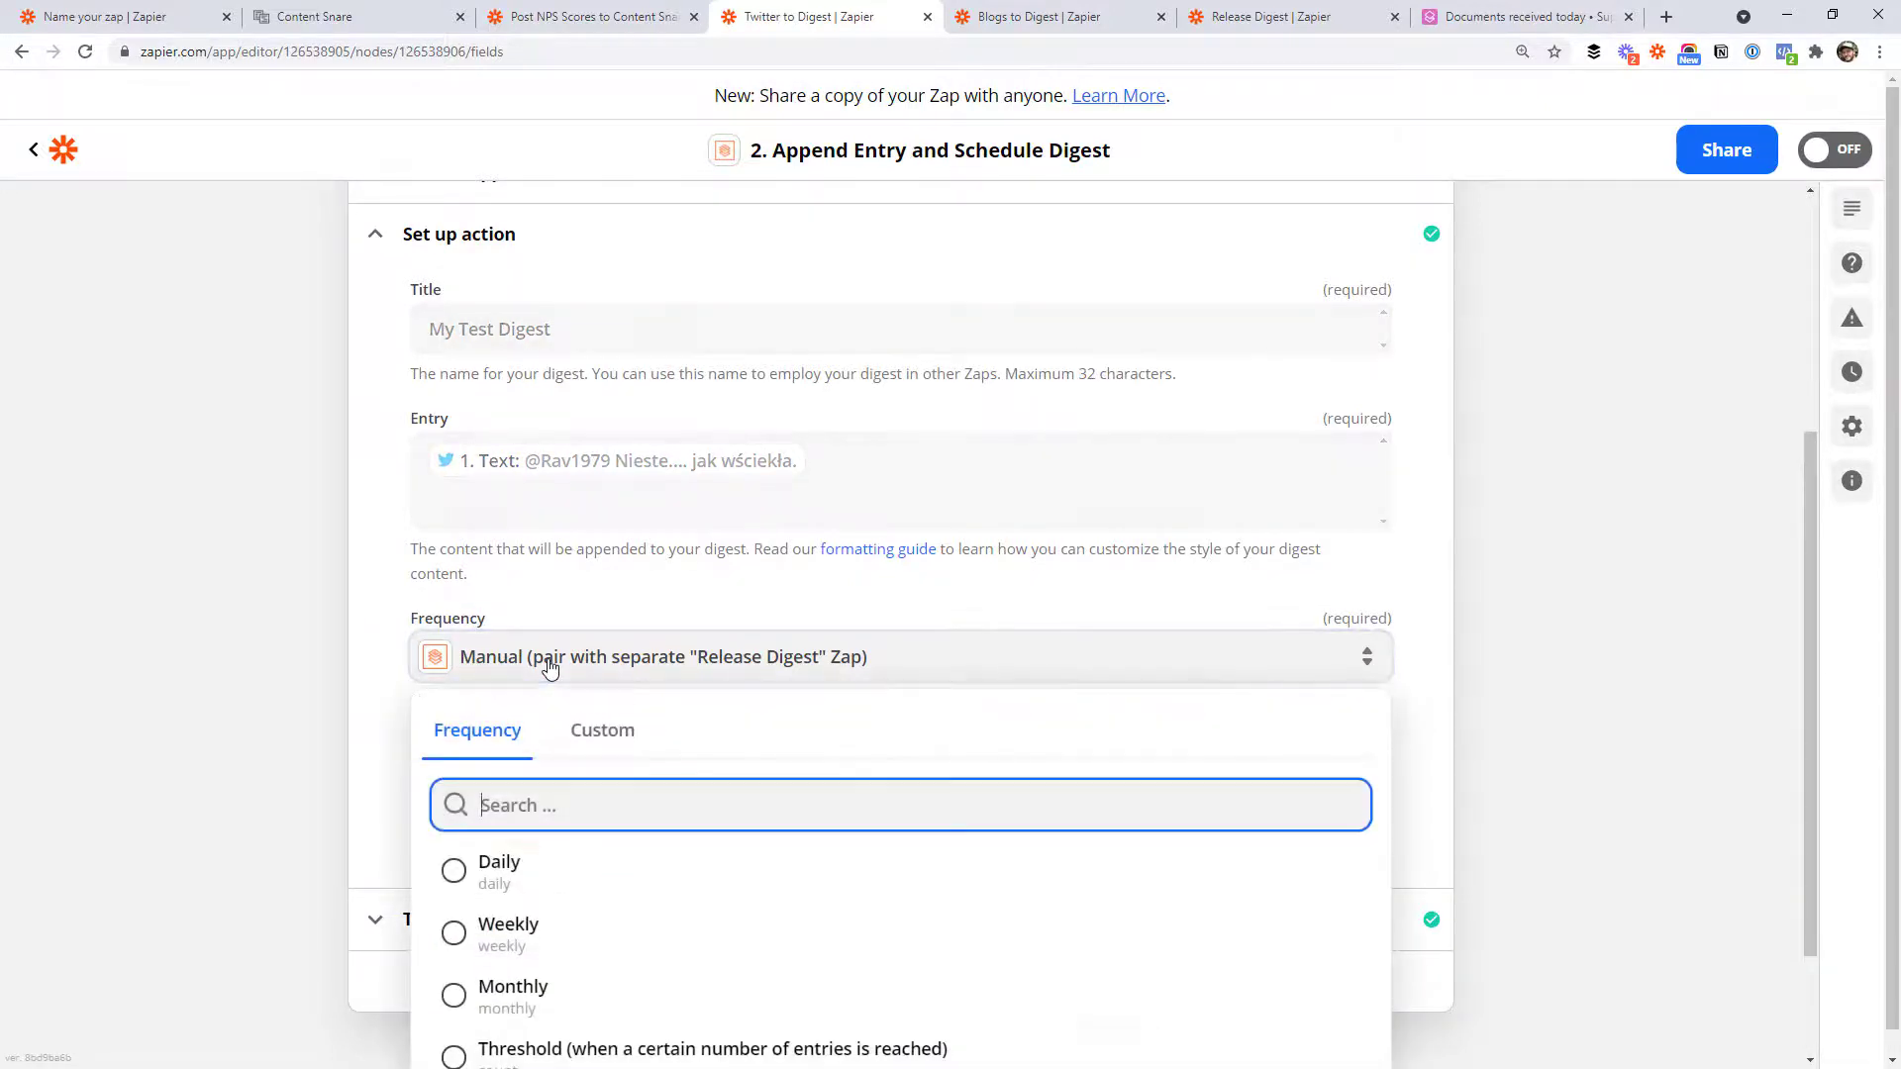
scroll(762, 946, "down", 2)
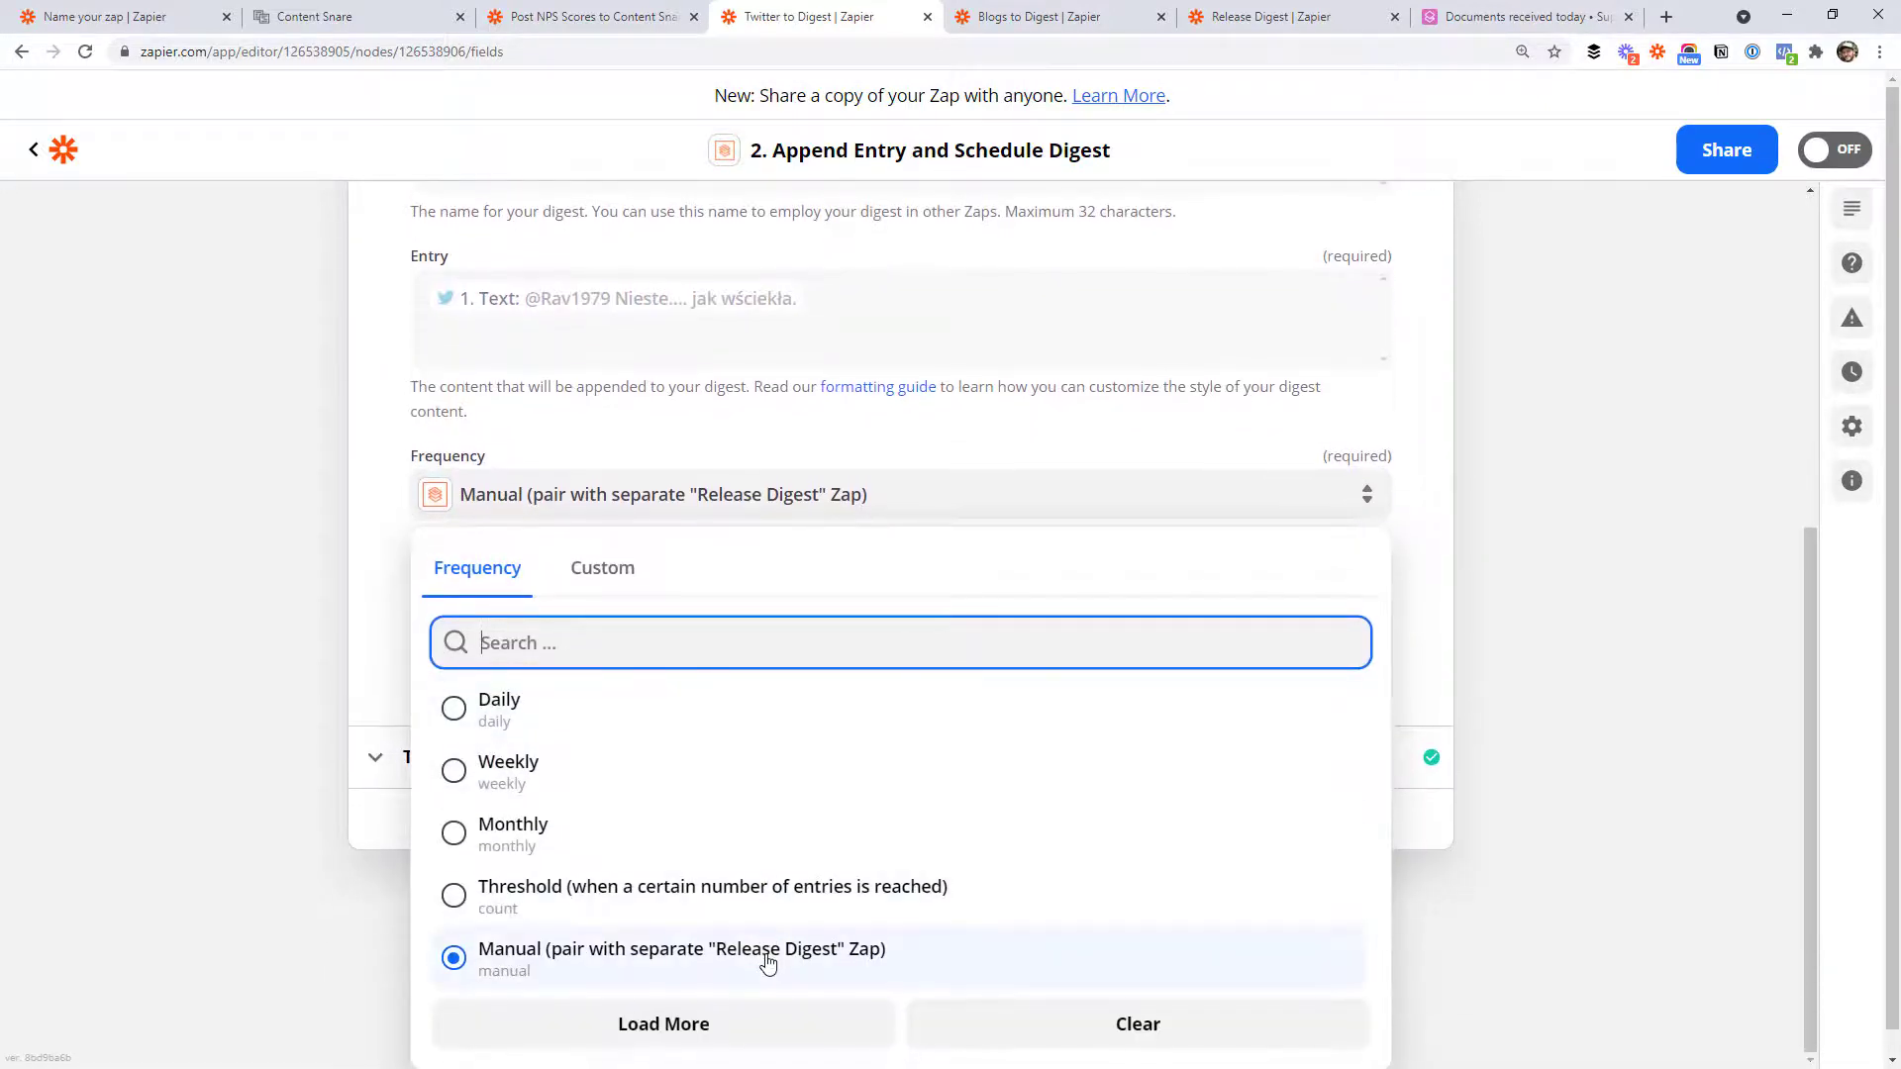
left_click(220, 775)
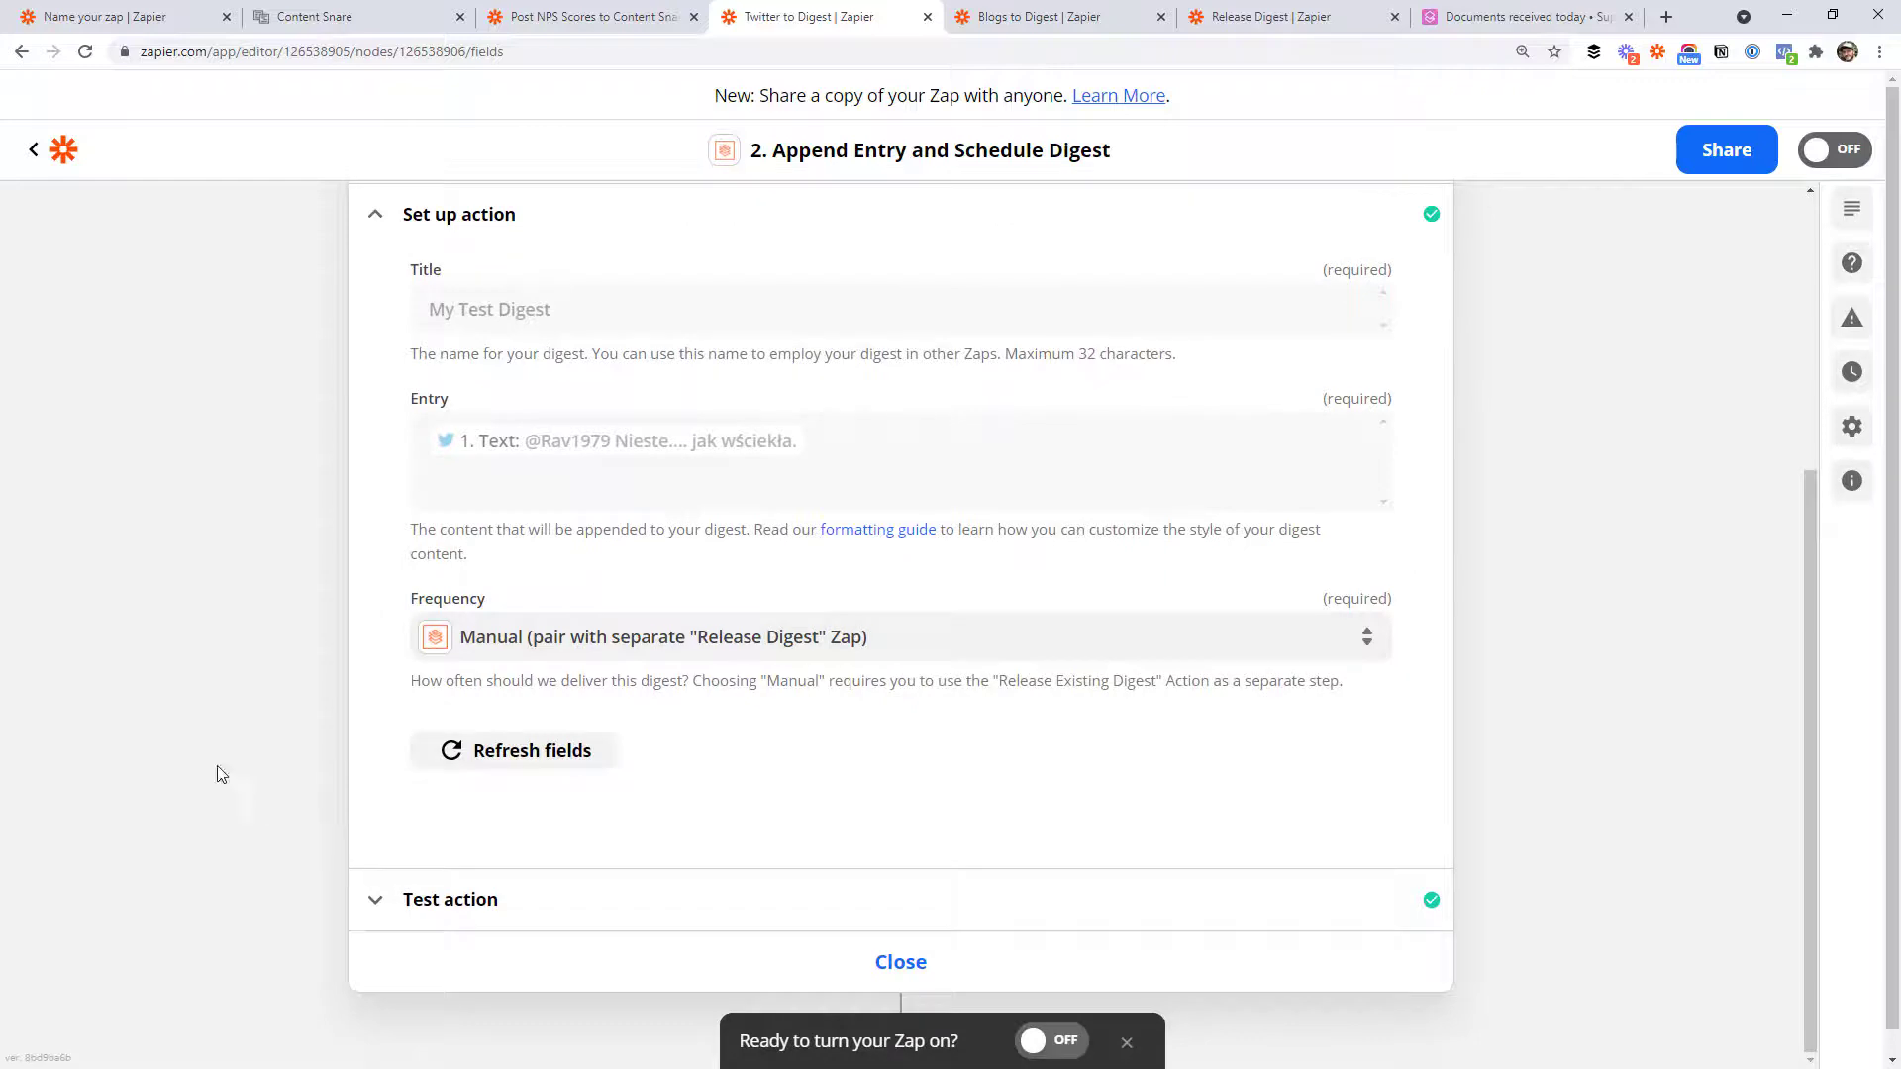
left_click(960, 948)
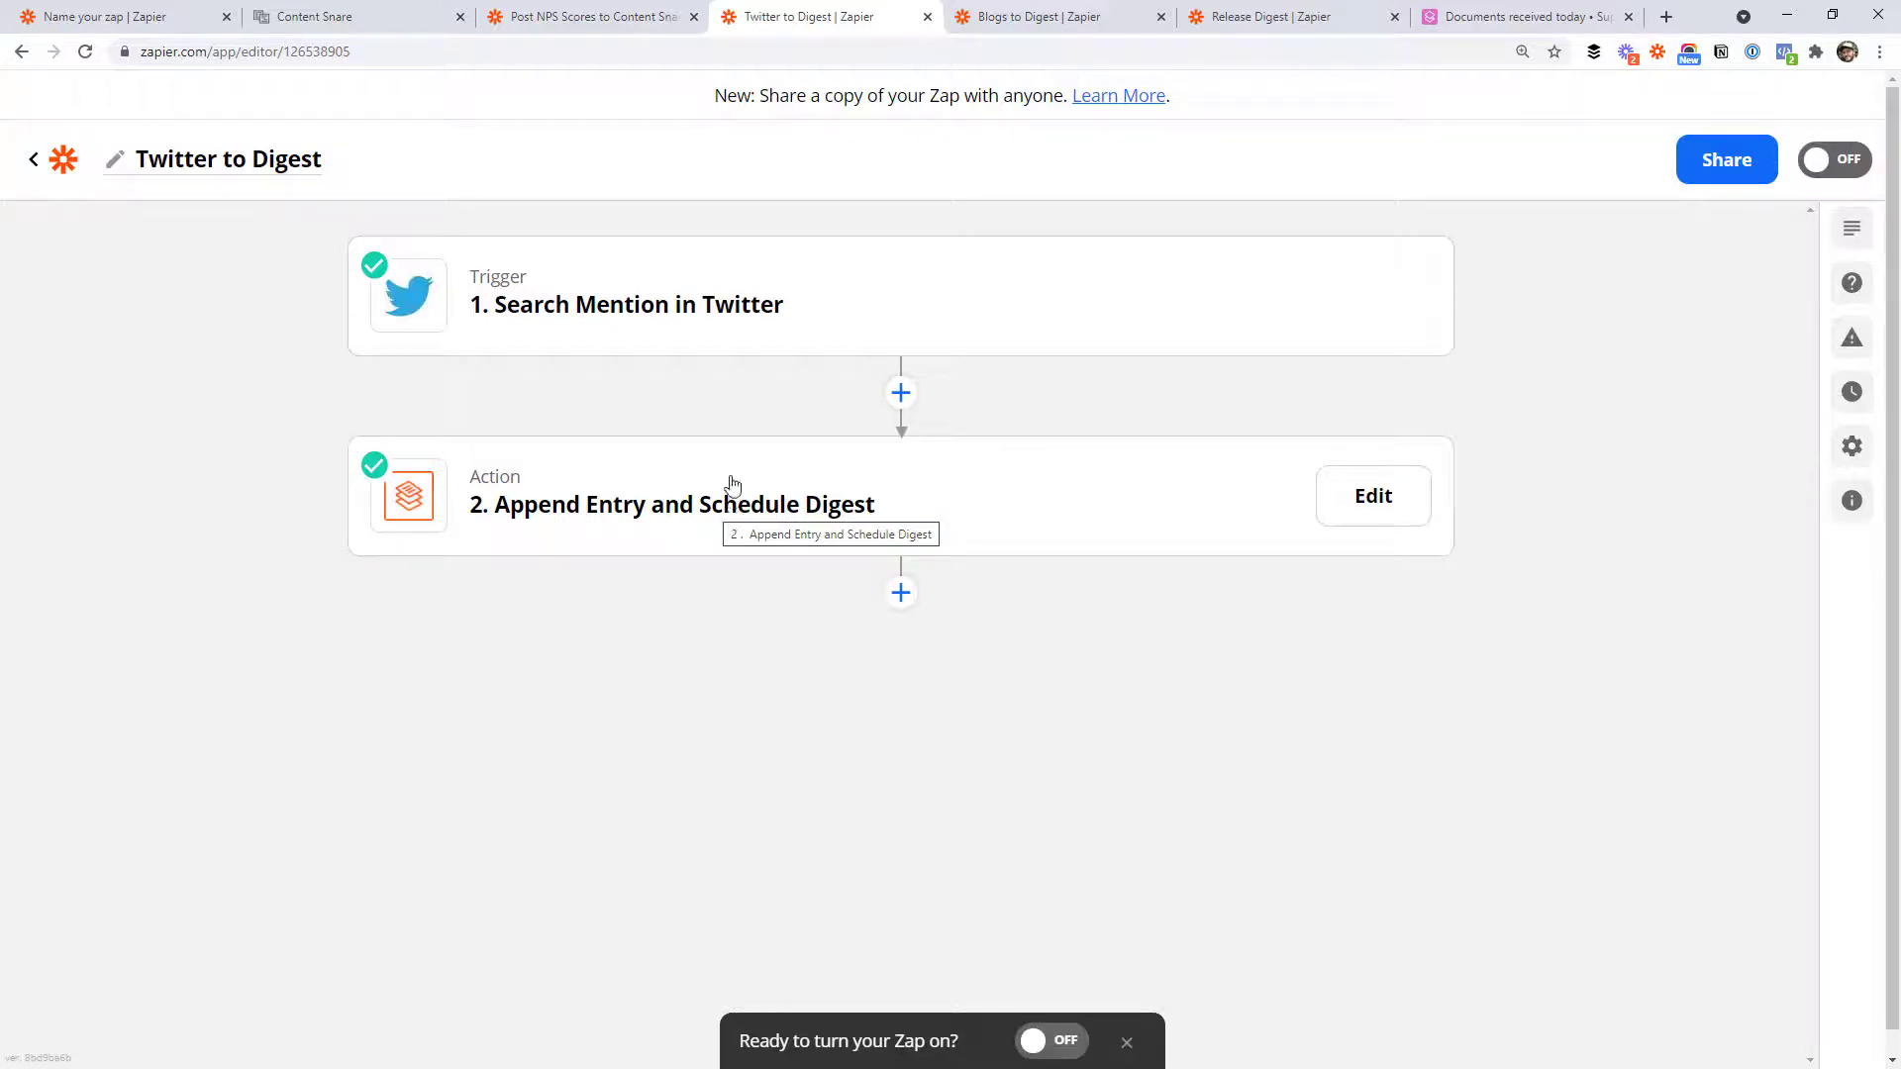
left_click(1017, 22)
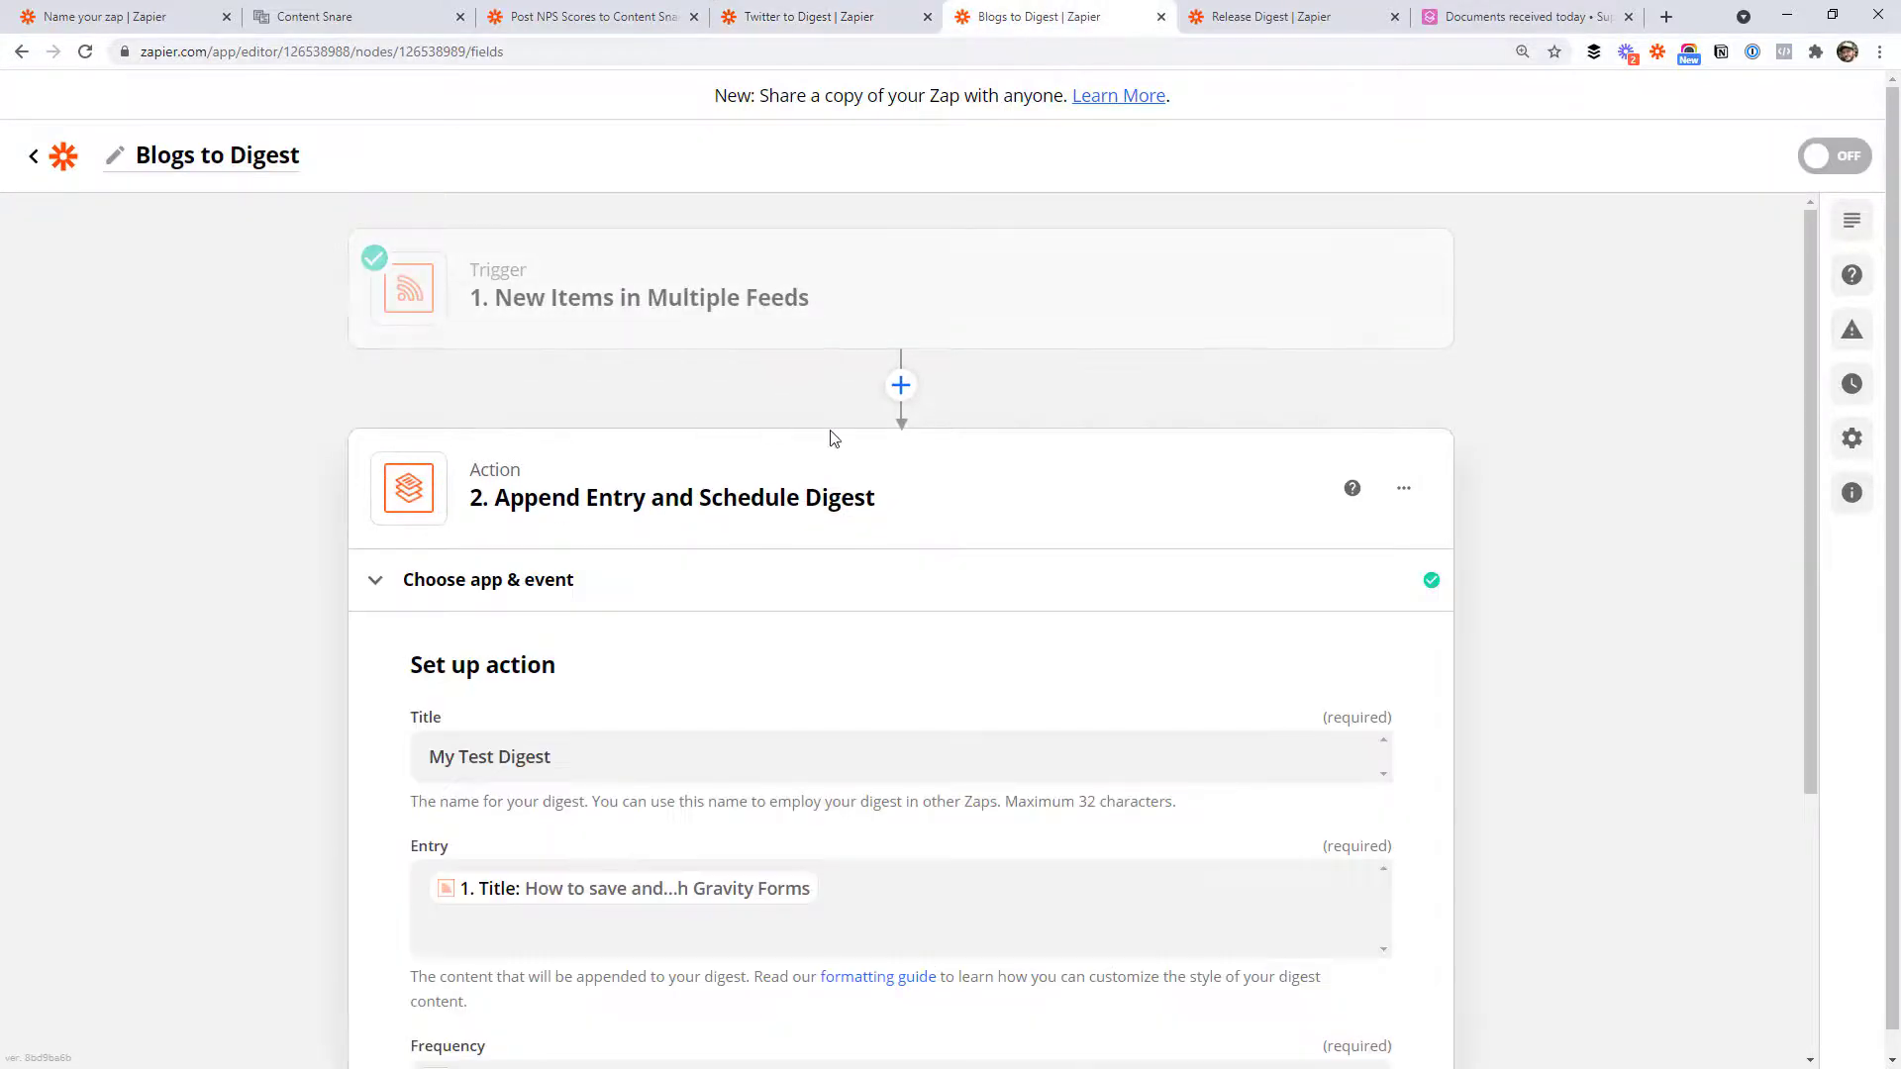
left_click(792, 300)
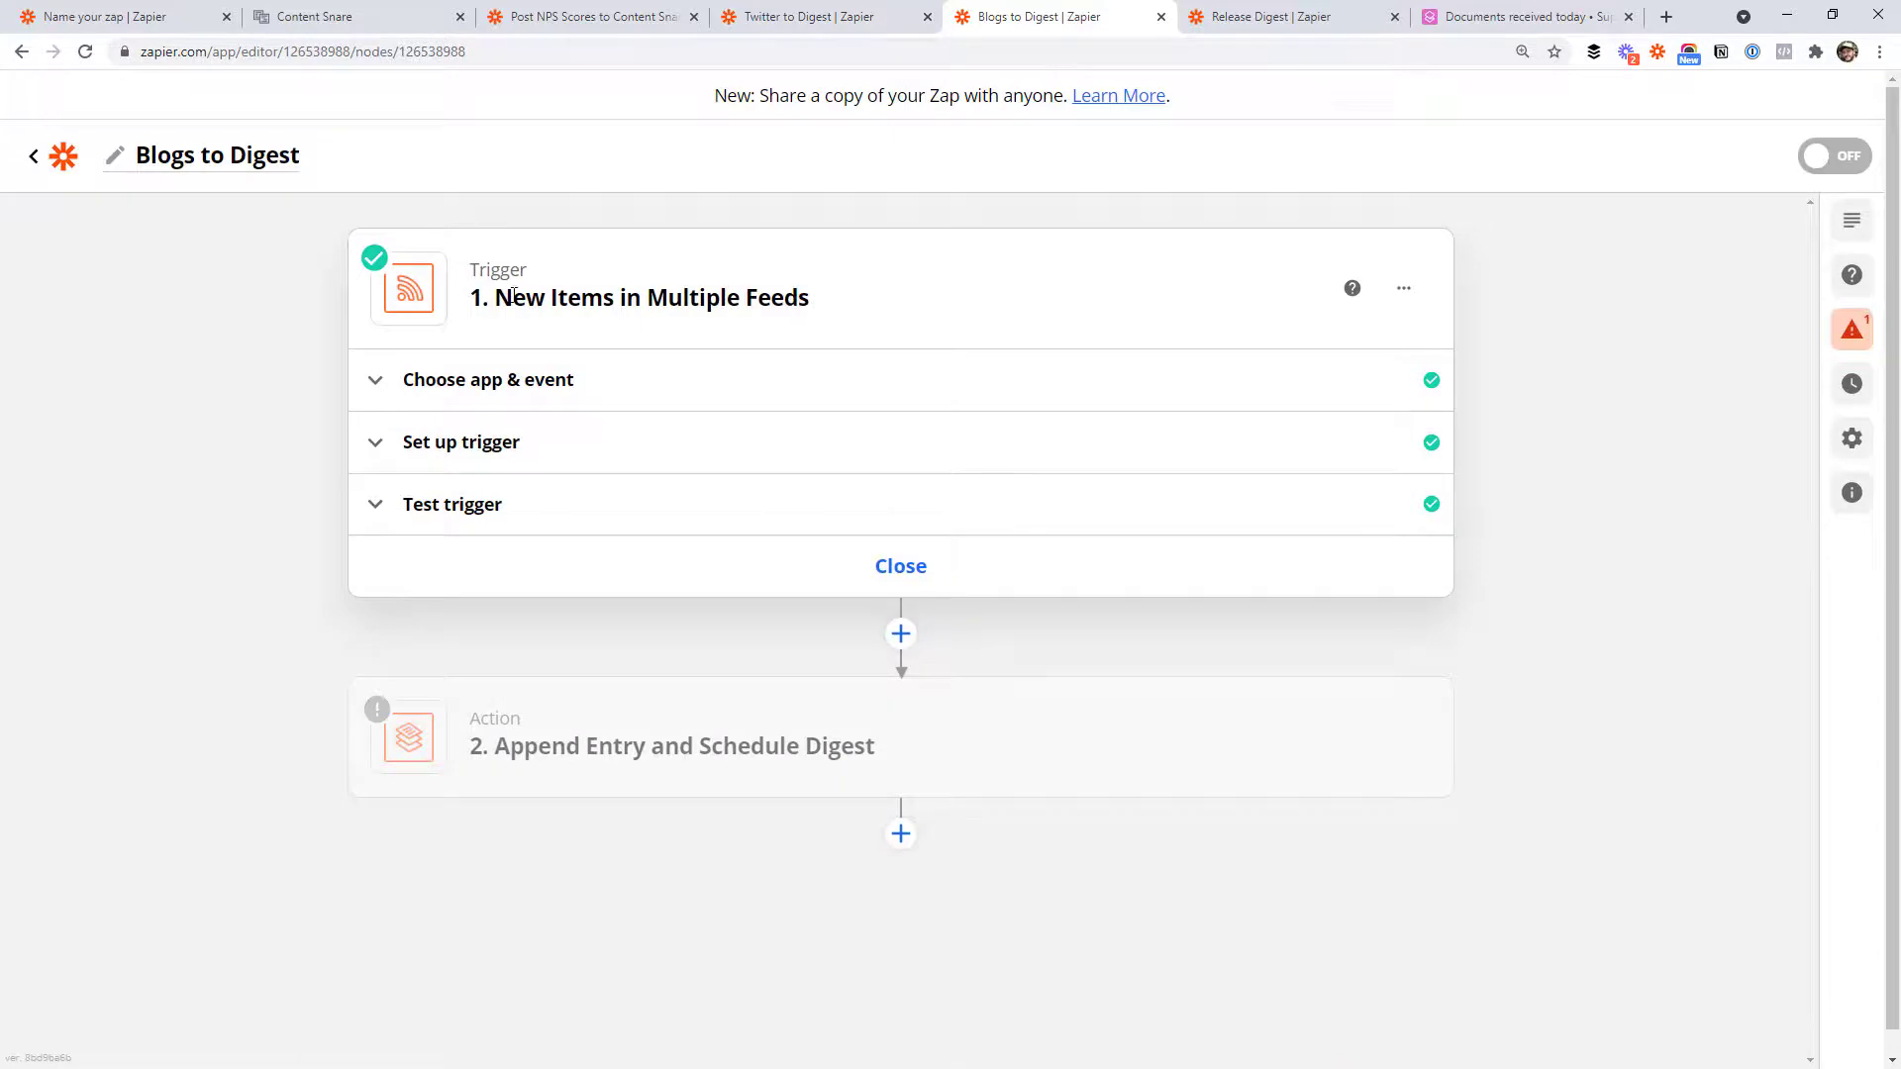
left_click(533, 369)
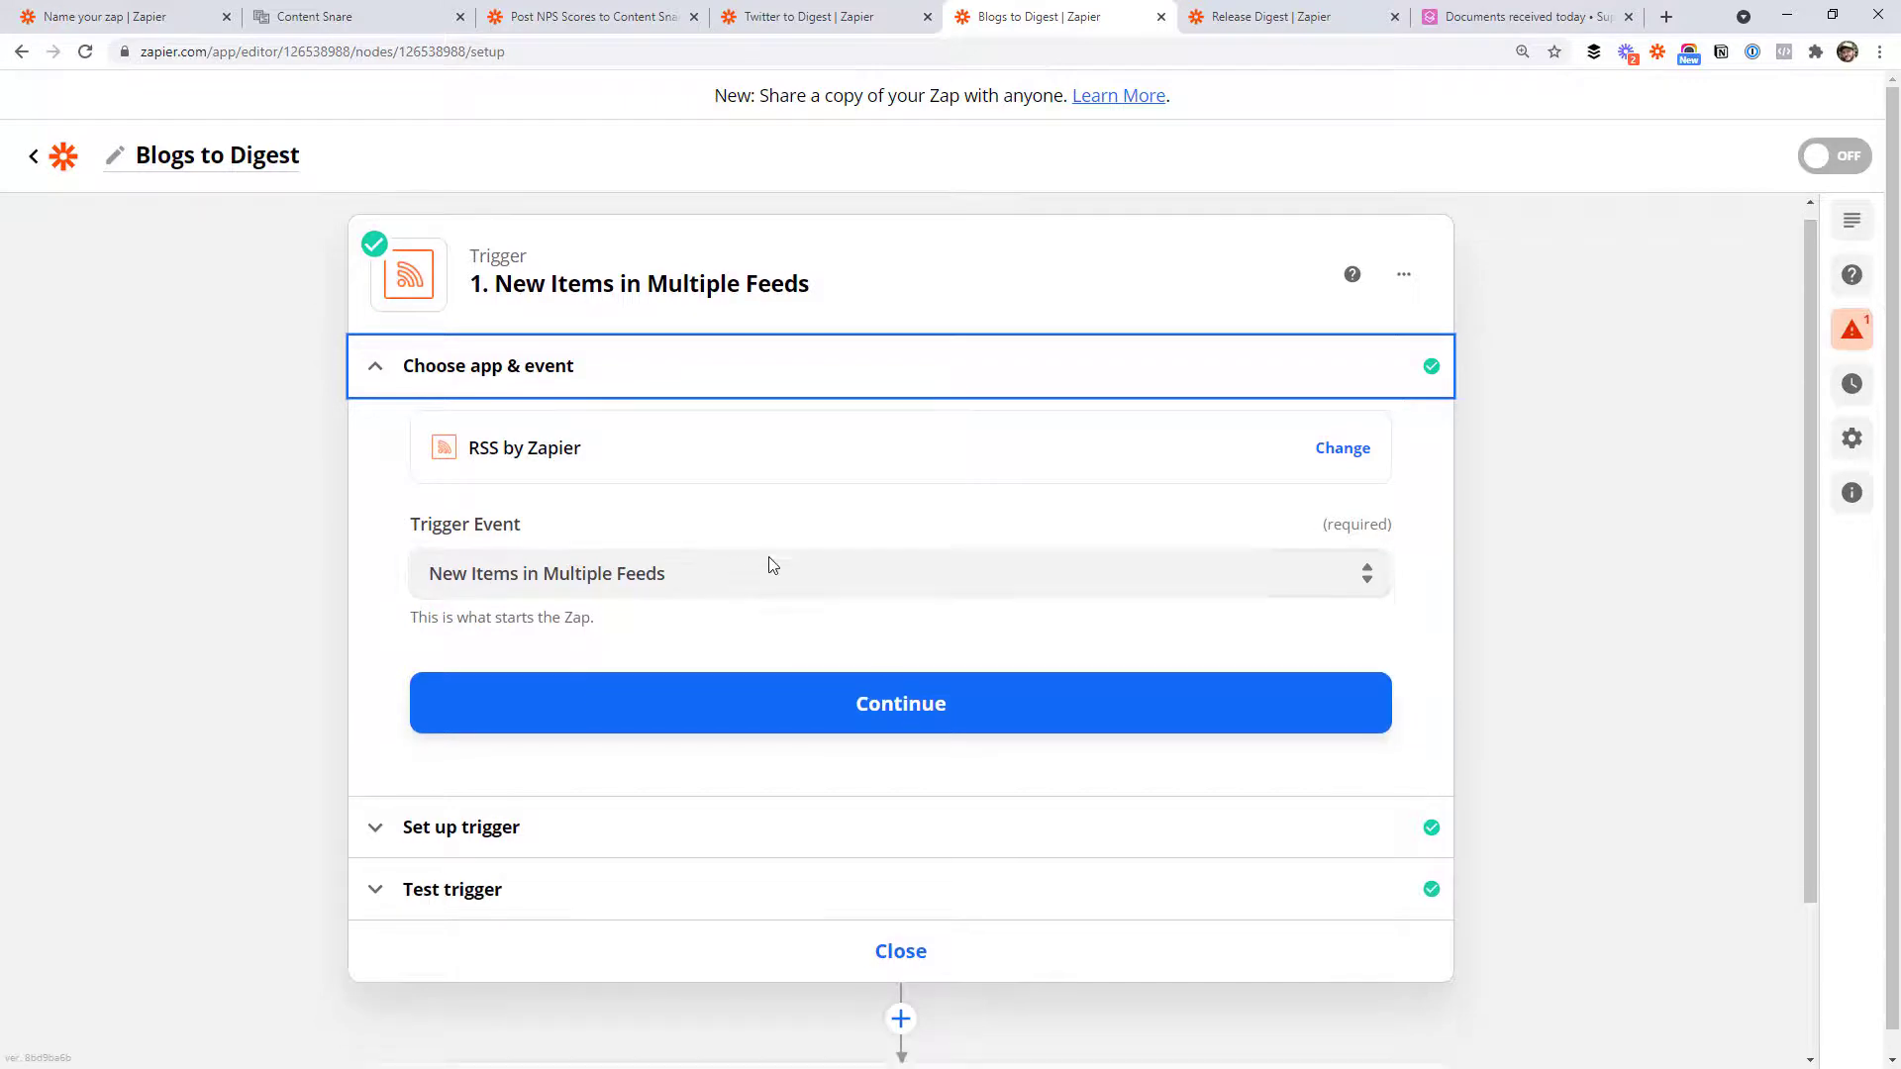
scroll(552, 620, "down", 2)
left_click(555, 615)
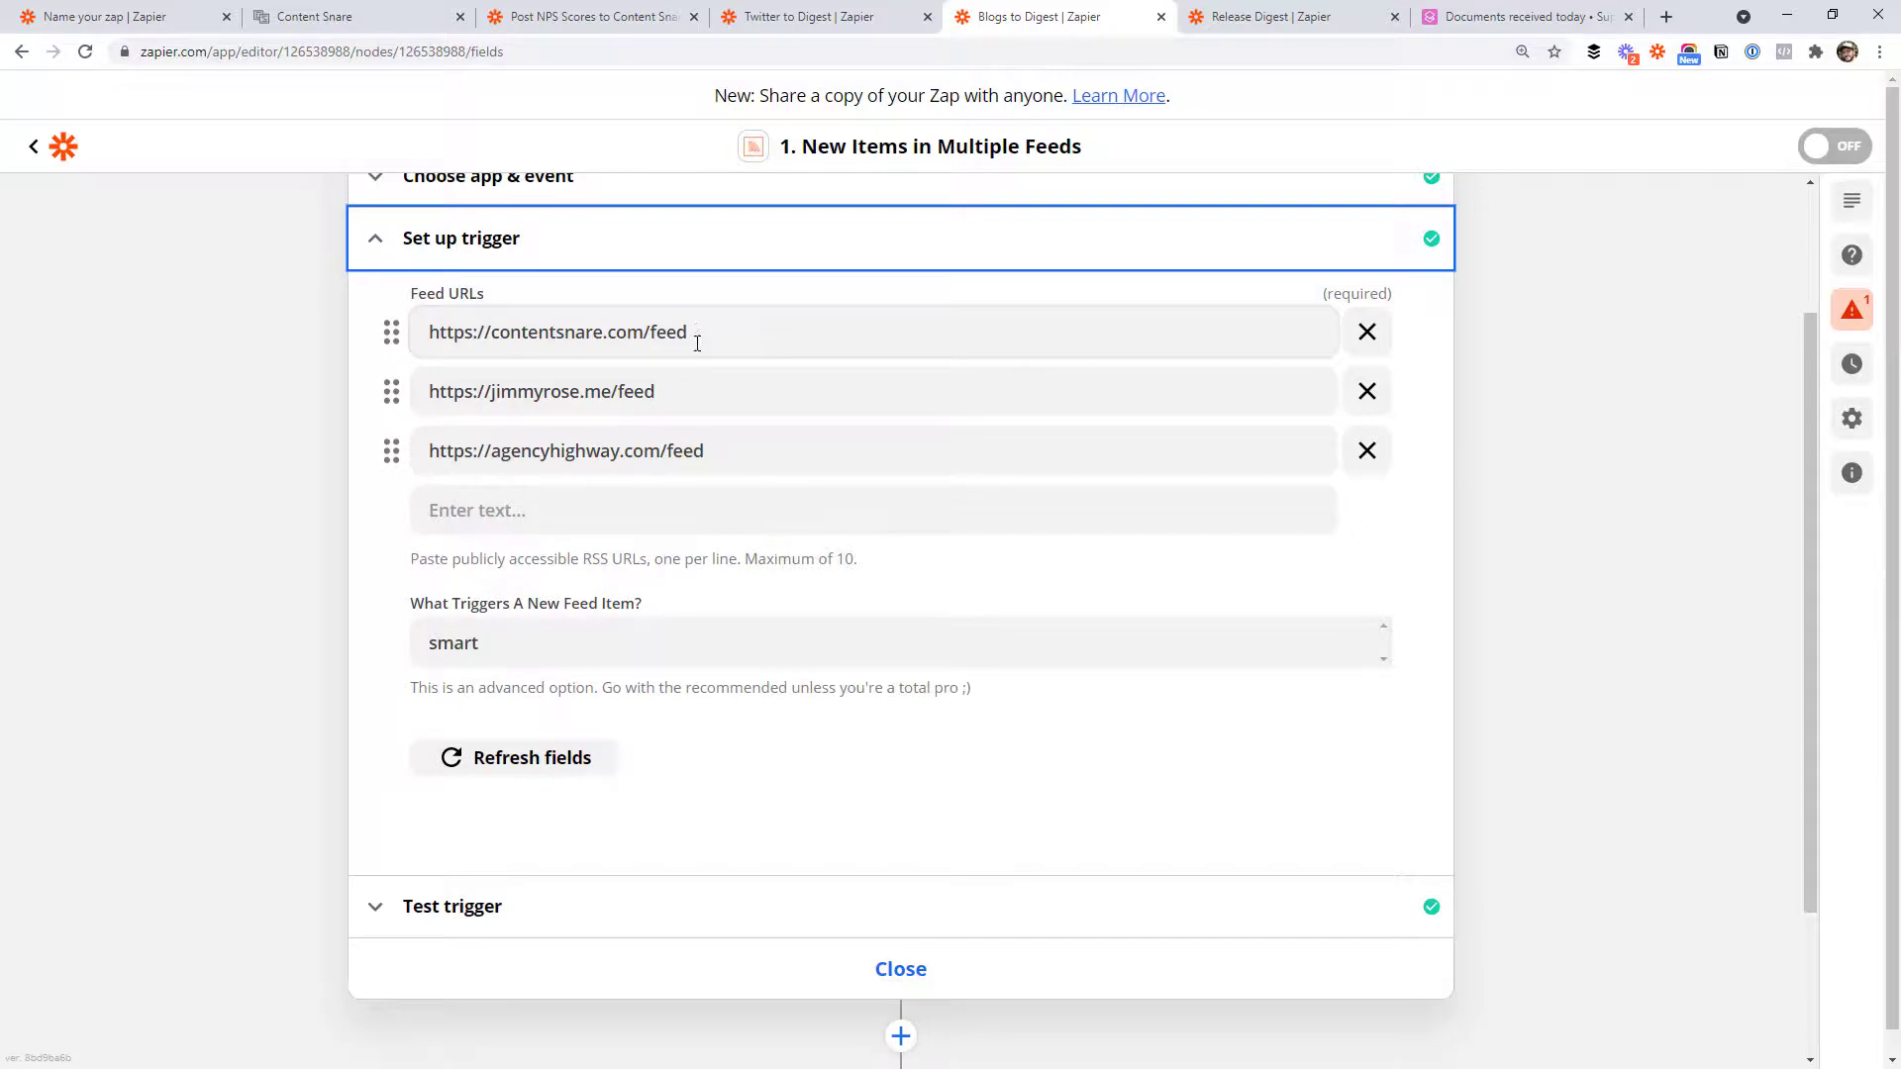
scroll(921, 347, "up", 2)
scroll(891, 396, "down", 4)
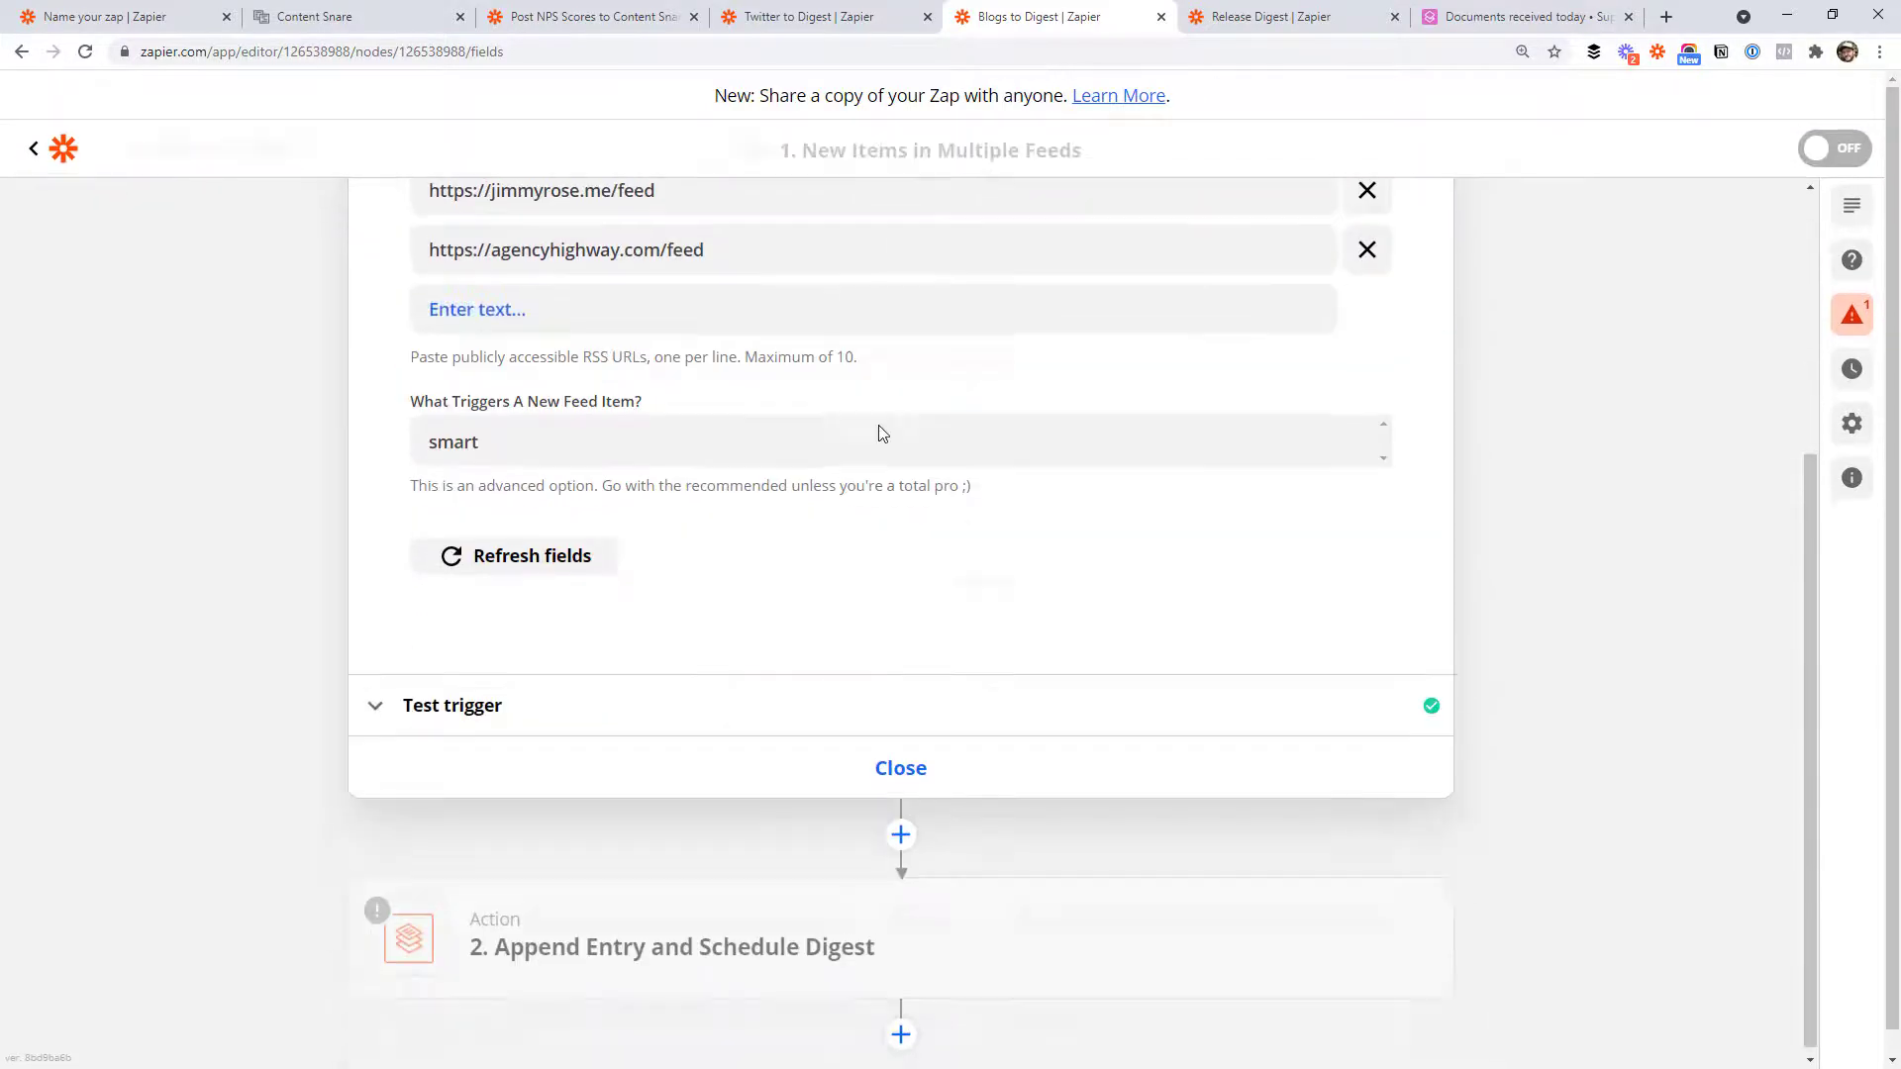
left_click(900, 769)
left_click(669, 513)
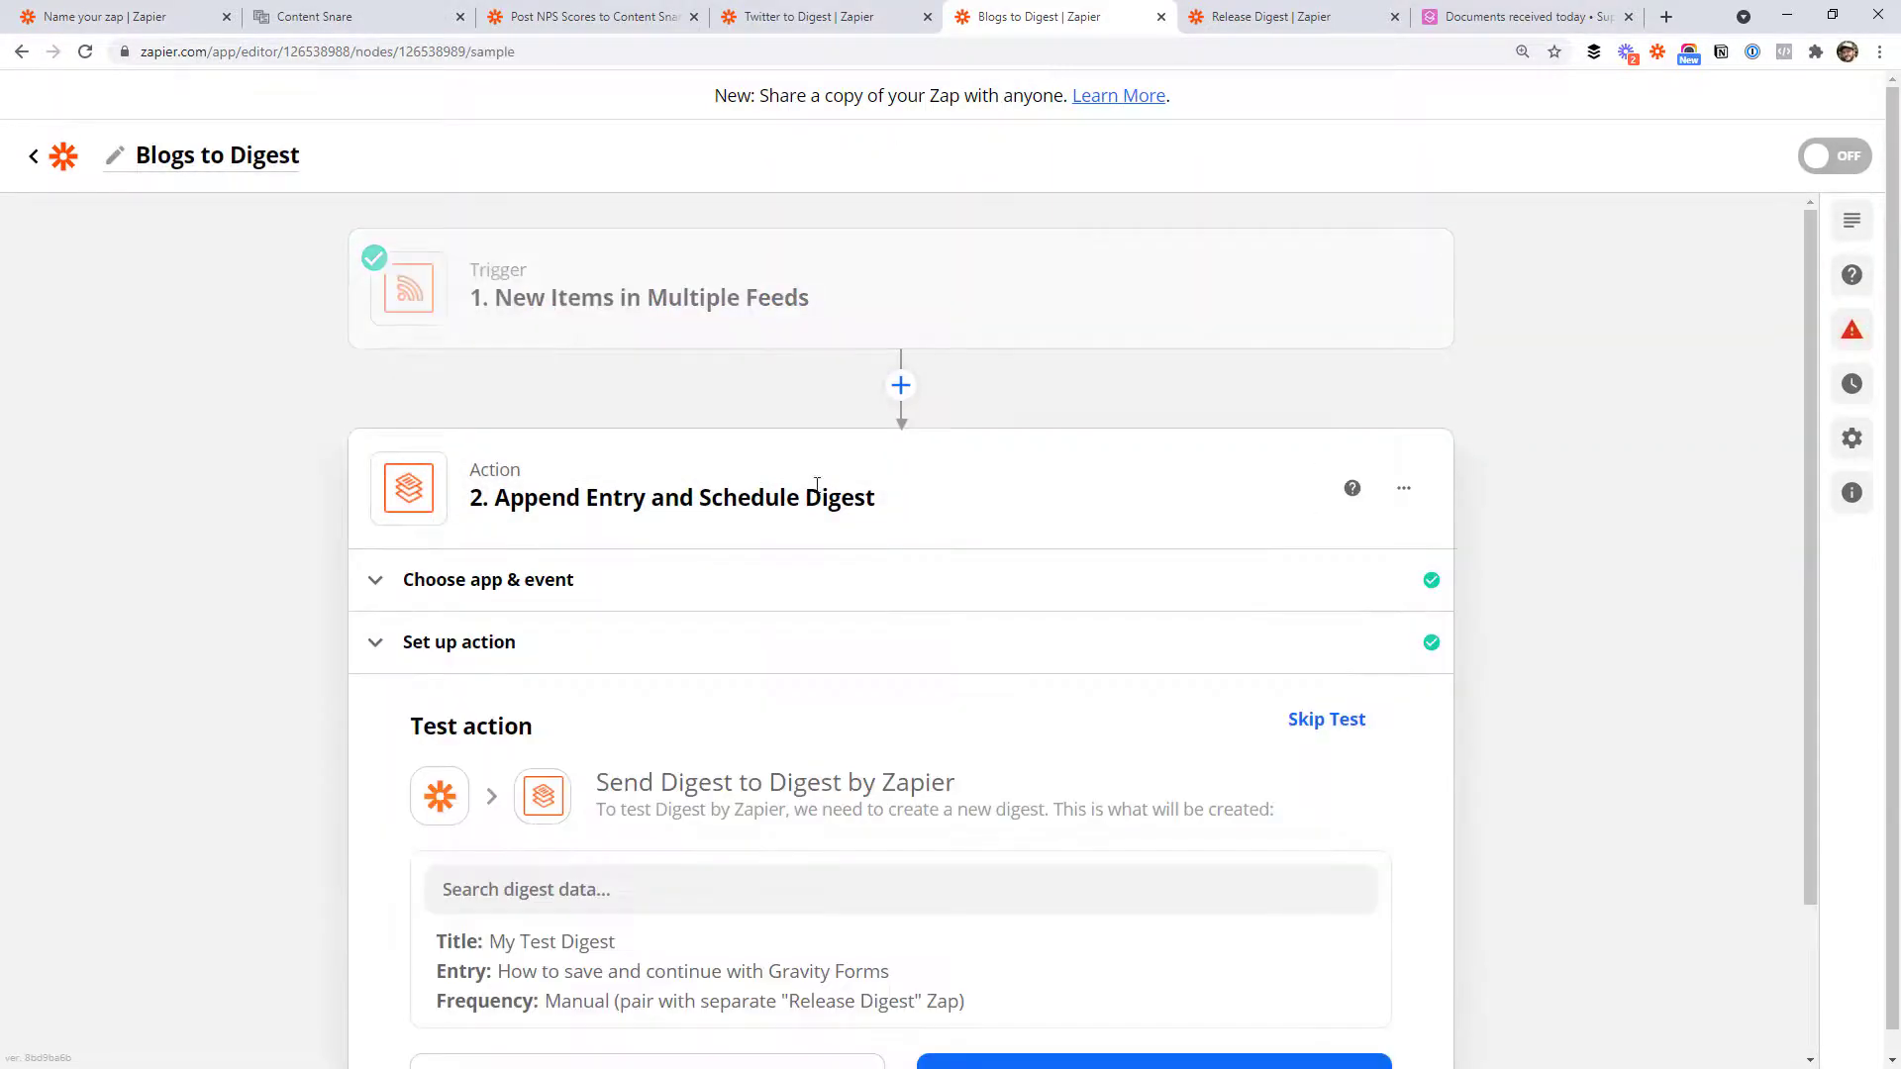
left_click(866, 450)
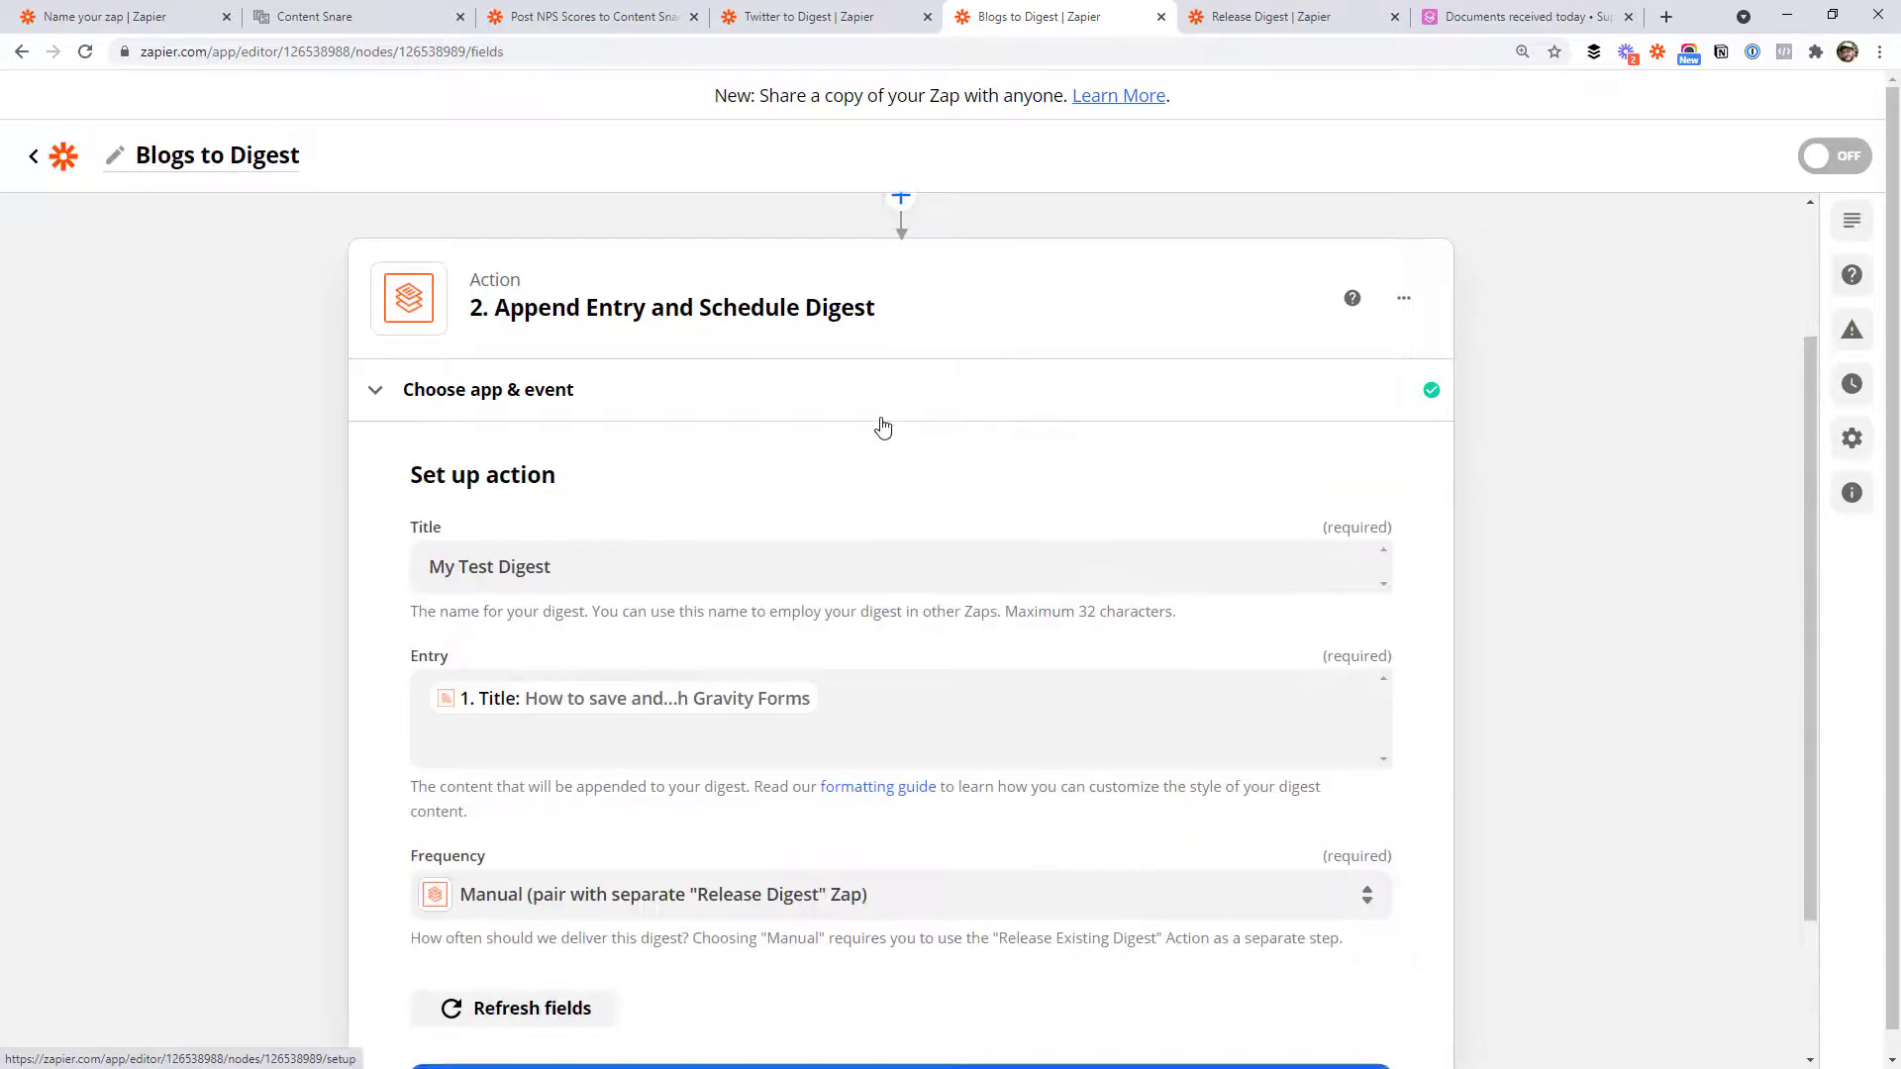
left_click(567, 375)
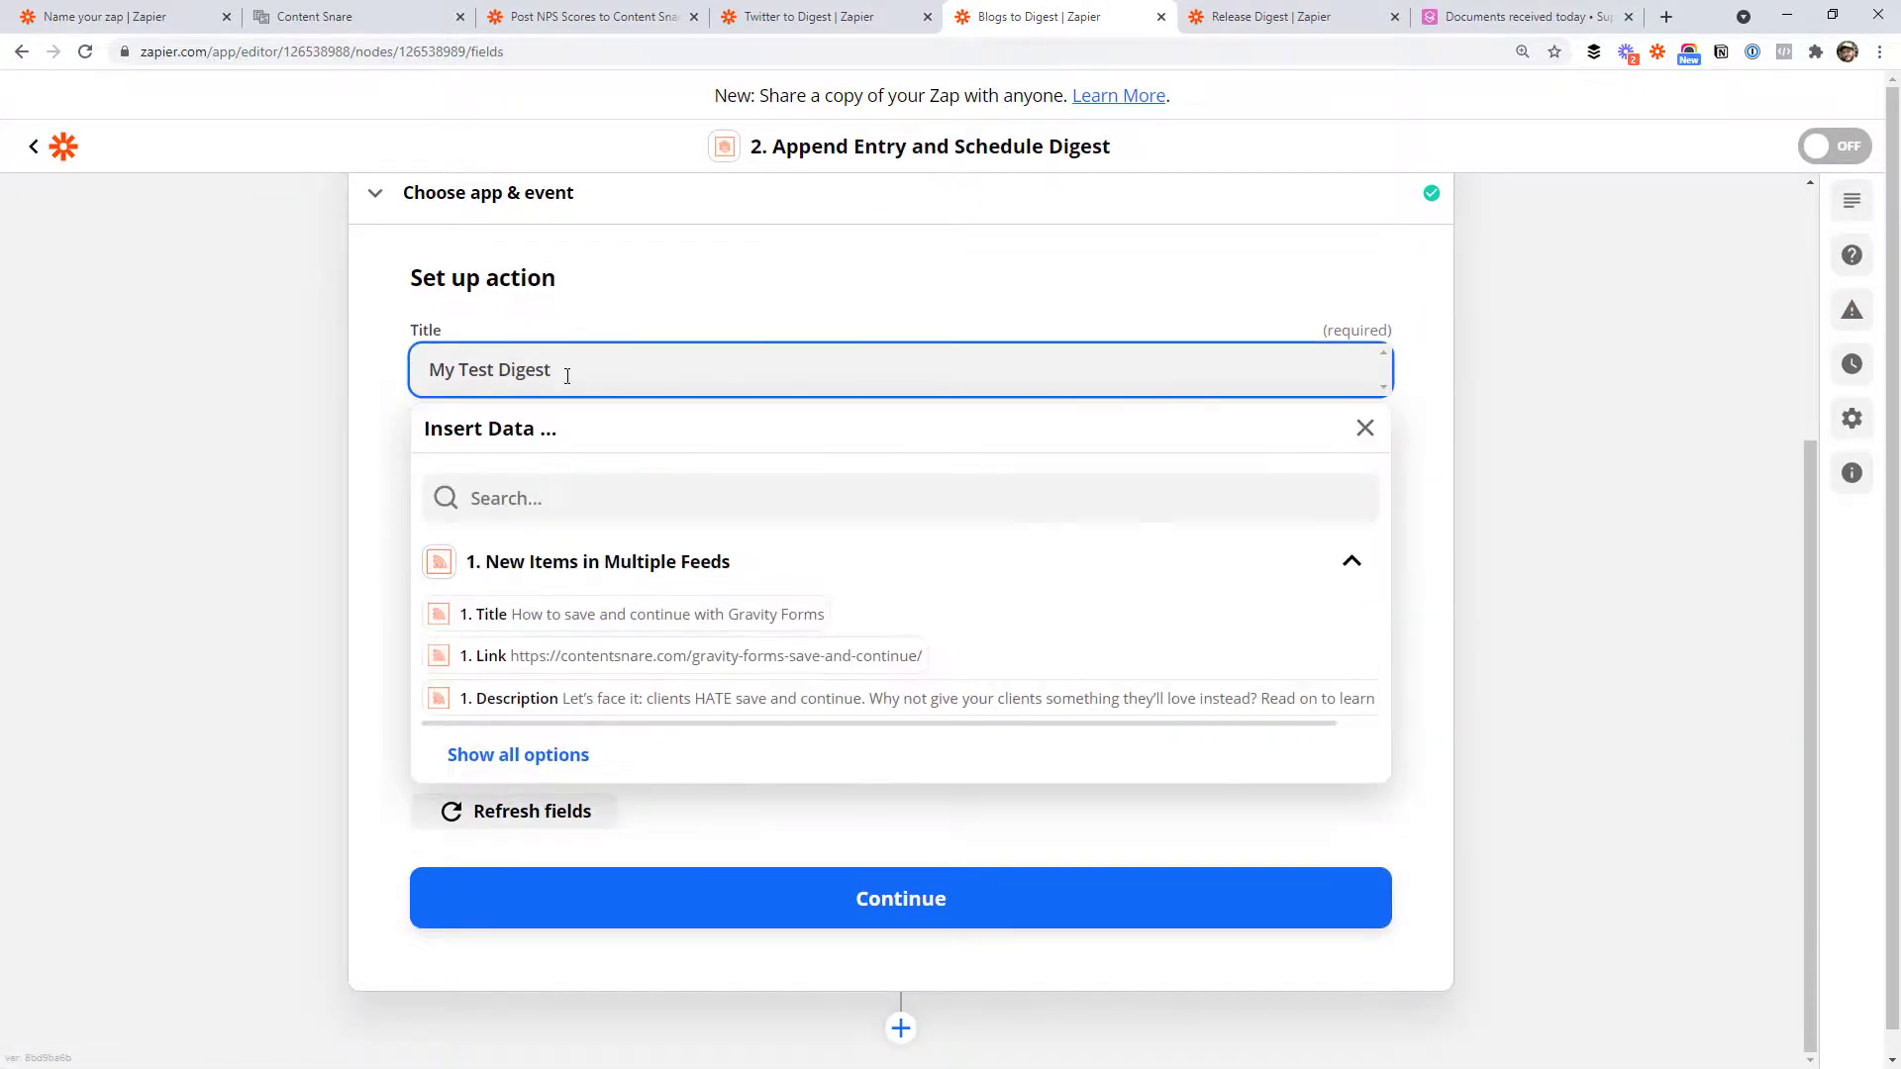
left_click(404, 393)
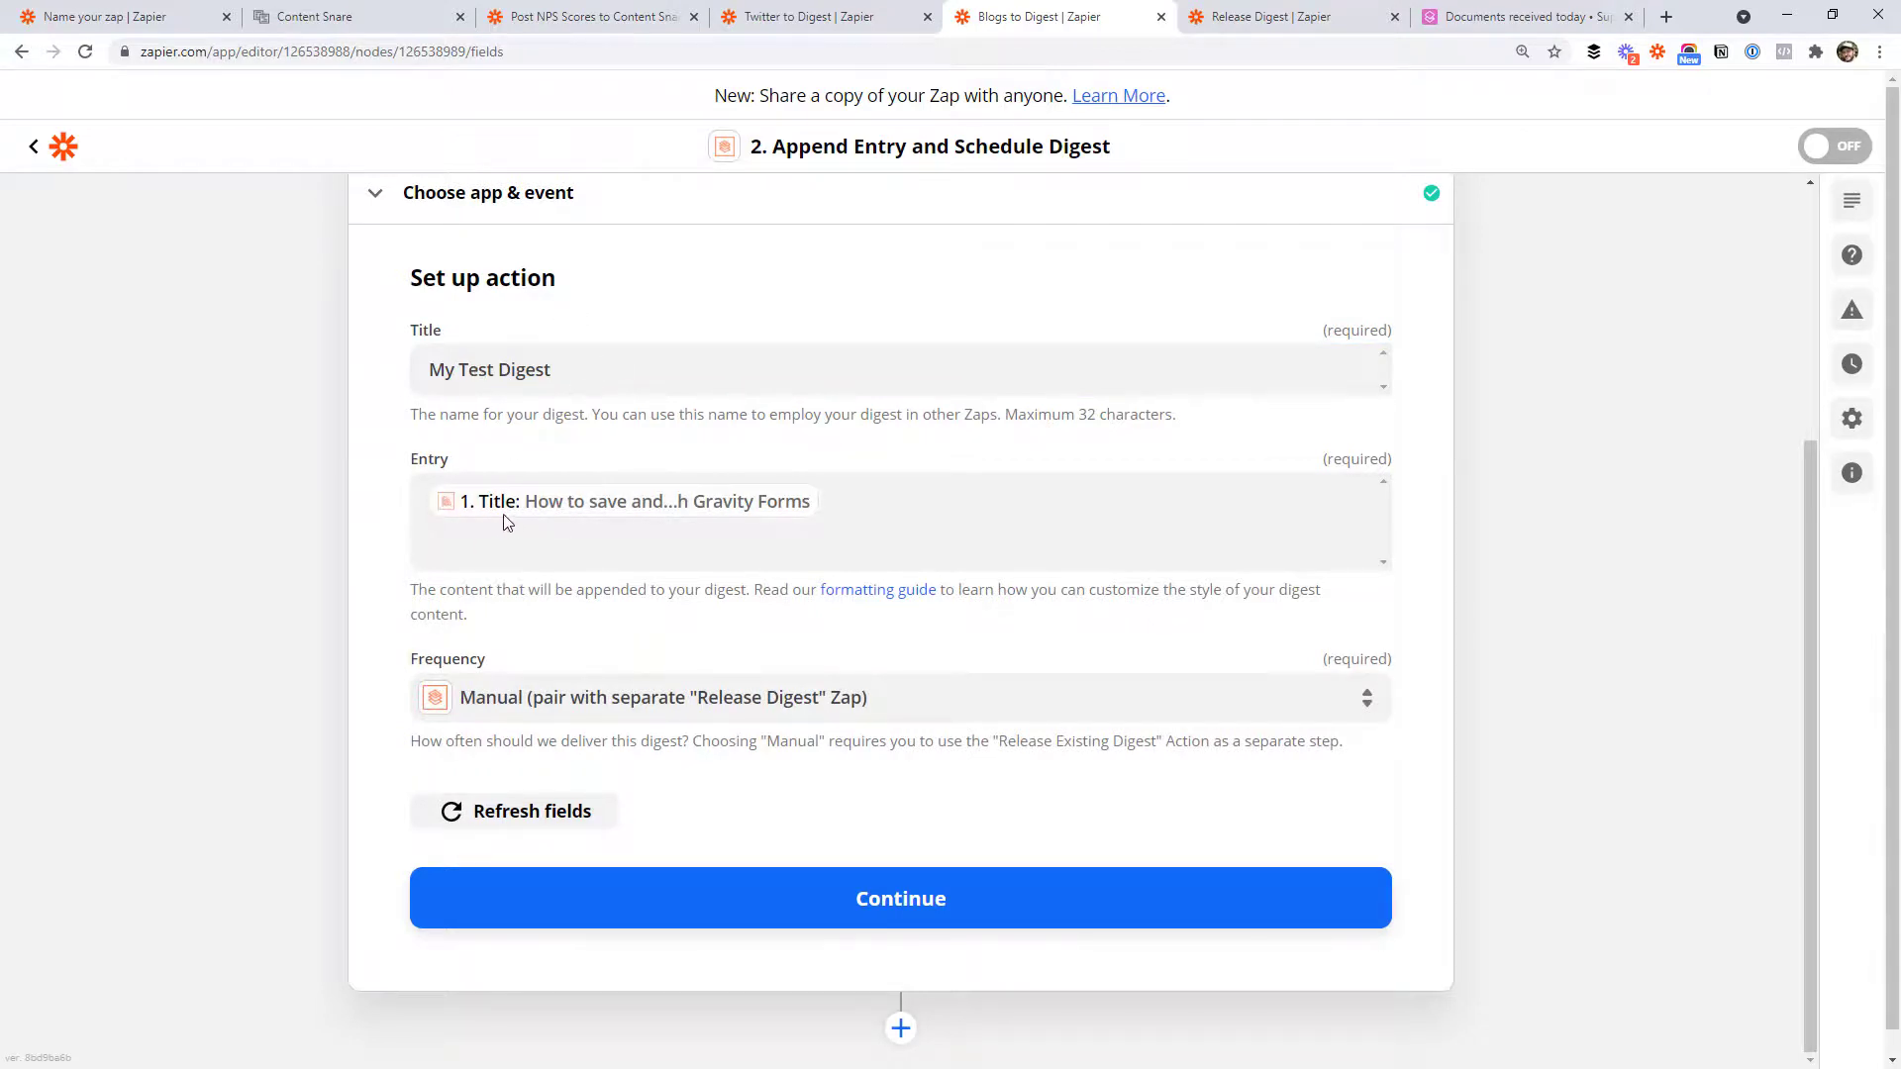
left_click(856, 502)
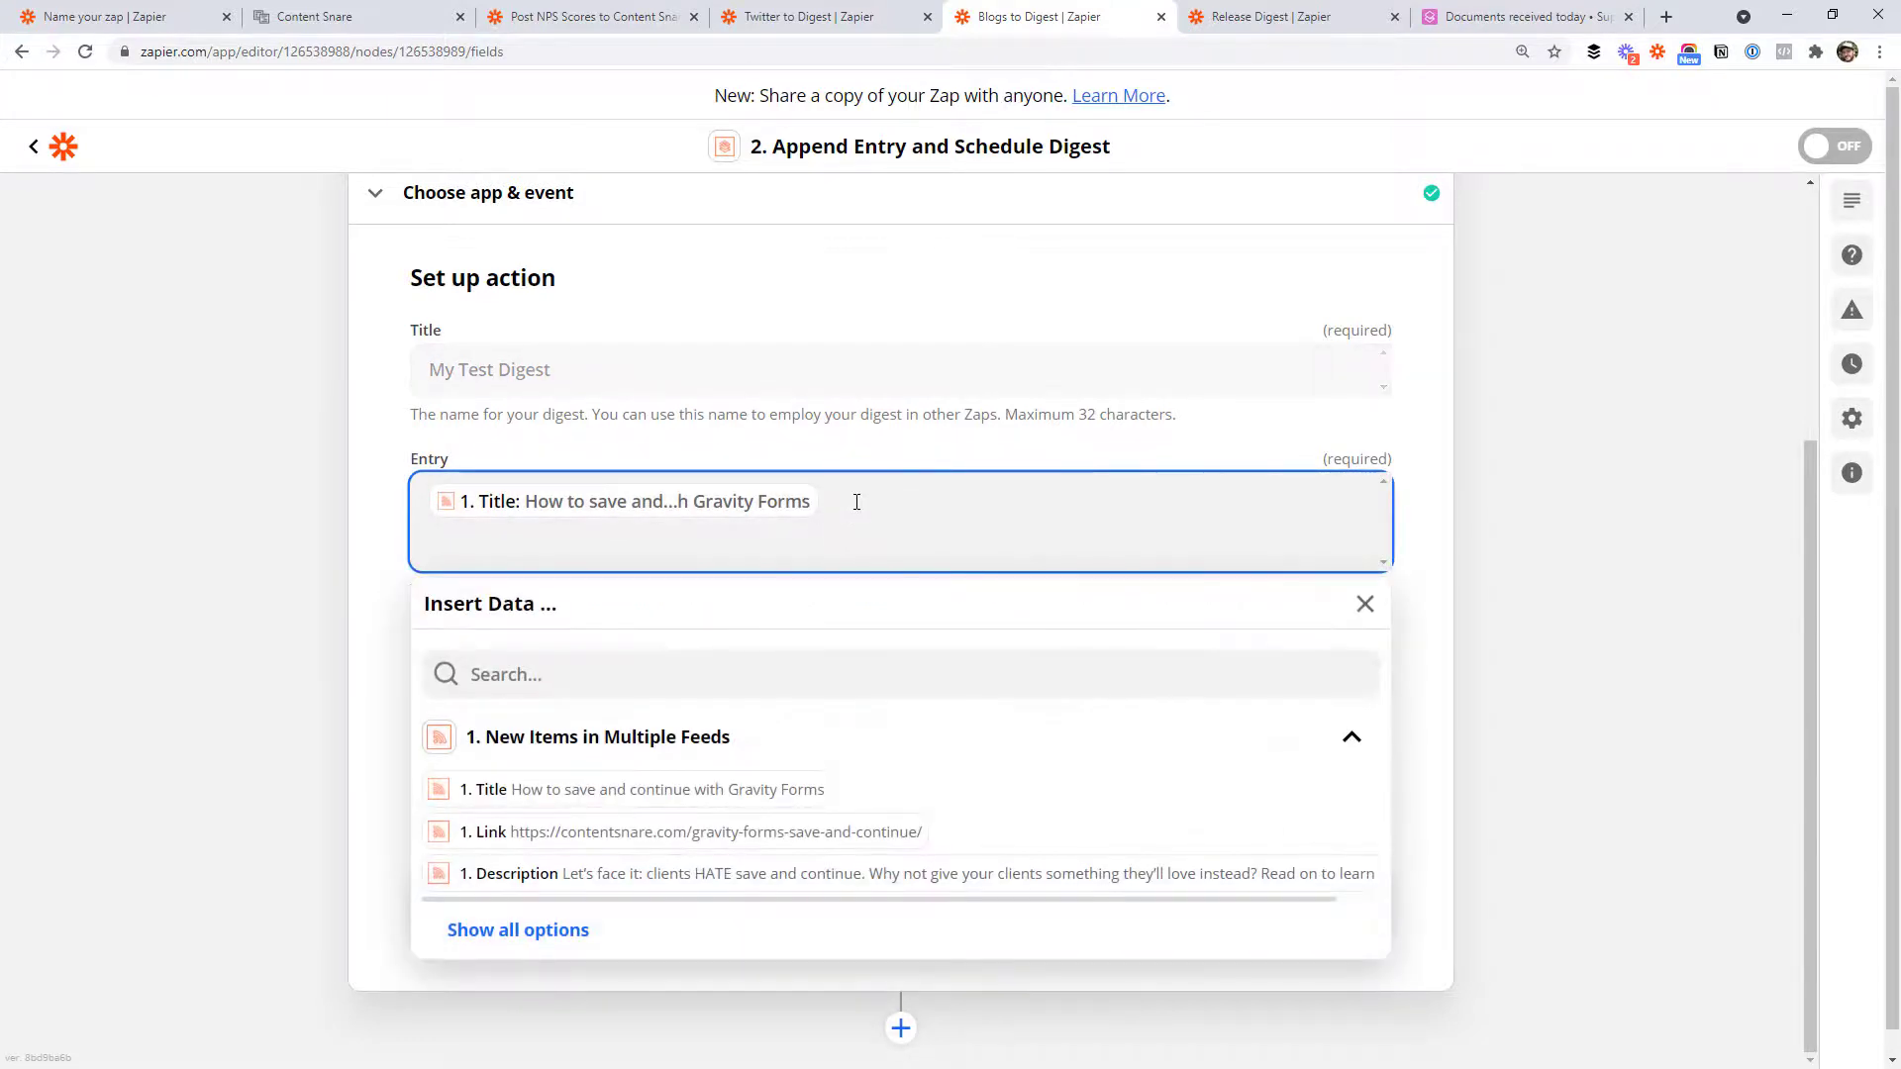
left_click(896, 831)
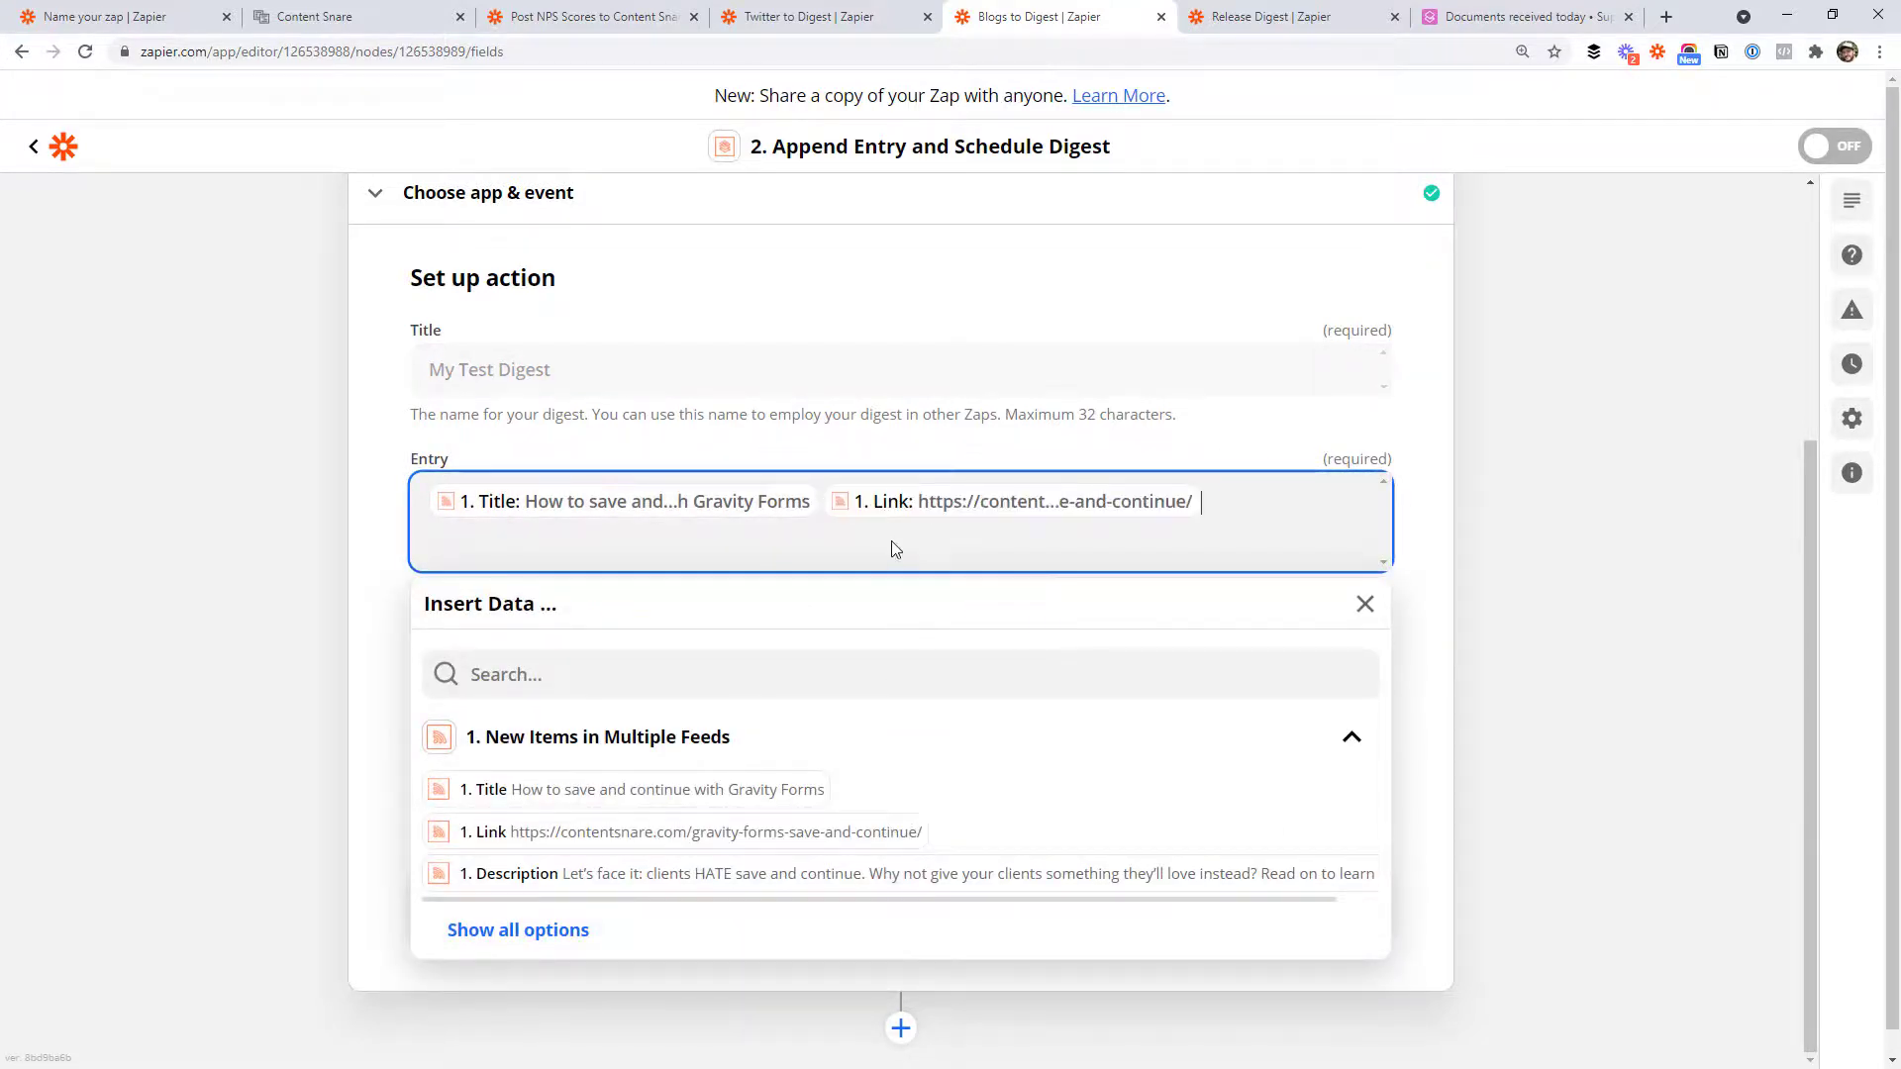
left_click(309, 518)
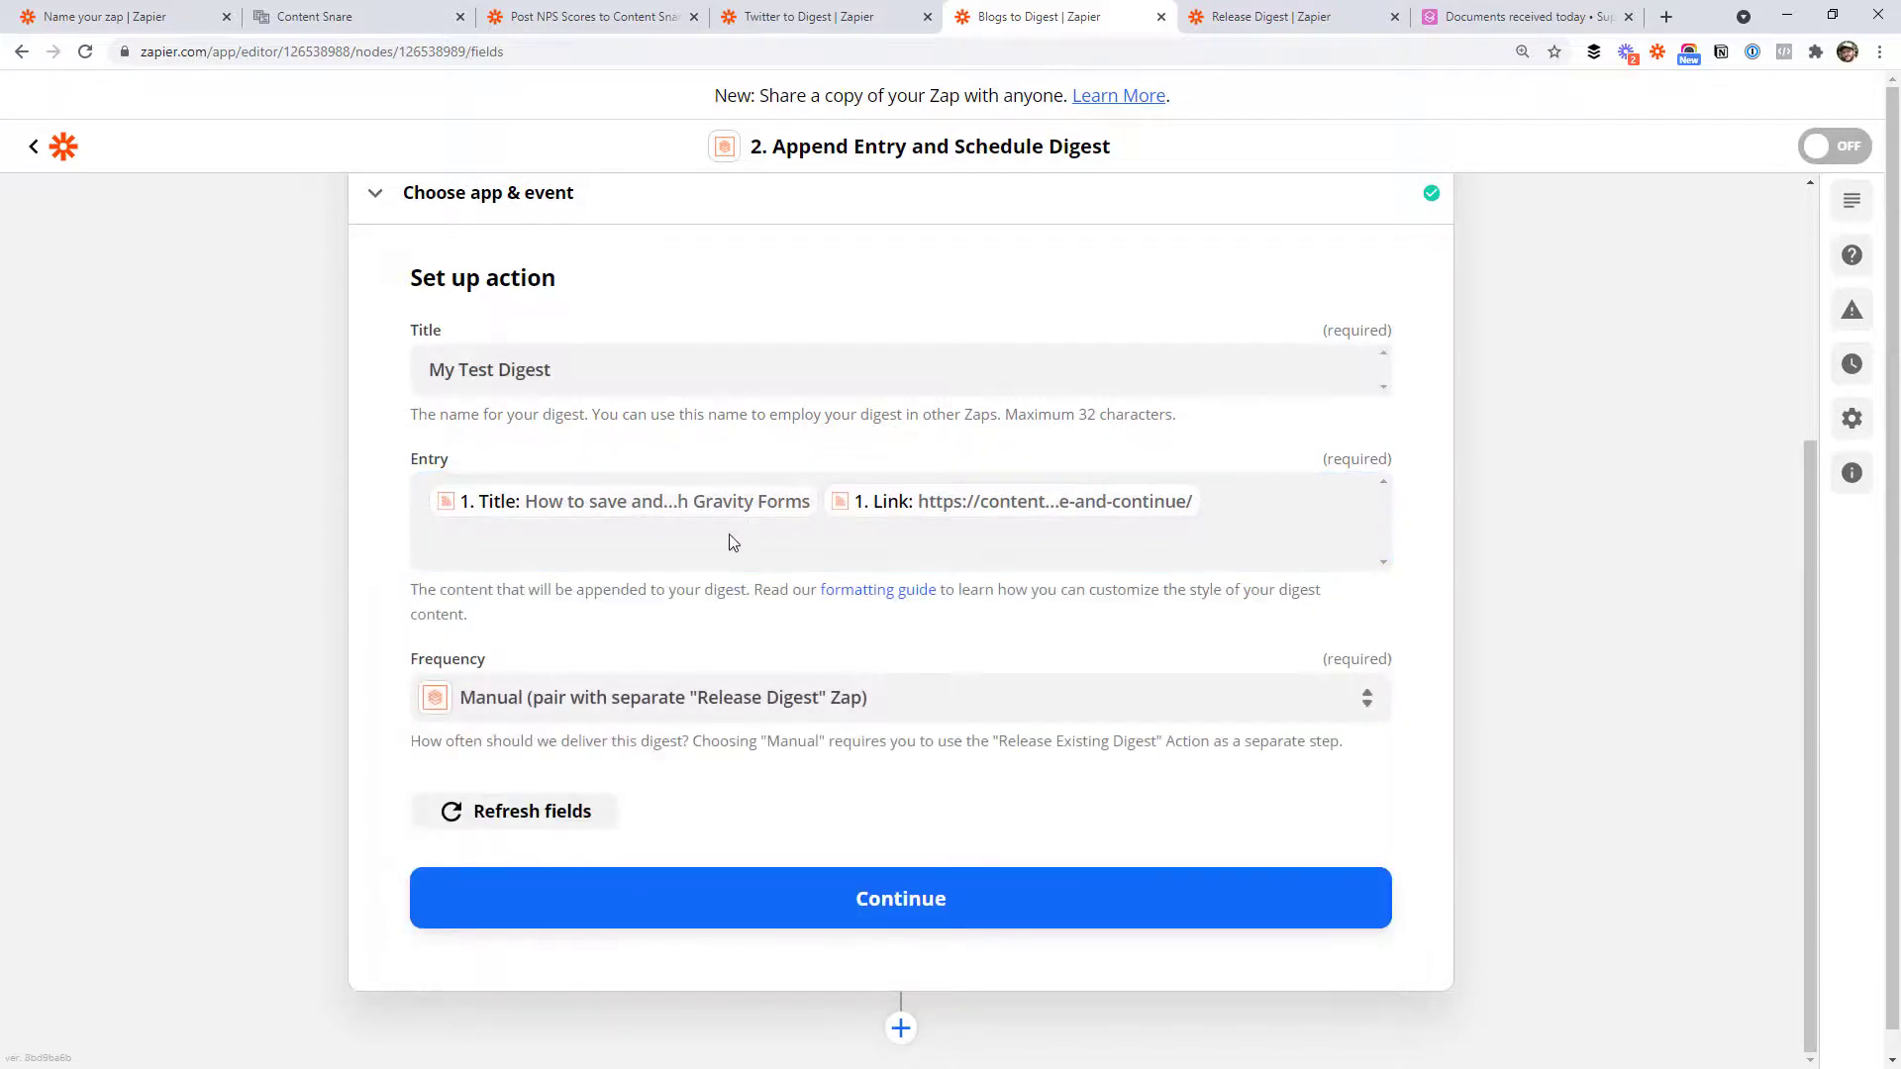
scroll(466, 673, "down", 1)
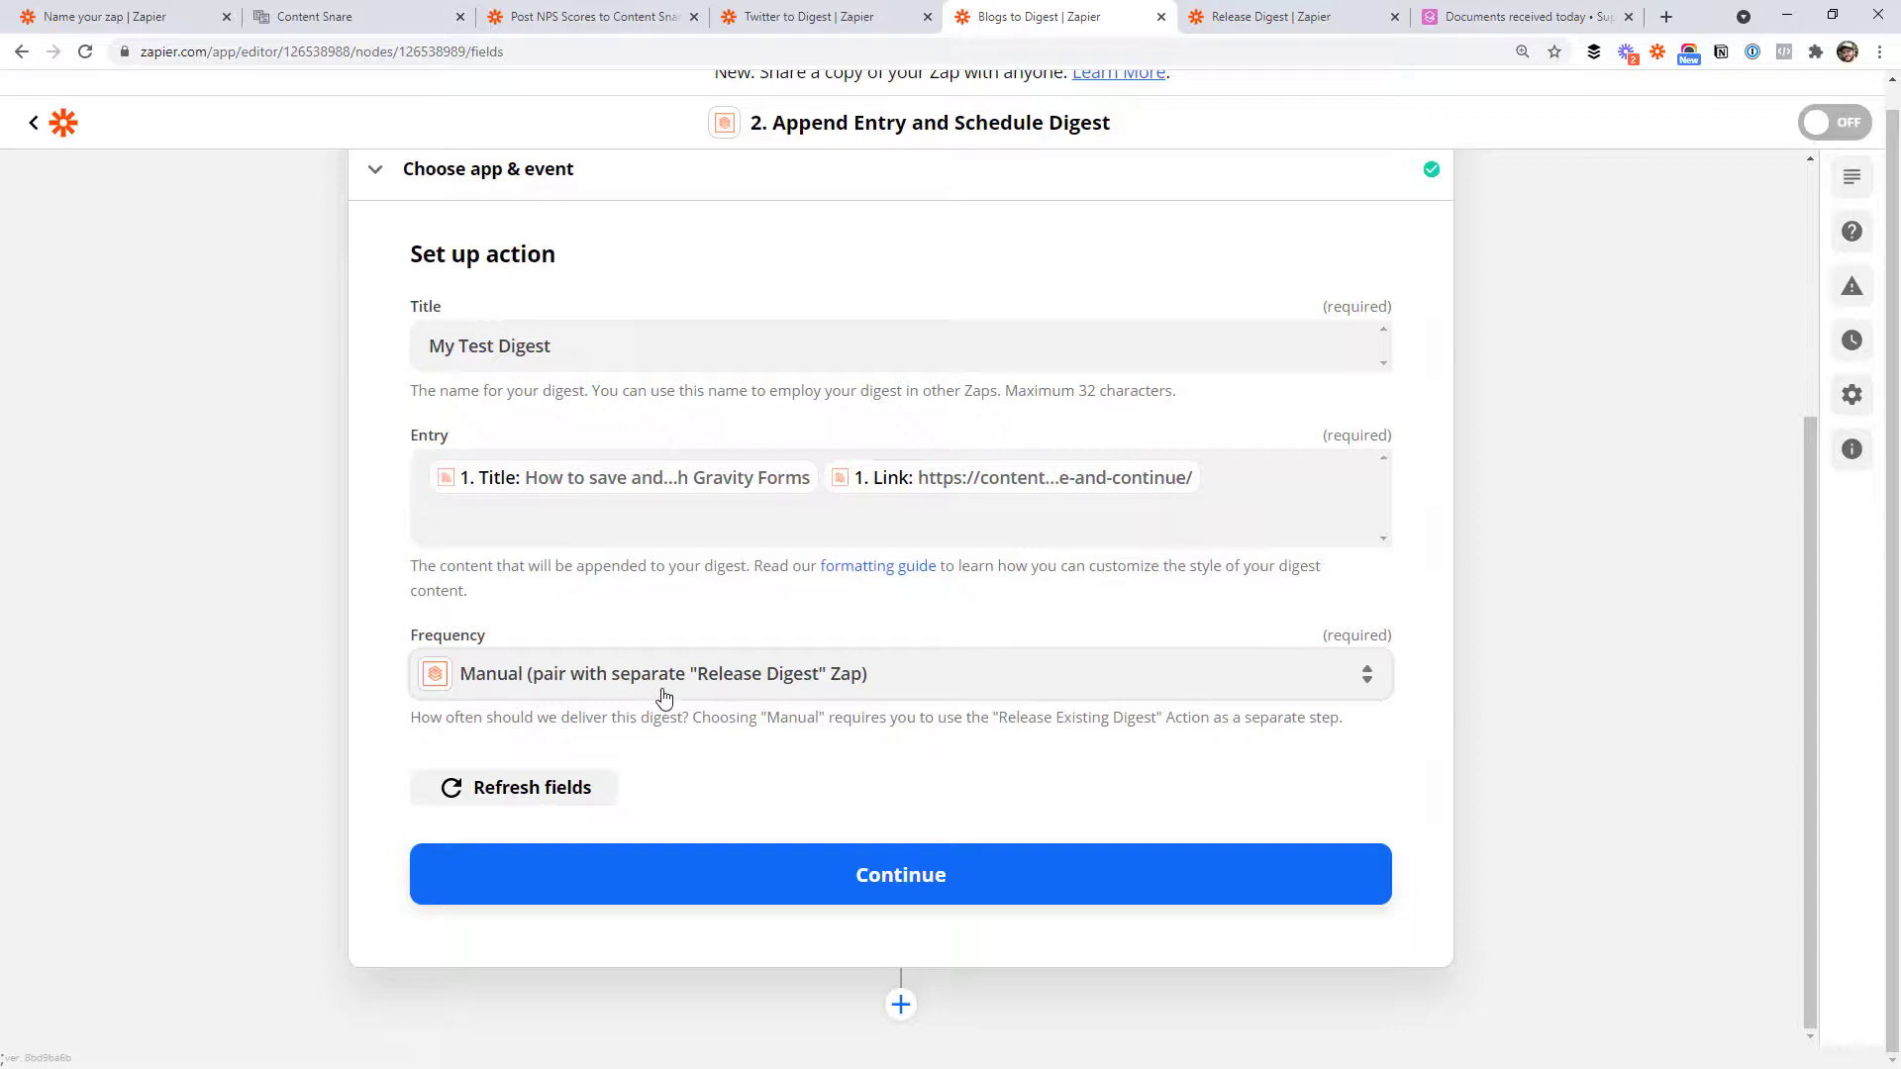
scroll(1116, 327, "up", 3)
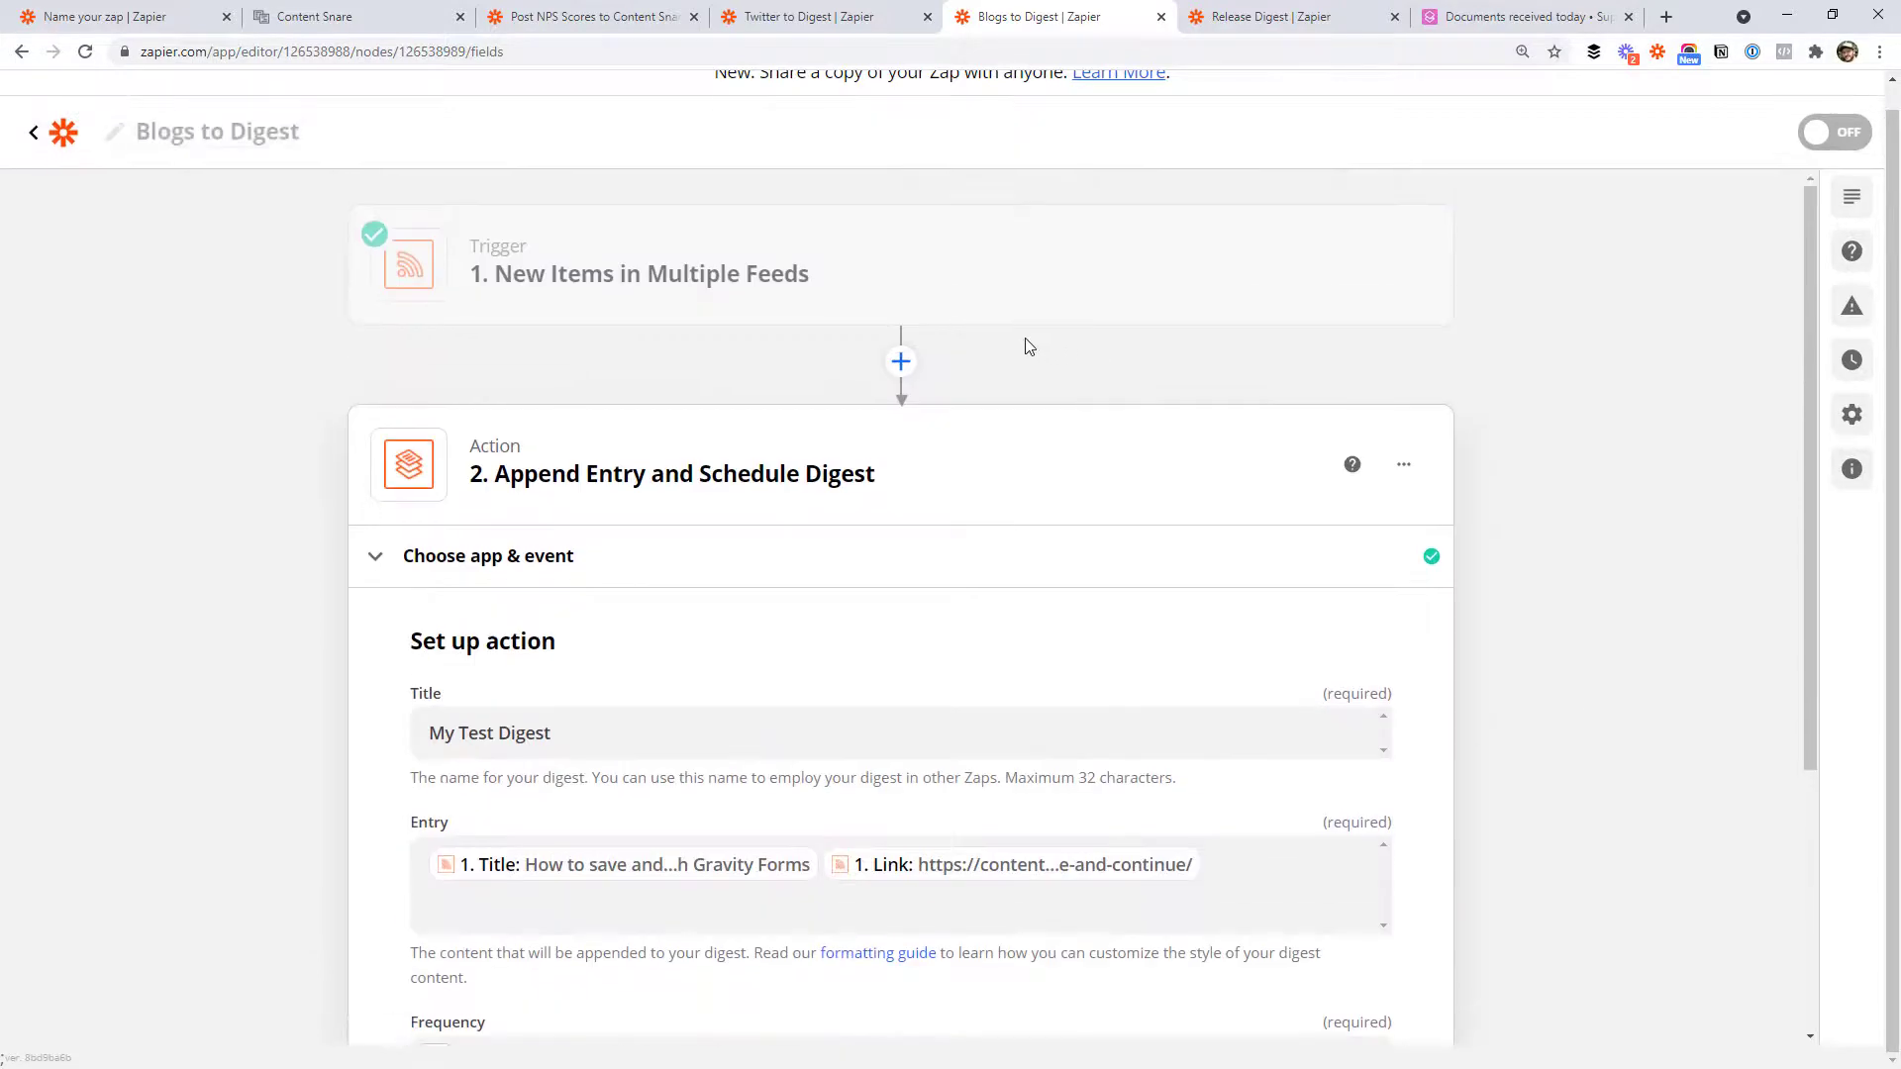
left_click(1020, 307)
left_click(898, 587)
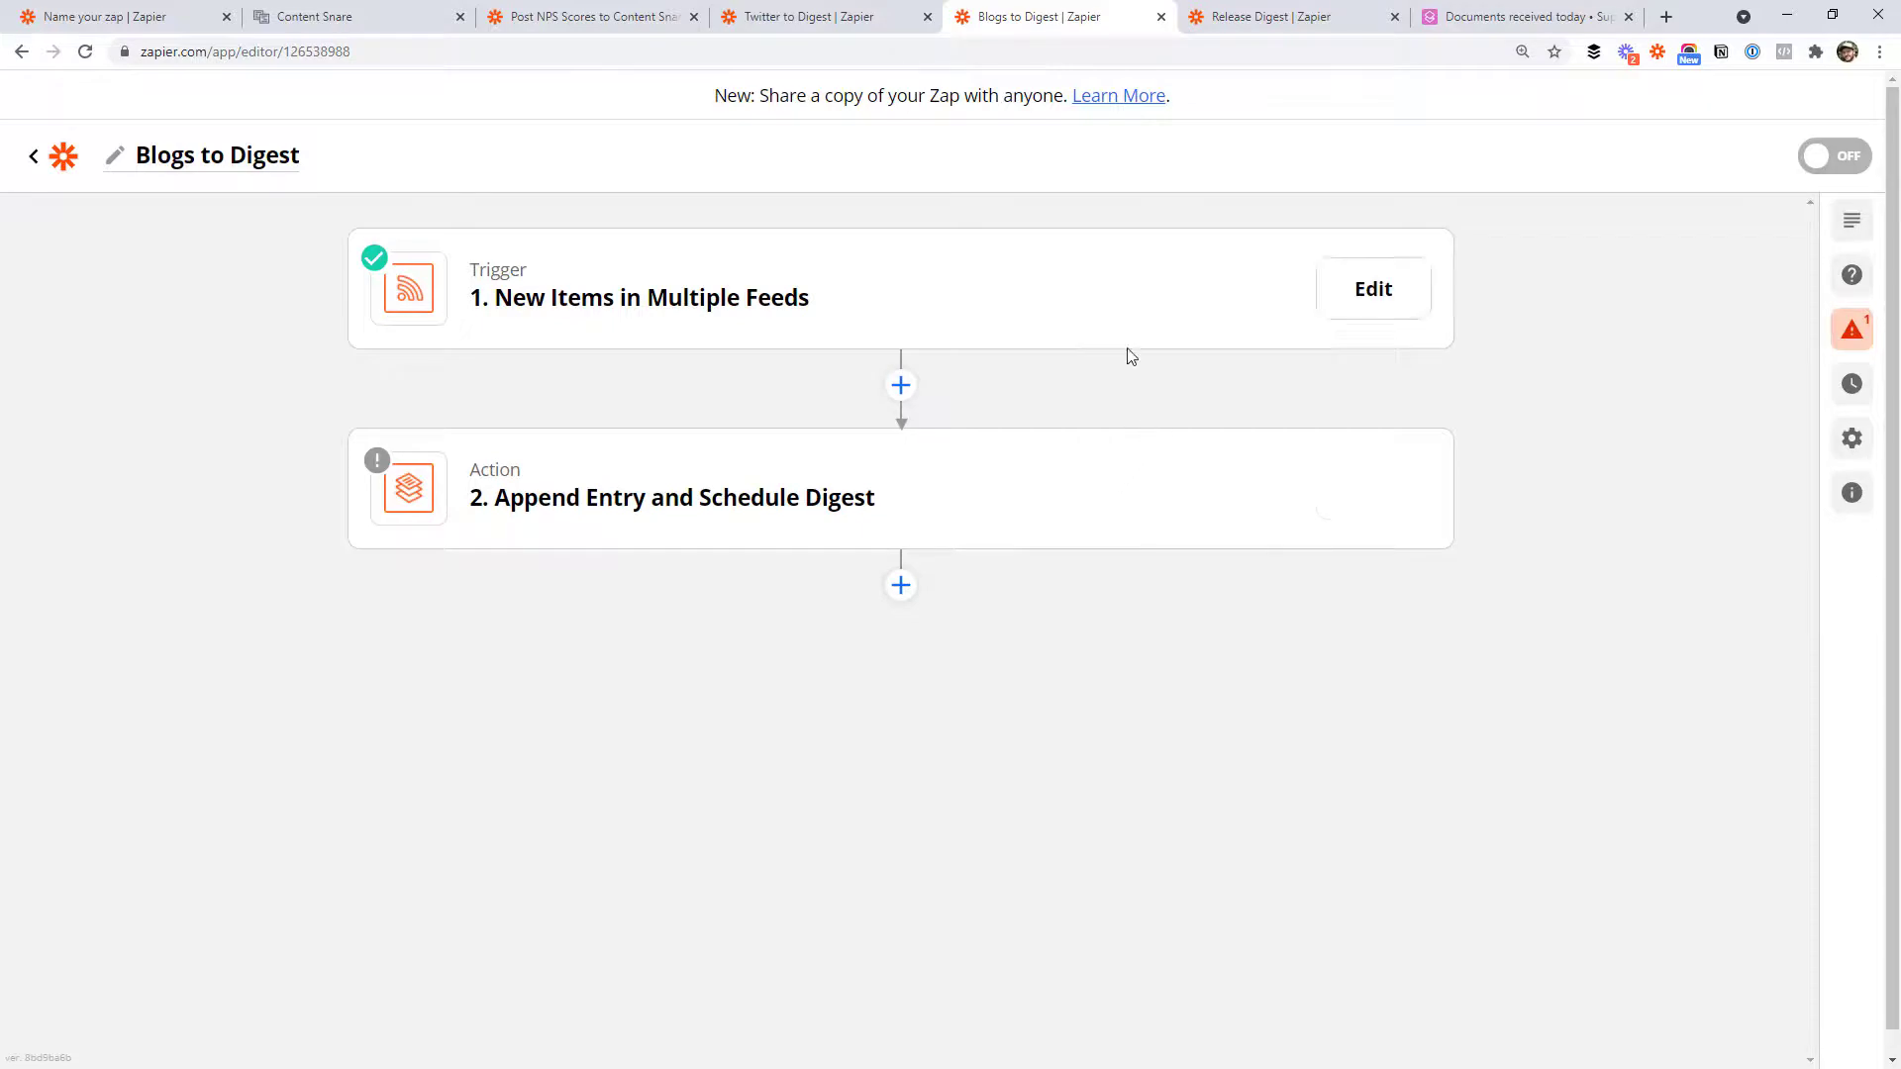
left_click(1291, 15)
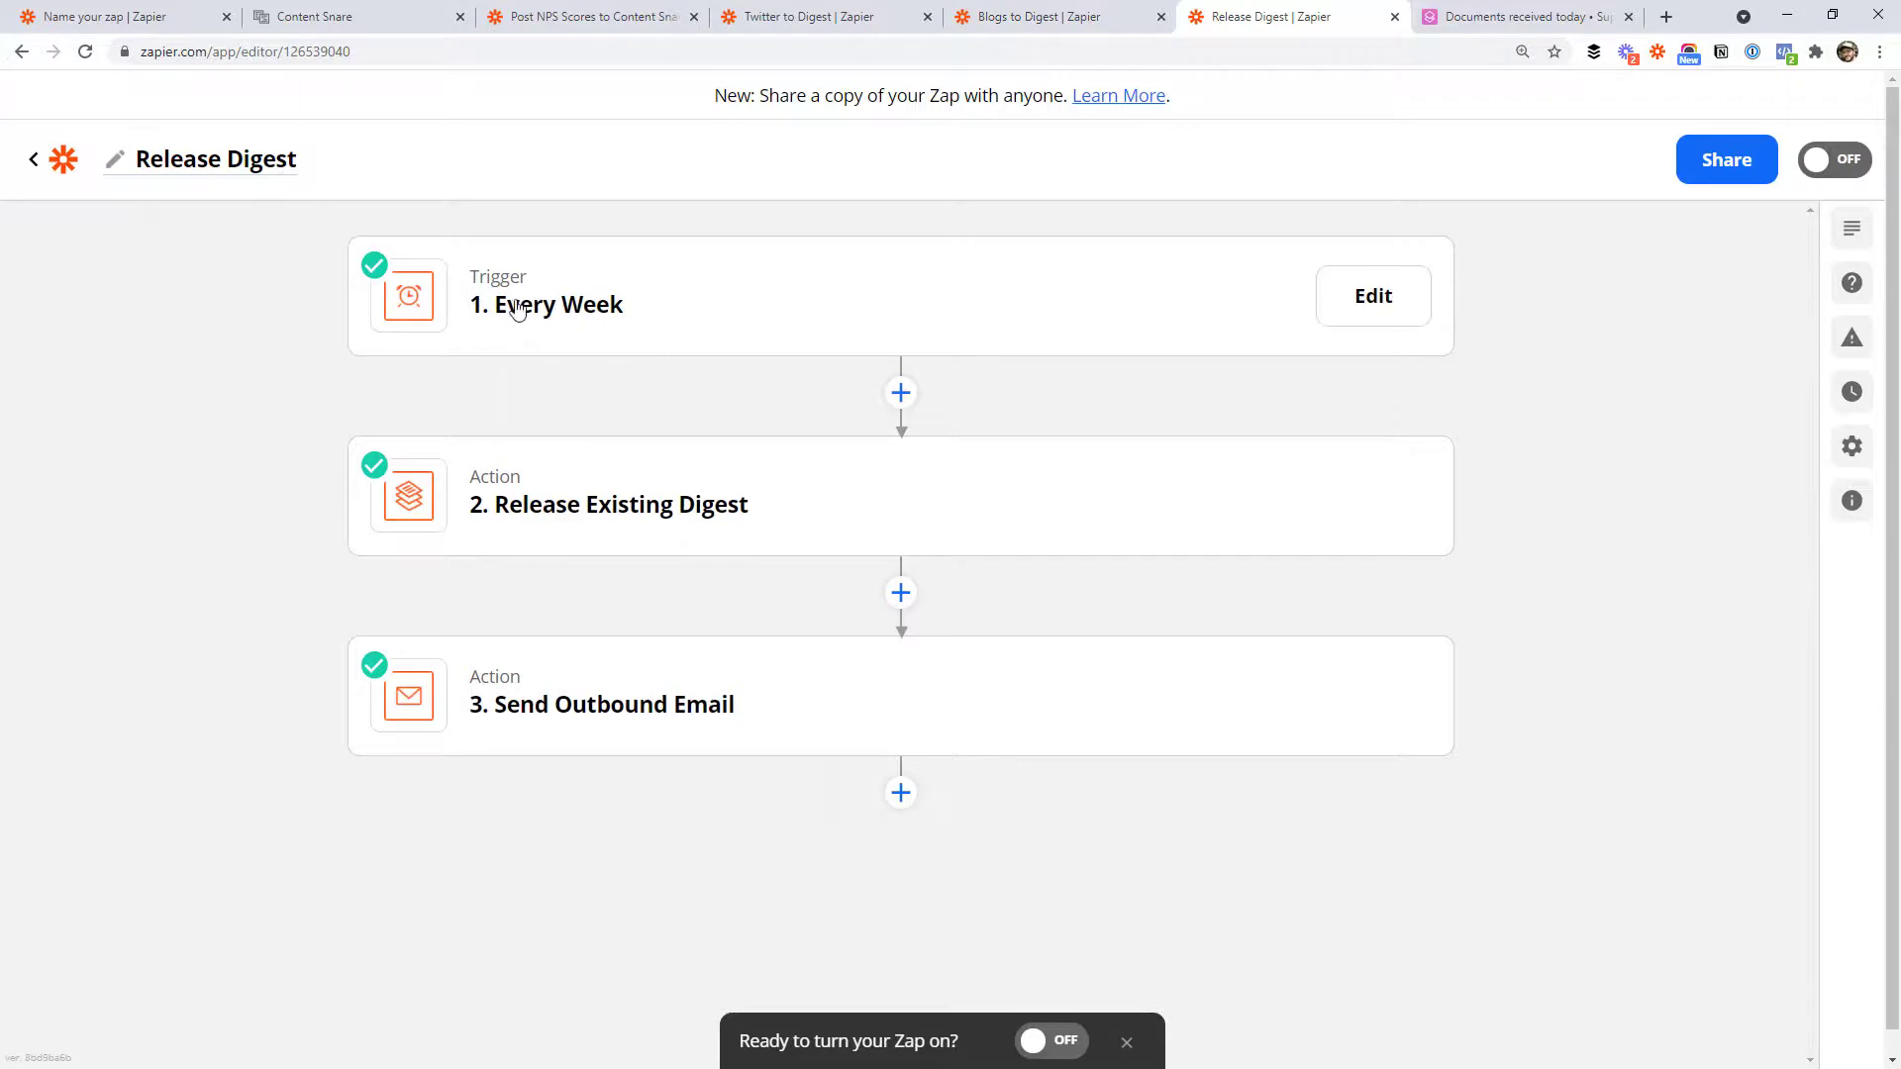
left_click(594, 294)
left_click(559, 389)
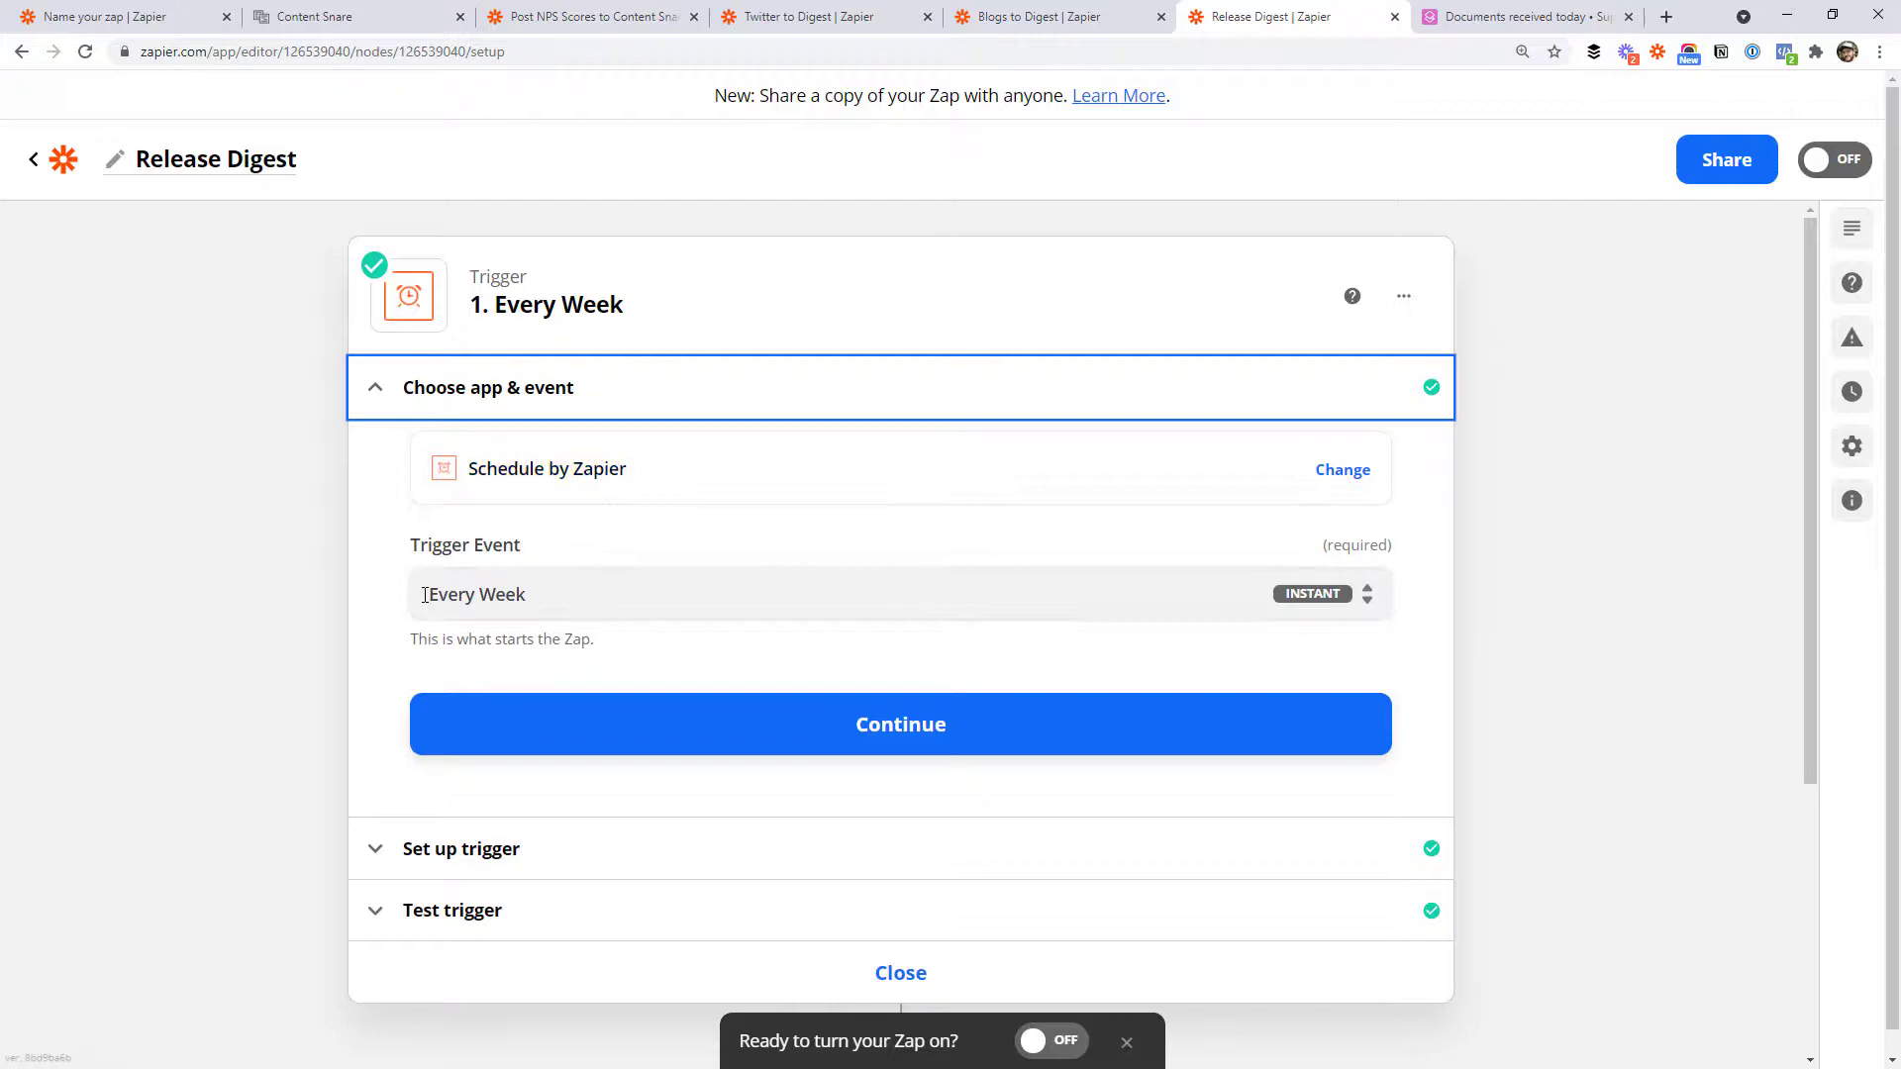
scroll(327, 479, "down", 3)
left_click(424, 540)
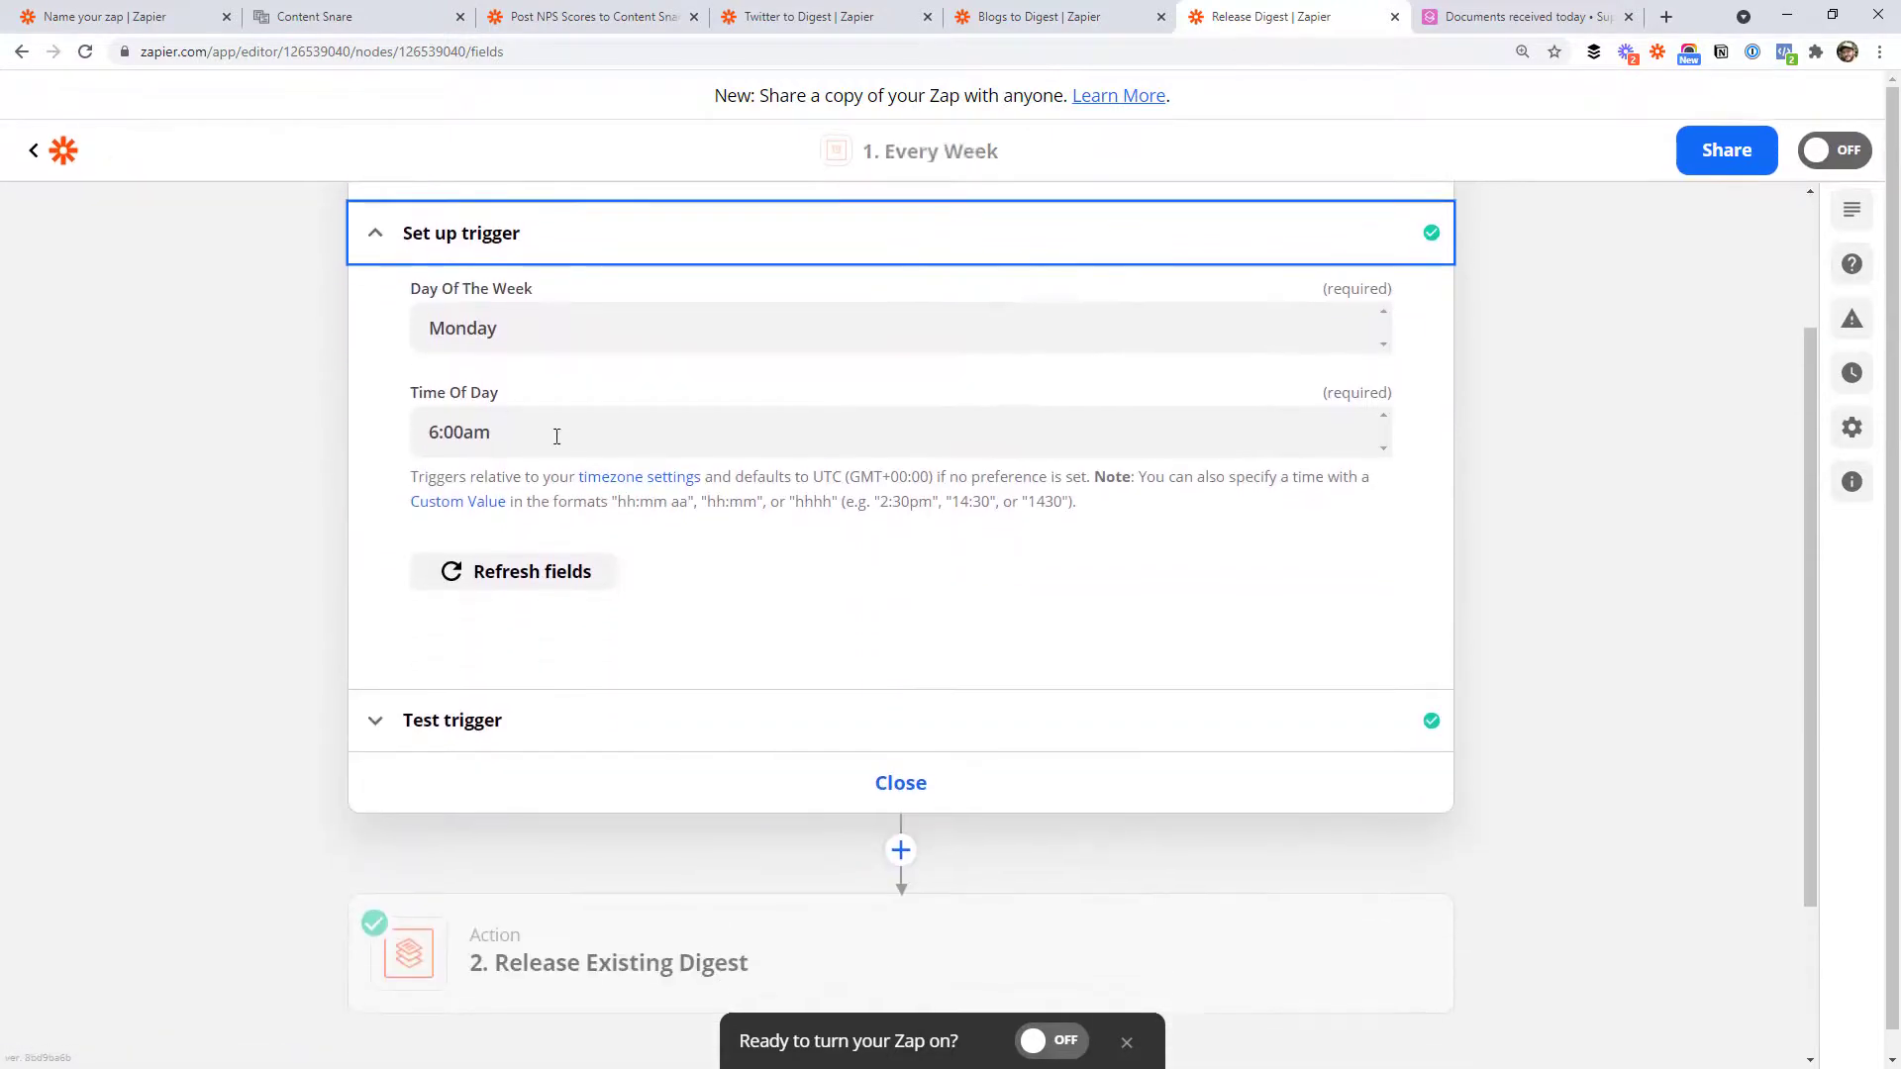
left_click(887, 781)
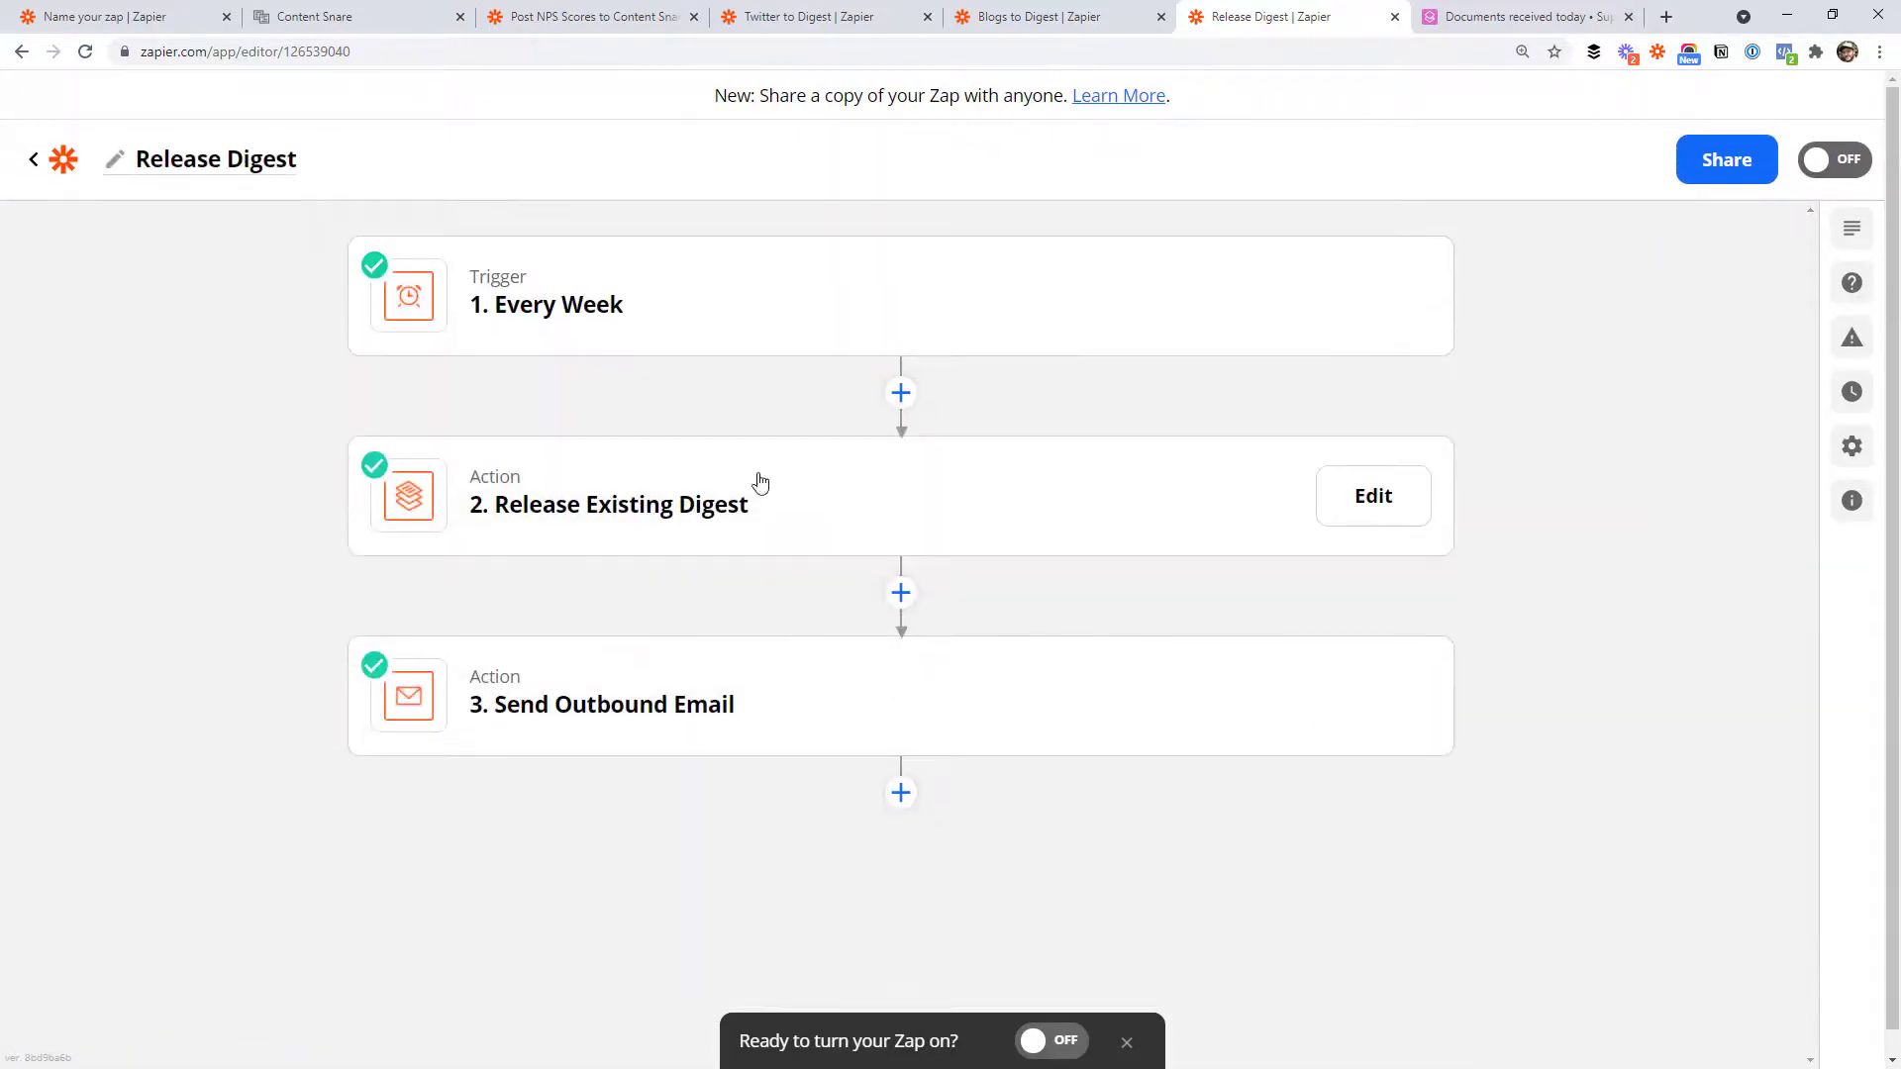
left_click(637, 535)
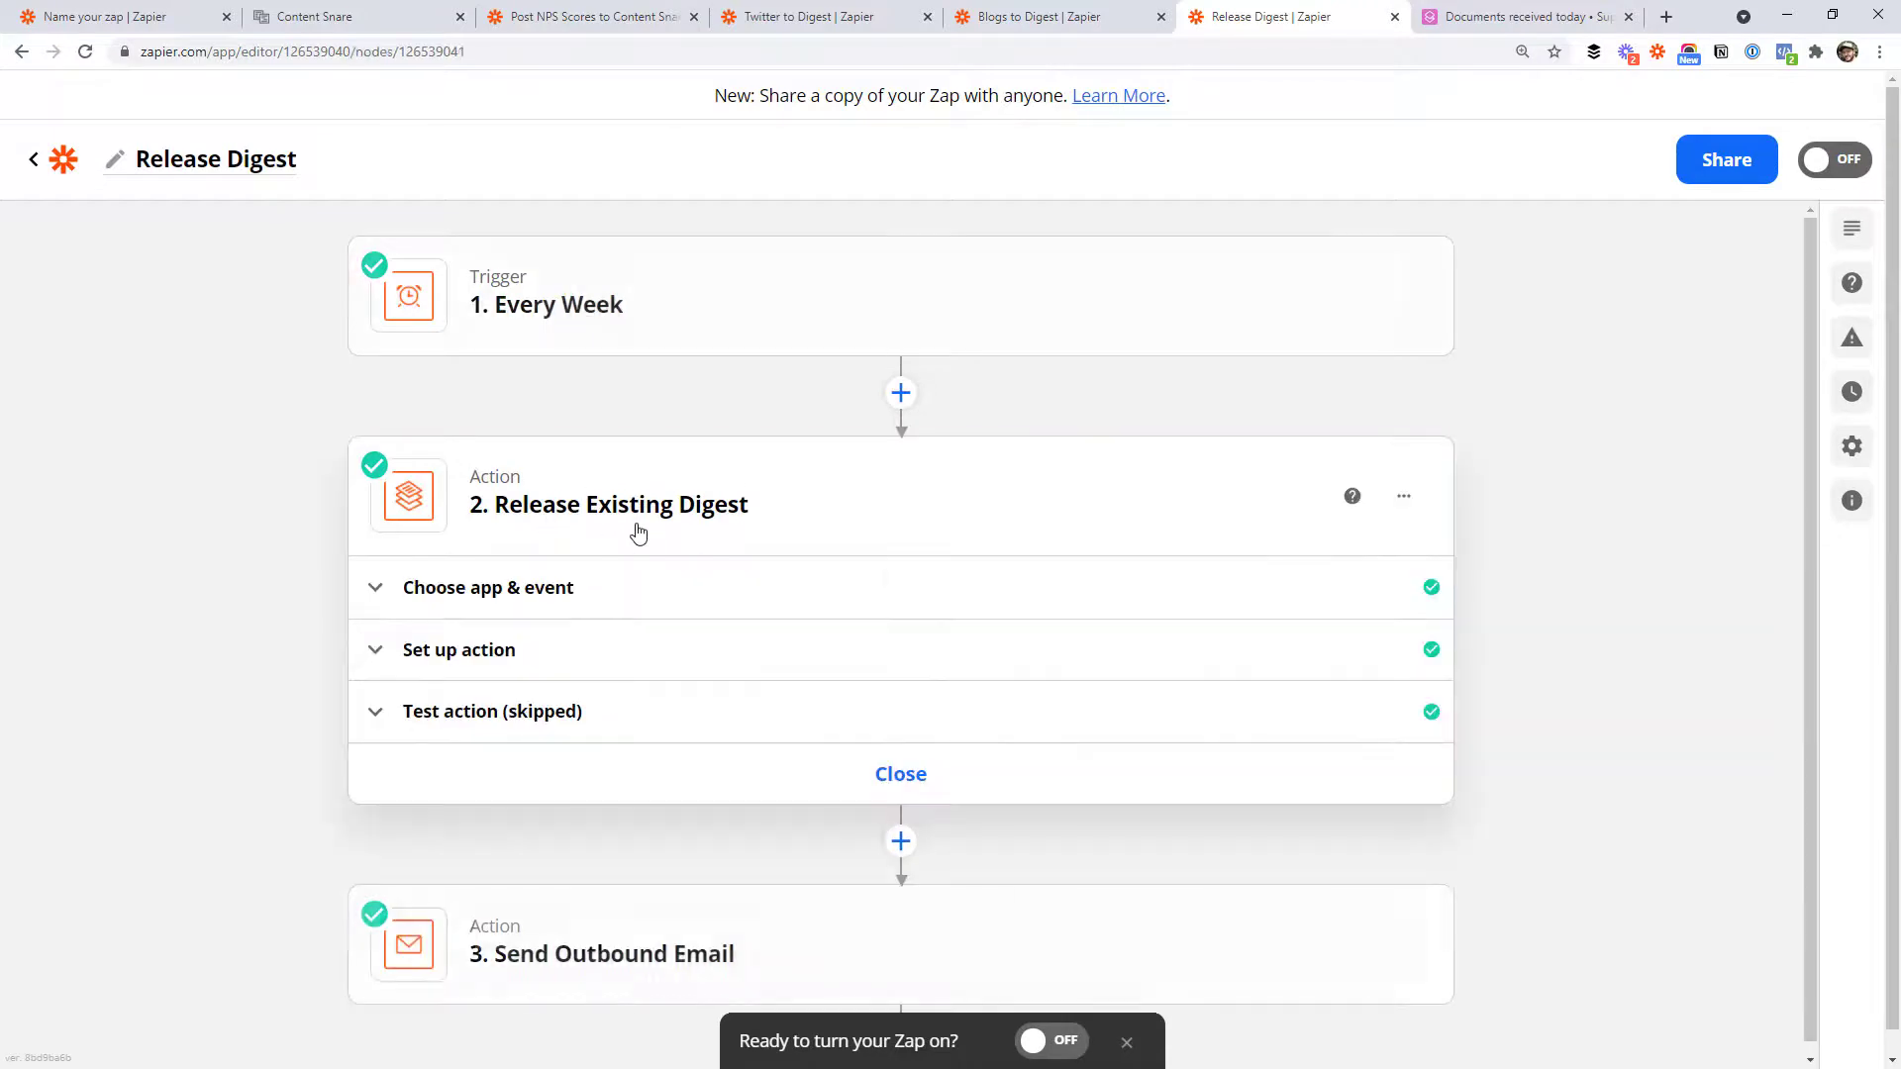
Step: Confirm the Release Digest step's action event is Release Existing Digest and continue
left_click(483, 651)
left_click(544, 591)
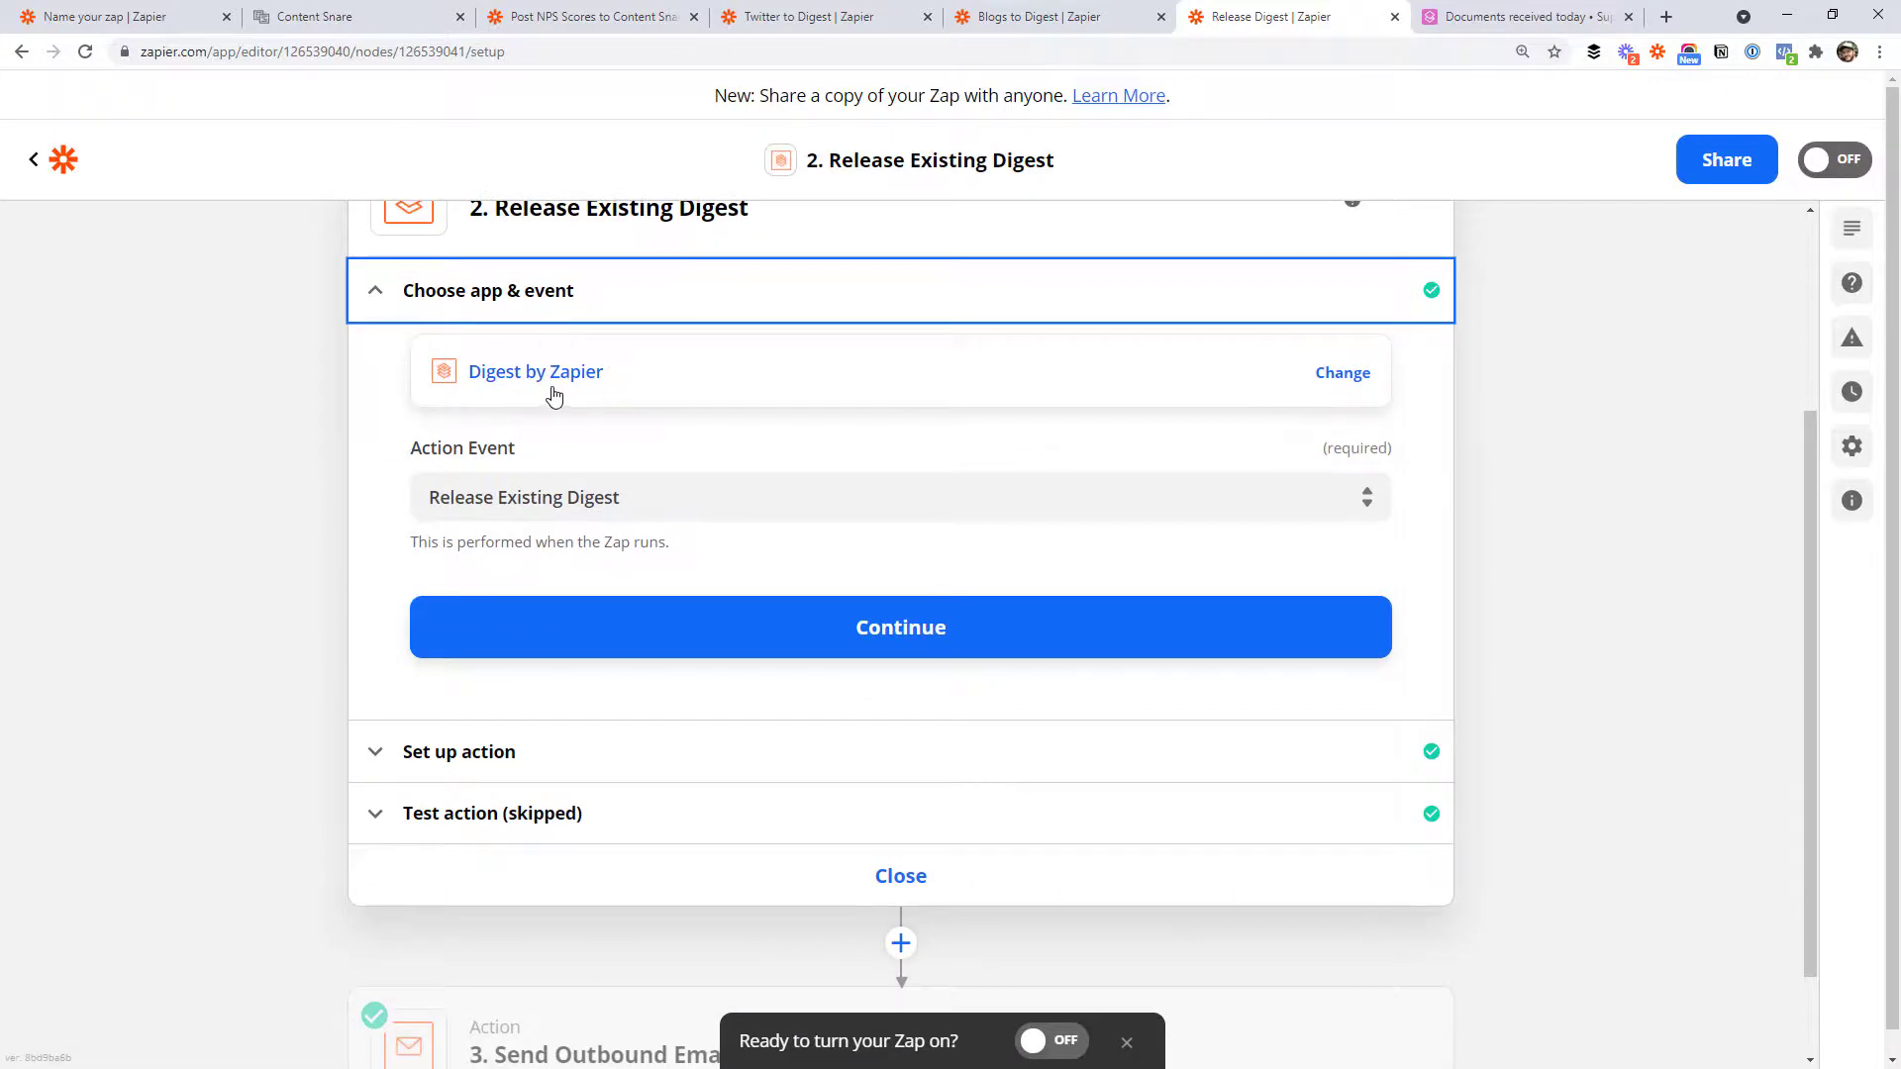
left_click(452, 500)
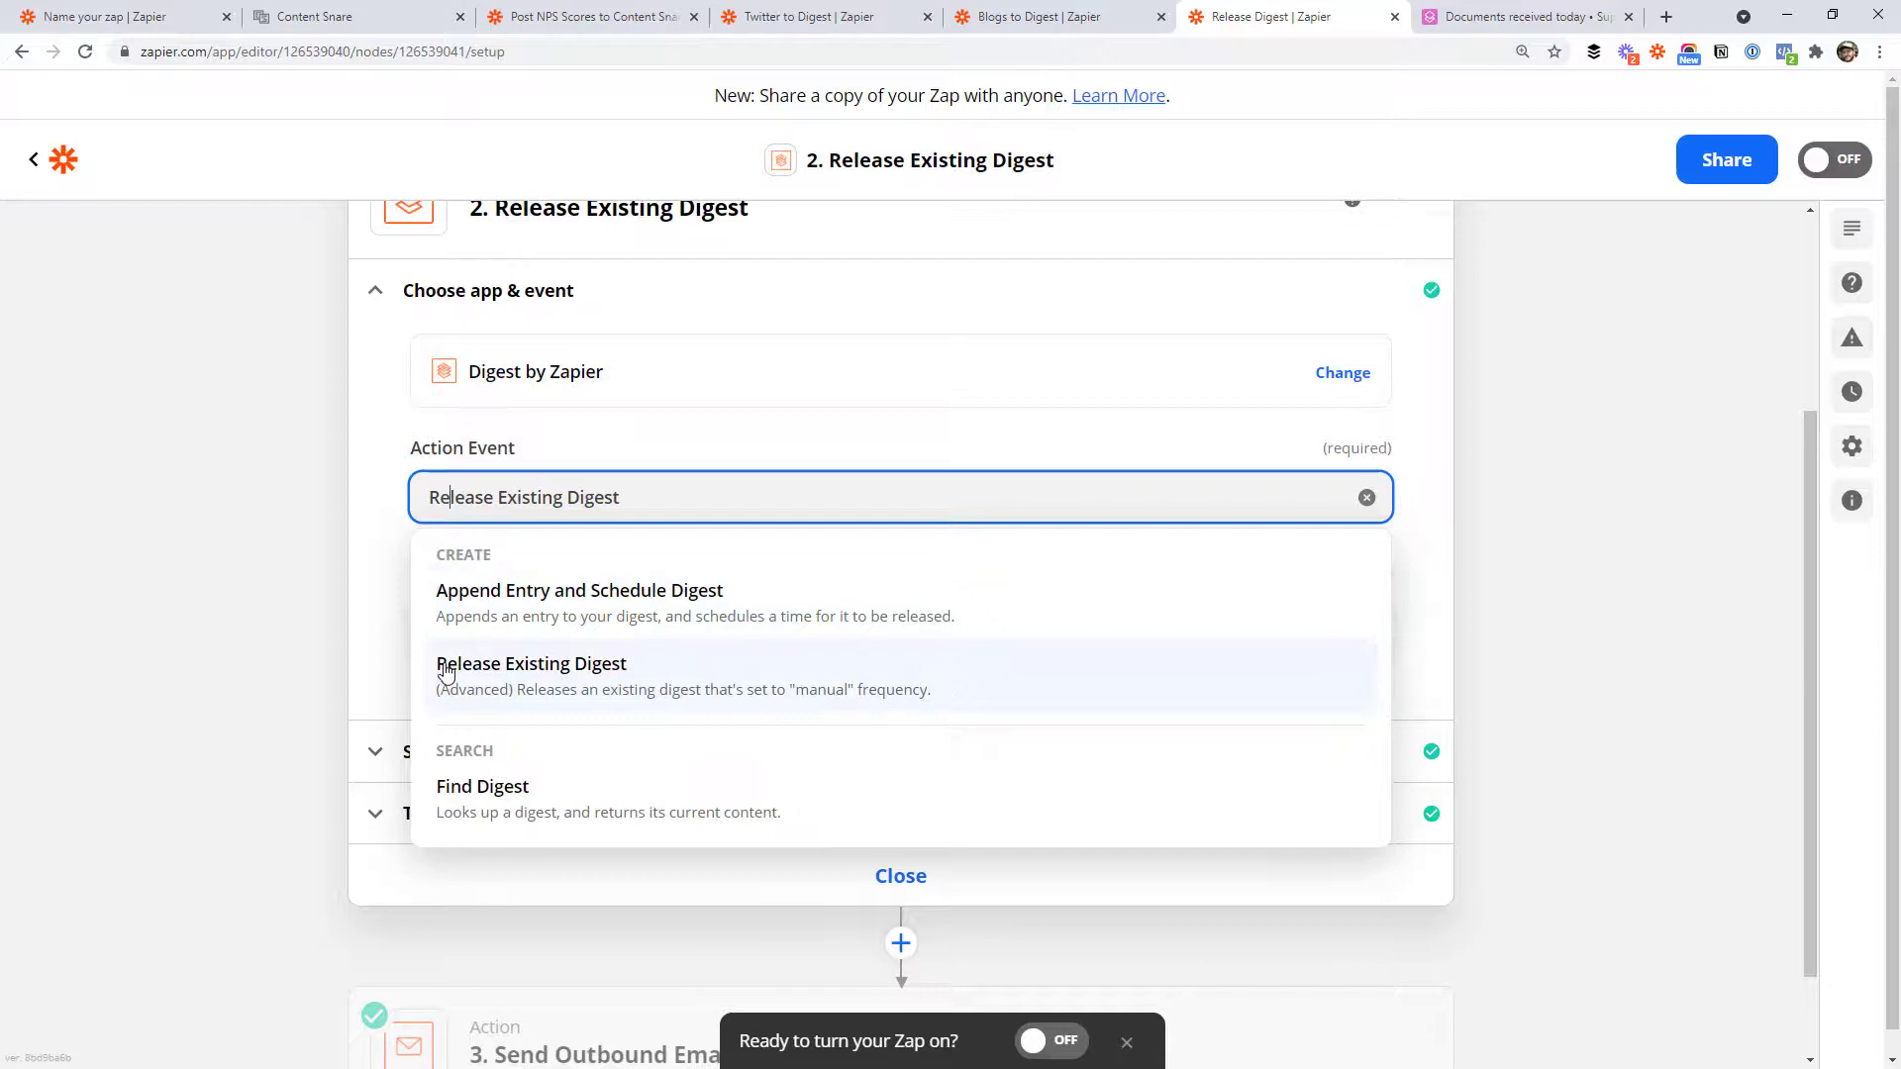
left_click(229, 492)
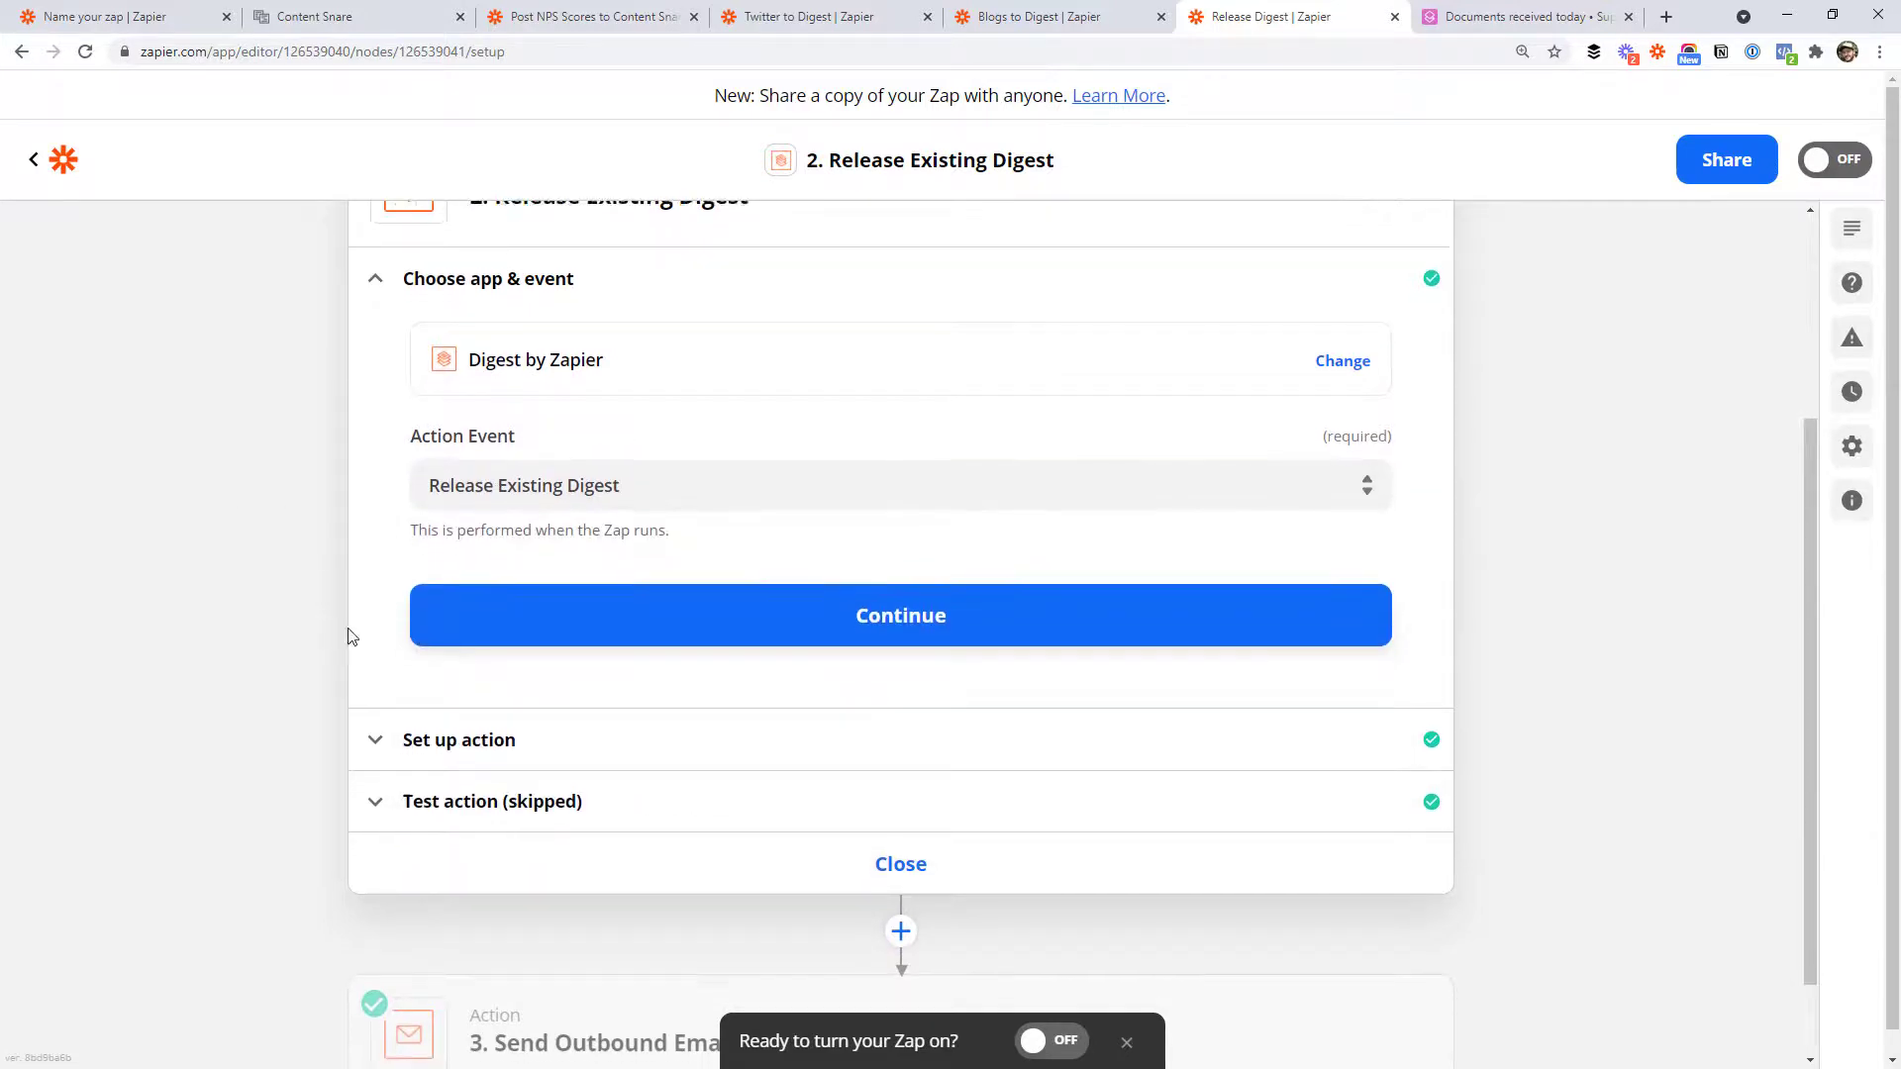
left_click(515, 634)
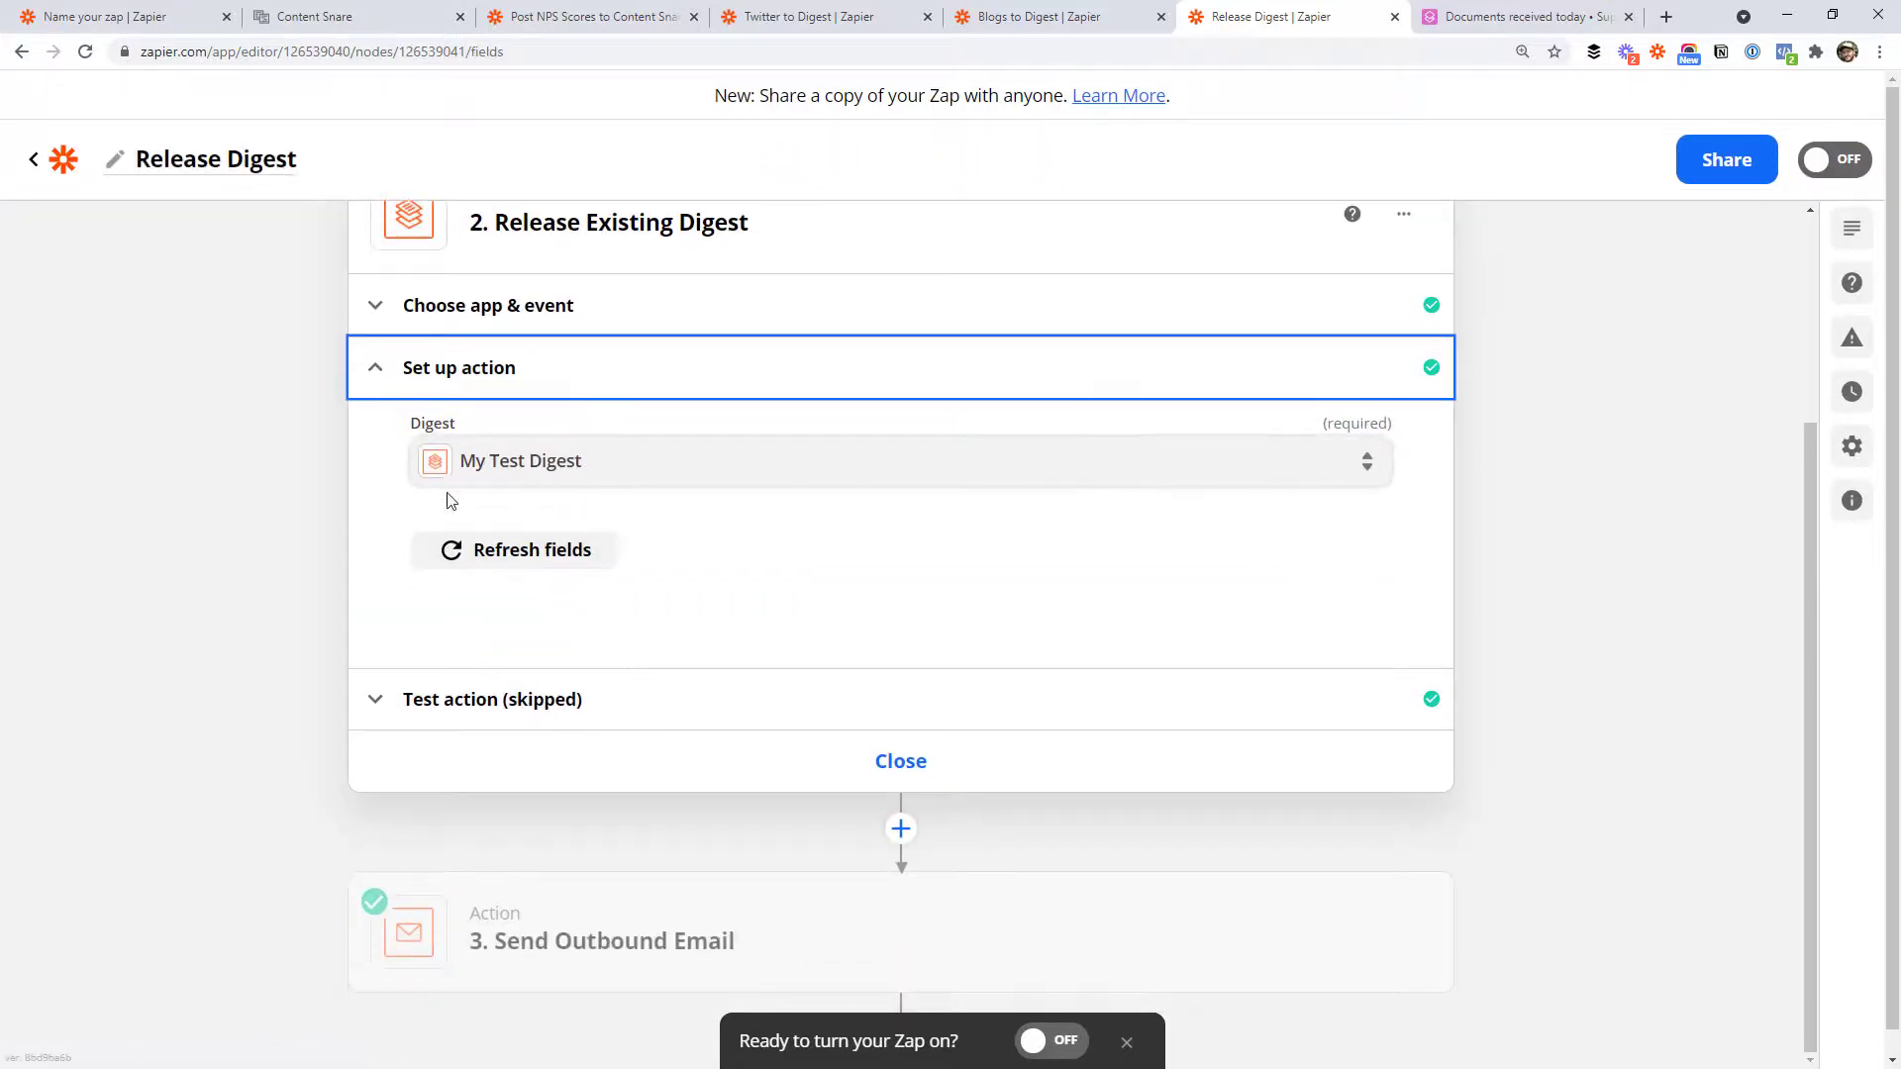
Step: Check the available digests against the Twitter zap's digest append test result
left_click(637, 463)
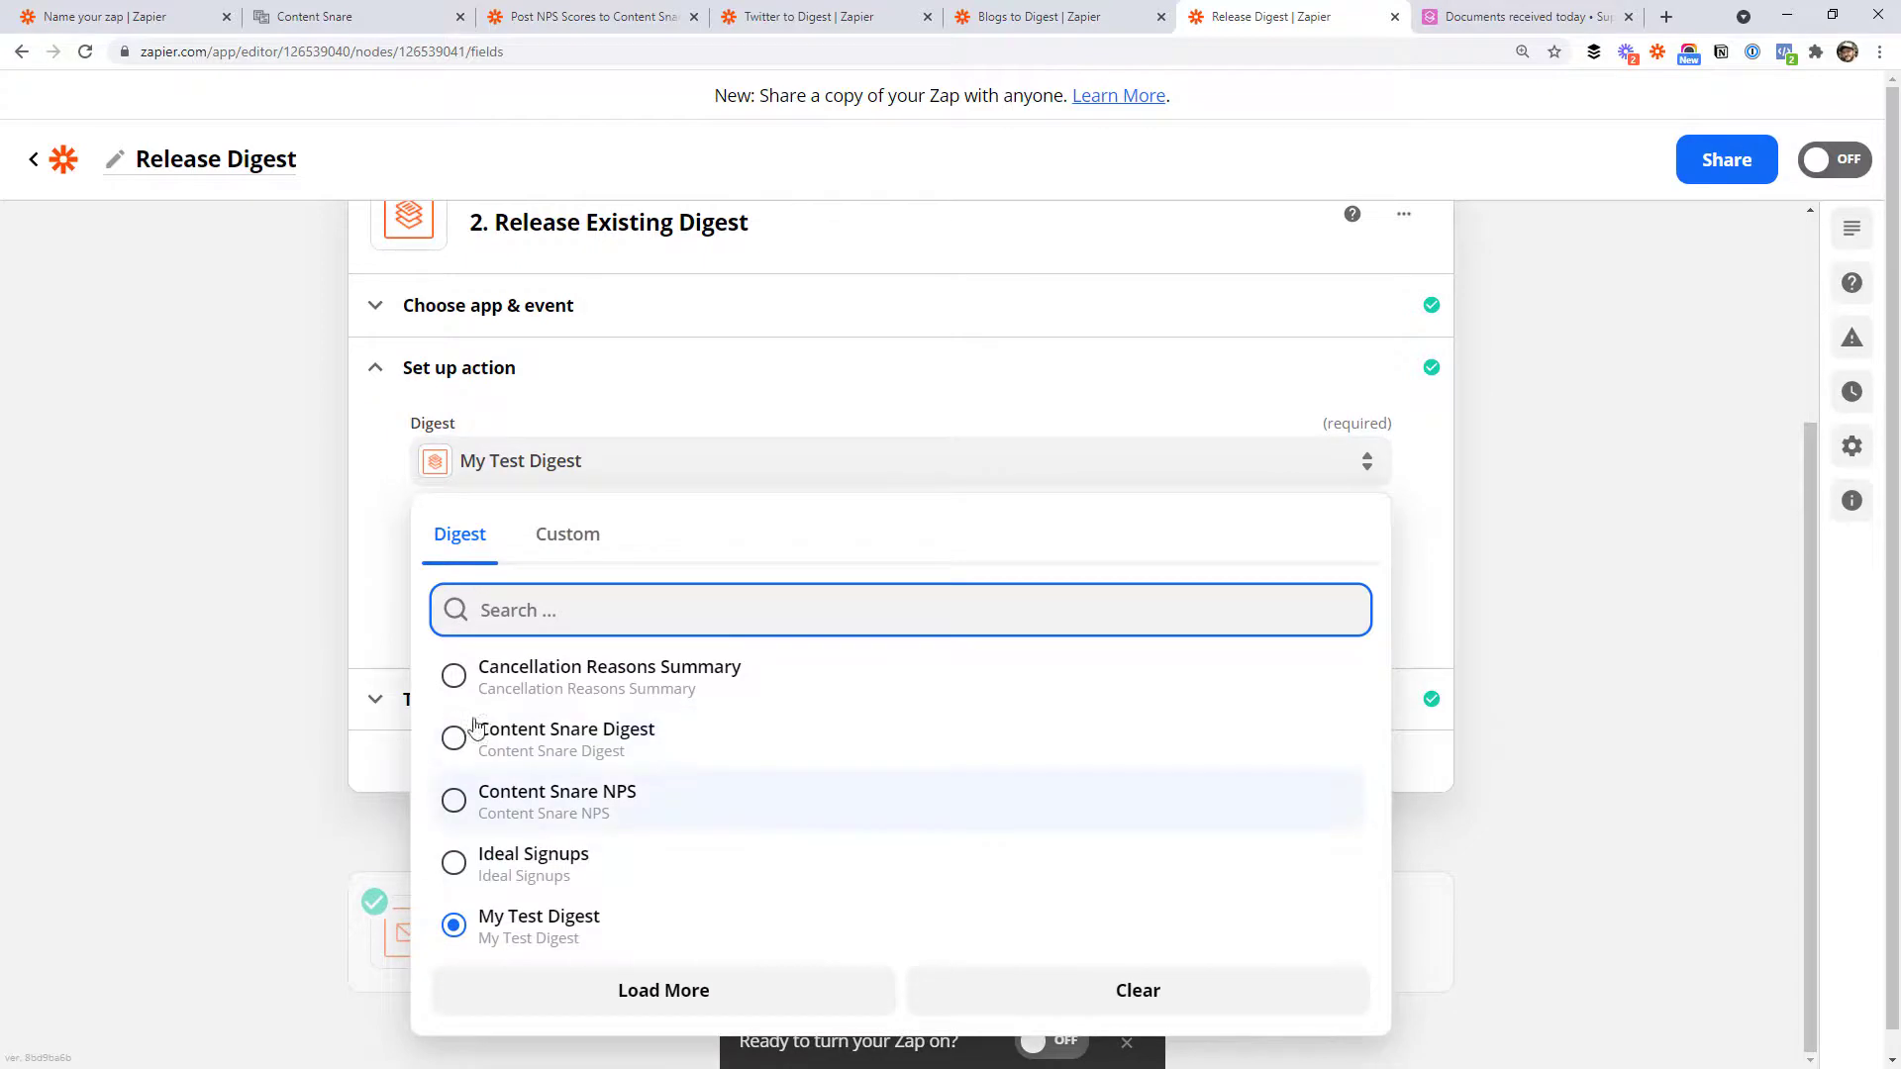
left_click(273, 492)
left_click(513, 476)
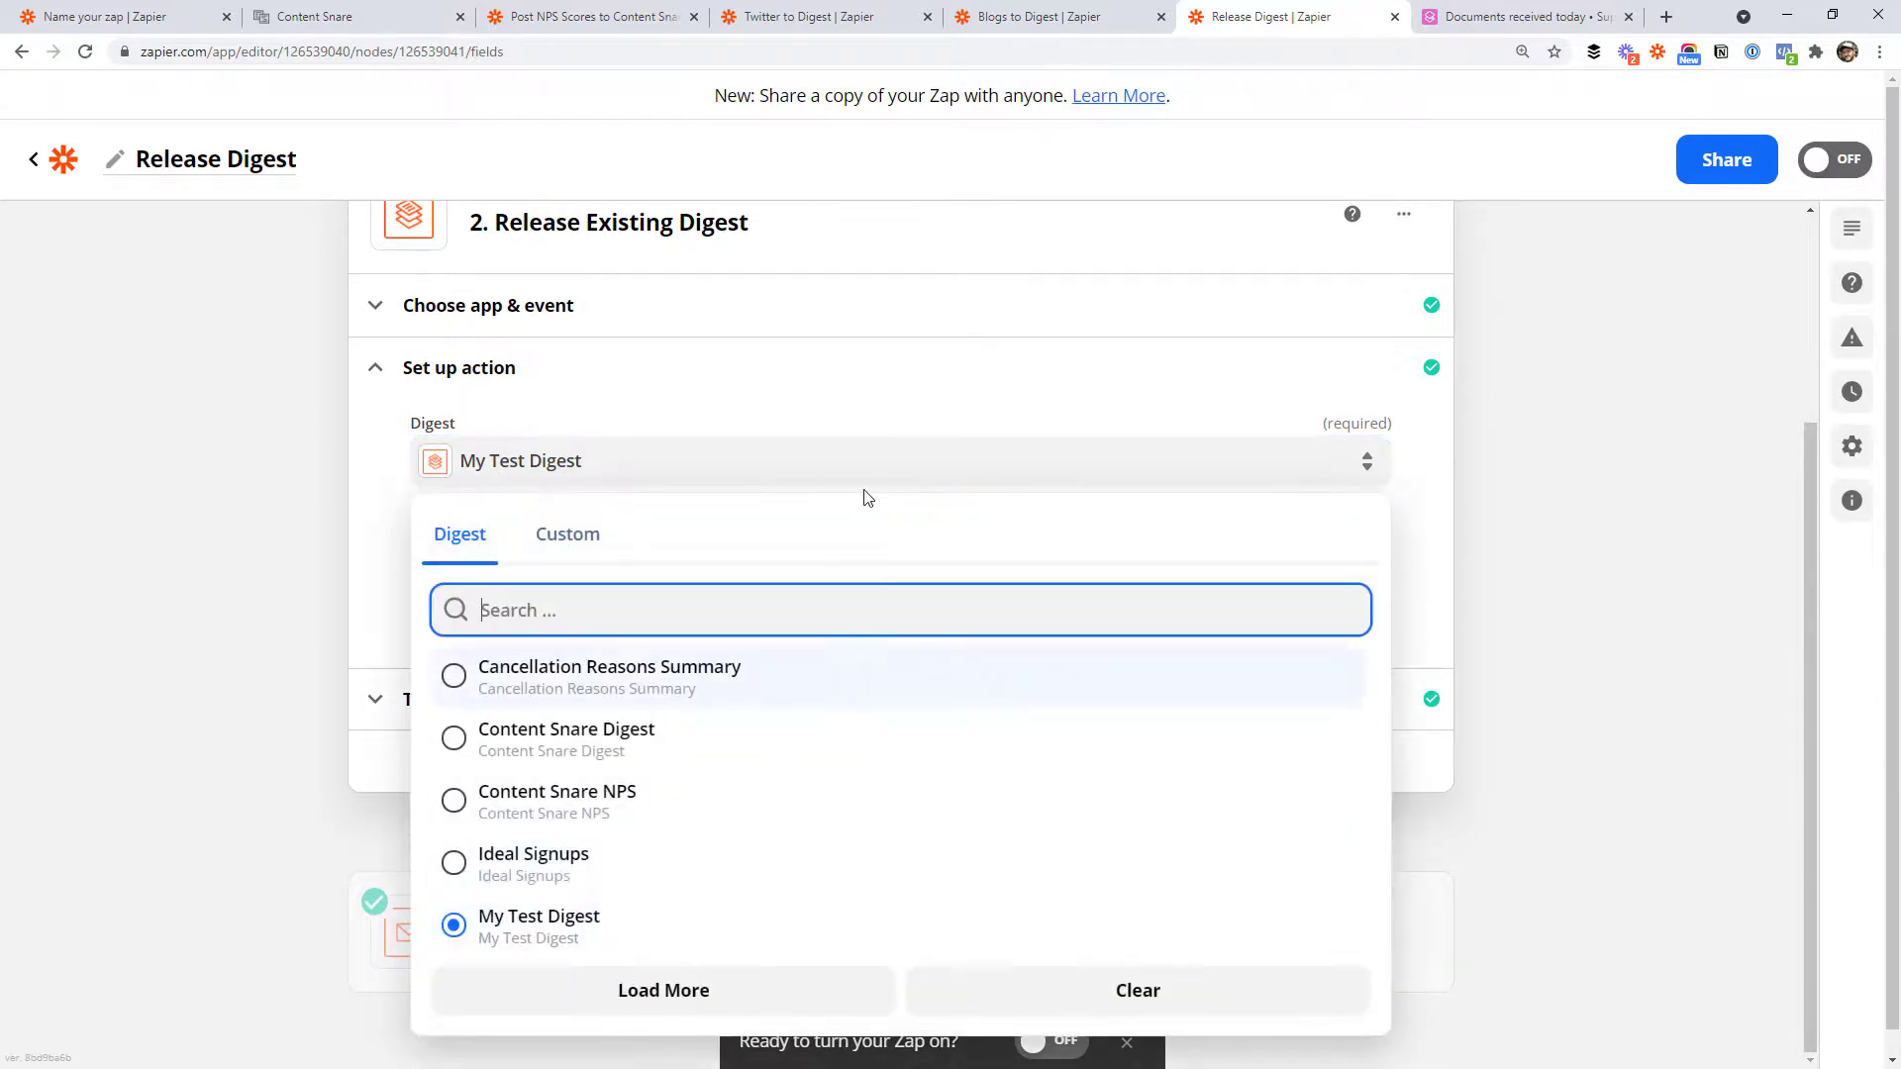
left_click(789, 20)
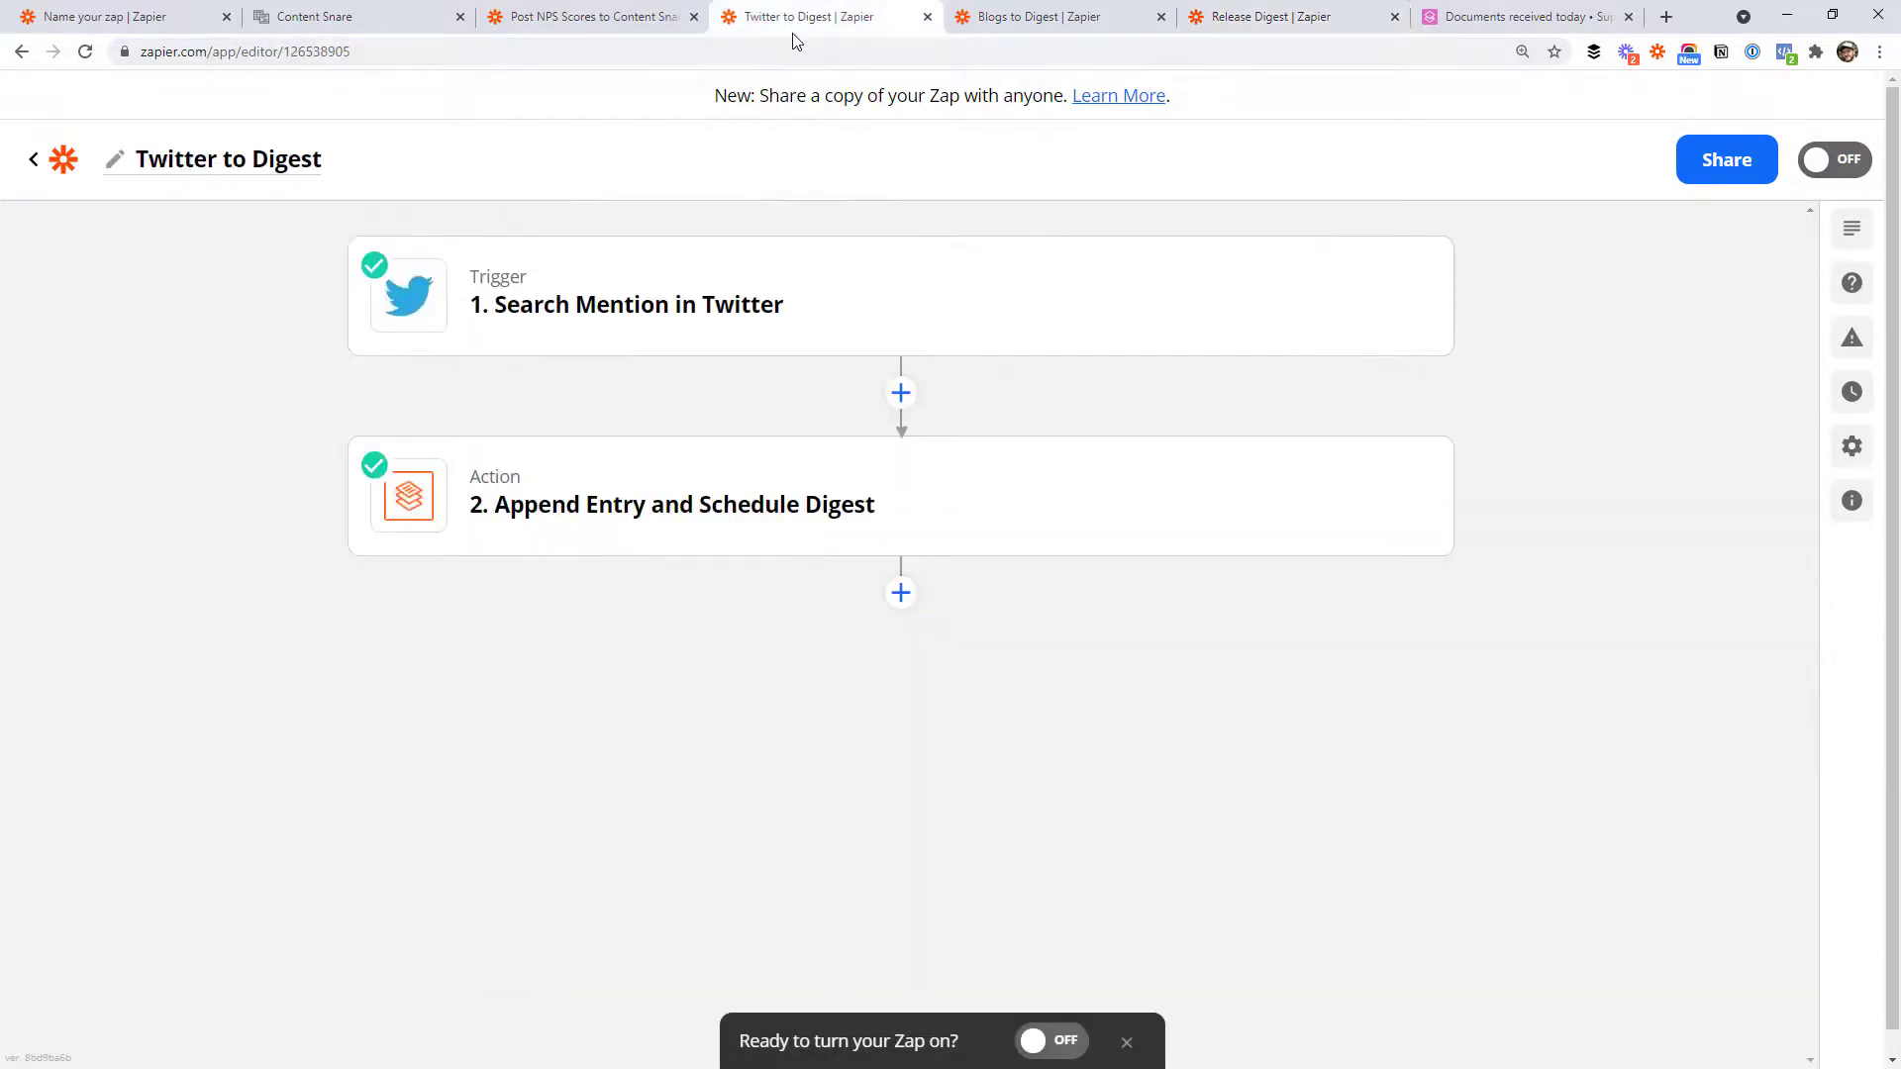
left_click(722, 509)
left_click(446, 721)
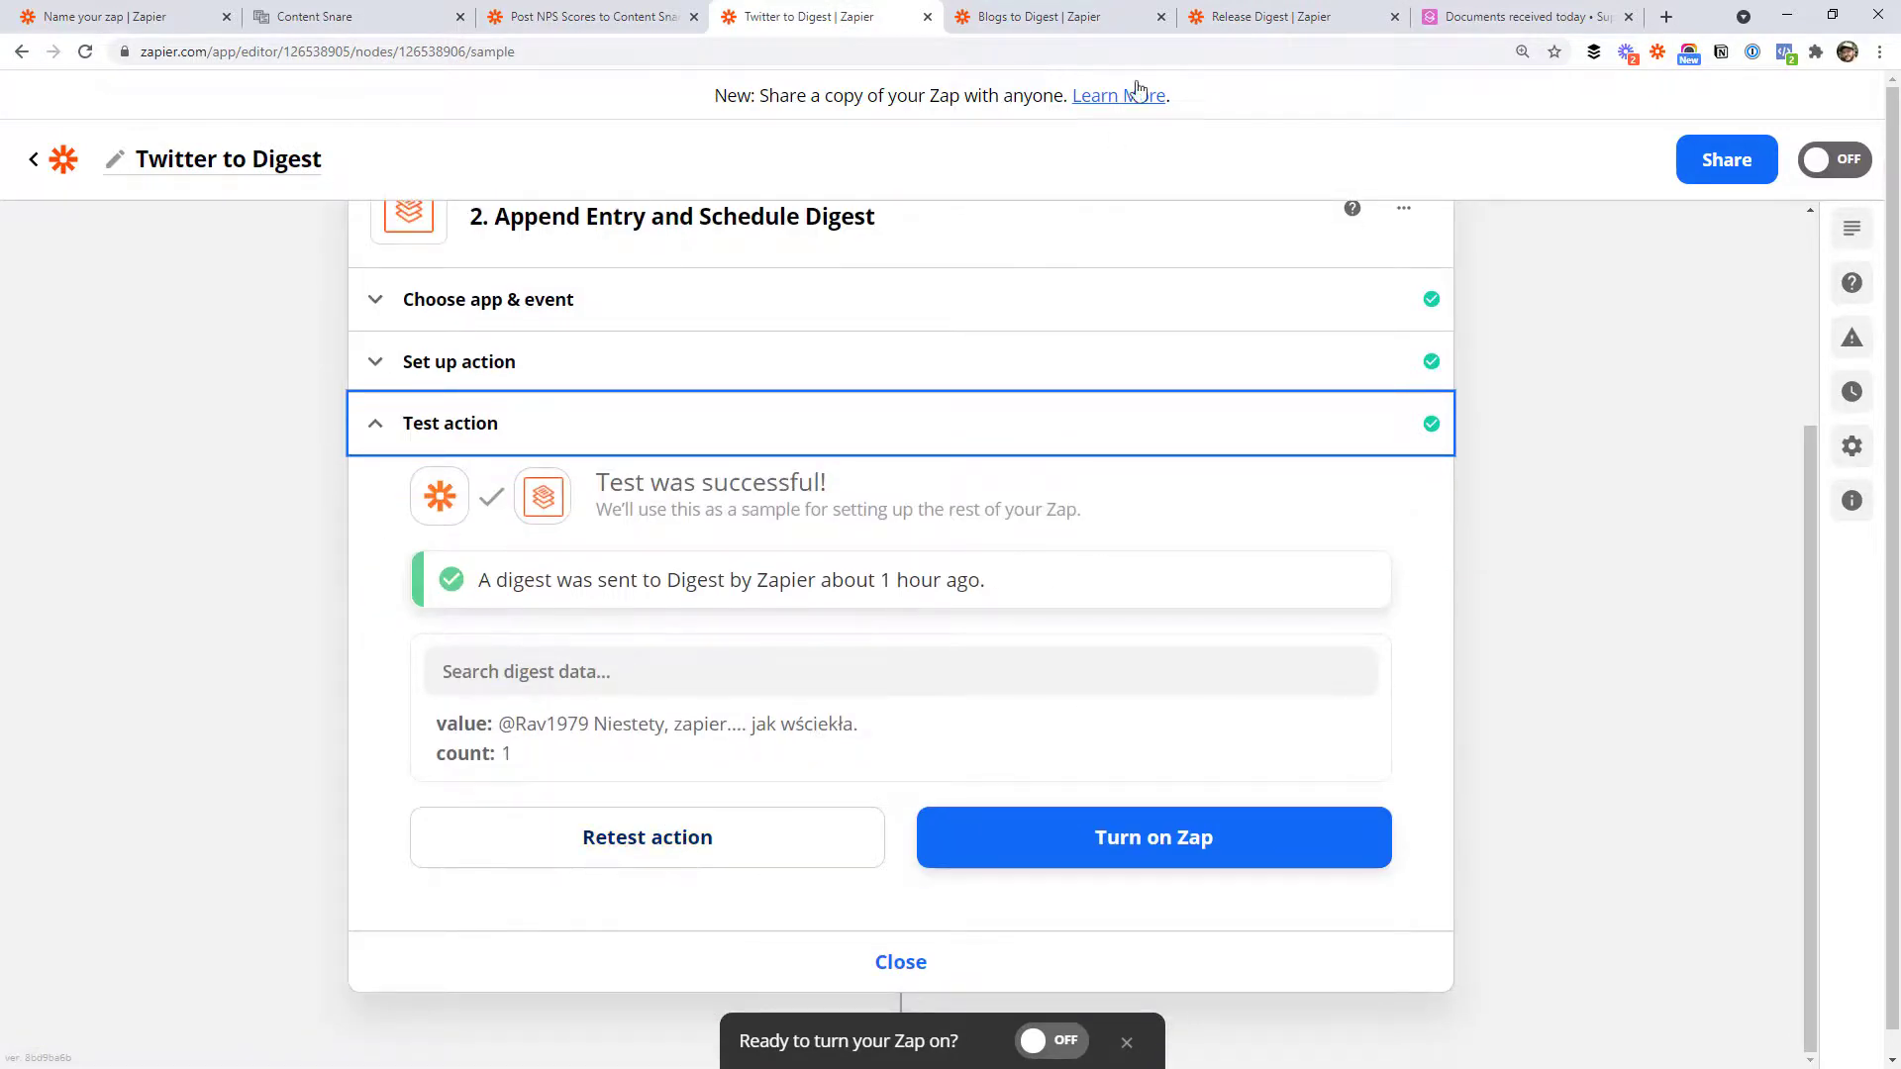
left_click(1270, 16)
Step: Keep My Test Digest as the digest to release and return to the three-step overview
left_click(505, 472)
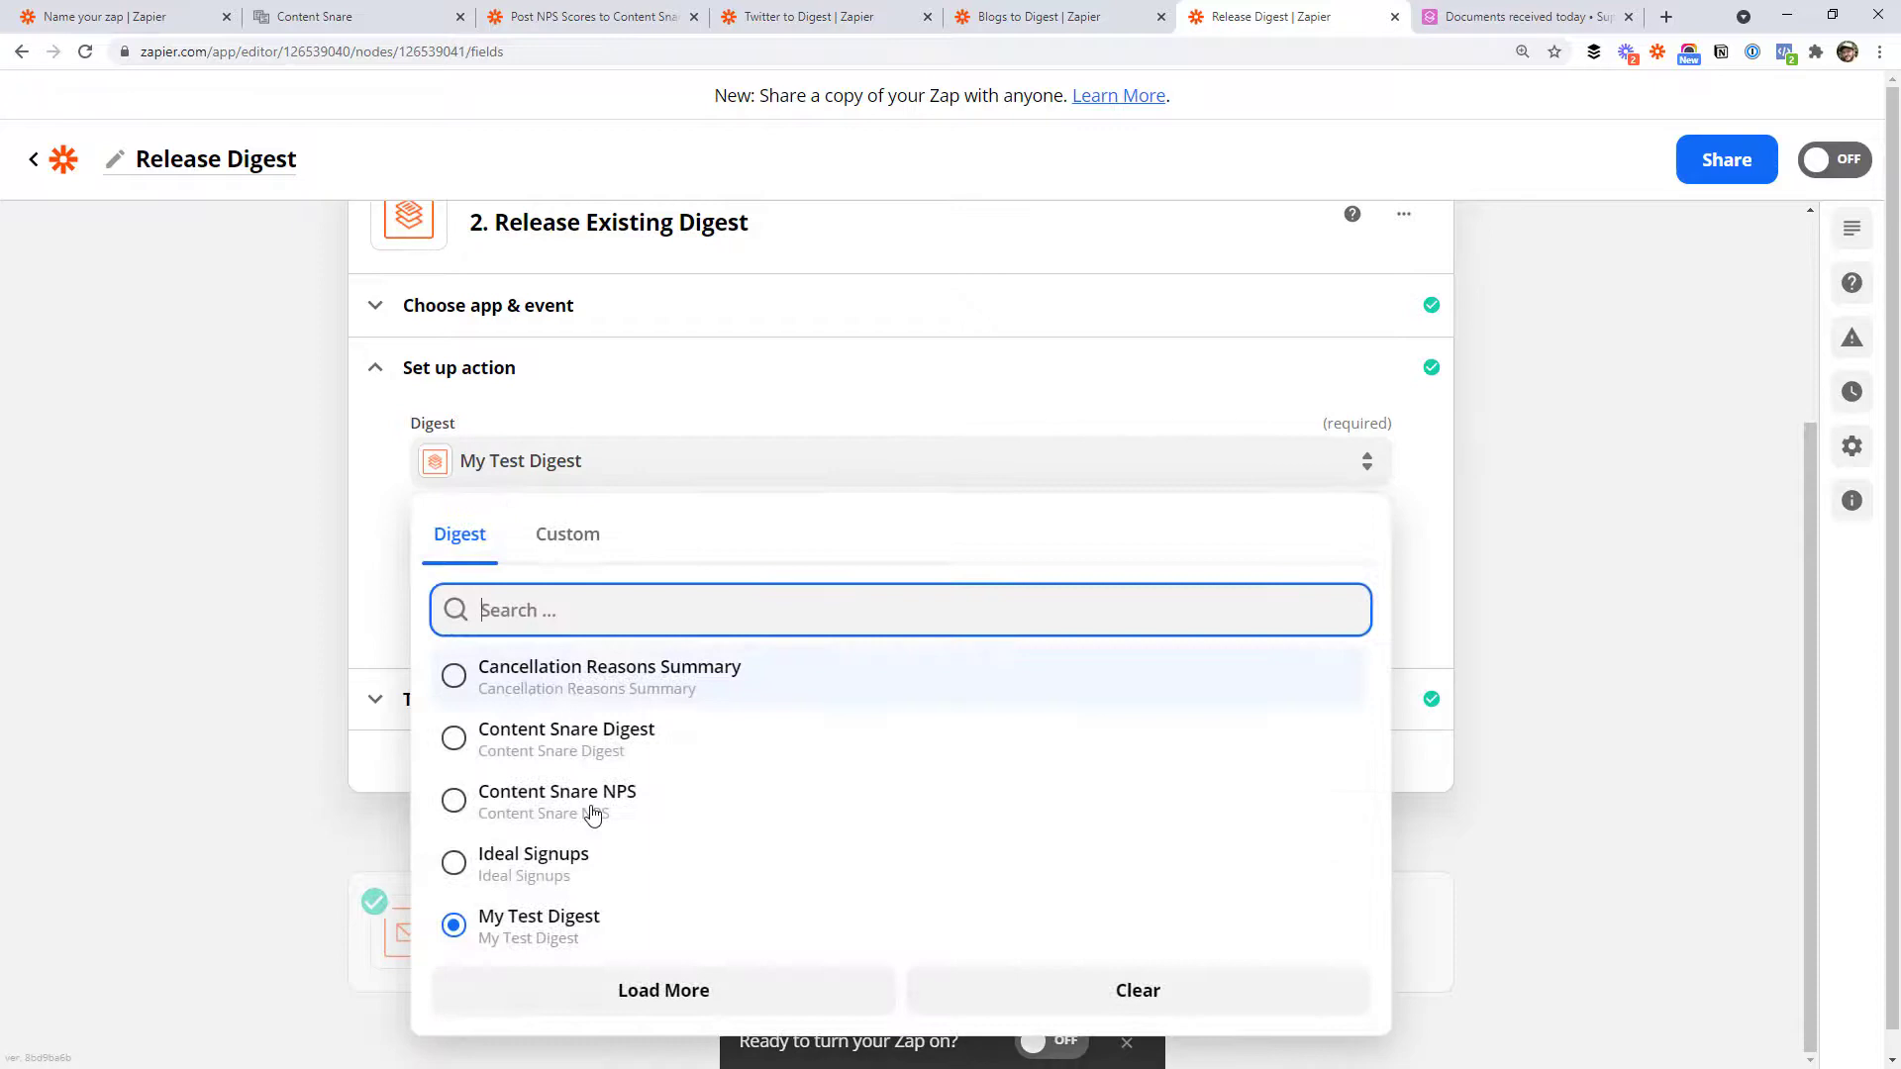
left_click(238, 543)
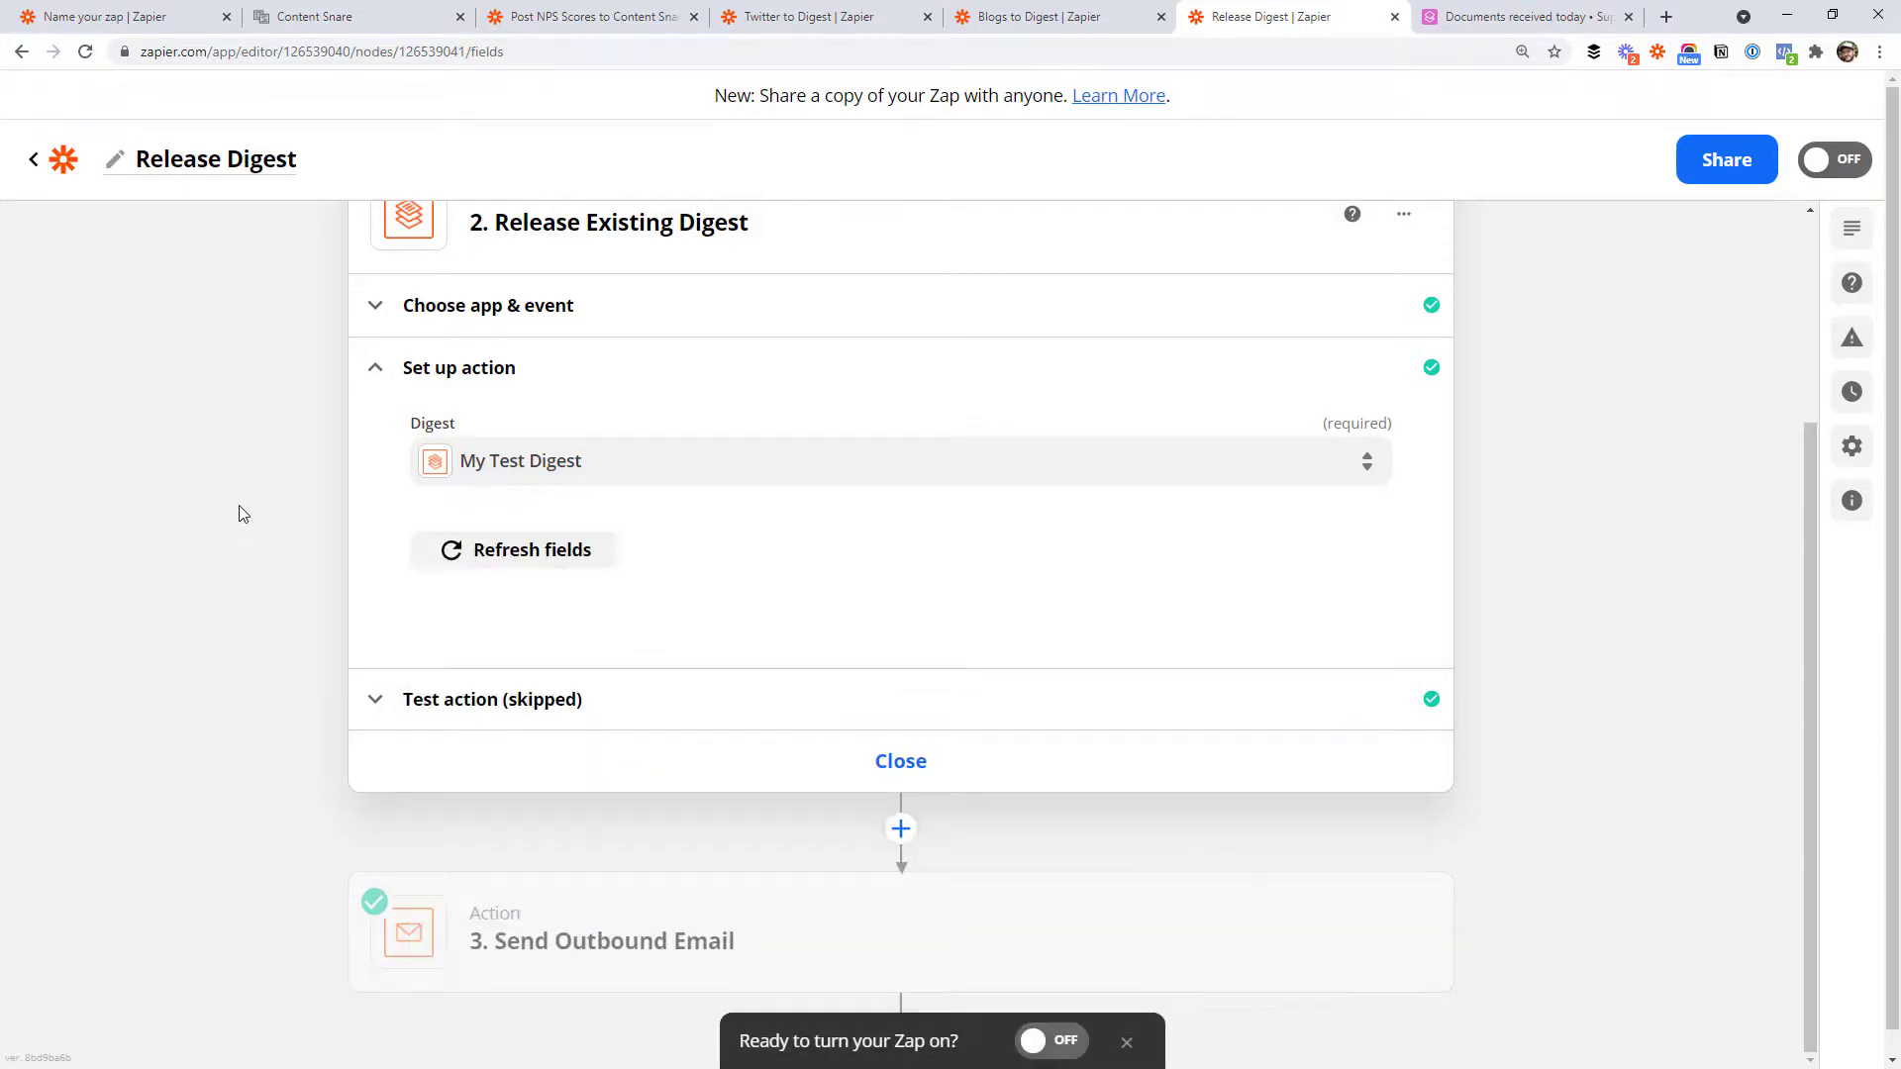
left_click(897, 760)
mouse_move(697, 731)
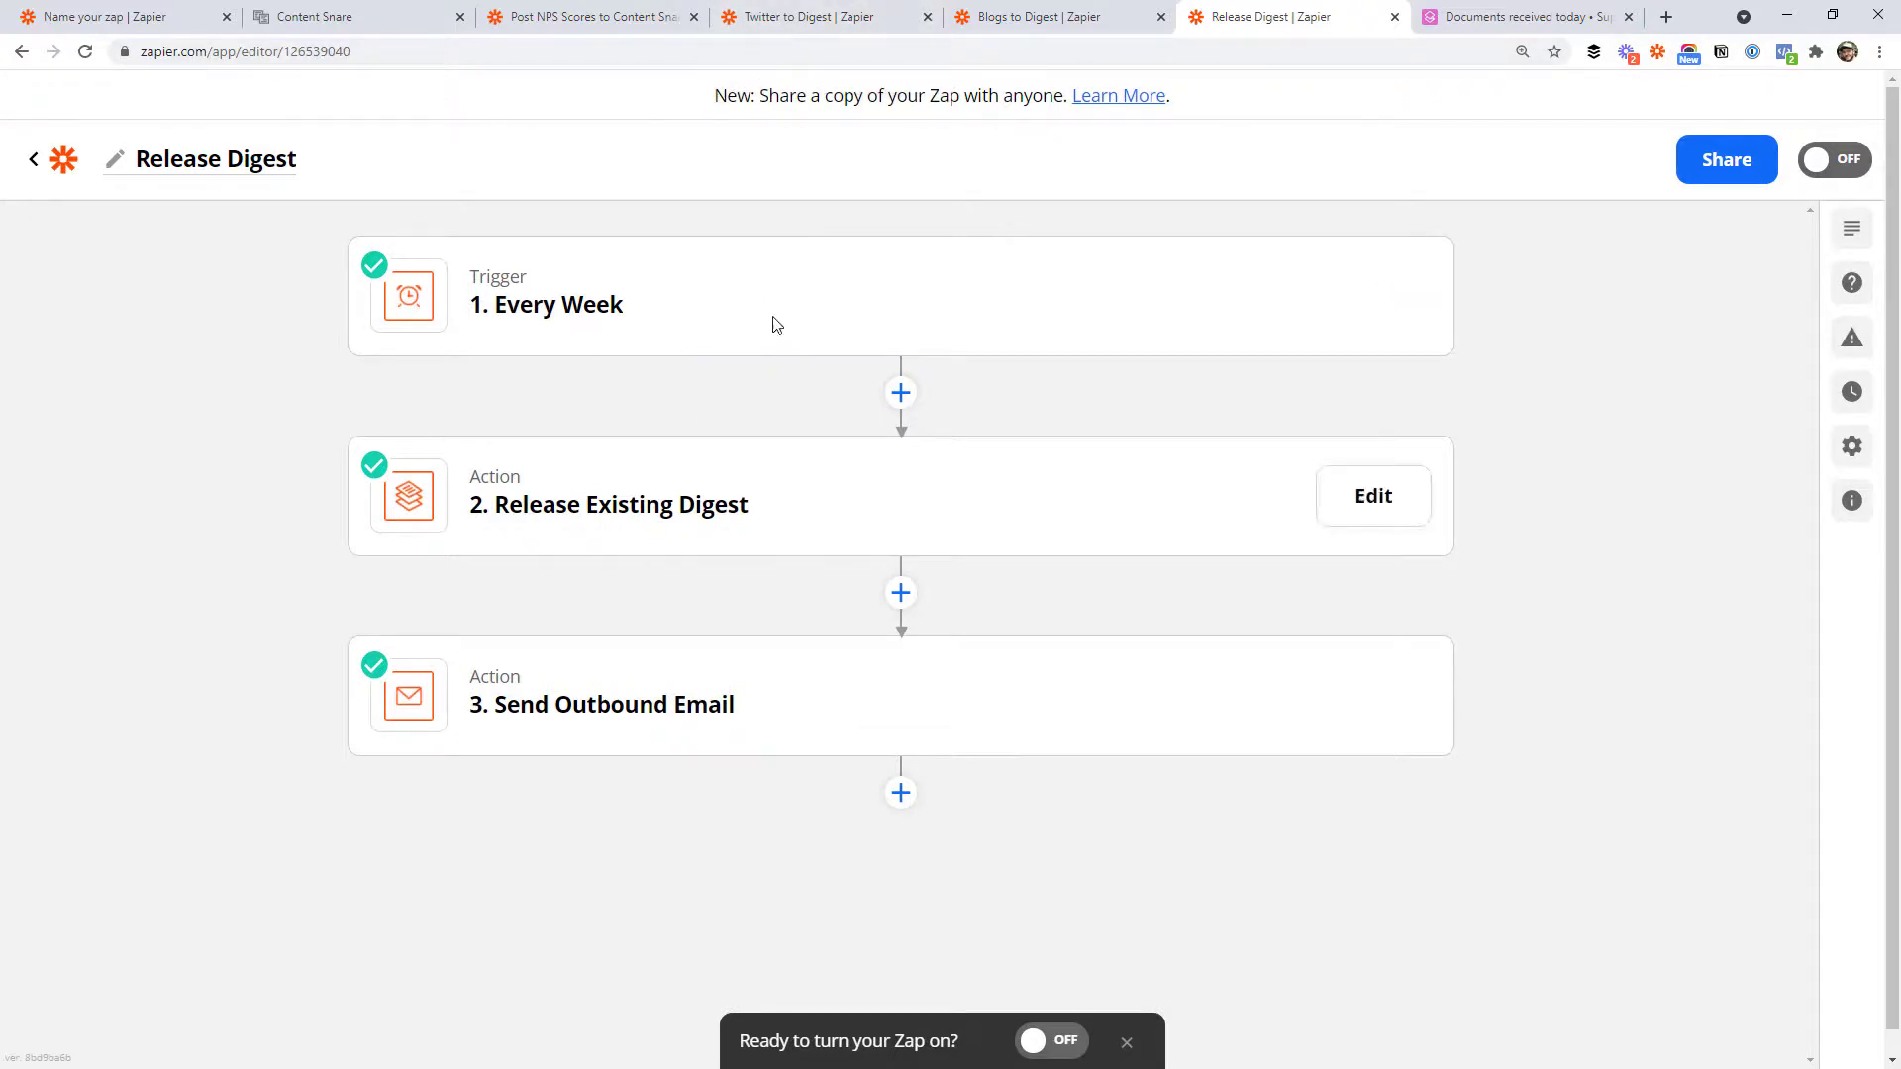
left_click(835, 28)
scroll(527, 356, "up", 3)
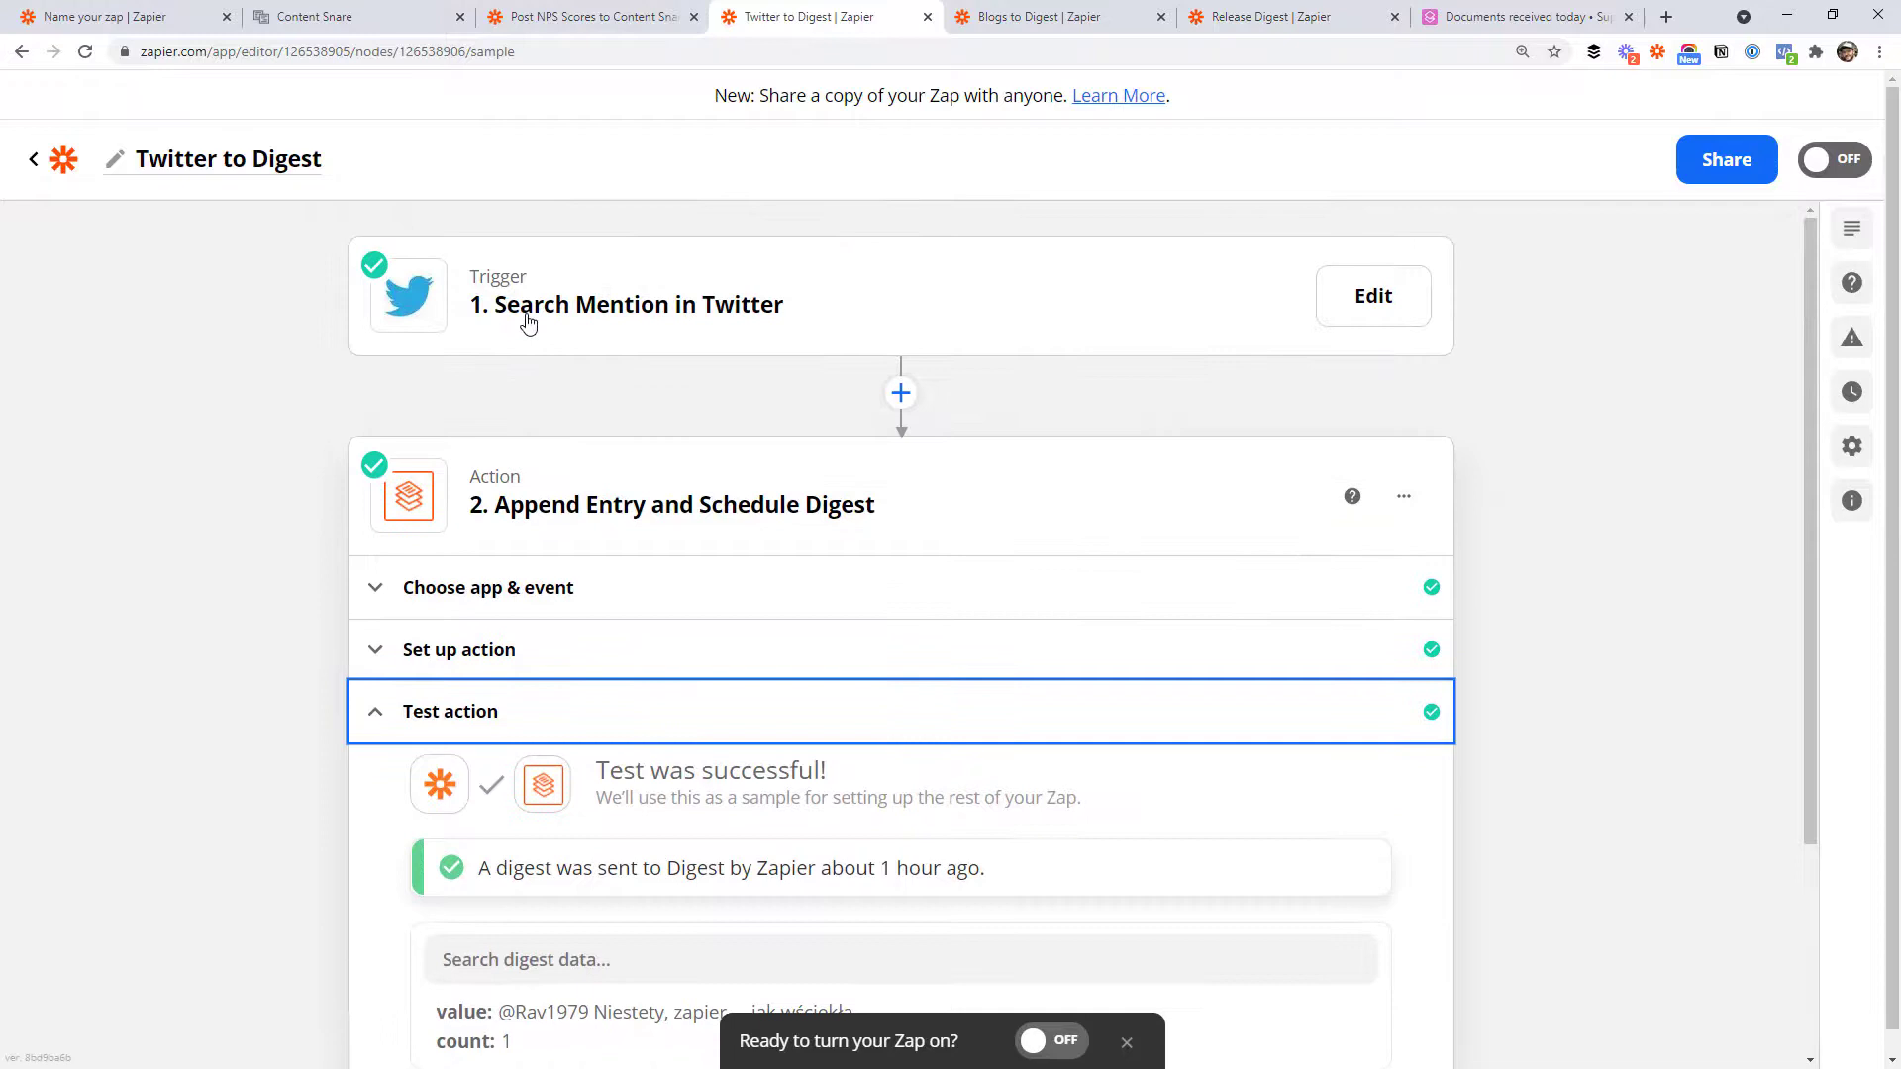
left_click(1148, 16)
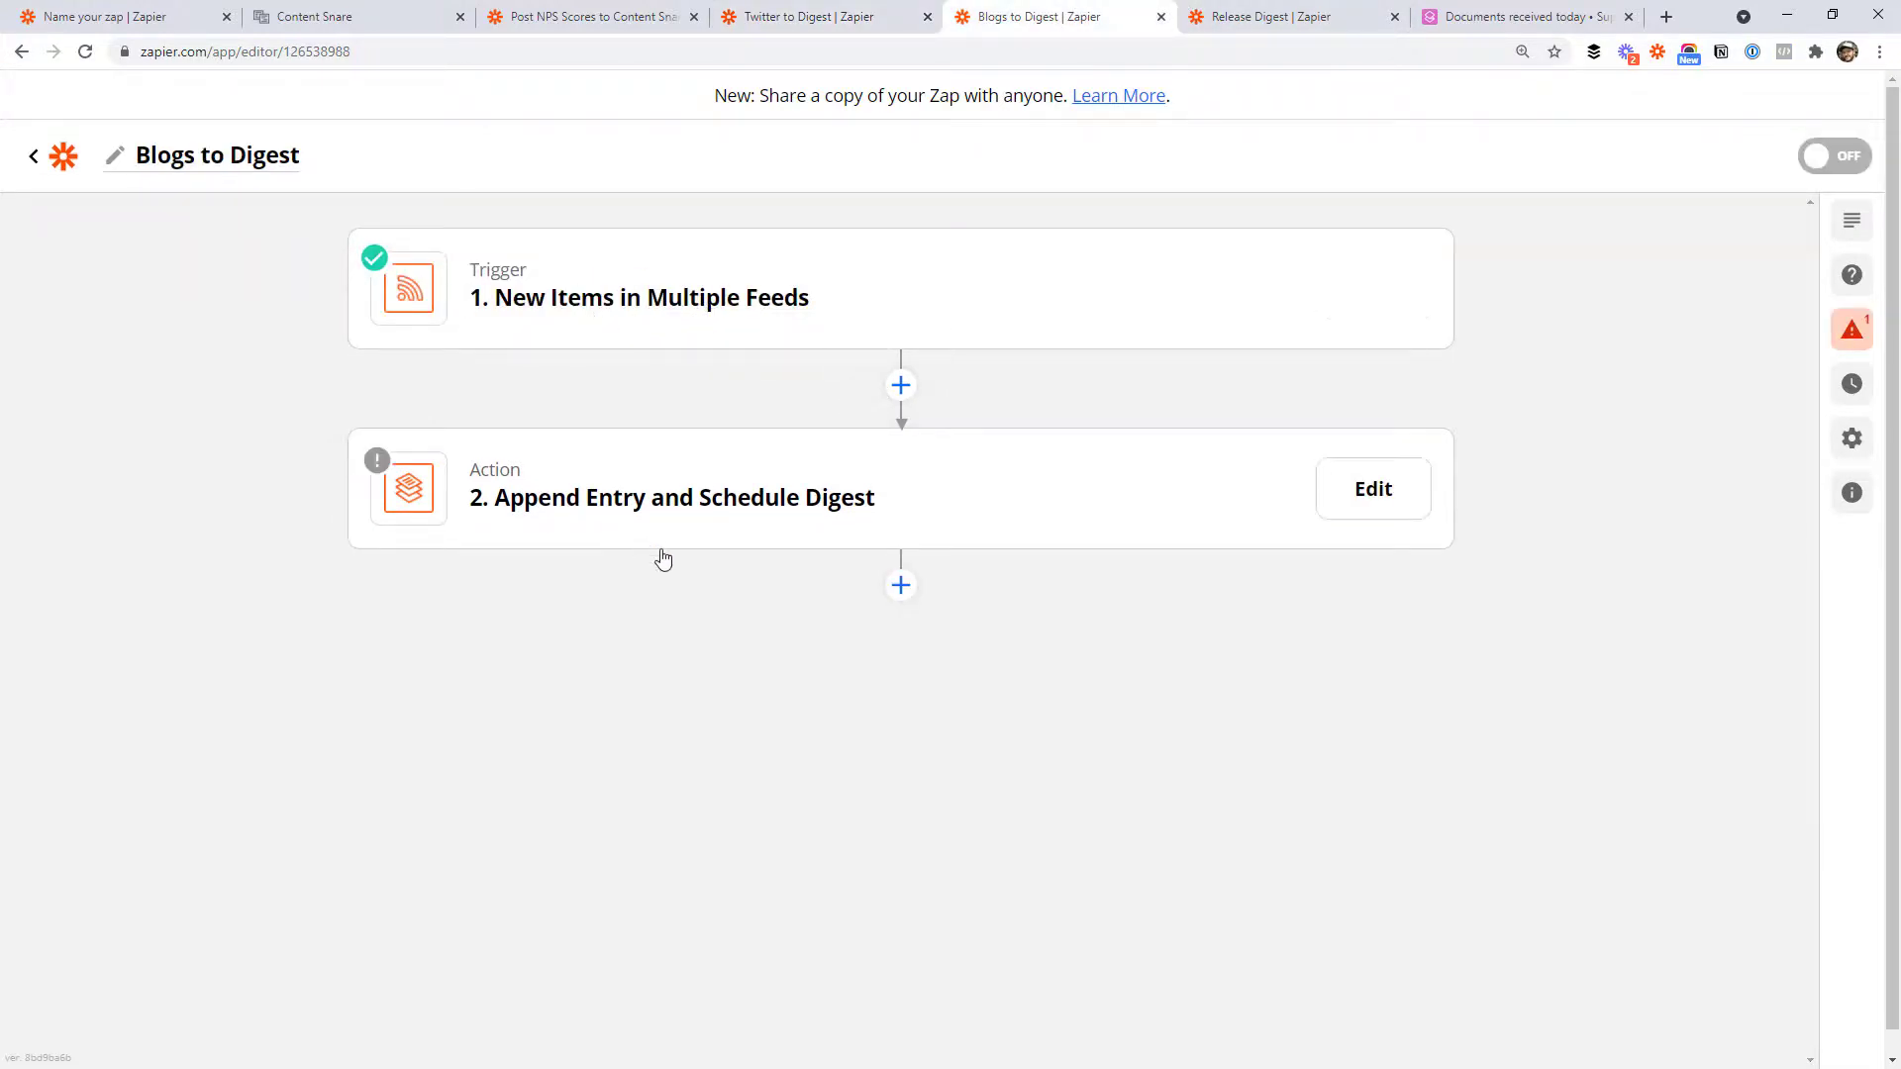
left_click(863, 452)
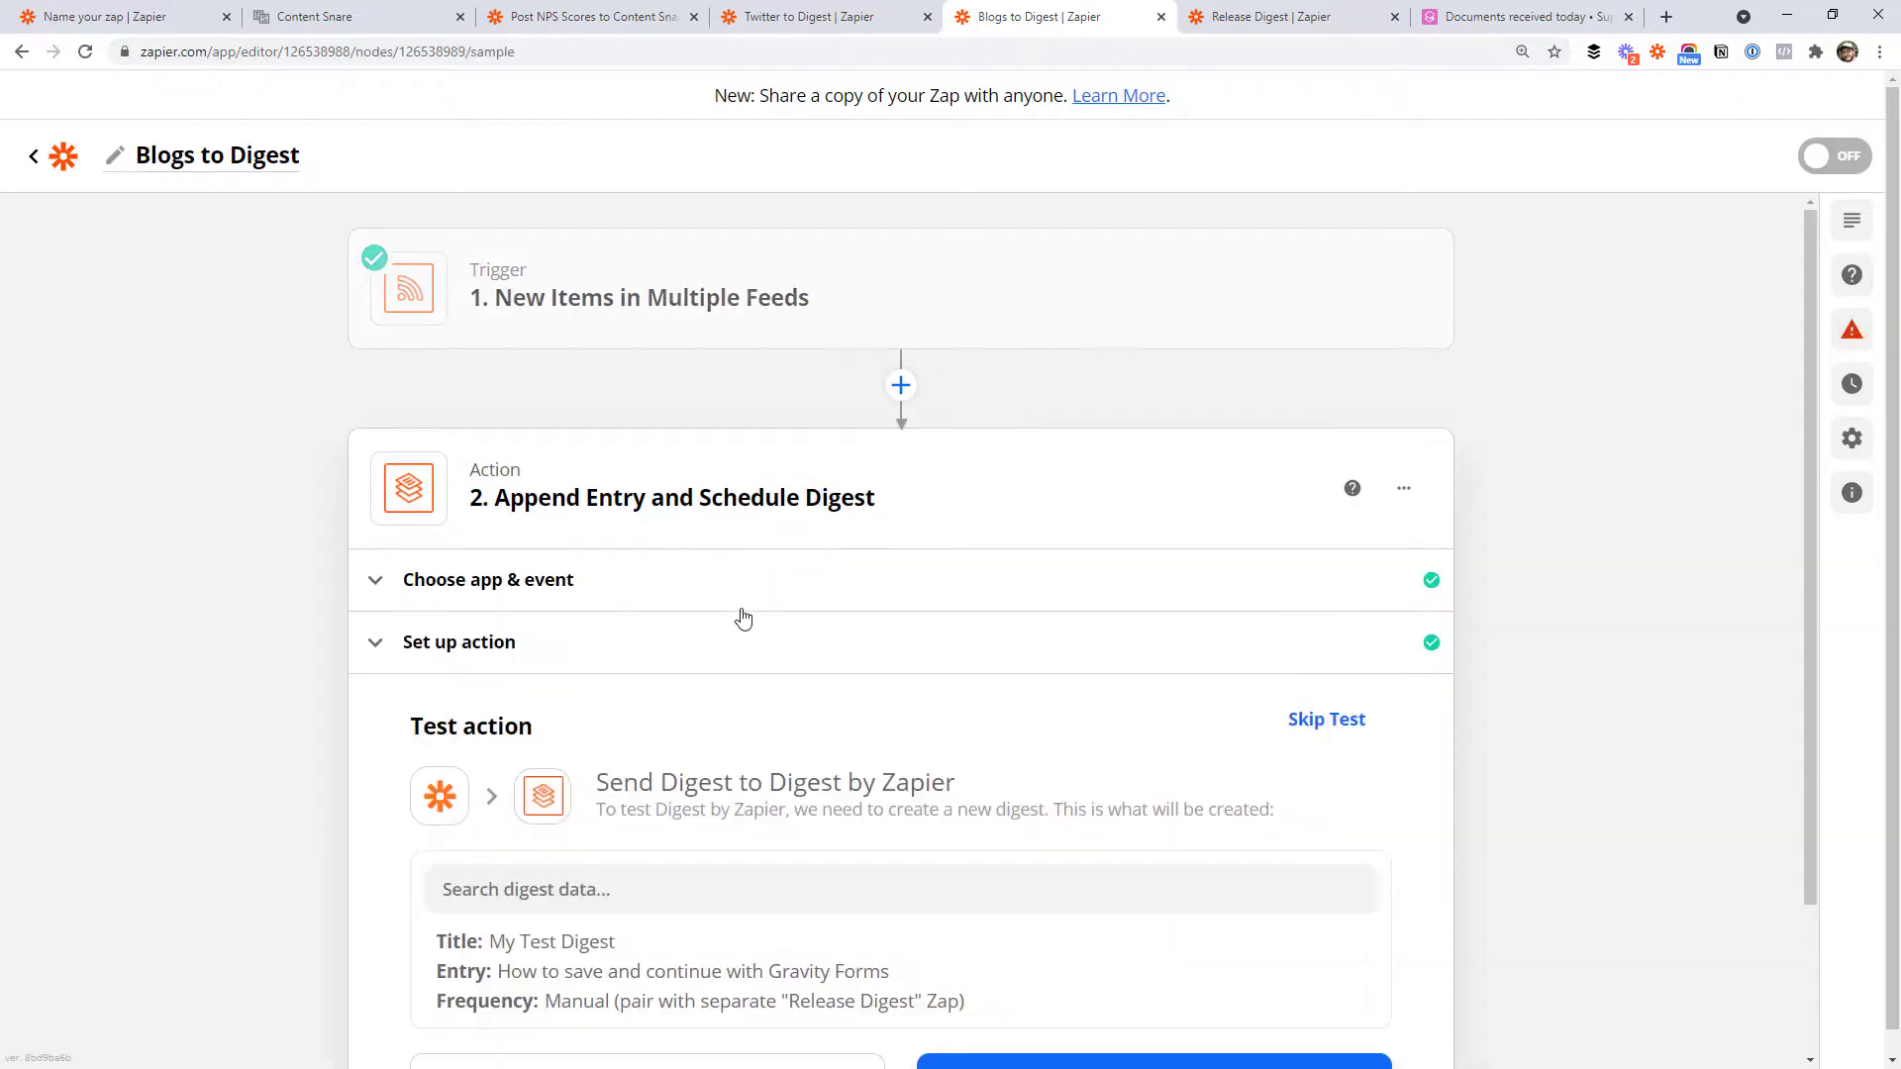
left_click(514, 458)
scroll(594, 666, "down", 1)
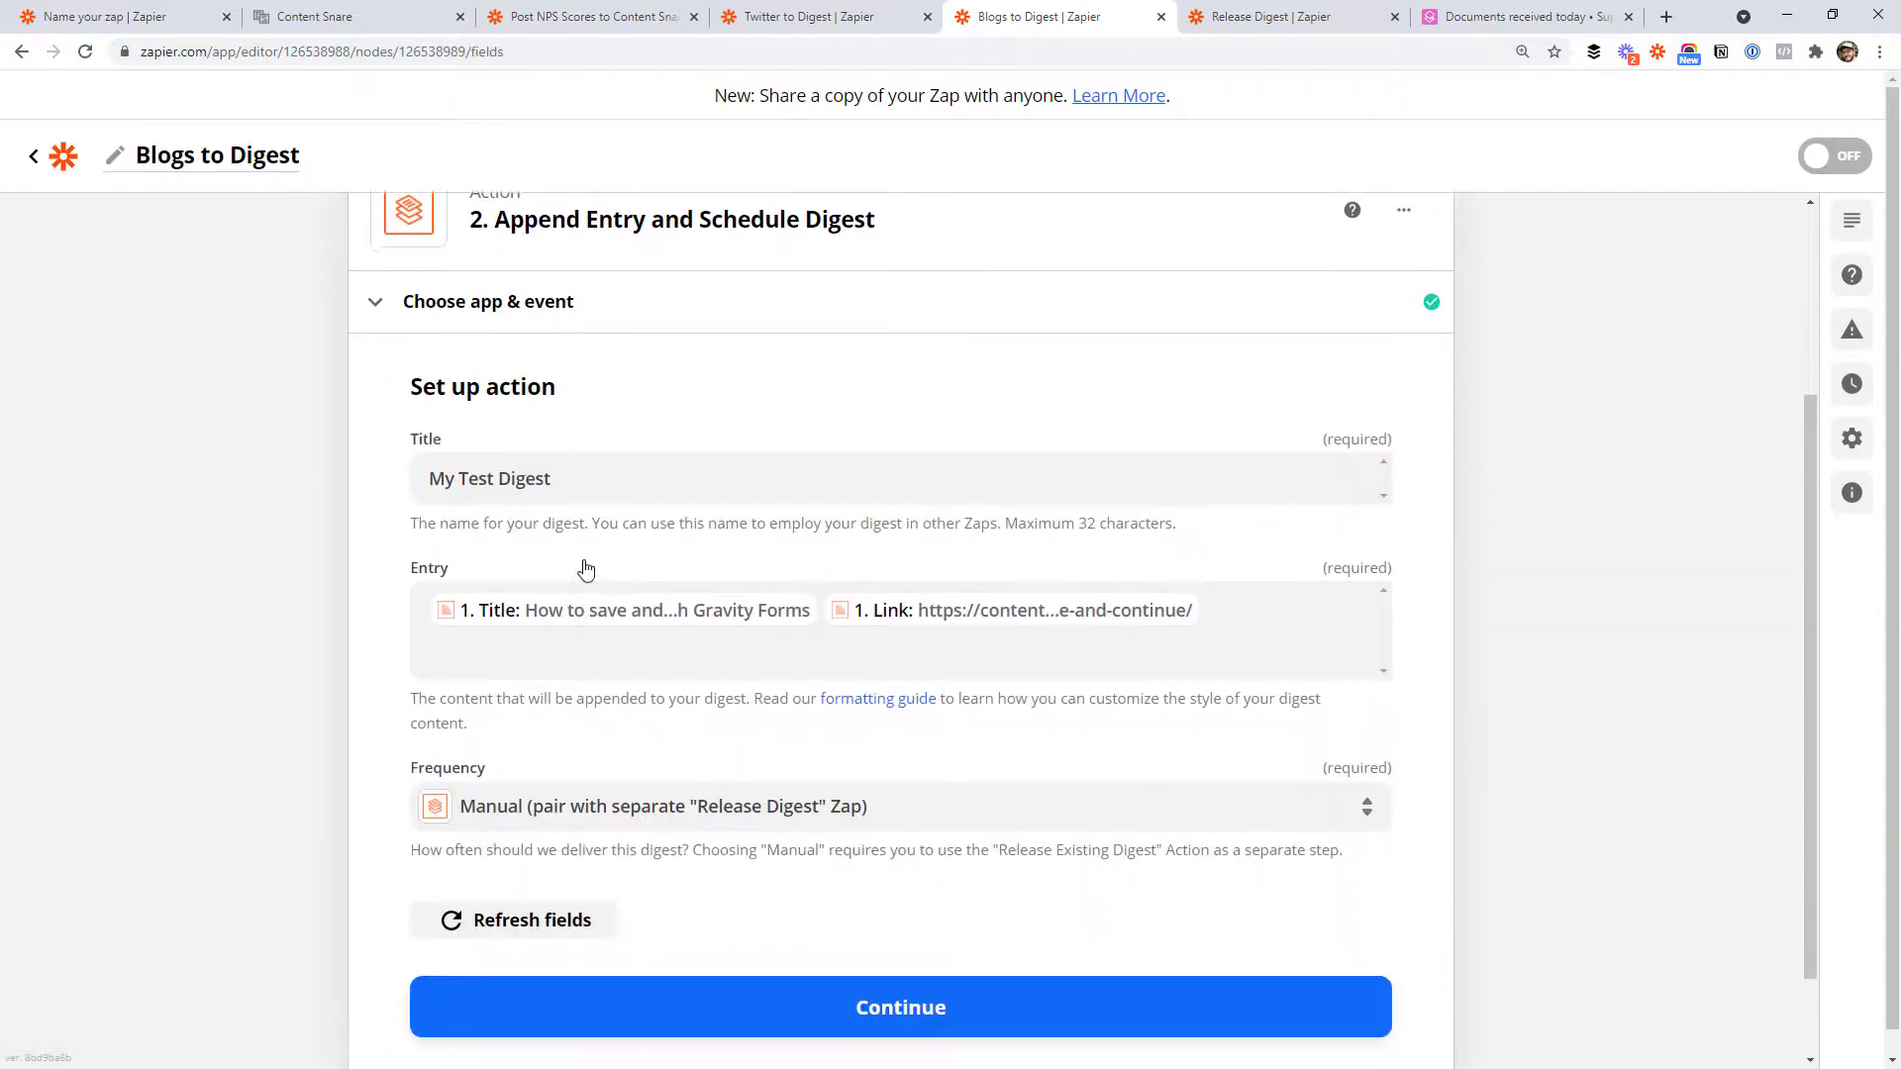
left_click(594, 470)
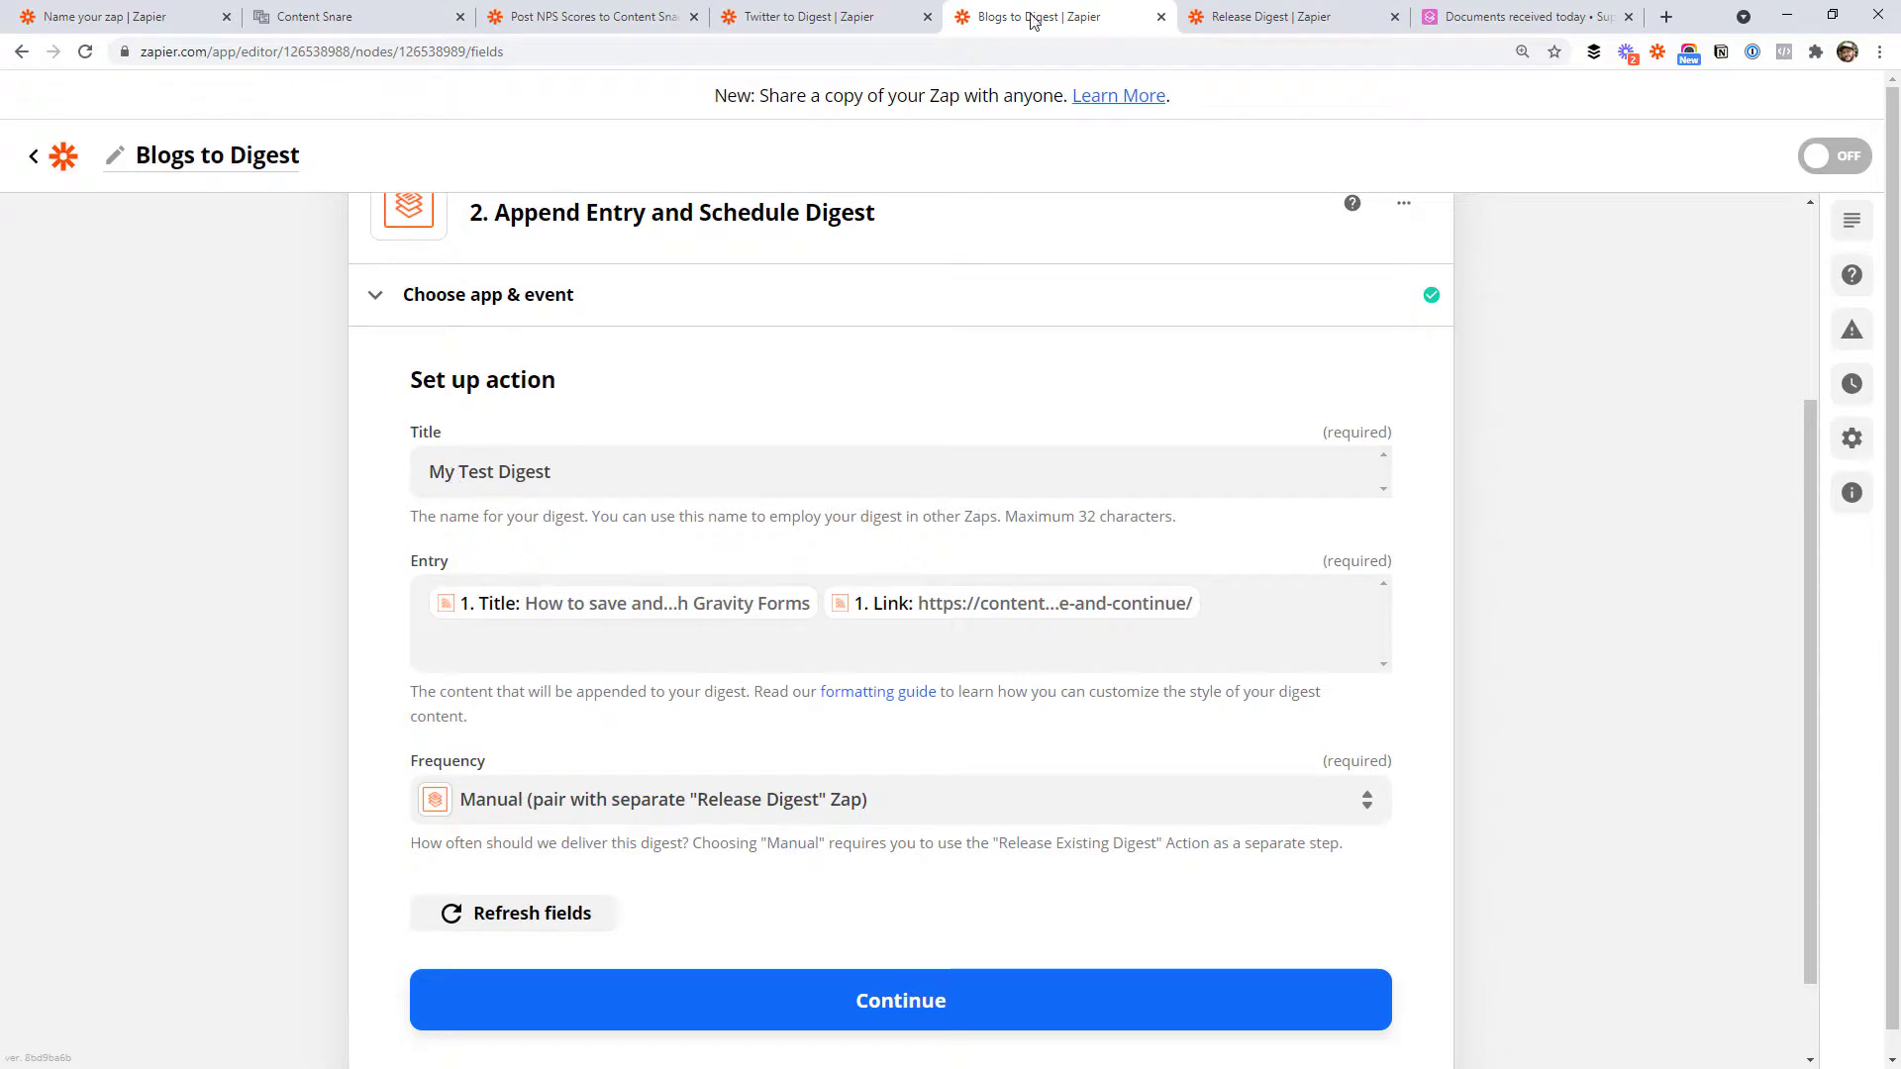
left_click(1263, 17)
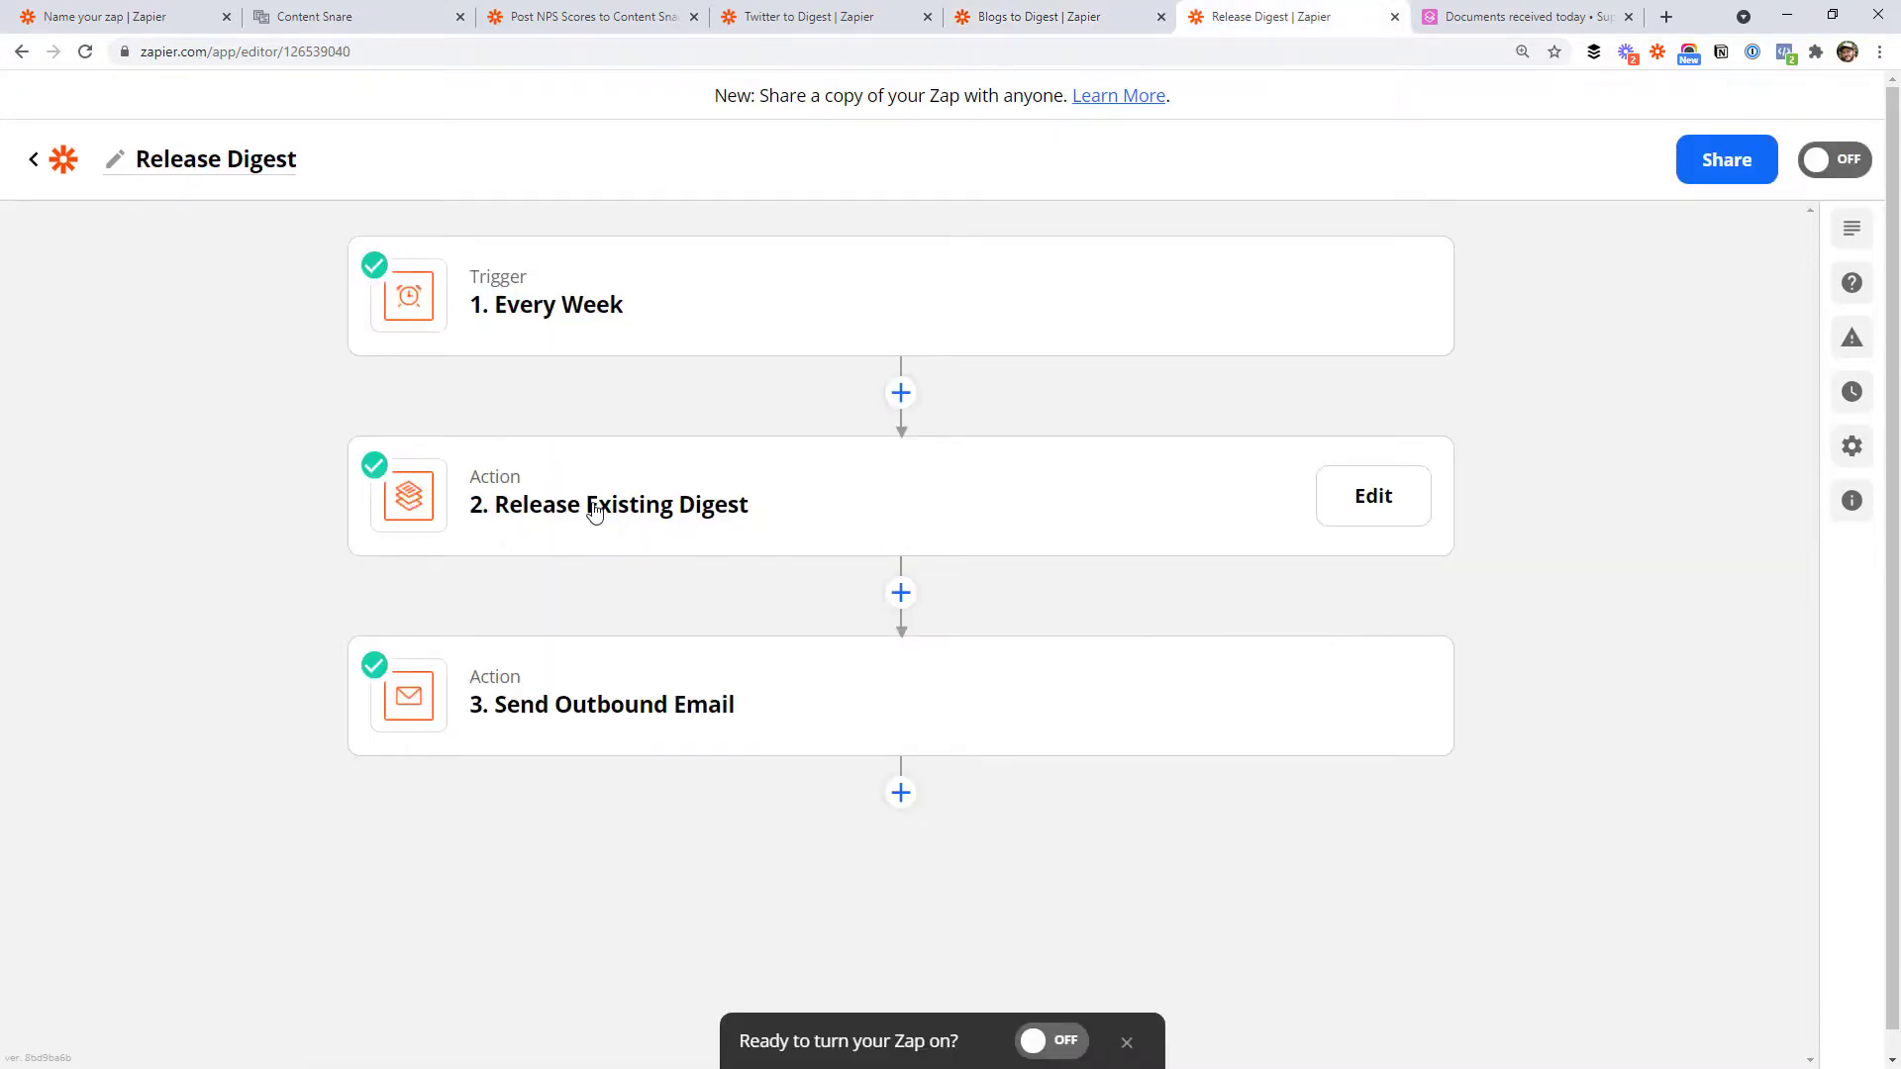